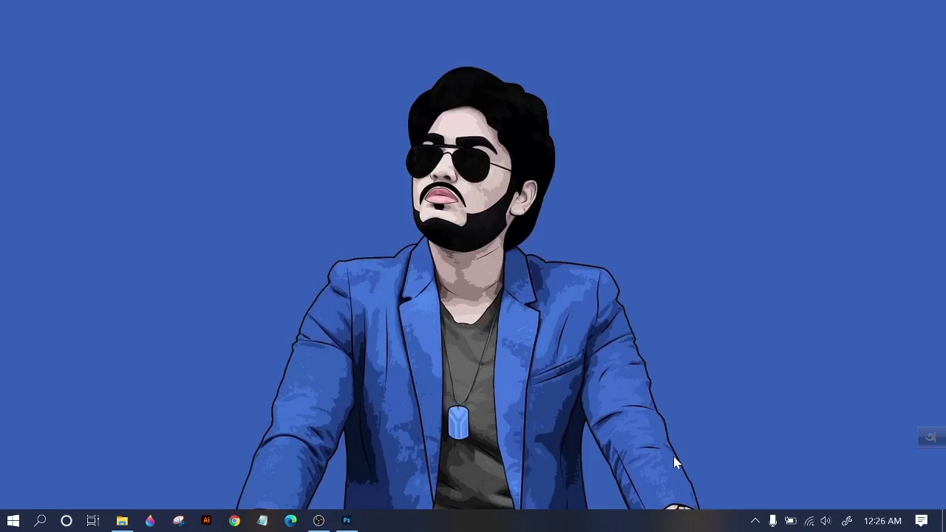
# Switch from the Windows desktop to the running Photoshop window with its blank Untitled-1 canvas
pyautogui.click(754, 520)
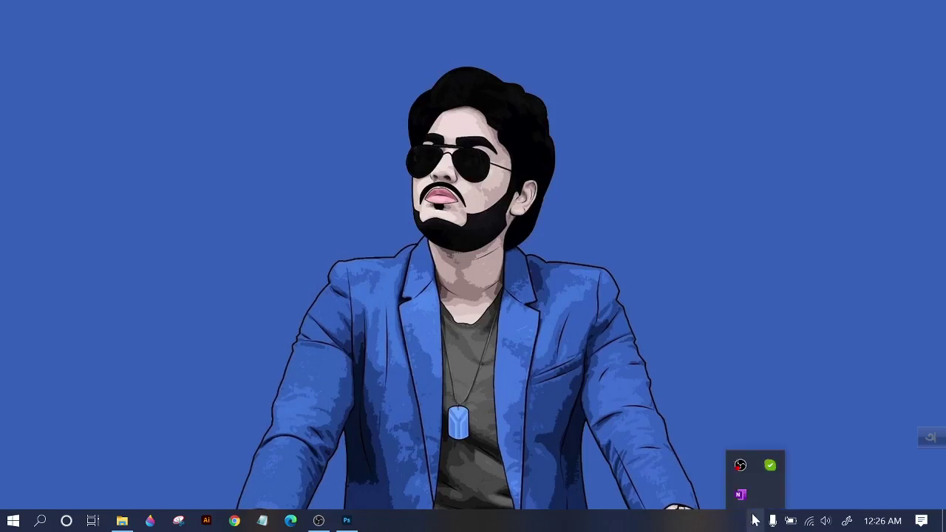
pyautogui.click(671, 390)
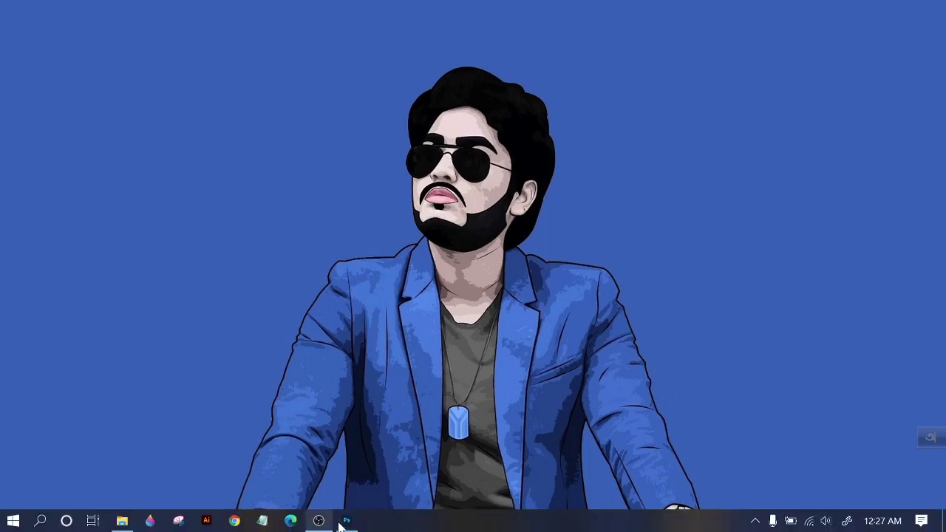
pyautogui.click(347, 520)
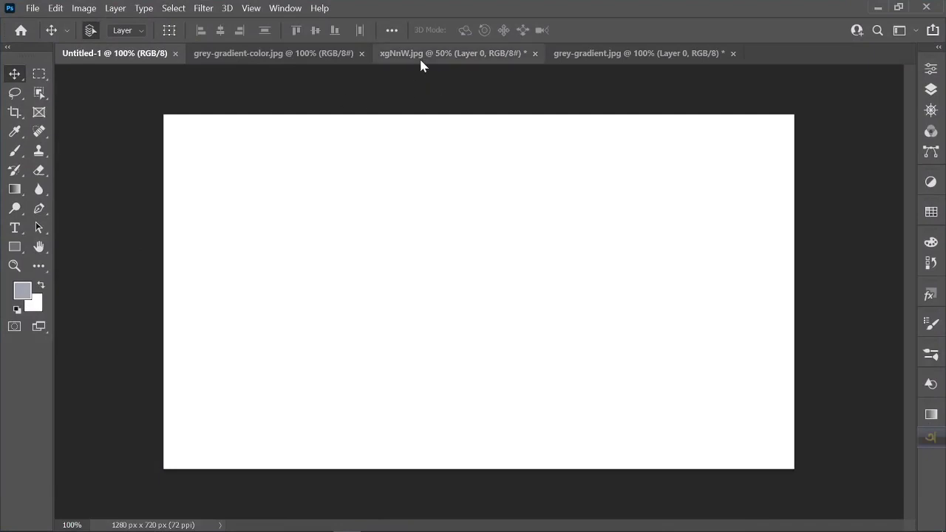
# Place the black hexagon logo 'images (1)' from Downloads as an embedded image
pyautogui.click(32, 8)
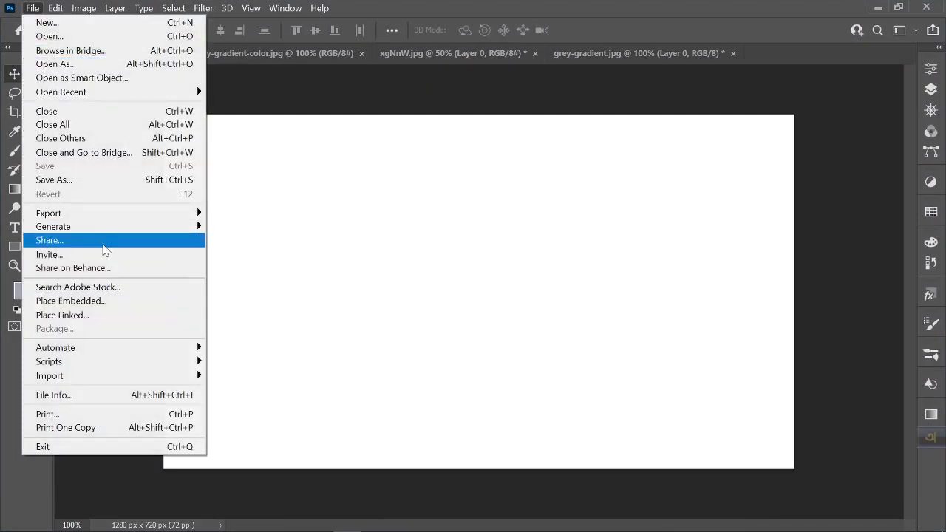
pyautogui.click(121, 303)
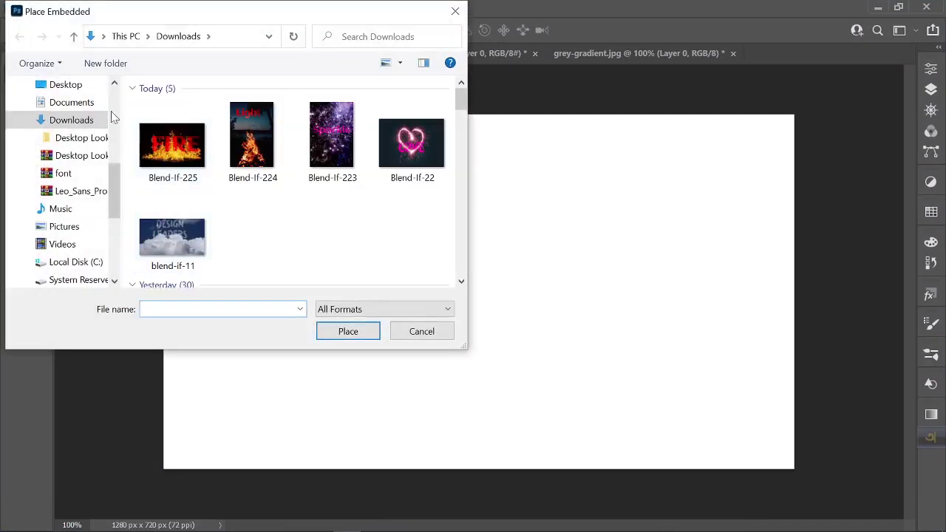
pyautogui.scroll(-3, 246, 198)
pyautogui.click(173, 214)
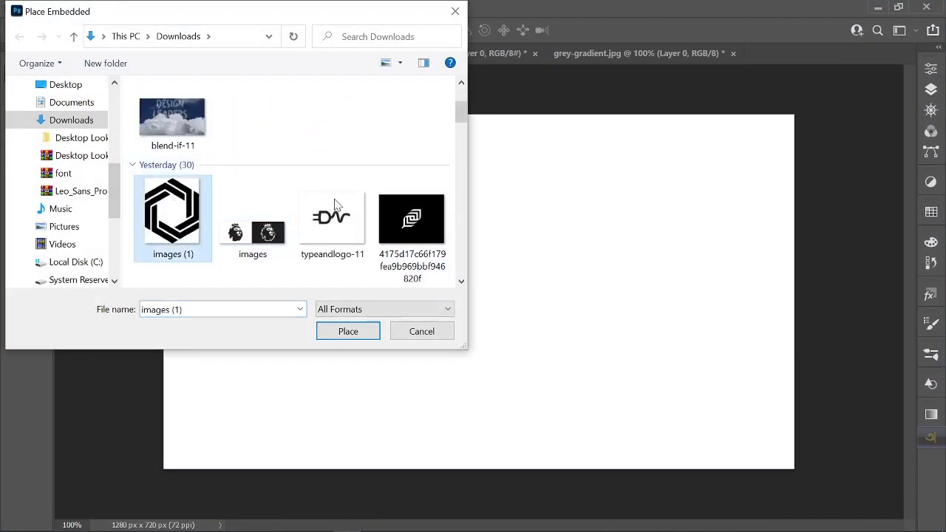
pyautogui.click(342, 332)
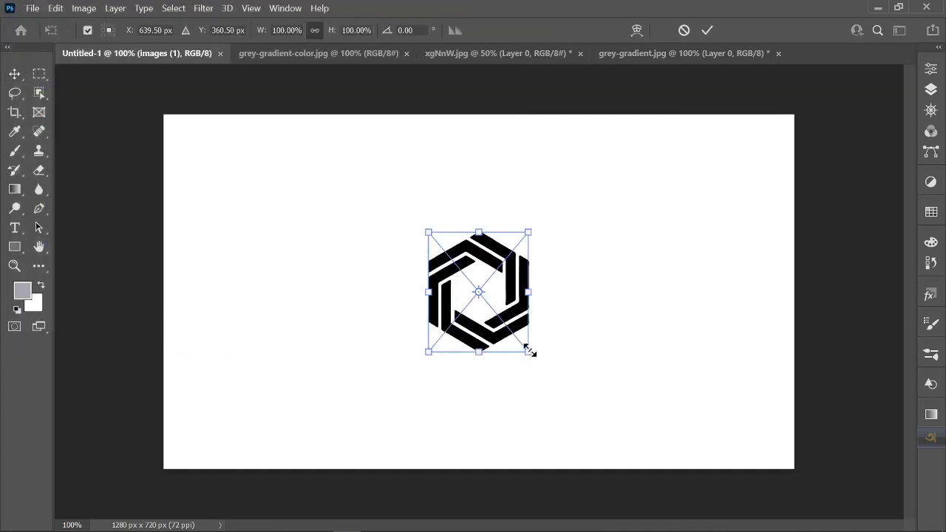
# Enlarge the hexagon logo to about 198%, commit it, and show the Layers panel
pyautogui.moveTo(530, 353); pyautogui.dragTo(592, 390)
pyautogui.click(709, 28)
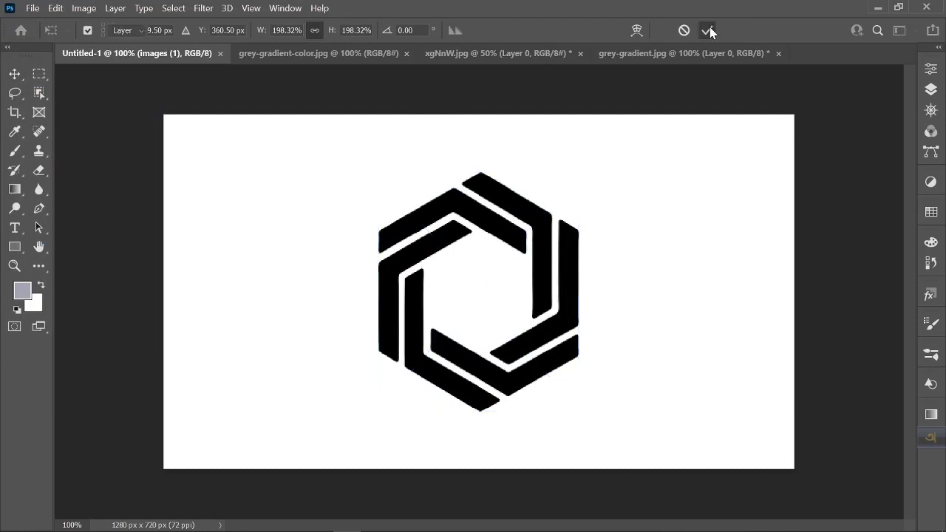
pyautogui.click(931, 88)
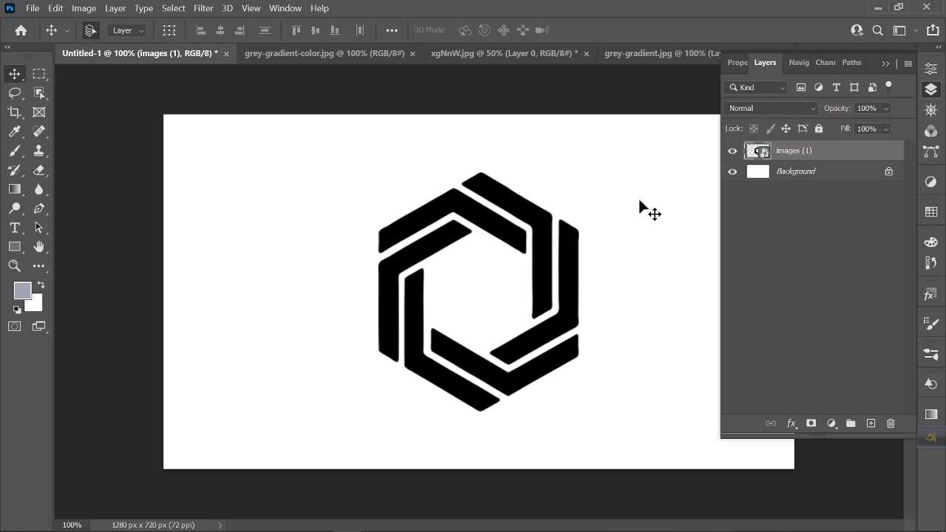
# Fill the Background layer with the grey-blue foreground colour and nudge the hexagon logo upward
pyautogui.click(812, 173)
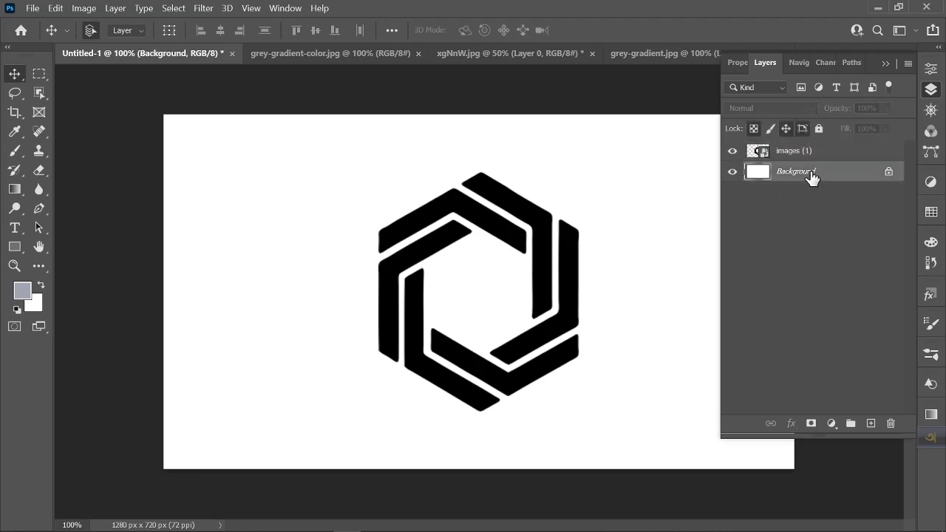
pyautogui.hotkey('alt', 'BackSpace')
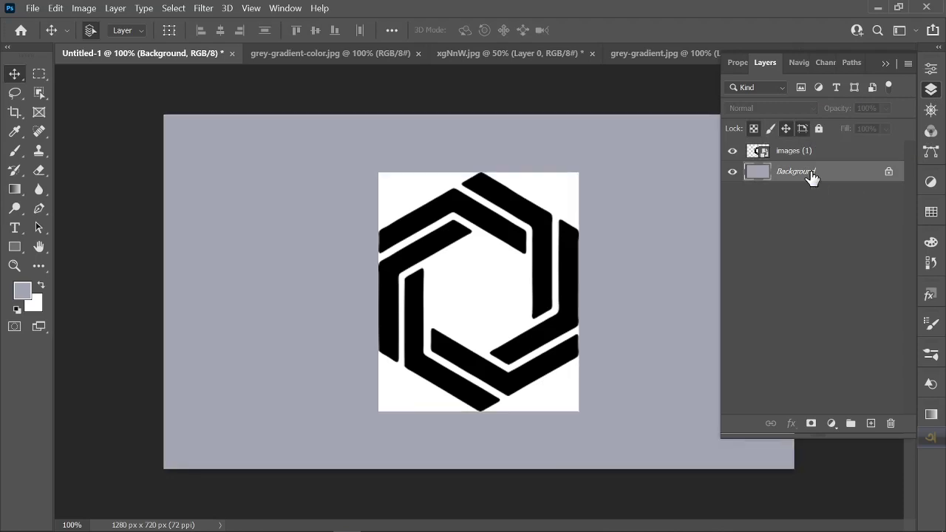
pyautogui.moveTo(431, 296); pyautogui.dragTo(429, 265)
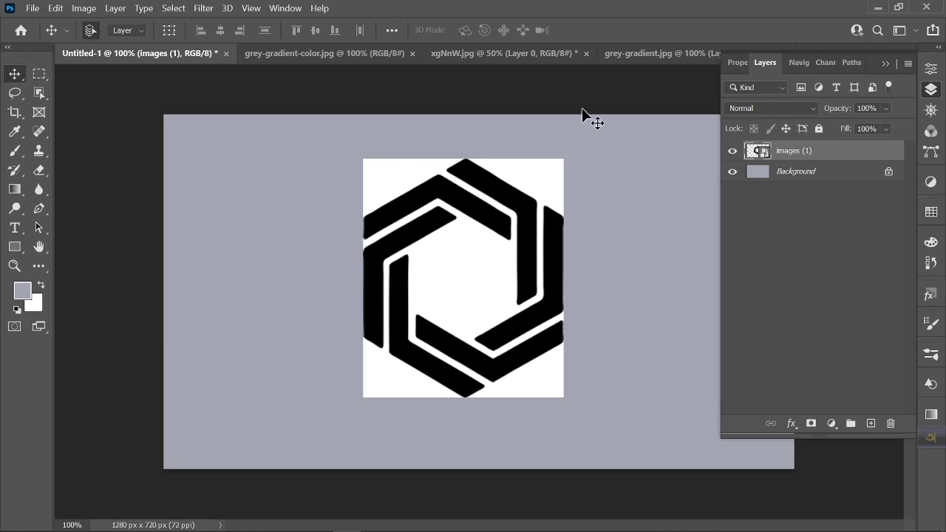
# Set the hexagon logo layer to Darken and shift it down and right
pyautogui.click(753, 111)
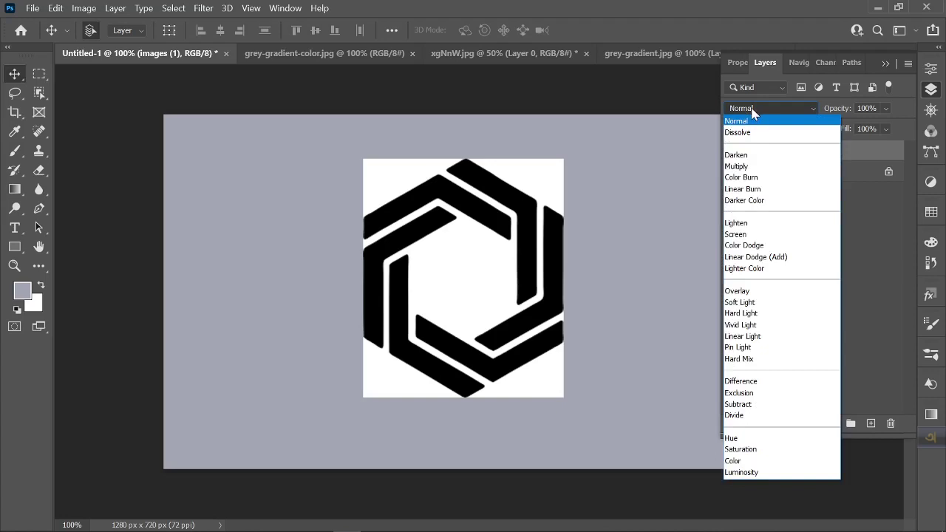
pyautogui.click(742, 156)
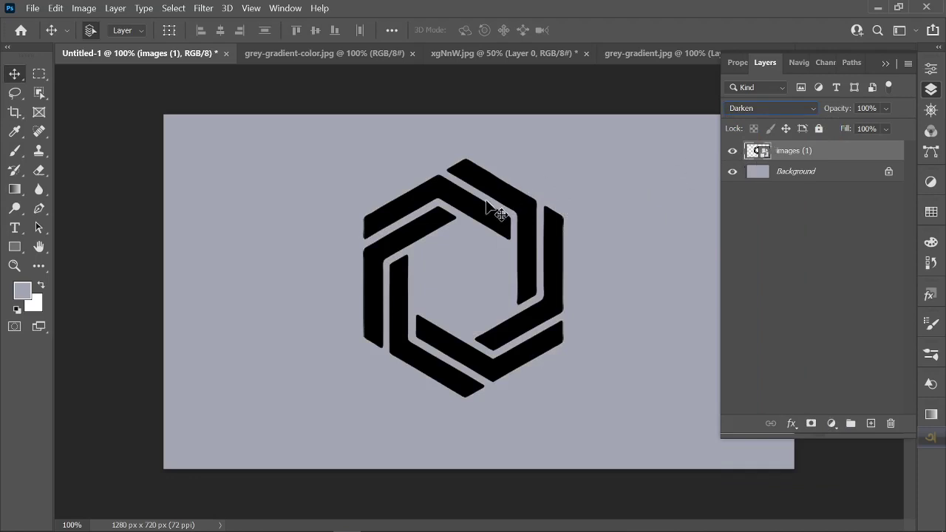
pyautogui.moveTo(479, 197)
pyautogui.mouseDown()
pyautogui.moveTo(496, 238)
pyautogui.moveTo(505, 212)
pyautogui.moveTo(494, 220)
pyautogui.mouseUp()
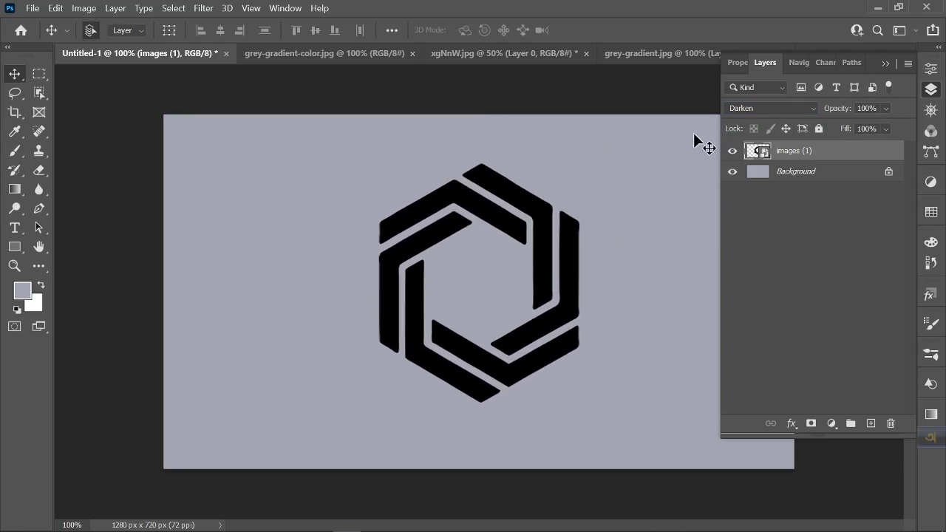
# Compare Lighten, return the hexagon layer to Darken, and move the logo to the canvas's left
pyautogui.click(745, 108)
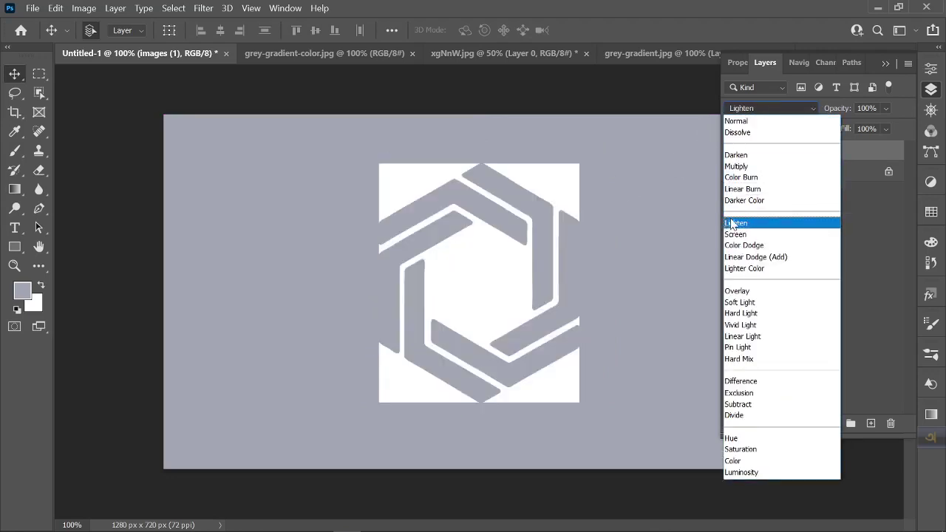
pyautogui.click(735, 223)
pyautogui.moveTo(527, 184)
pyautogui.mouseDown()
pyautogui.moveTo(452, 94)
pyautogui.moveTo(521, 184)
pyautogui.mouseUp()
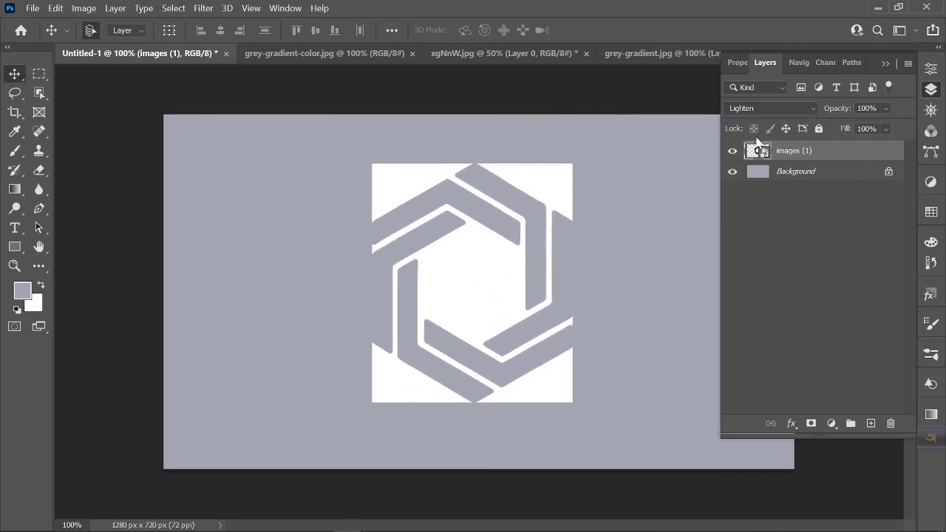
pyautogui.click(758, 109)
pyautogui.click(806, 153)
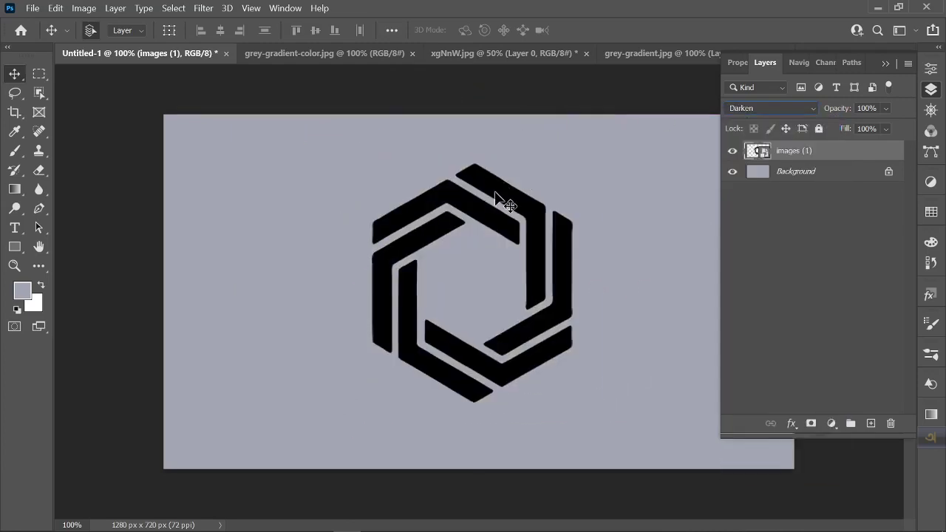
pyautogui.moveTo(496, 201)
pyautogui.mouseDown()
pyautogui.moveTo(311, 167)
pyautogui.moveTo(323, 187)
pyautogui.mouseUp()
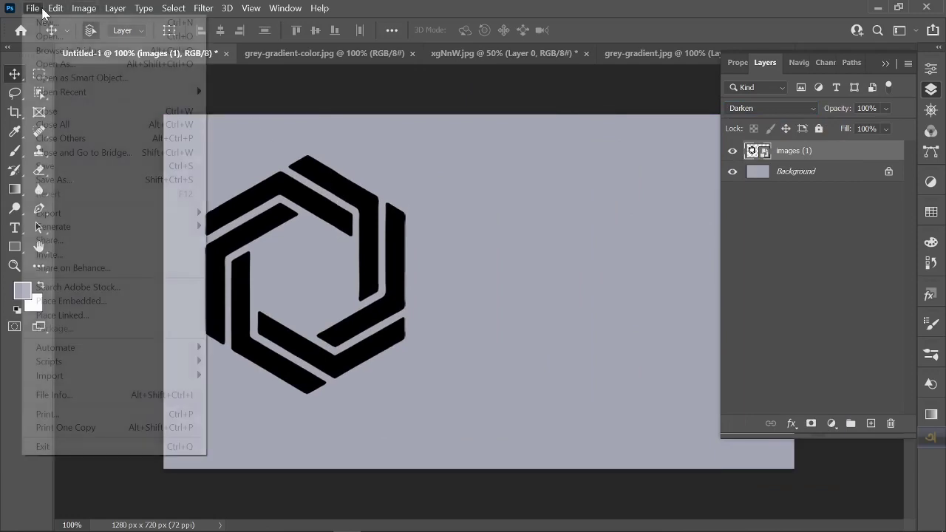
# Place the black-square leaf logo as an embedded image to the right of the hexagon
pyautogui.click(32, 8)
pyautogui.click(77, 301)
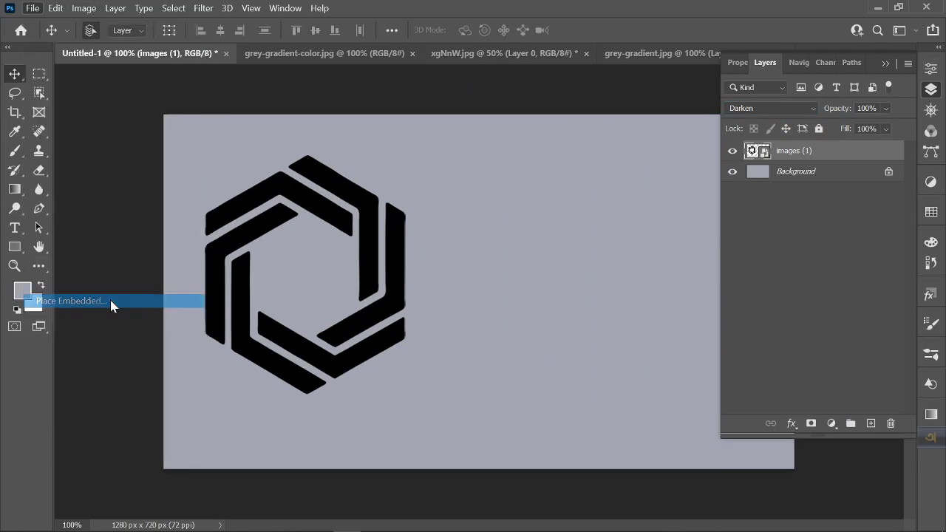
pyautogui.scroll(-1, 253, 245)
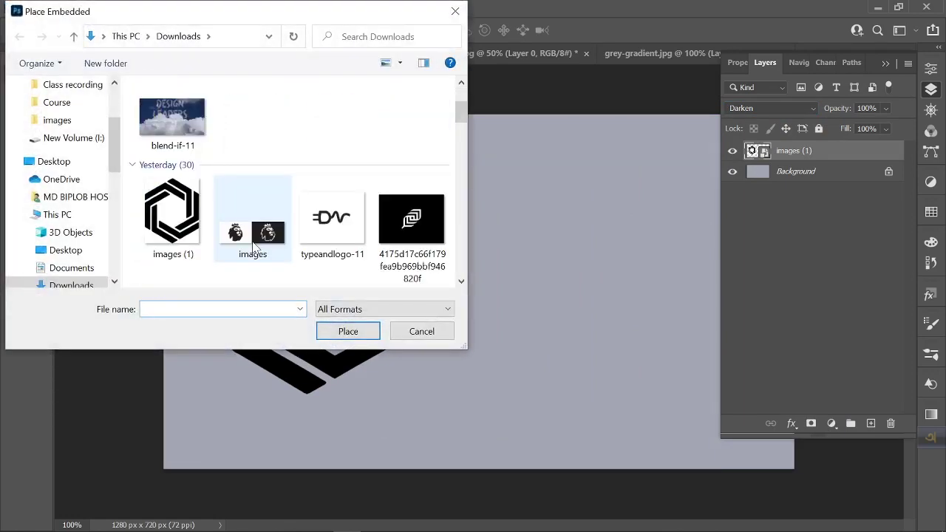
pyautogui.click(424, 210)
pyautogui.click(372, 329)
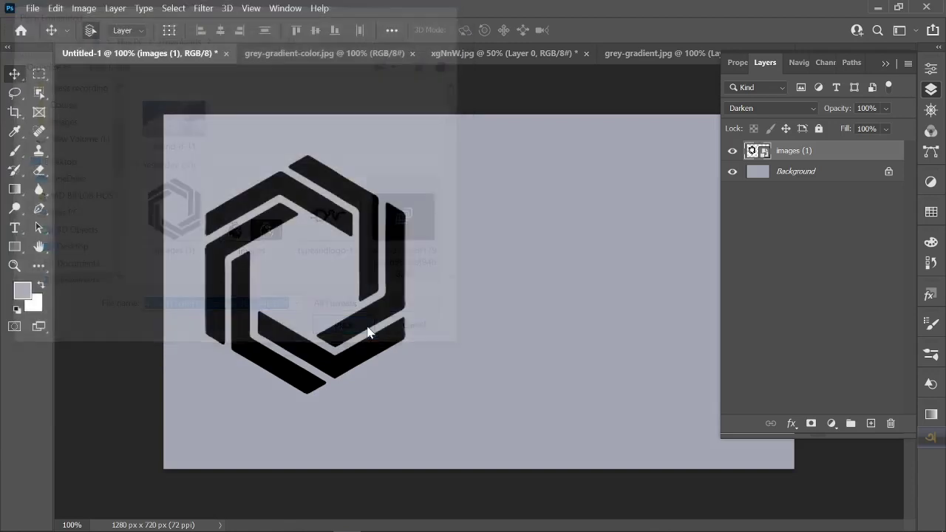
pyautogui.moveTo(494, 253); pyautogui.dragTo(608, 228)
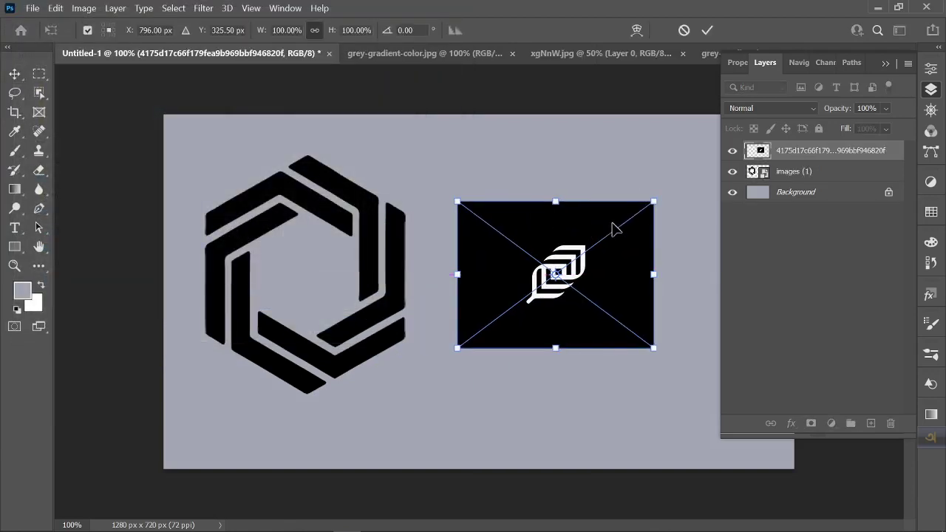
pyautogui.click(707, 30)
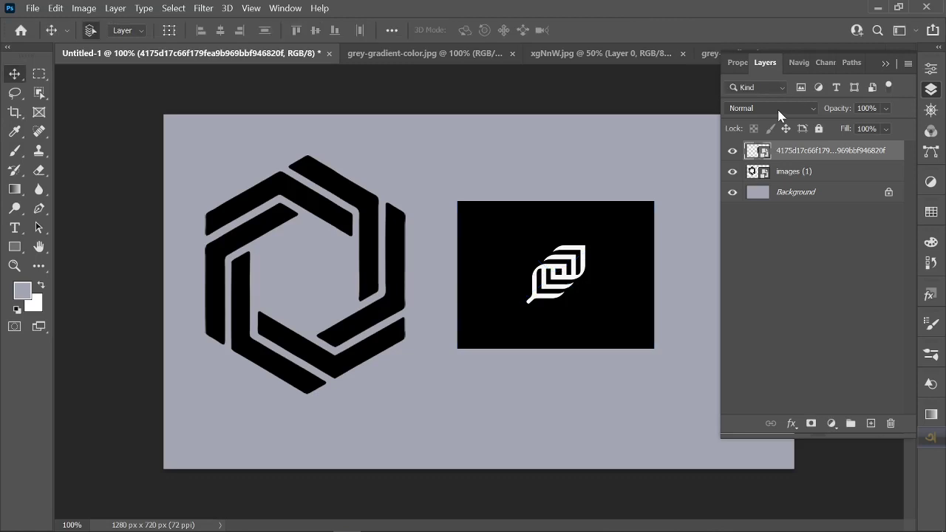
# Set the leaf layer to Lighten and move the white leaf into the hexagon's centre
pyautogui.click(772, 108)
pyautogui.click(748, 223)
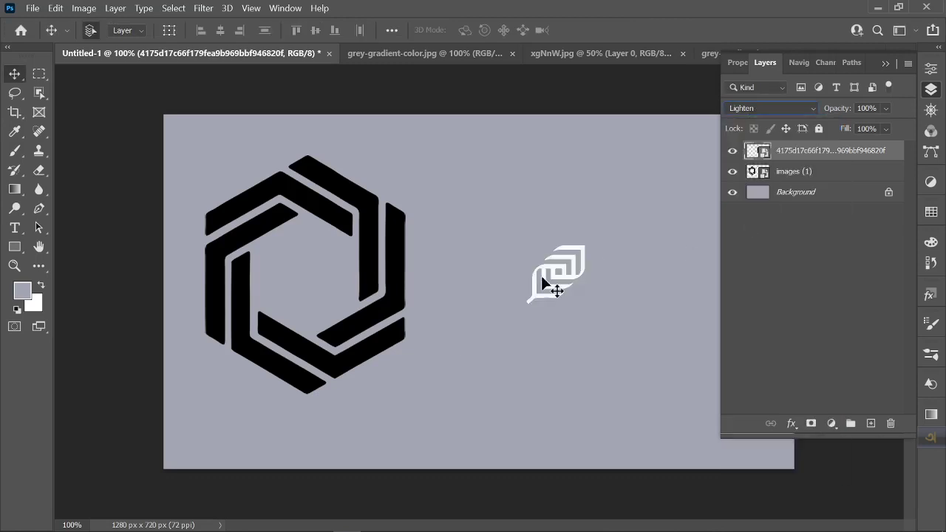
pyautogui.moveTo(522, 254)
pyautogui.mouseDown()
pyautogui.moveTo(432, 229)
pyautogui.moveTo(269, 252)
pyautogui.mouseUp()
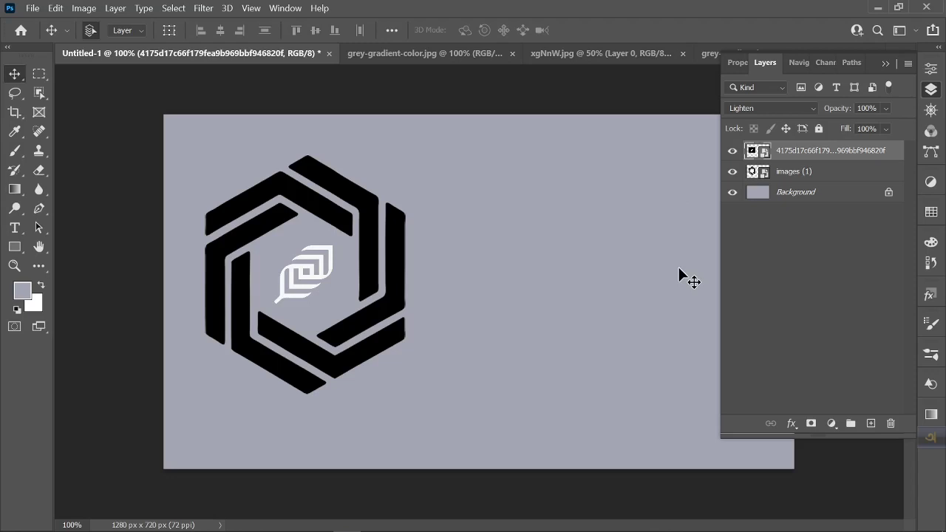
# Set the leaf layer to Normal, and the hexagon layer back to Darken after testing Normal
pyautogui.click(766, 108)
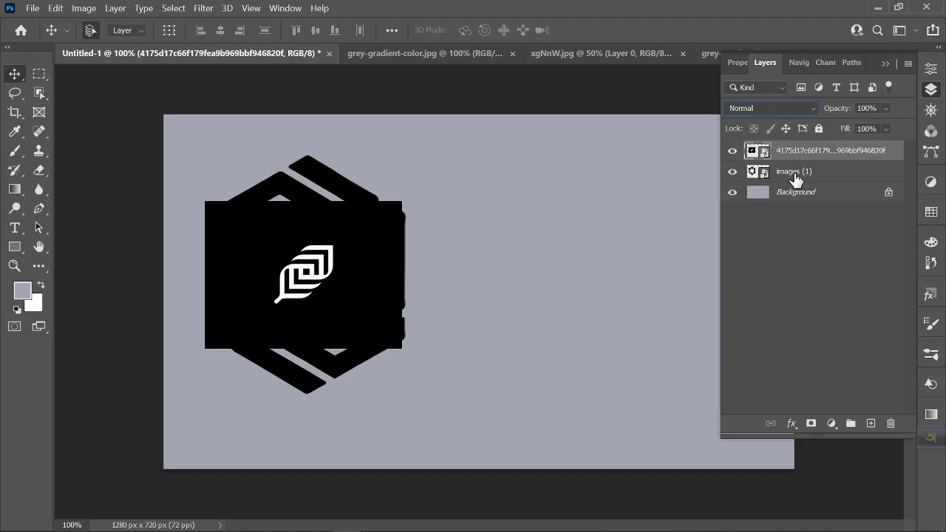
pyautogui.click(794, 173)
pyautogui.click(786, 109)
pyautogui.click(765, 122)
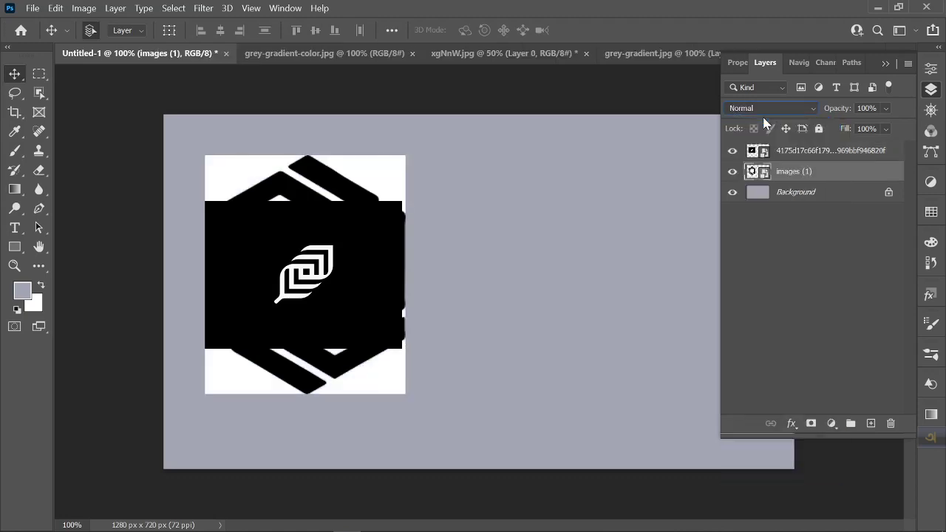
pyautogui.click(767, 110)
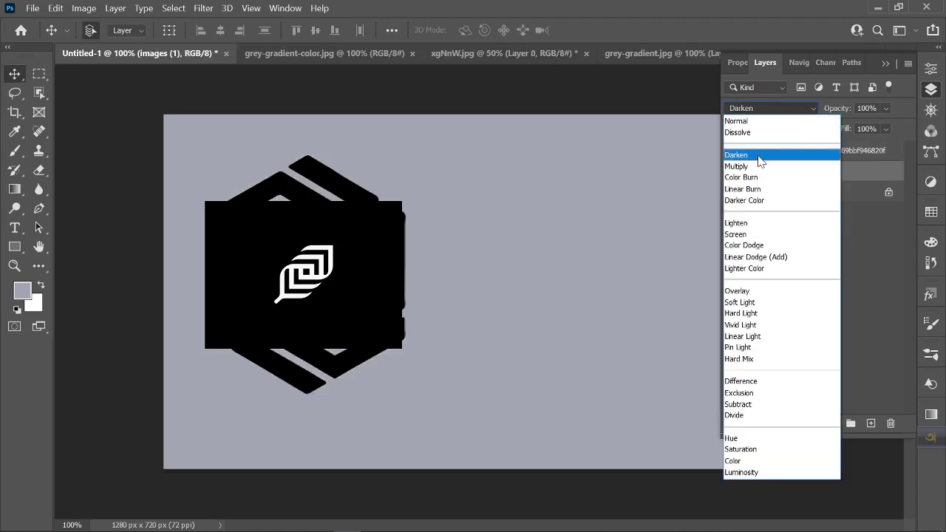
pyautogui.click(762, 154)
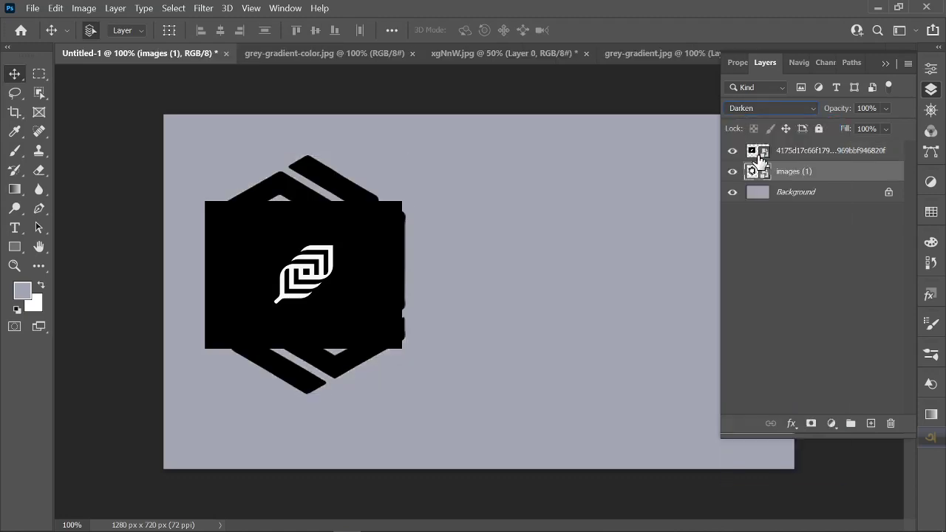
# Set the top logo layer to Lighten, then open and dismiss the File menu
pyautogui.click(798, 153)
pyautogui.click(776, 108)
pyautogui.click(768, 221)
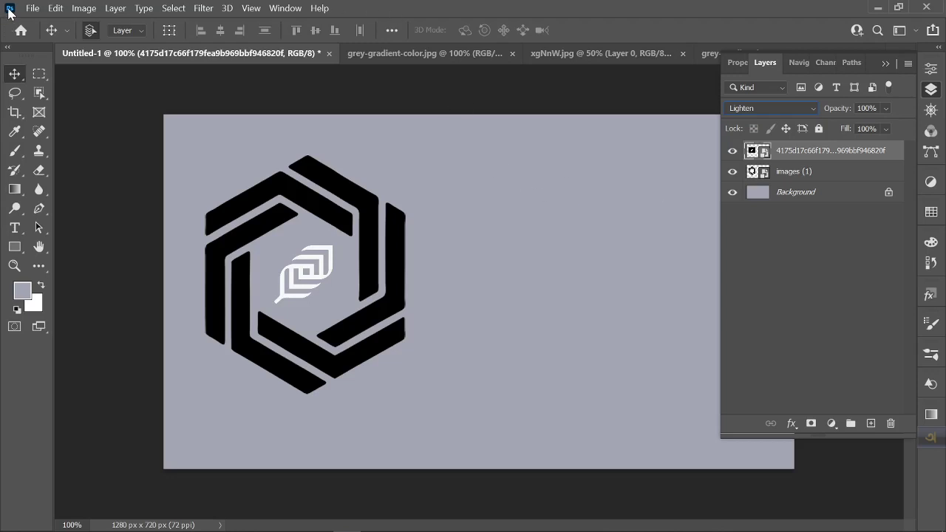
pyautogui.click(32, 9)
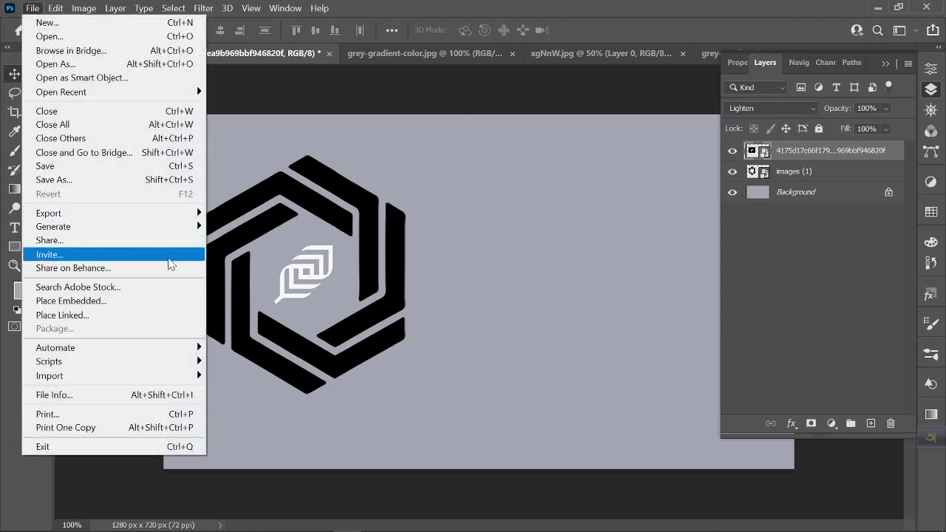
pyautogui.click(622, 176)
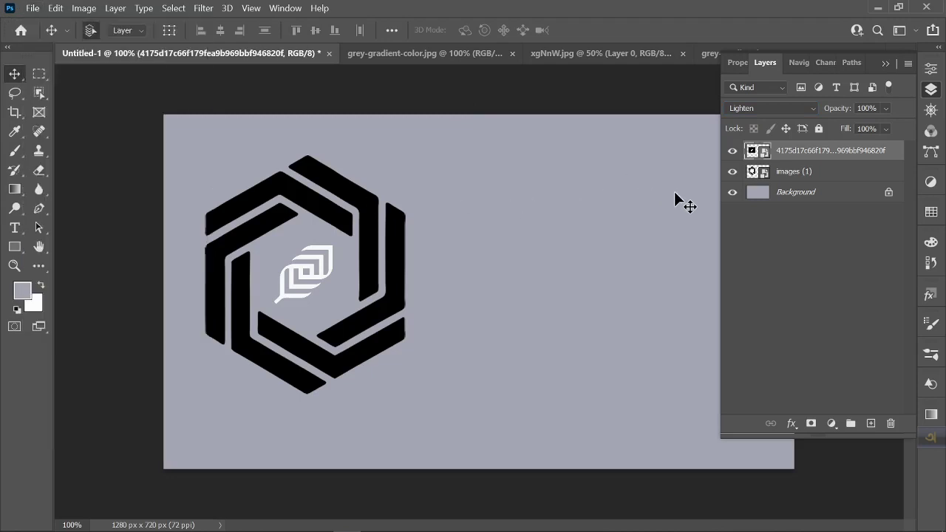
# Undo to a blank white canvas and draw a circular Elliptical Marquee selection on the left
pyautogui.hotkey('ctrl', 'z')
pyautogui.hotkey('ctrl', 'z')
pyautogui.hotkey('ctrl', 'z')
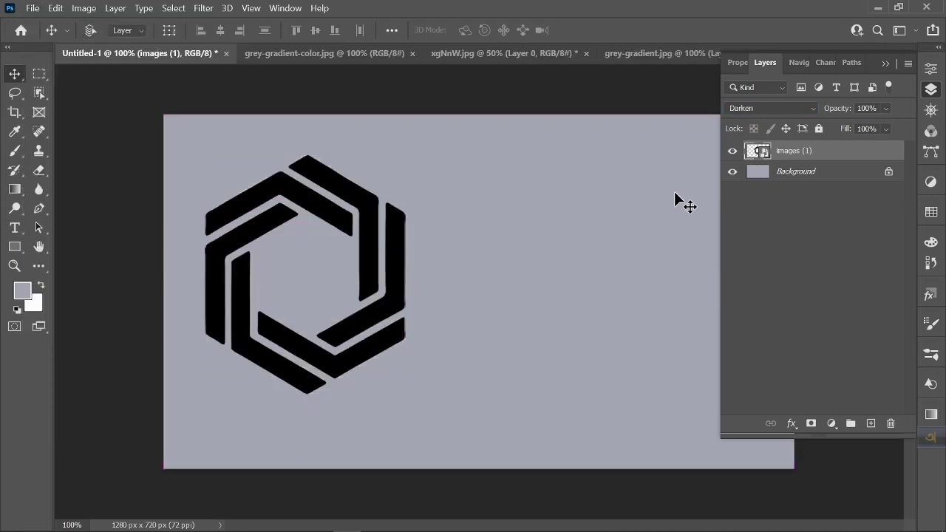
pyautogui.hotkey('ctrl', 'z')
pyautogui.hotkey('ctrl', 'z')
pyautogui.hotkey('ctrl', 'z')
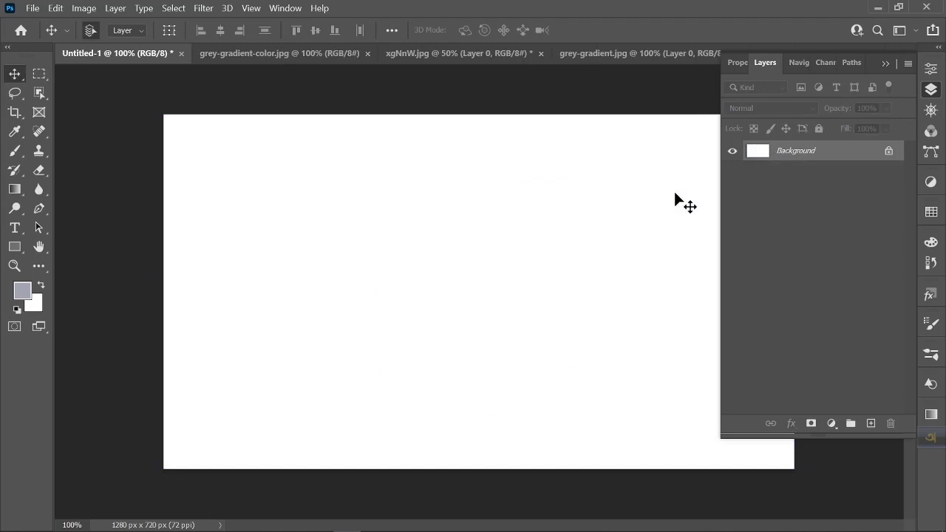
pyautogui.rightClick(40, 74)
pyautogui.click(81, 87)
pyautogui.moveTo(243, 197); pyautogui.dragTo(473, 427)
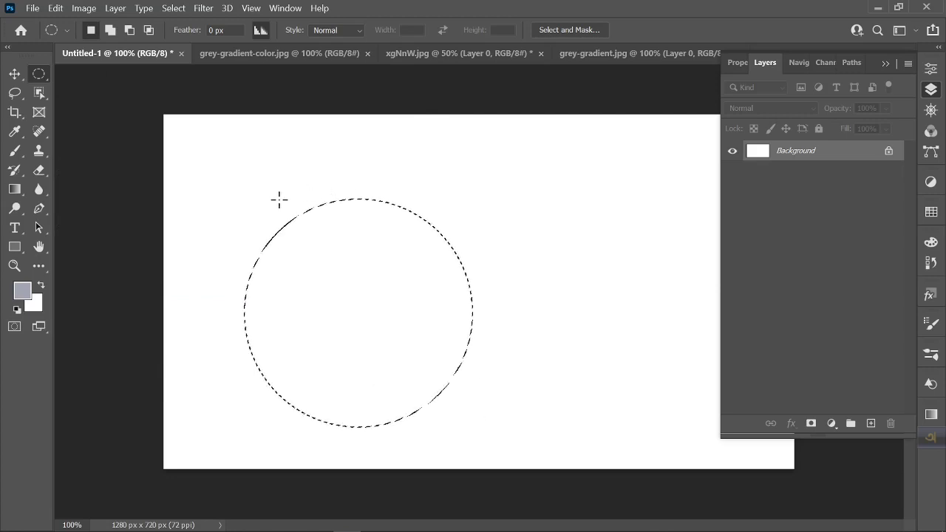
# On new Layer 1, set the foreground to ff0000 and fill the circle with red
pyautogui.click(870, 423)
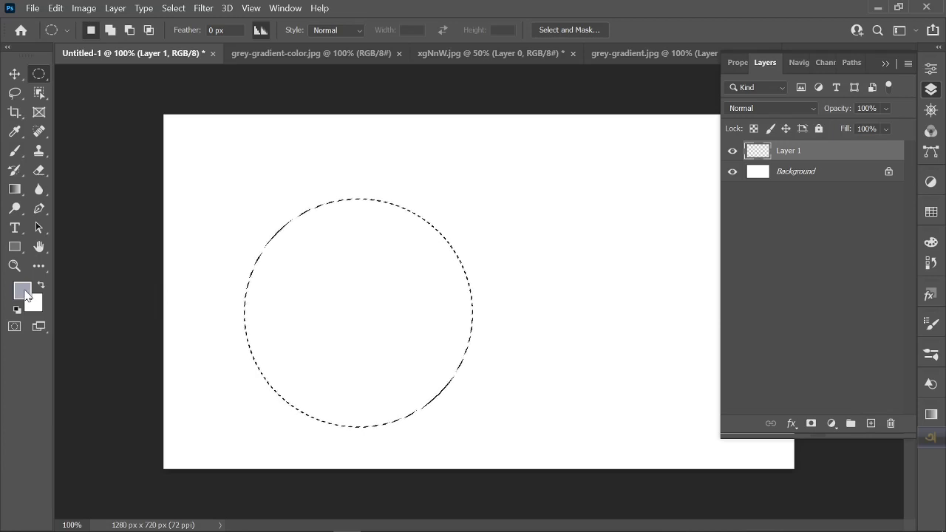
pyautogui.click(23, 291)
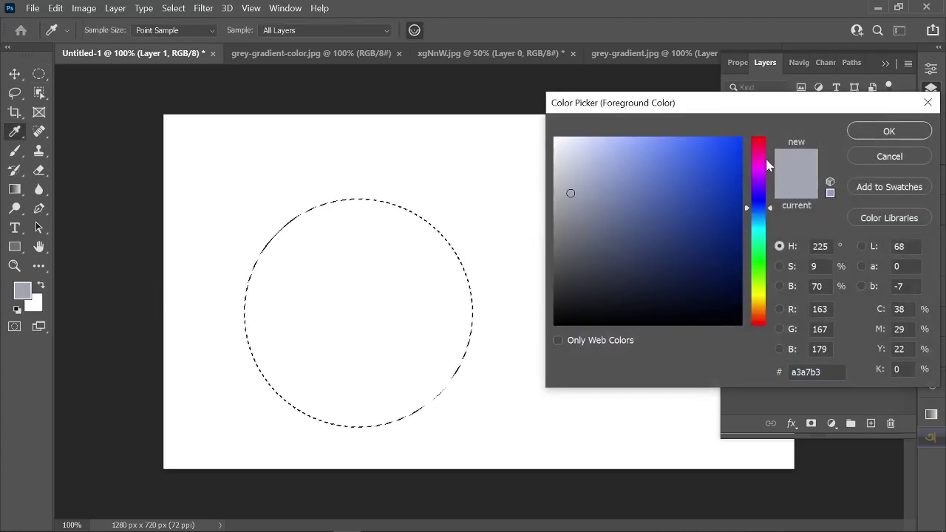
pyautogui.write('b3a3a3')
pyautogui.click(902, 131)
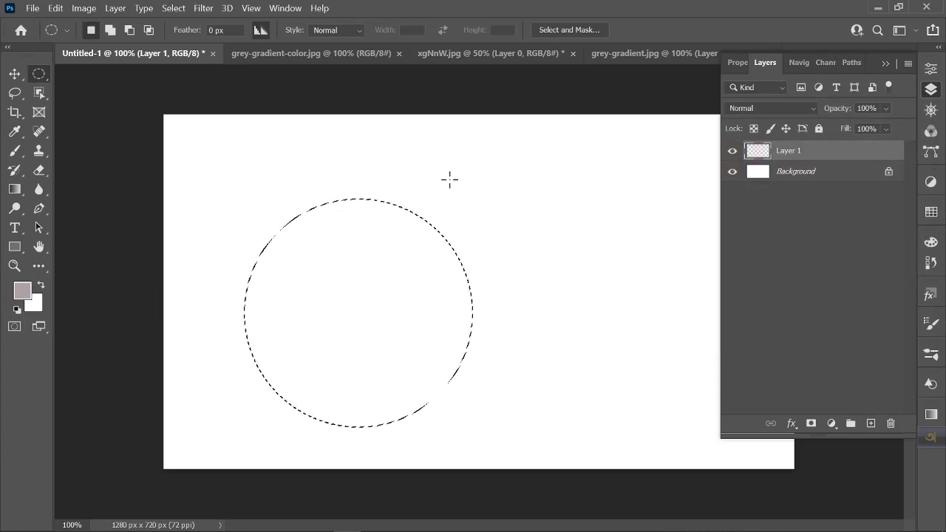
pyautogui.click(23, 294)
pyautogui.write('ff0000')
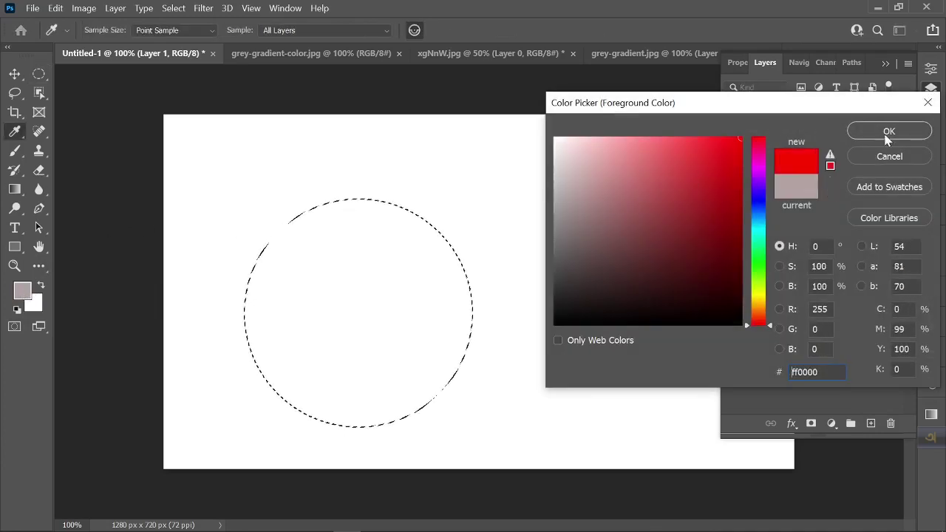
pyautogui.click(887, 132)
pyautogui.hotkey('alt', 'BackSpace')
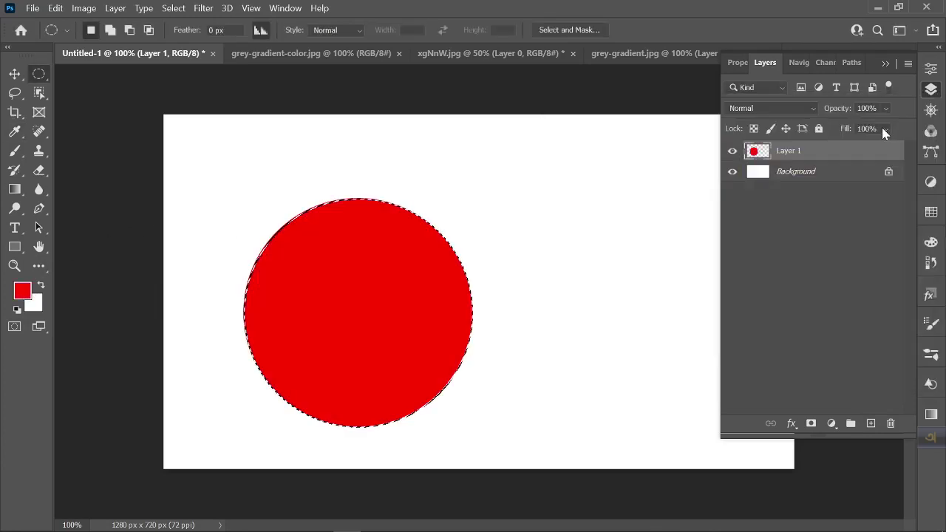
# On new Layer 2, fill an overlapping red circle to the right, then deselect
pyautogui.click(869, 423)
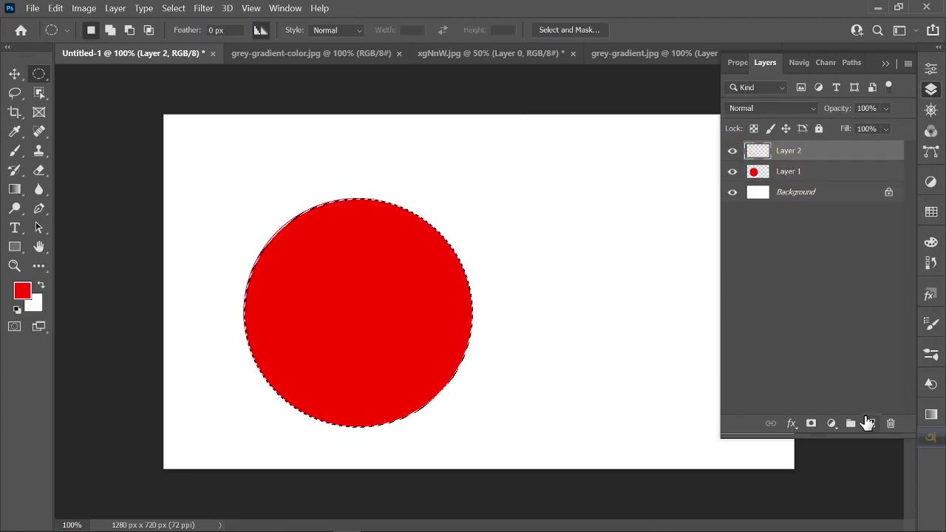
pyautogui.moveTo(586, 177); pyautogui.dragTo(375, 415)
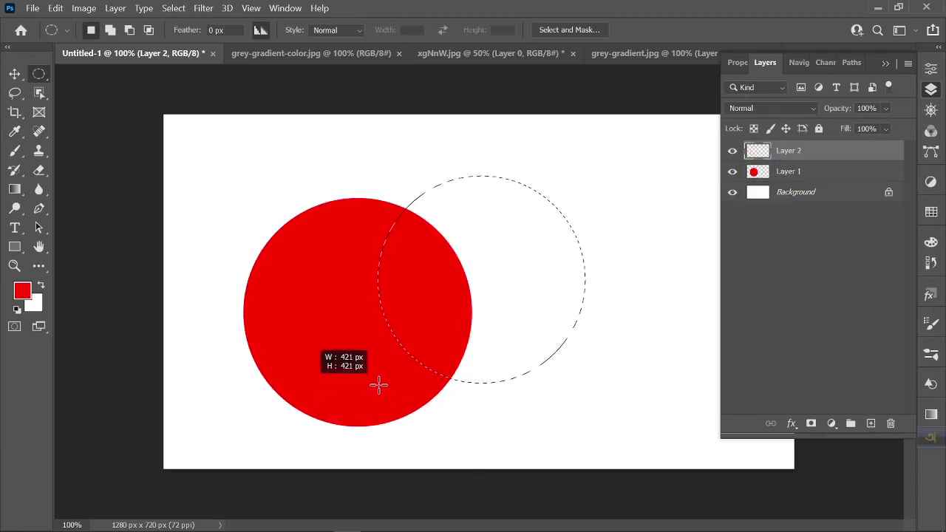
pyautogui.moveTo(375, 416); pyautogui.dragTo(376, 387)
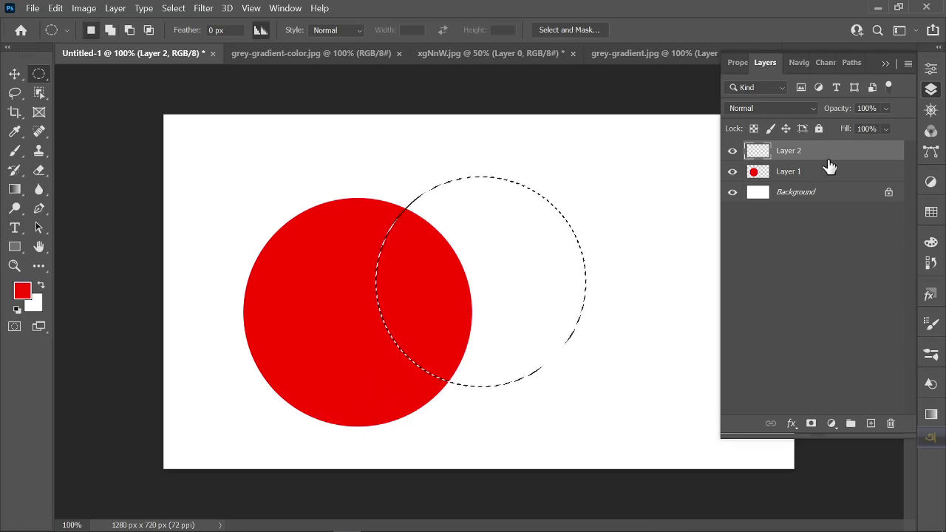
pyautogui.hotkey('alt', 'BackSpace')
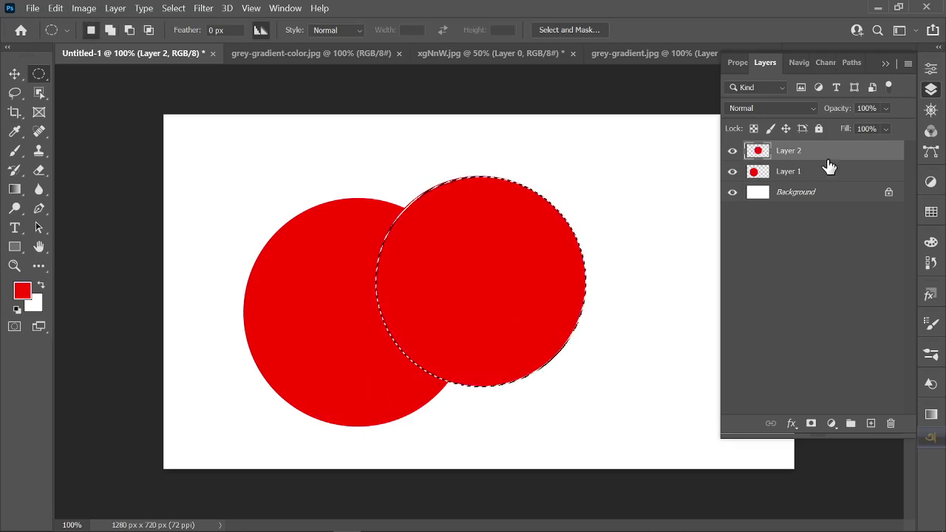
pyautogui.hotkey('ctrl', 'd')
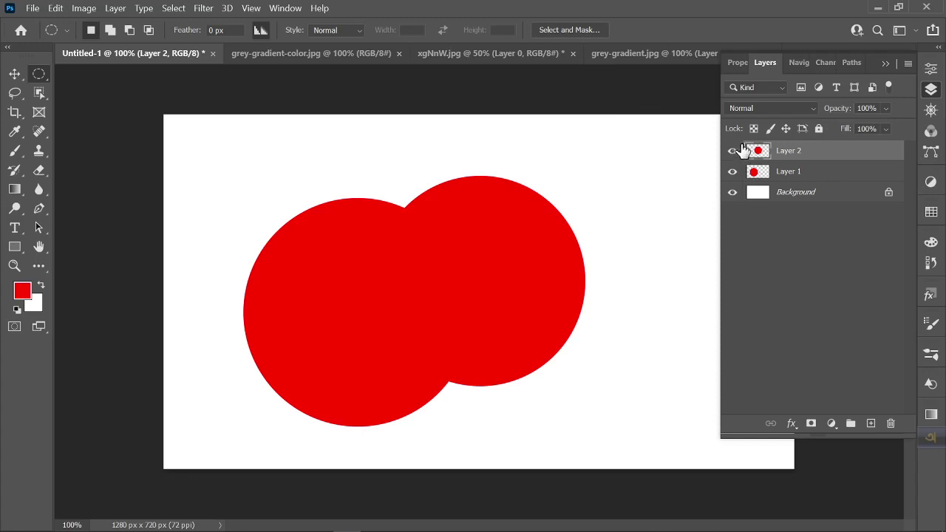
# Set Layer 2 to Dissolve at 68% opacity and move its speckled circle up and right
pyautogui.click(774, 108)
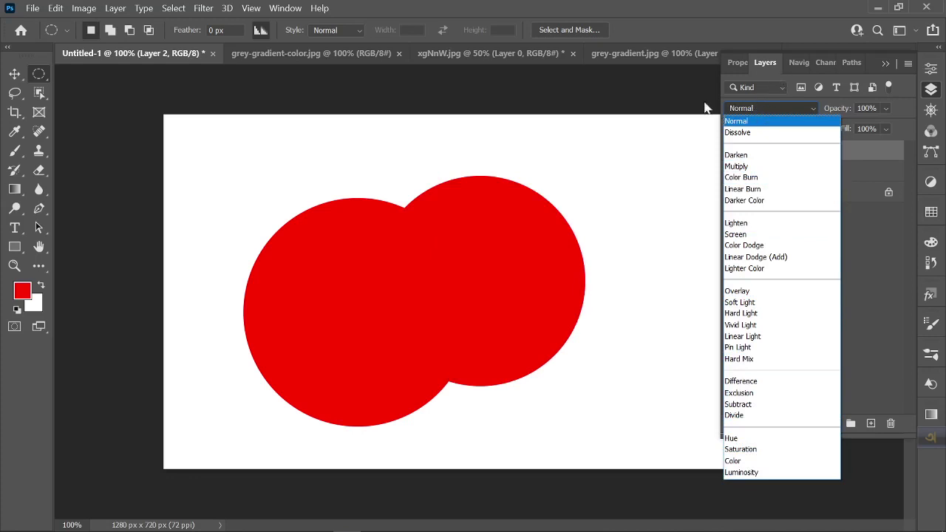
pyautogui.click(789, 93)
pyautogui.click(766, 108)
pyautogui.click(755, 131)
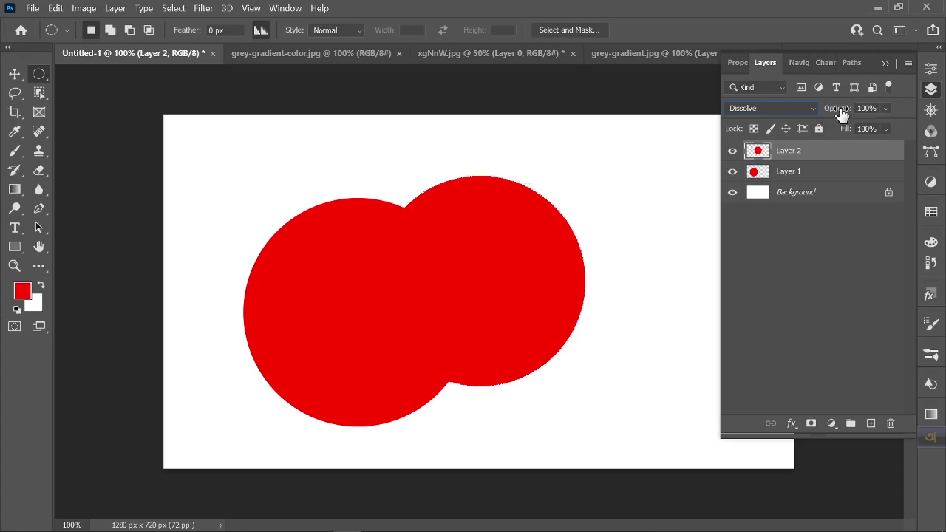
pyautogui.moveTo(842, 109); pyautogui.dragTo(823, 110)
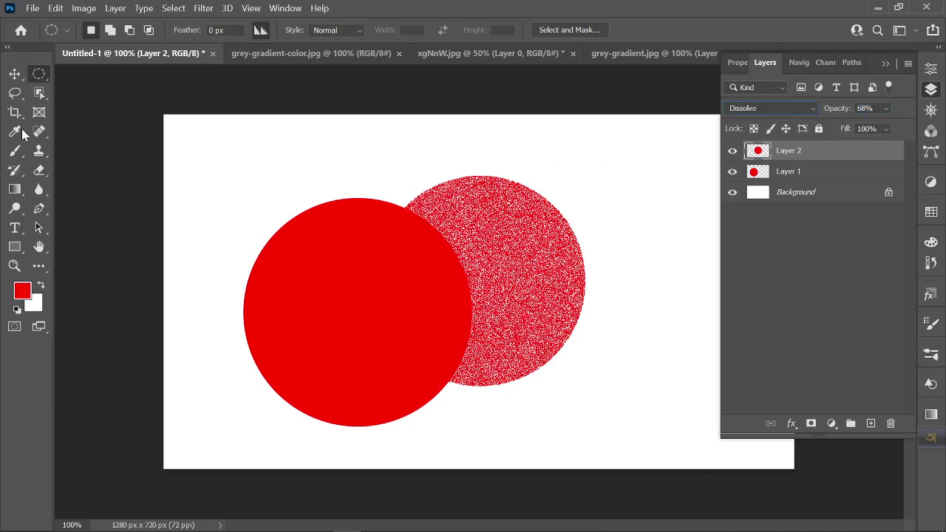
pyautogui.click(15, 74)
pyautogui.moveTo(497, 253)
pyautogui.mouseDown()
pyautogui.moveTo(550, 230)
pyautogui.moveTo(471, 253)
pyautogui.mouseUp()
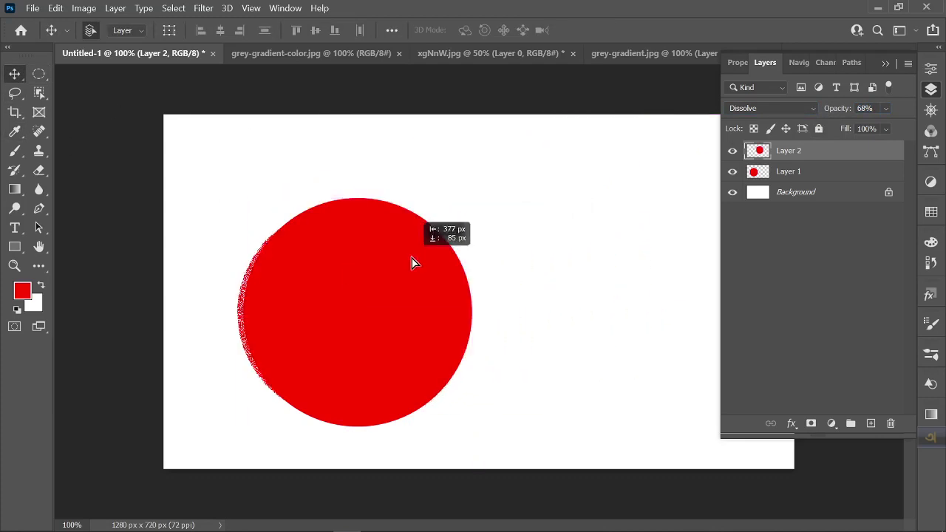
pyautogui.moveTo(471, 253); pyautogui.dragTo(569, 218)
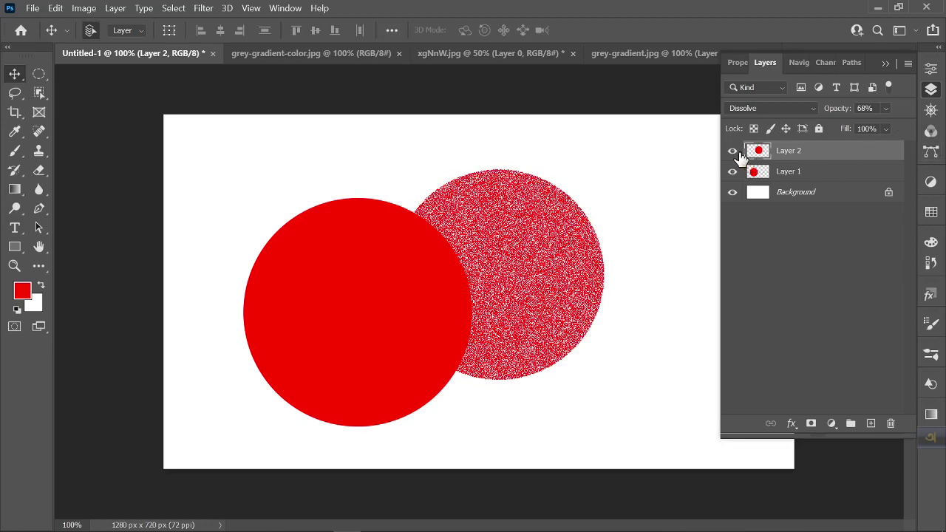
# Hide both circle layers, reset all tools and colours to defaults, and choose a radial gradient
pyautogui.click(732, 150)
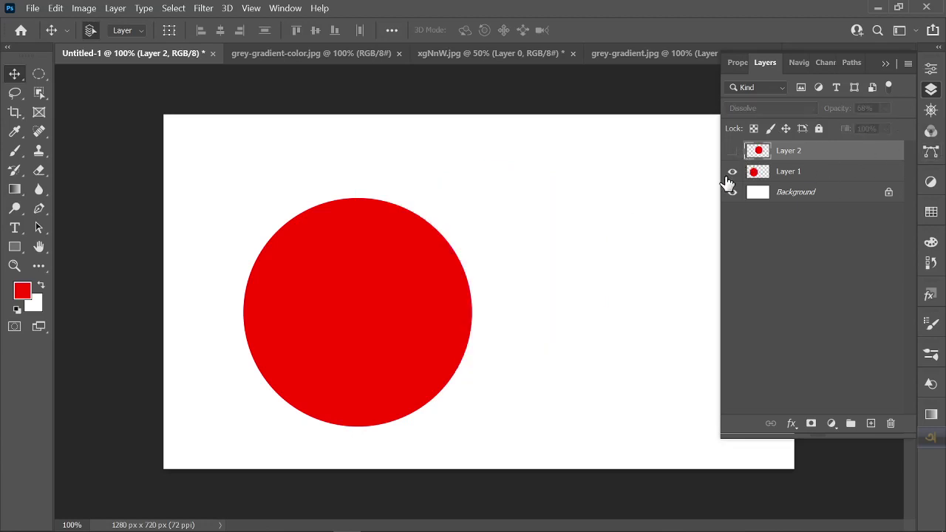
pyautogui.click(732, 171)
pyautogui.click(15, 190)
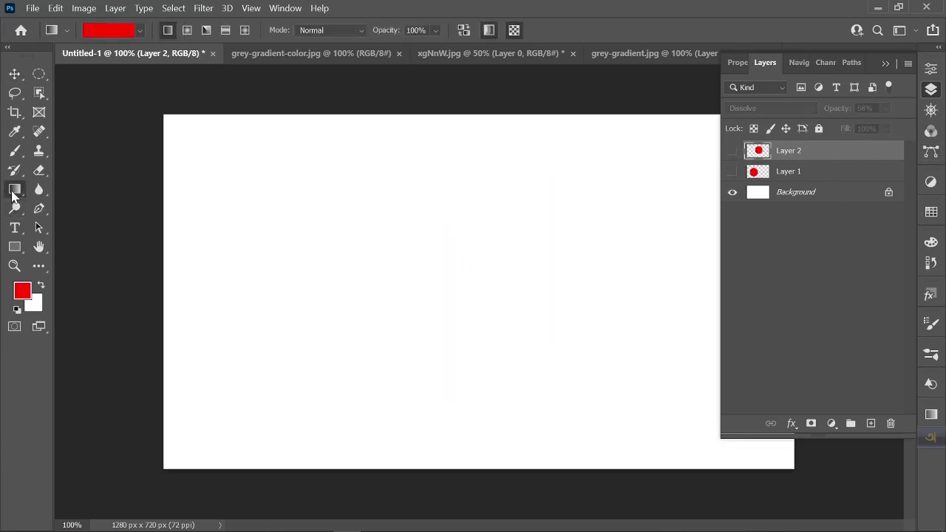
pyautogui.rightClick(62, 33)
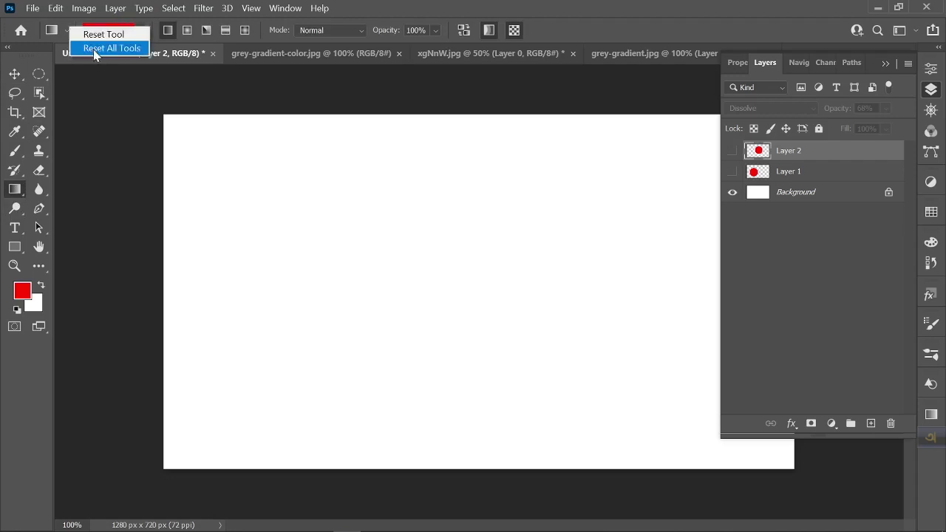
pyautogui.click(93, 48)
pyautogui.click(434, 225)
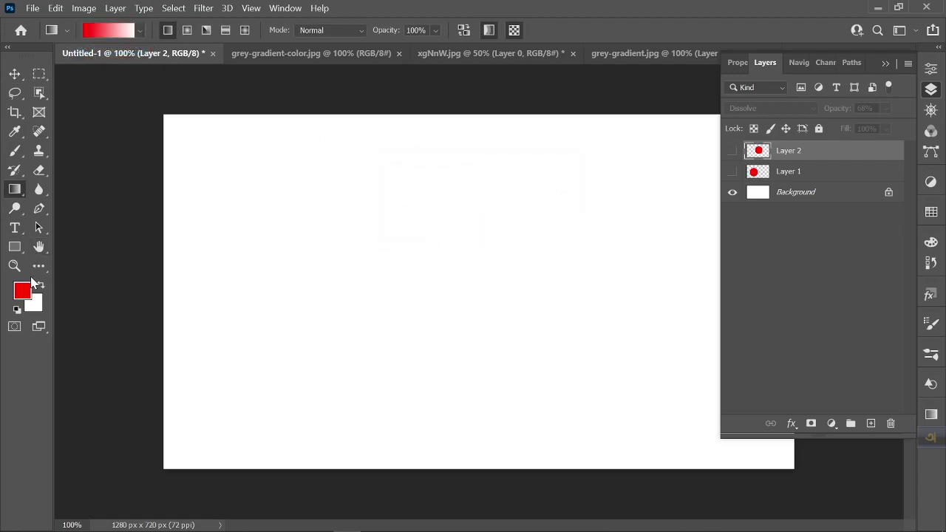
pyautogui.click(17, 311)
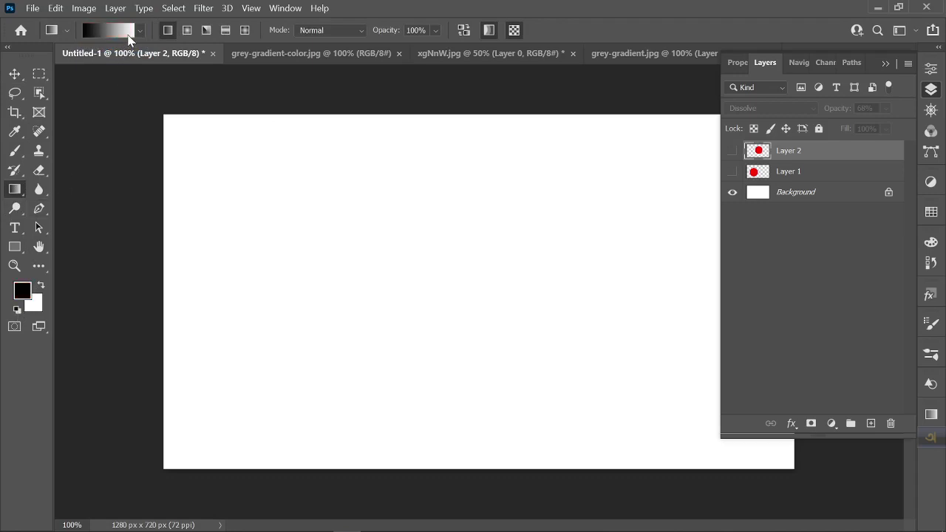
pyautogui.click(187, 31)
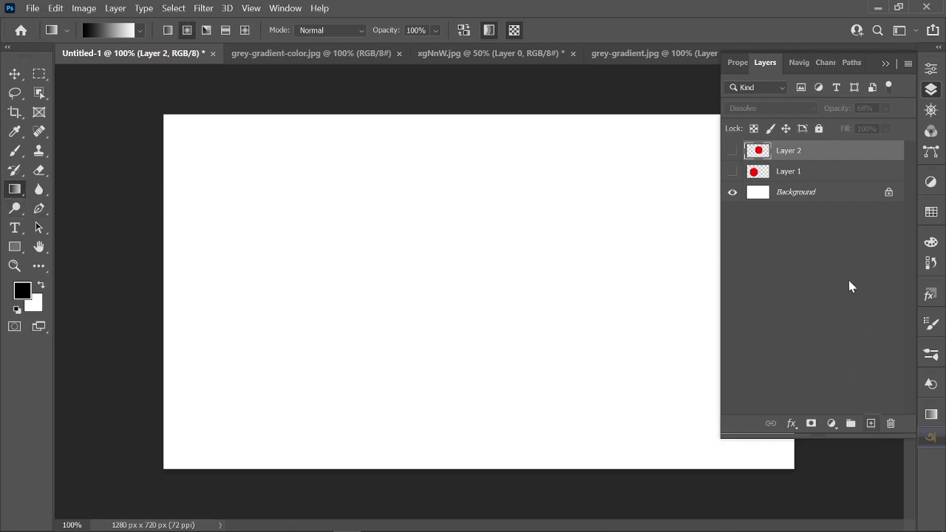
# Add Layer 3 above Background and fill it with a reversed radial gradient from the centre
pyautogui.click(829, 193)
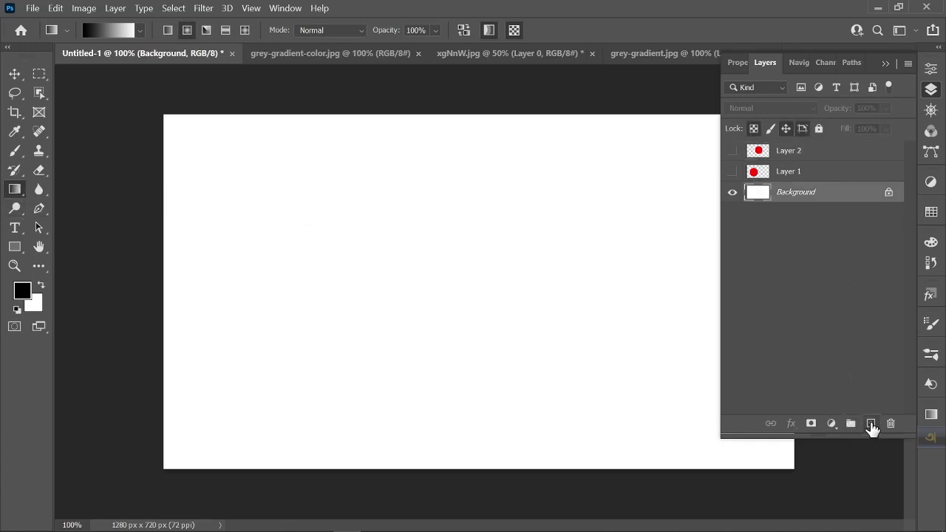
pyautogui.click(870, 424)
pyautogui.moveTo(430, 259); pyautogui.dragTo(798, 463)
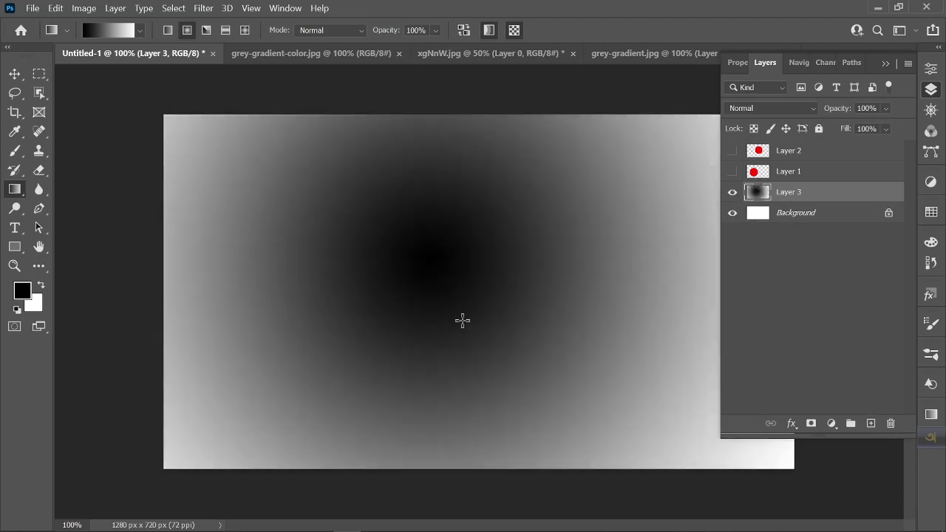
pyautogui.hotkey('ctrl', 'z')
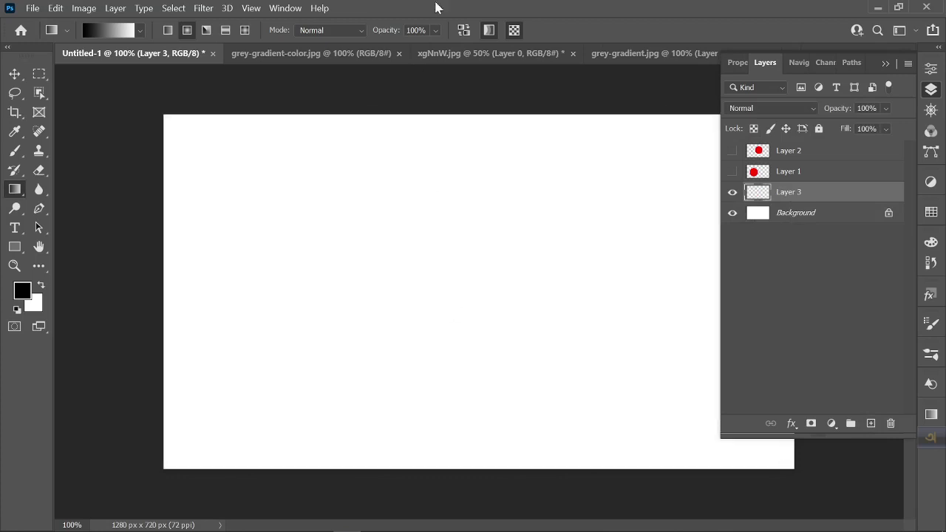
pyautogui.click(469, 30)
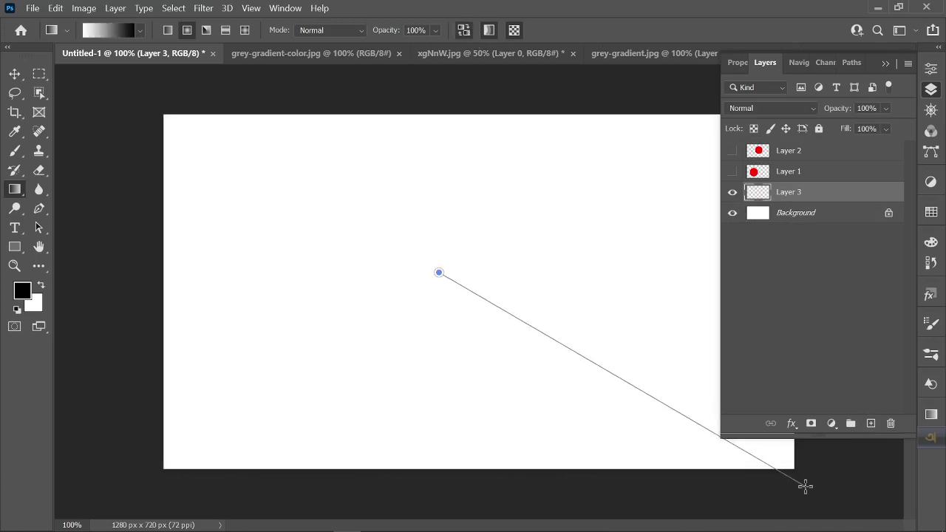
pyautogui.moveTo(498, 299); pyautogui.dragTo(780, 460)
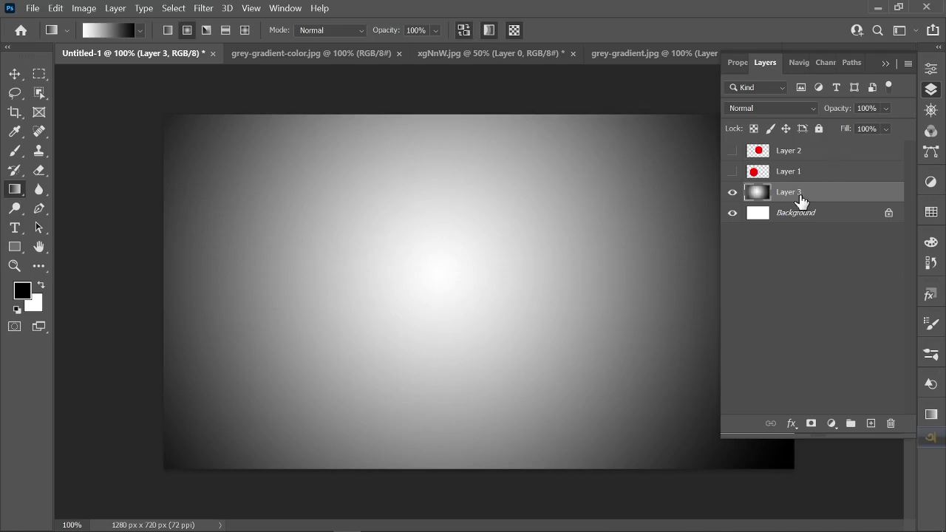
# Set Layer 3 to Dissolve blending and fill the Background with pure red
pyautogui.click(768, 109)
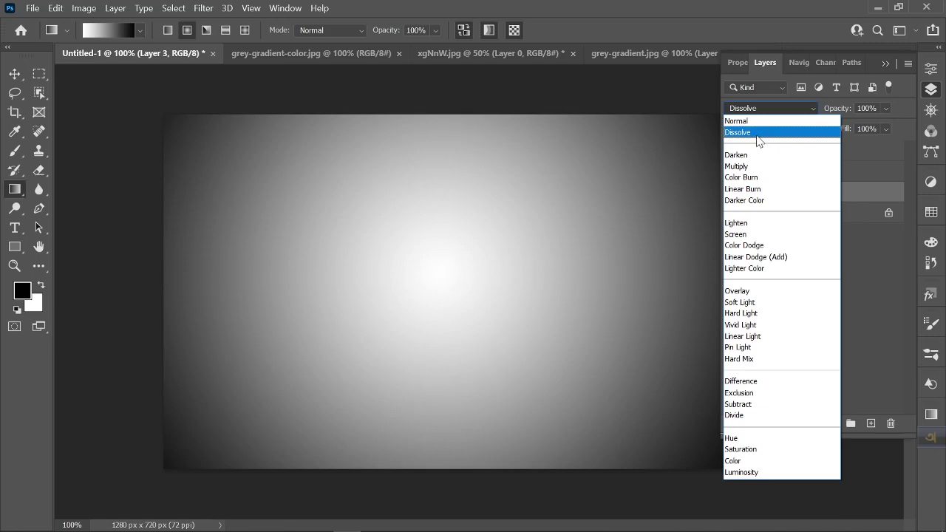
pyautogui.click(756, 135)
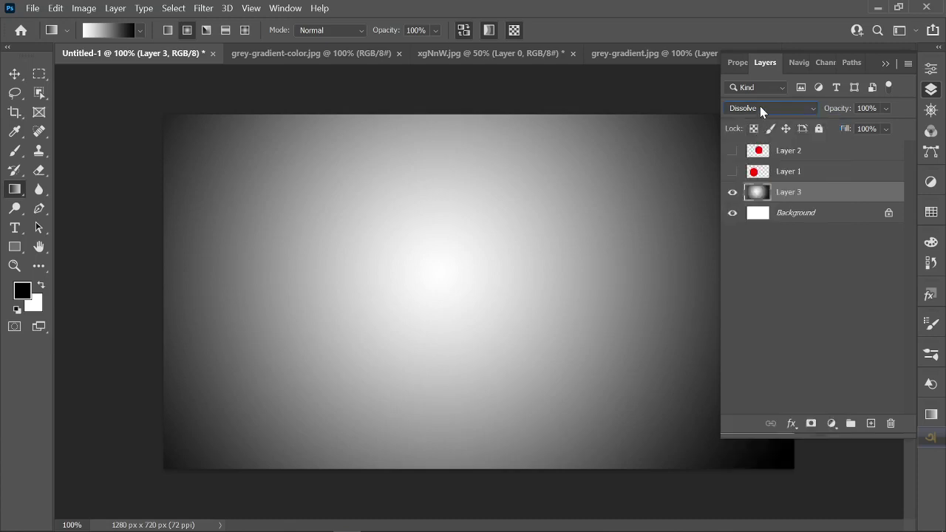
pyautogui.click(823, 220)
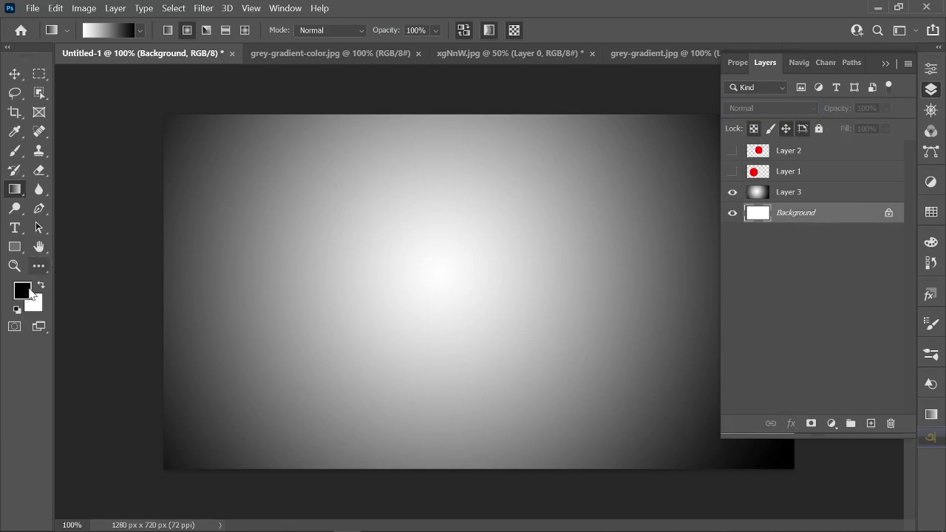
pyautogui.click(22, 290)
pyautogui.moveTo(728, 179); pyautogui.dragTo(742, 137)
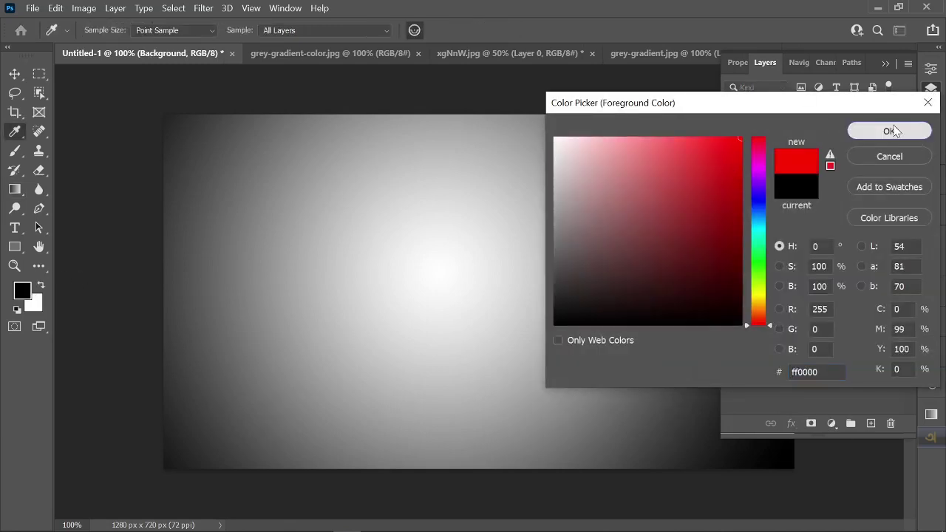
pyautogui.click(889, 131)
pyautogui.hotkey('alt', 'BackSpace')
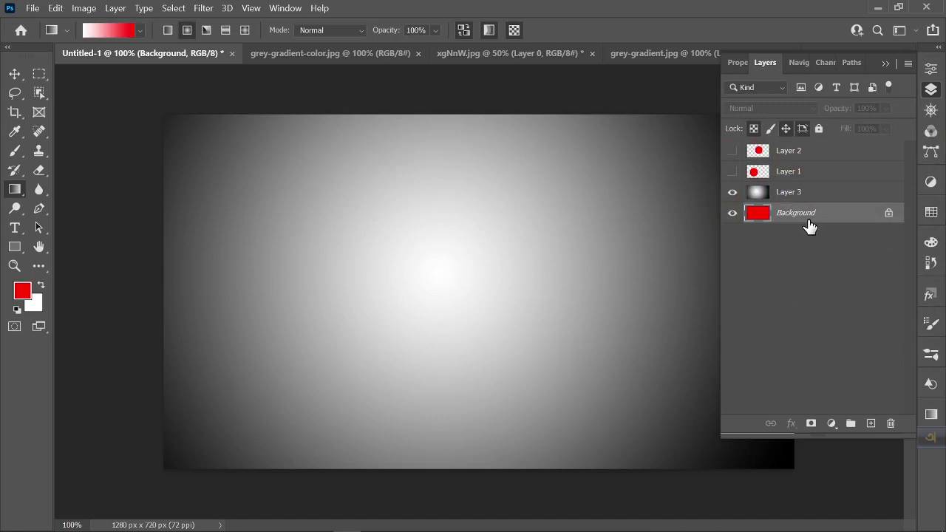
# Vary Layer 3's Dissolve opacity (75%, 100%, 70%, 39%), then undo back to the red circle
pyautogui.click(792, 196)
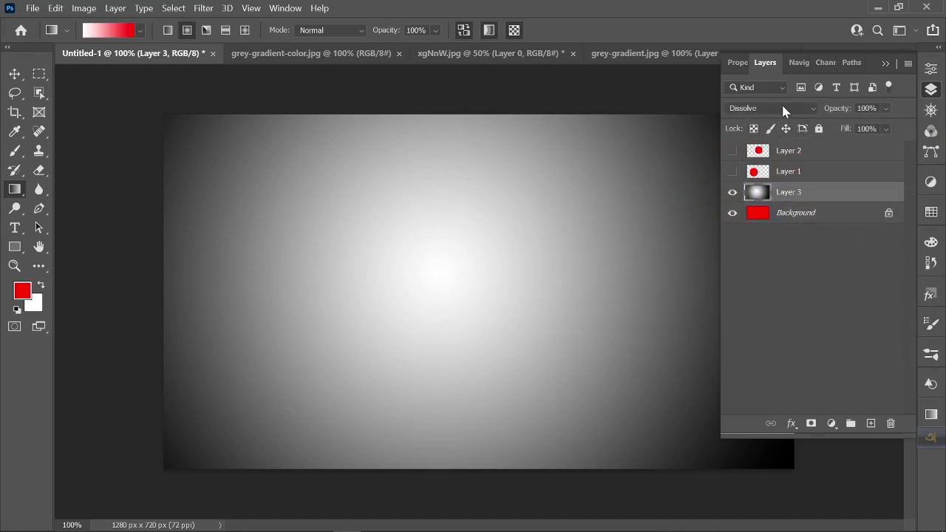
pyautogui.click(785, 109)
pyautogui.click(771, 133)
pyautogui.moveTo(846, 110)
pyautogui.mouseDown()
pyautogui.moveTo(807, 117)
pyautogui.moveTo(858, 113)
pyautogui.mouseUp()
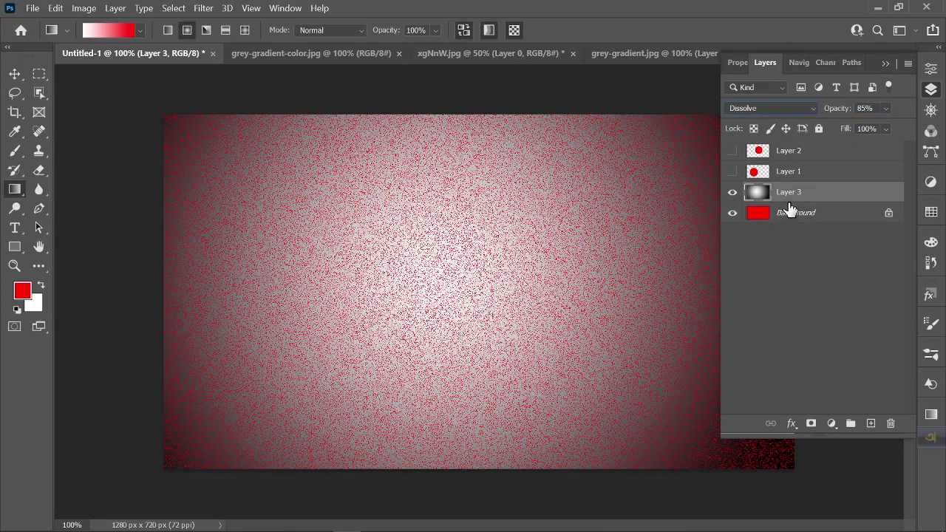
pyautogui.moveTo(842, 110)
pyautogui.mouseDown()
pyautogui.moveTo(857, 115)
pyautogui.moveTo(835, 115)
pyautogui.mouseUp()
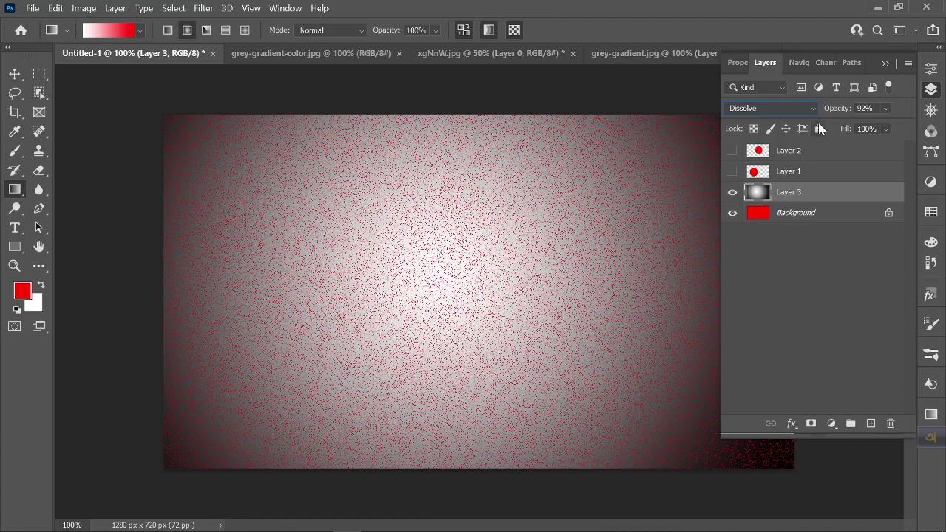
pyautogui.moveTo(835, 108); pyautogui.dragTo(826, 111)
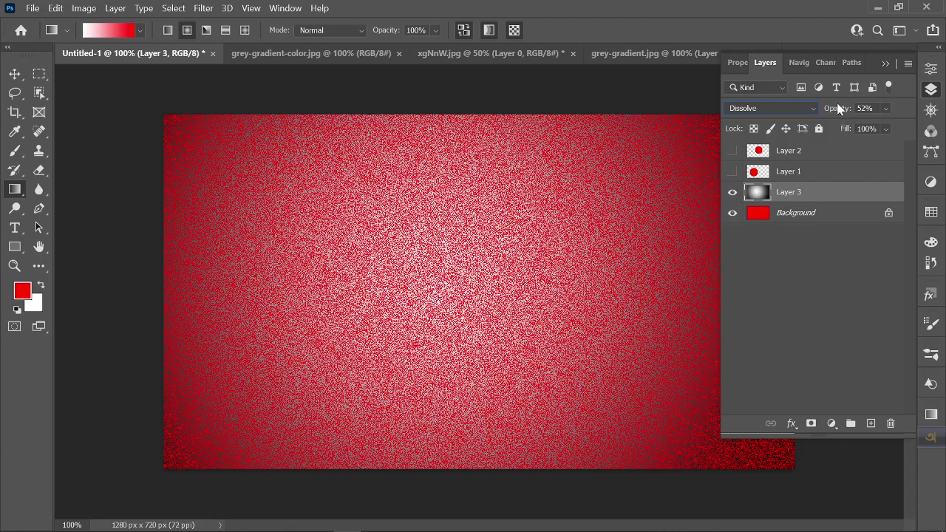
pyautogui.moveTo(845, 112); pyautogui.dragTo(825, 111)
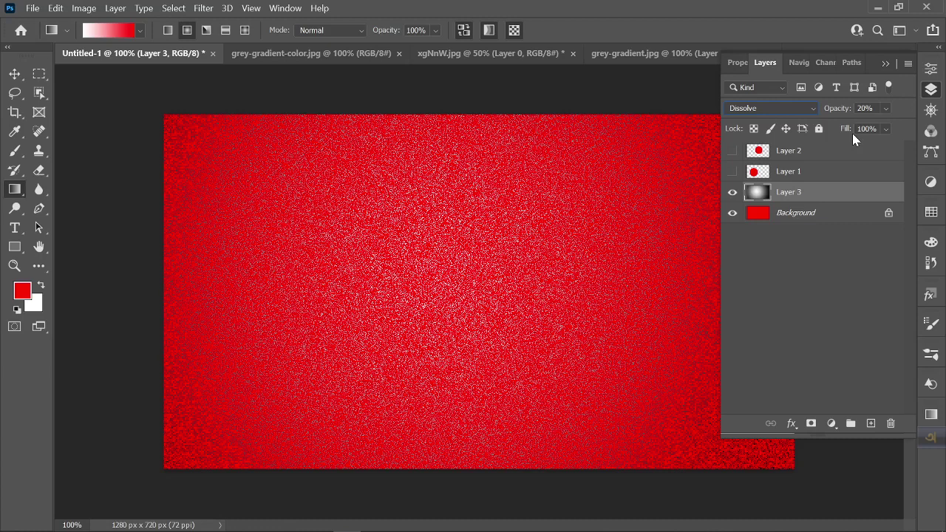
pyautogui.hotkey('ctrl', 'z')
pyautogui.hotkey('ctrl', 'z')
pyautogui.hotkey('ctrl', 'z')
pyautogui.hotkey('ctrl', 'z')
pyautogui.hotkey('ctrl', 'z')
pyautogui.hotkey('ctrl', 'z')
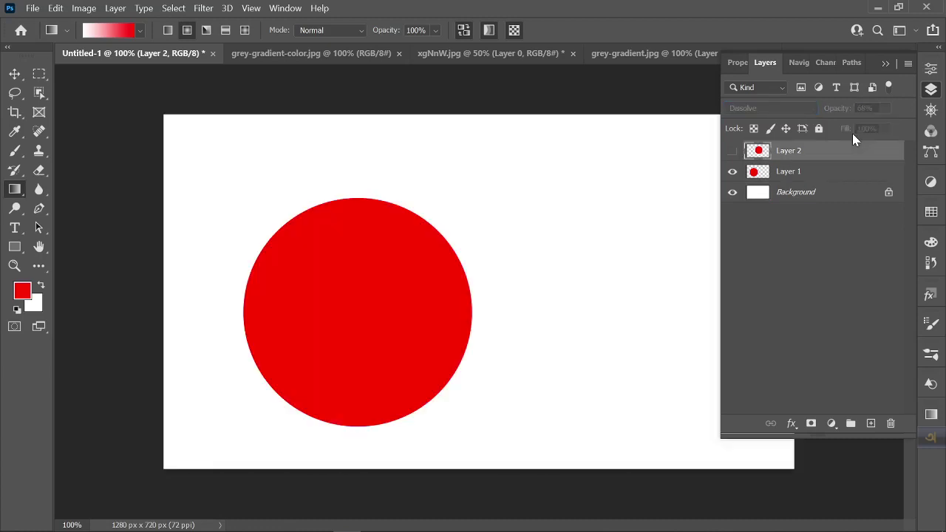
pyautogui.hotkey('ctrl', 'z')
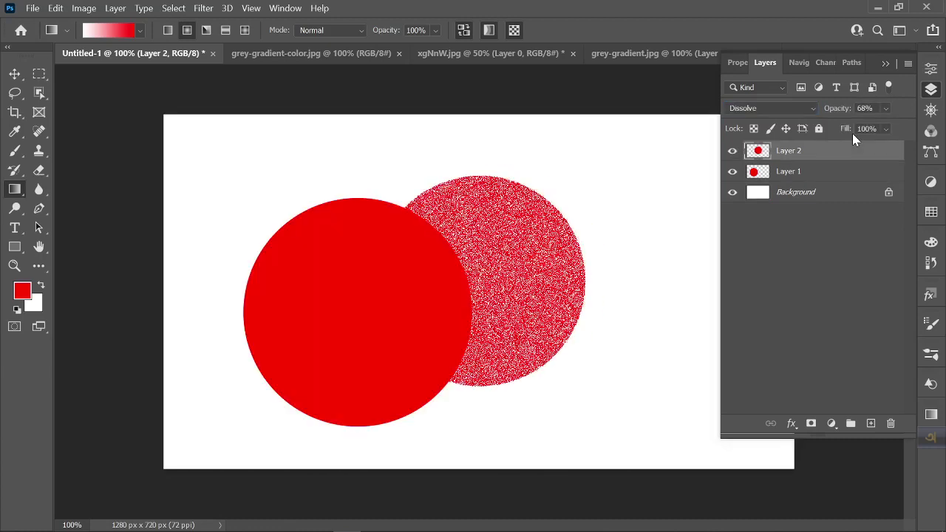
pyautogui.hotkey('ctrl', 'z')
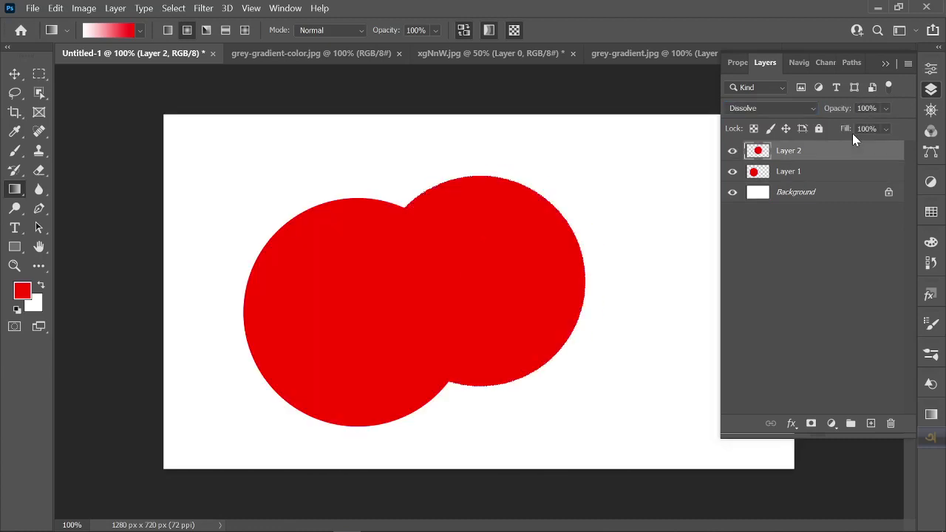
# Fill the Layer 2 circle with blue and clear the selection
pyautogui.keyDown('ctrl'); pyautogui.click(757, 152); pyautogui.keyUp('ctrl')
pyautogui.click(23, 296)
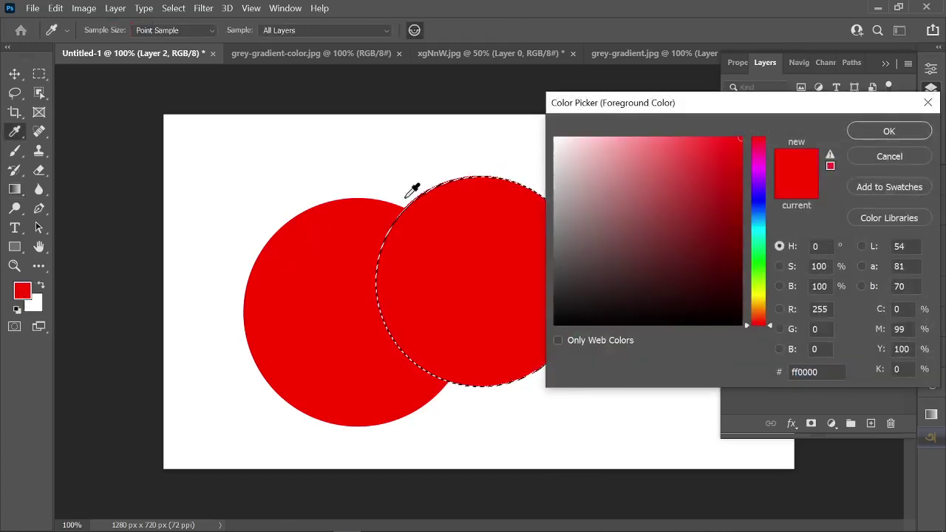
pyautogui.click(763, 189)
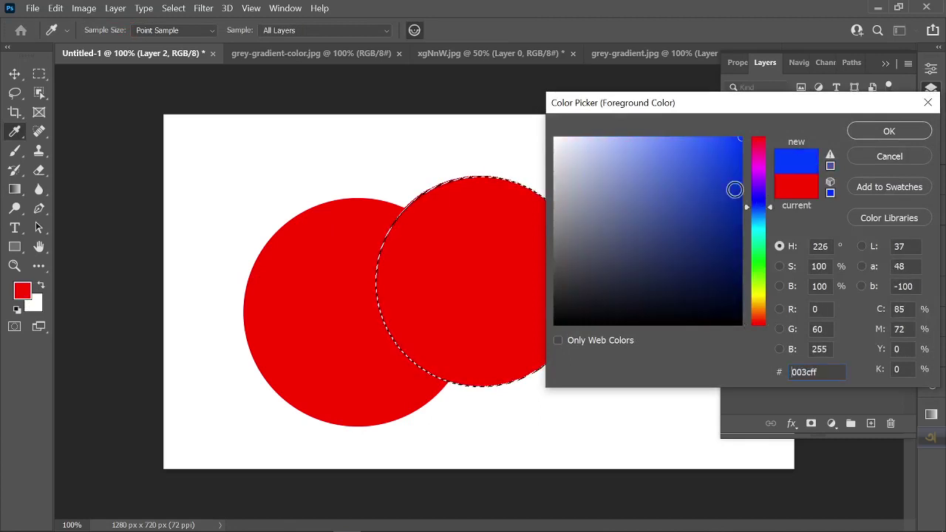
pyautogui.press('g')
pyautogui.click(889, 131)
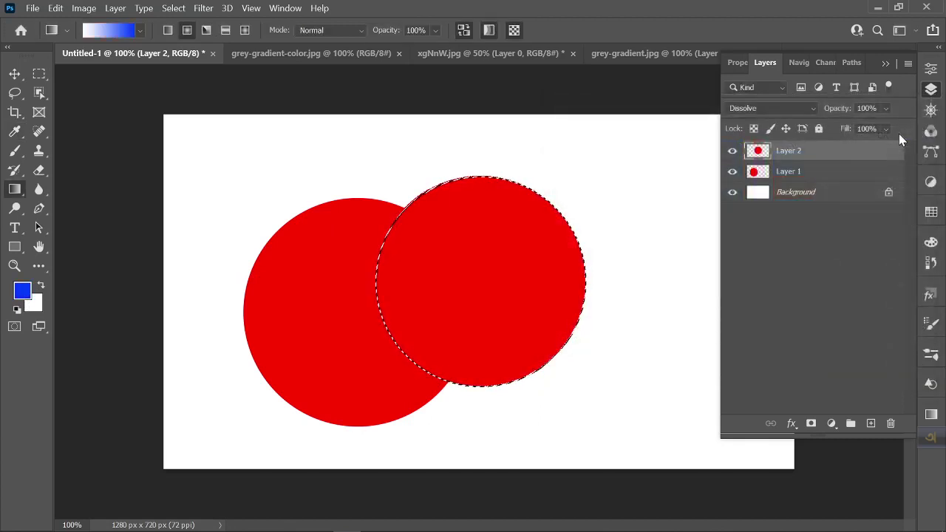
pyautogui.hotkey('alt', 'BackSpace')
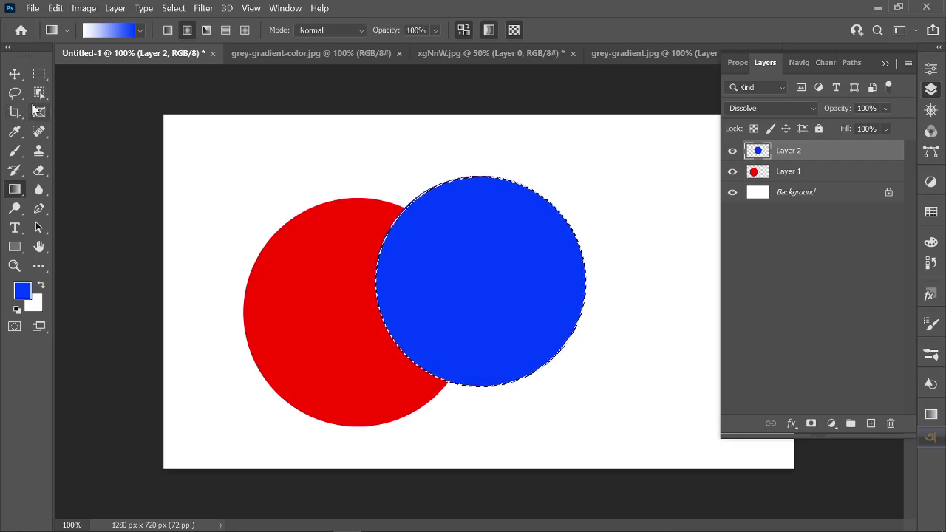
pyautogui.hotkey('ctrl', 'd')
# Set Layer 2 to Darken and move the blue circle over the red one, blackening the overlap
pyautogui.click(20, 85)
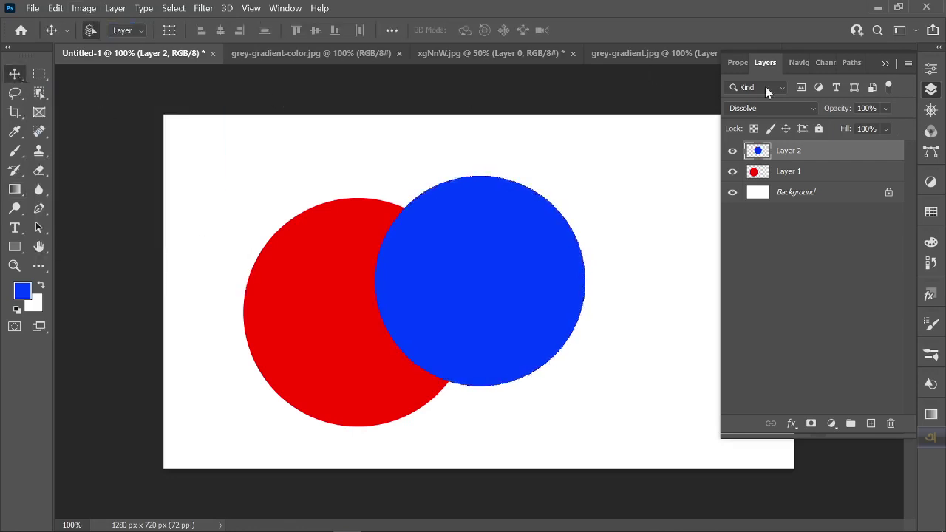
pyautogui.click(772, 109)
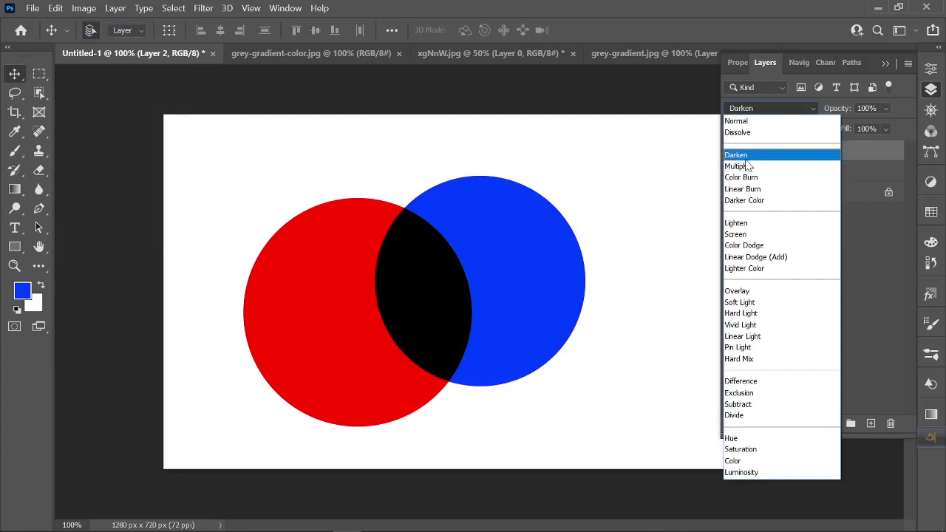
pyautogui.click(747, 160)
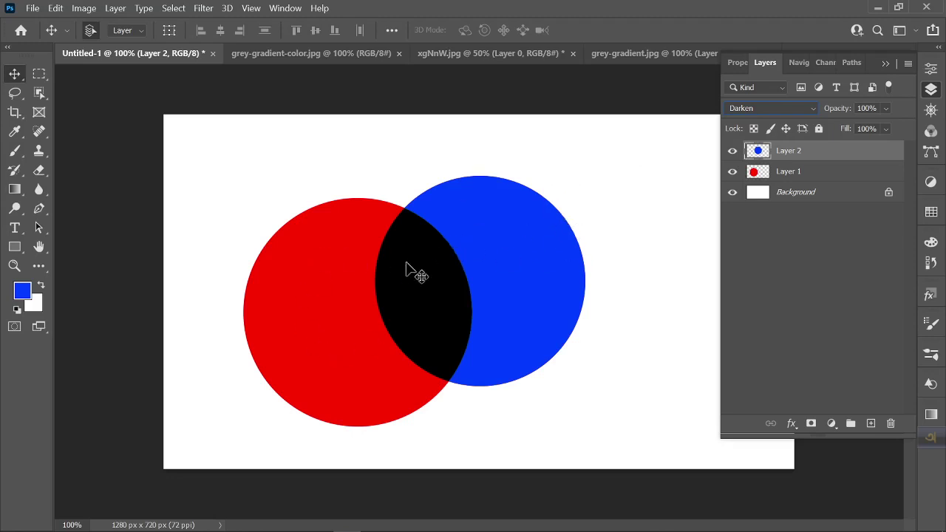
pyautogui.moveTo(431, 273); pyautogui.dragTo(346, 278)
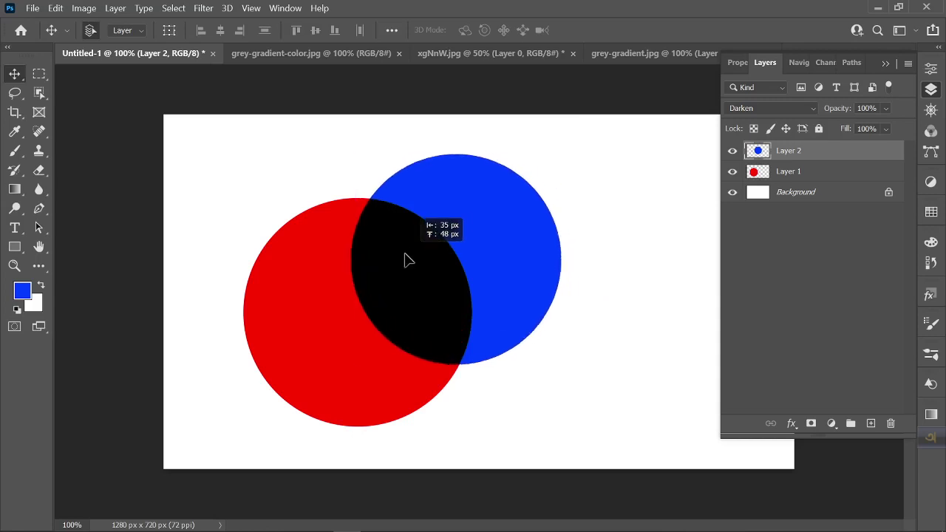
pyautogui.moveTo(349, 284); pyautogui.dragTo(392, 272)
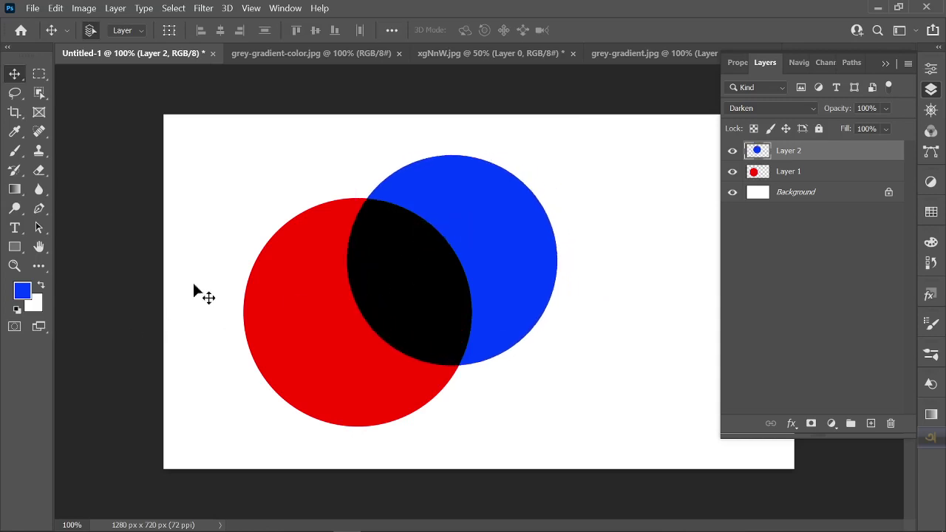
pyautogui.click(342, 52)
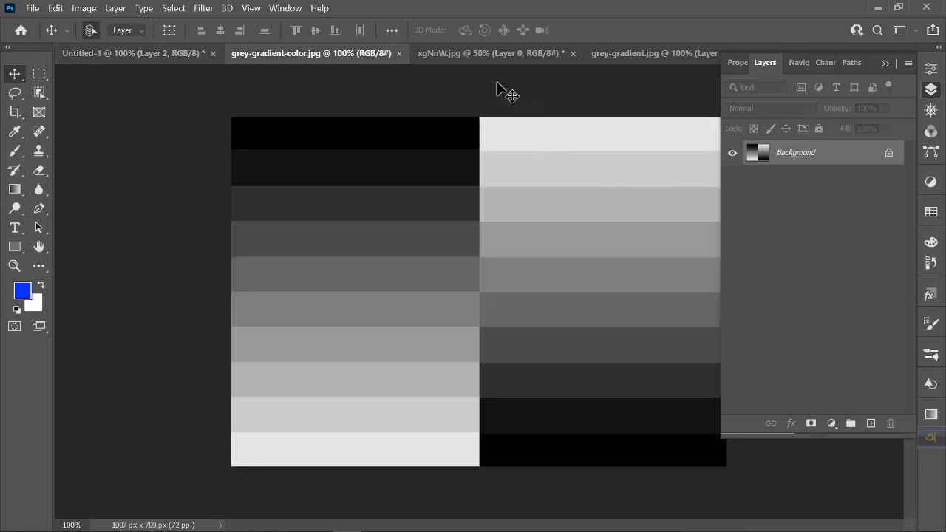
# Close xgNnW.jpg without saving its changes
pyautogui.click(490, 55)
pyautogui.click(645, 59)
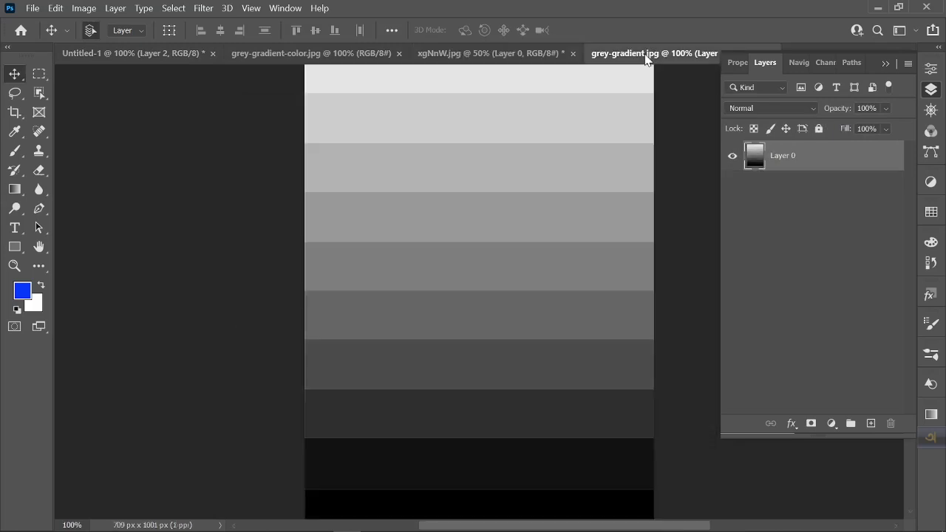
pyautogui.click(498, 57)
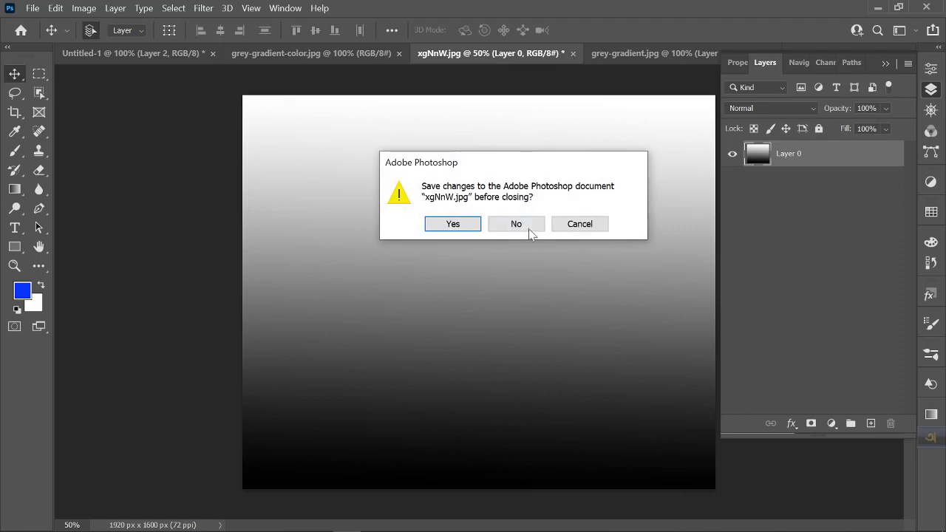
pyautogui.click(526, 227)
# Delete Layer 2 and Layer 1 from Untitled-1, leaving the white Background
pyautogui.click(137, 53)
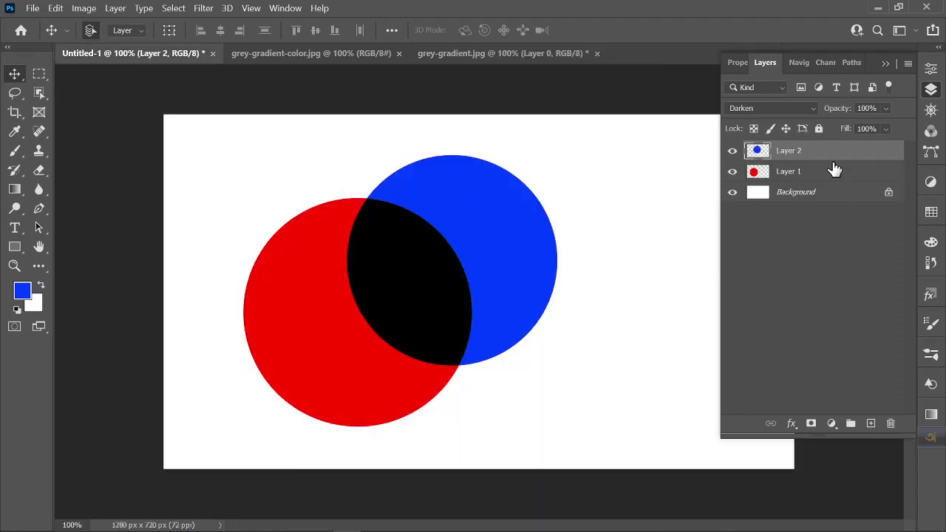
pyautogui.press('Delete')
pyautogui.press('Delete')
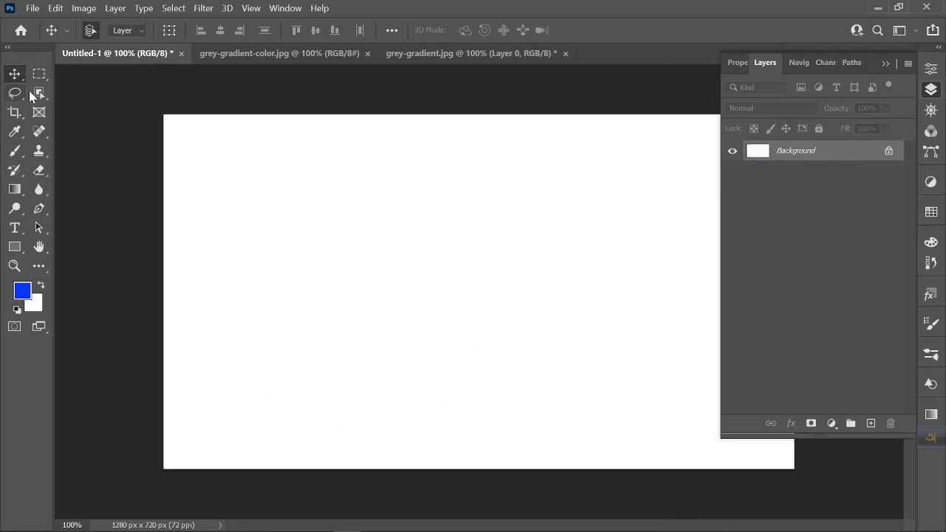
pyautogui.click(39, 73)
# Select a rectangle in the page centre and ready the Gradient tool with black foreground
pyautogui.moveTo(314, 164)
pyautogui.mouseDown()
pyautogui.moveTo(600, 445)
pyautogui.moveTo(624, 450)
pyautogui.mouseUp()
pyautogui.click(14, 194)
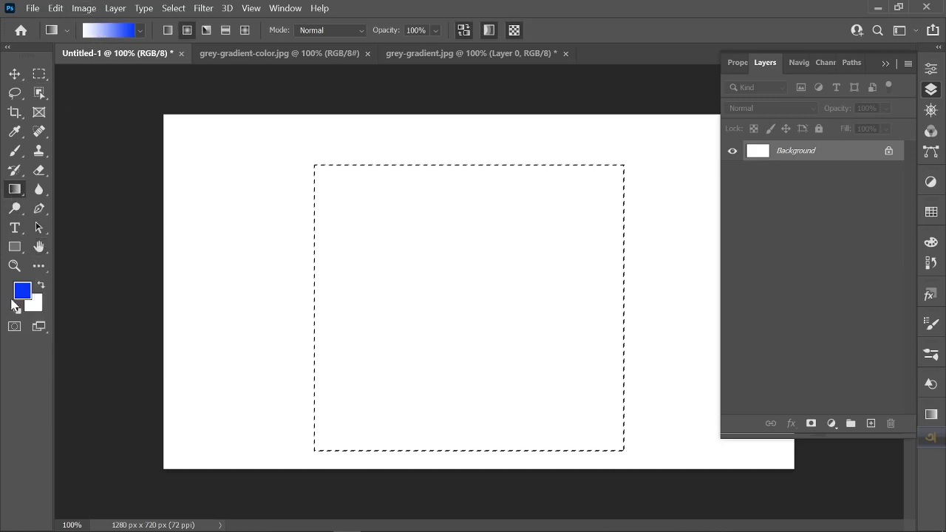
pyautogui.click(17, 309)
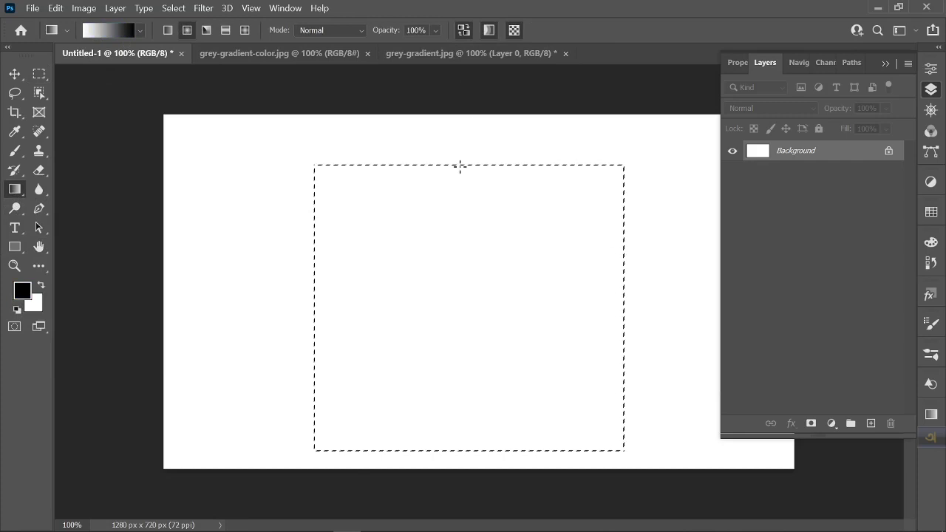
# Edit the gradient so black holds to 17% and white starts near 80%, then test-fill the selection
pyautogui.click(109, 37)
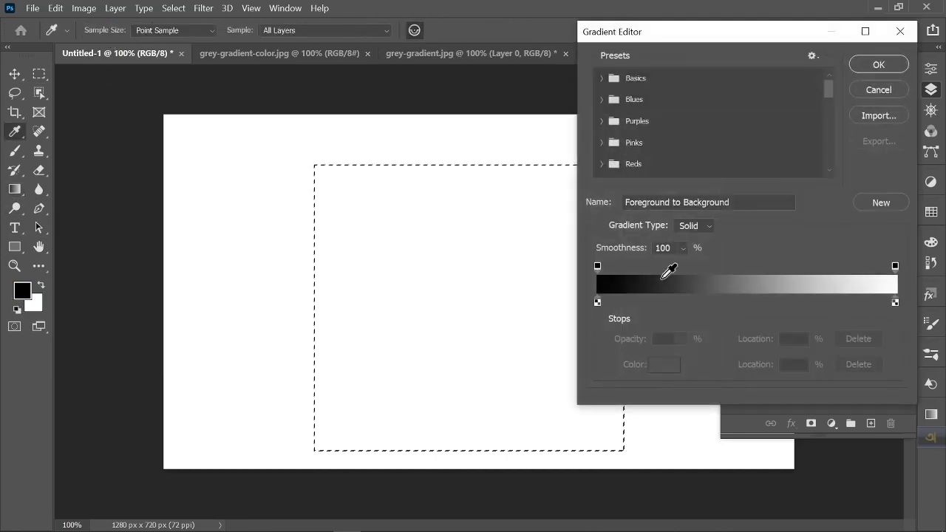
pyautogui.moveTo(600, 301); pyautogui.dragTo(634, 302)
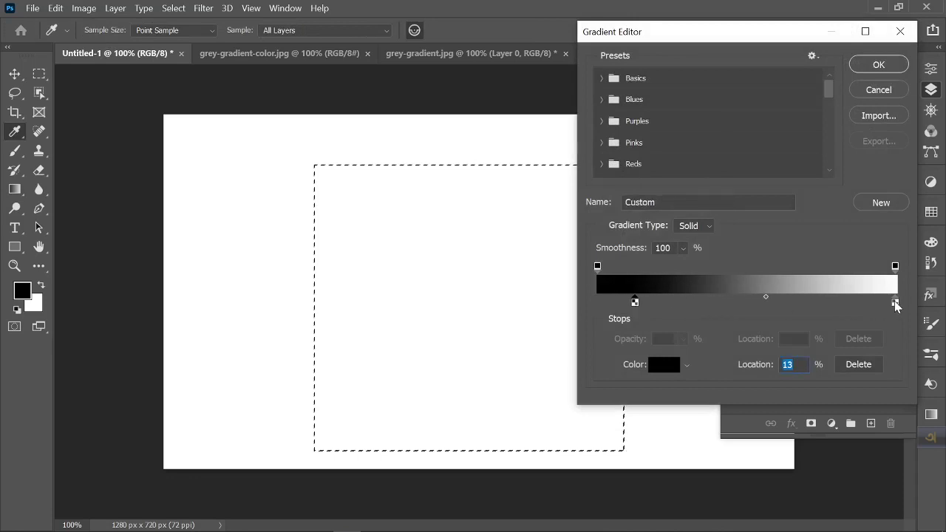
pyautogui.moveTo(895, 302); pyautogui.dragTo(837, 301)
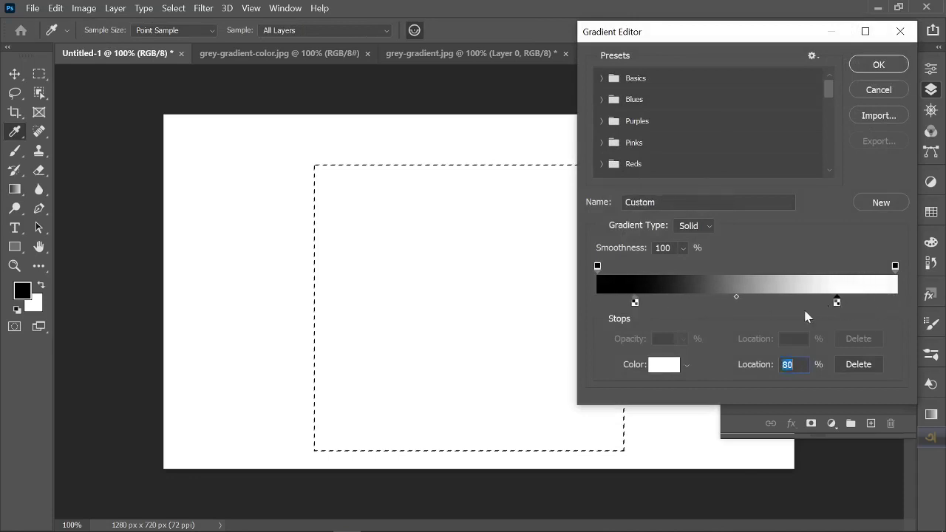
pyautogui.click(635, 302)
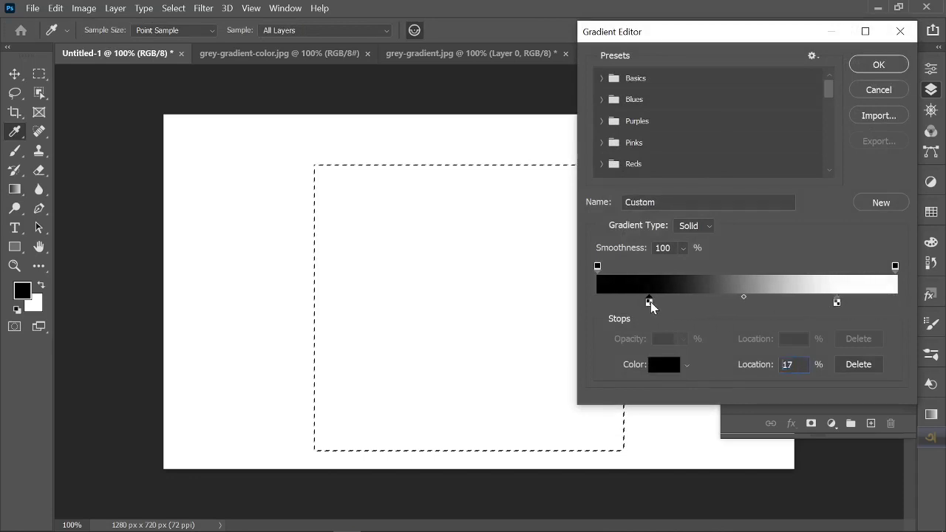
pyautogui.click(879, 64)
pyautogui.moveTo(462, 166); pyautogui.dragTo(464, 449)
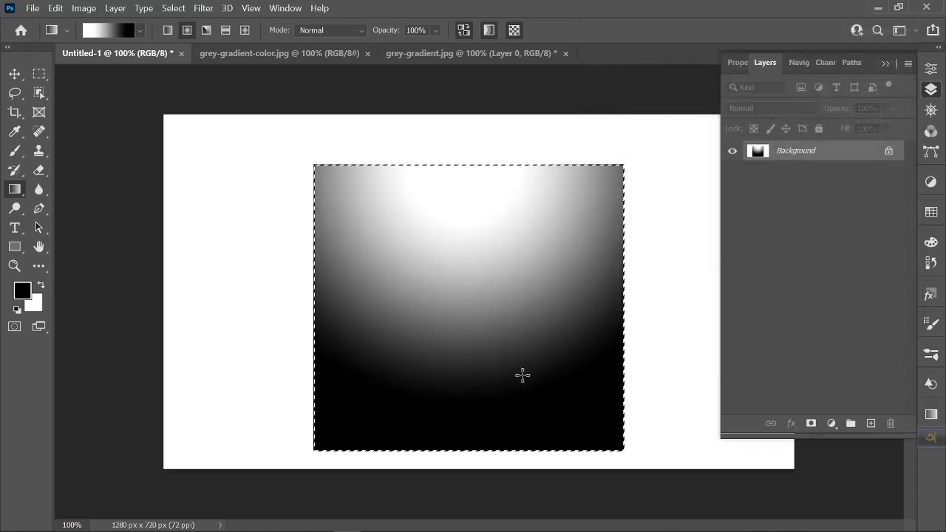
# Try a top-to-bottom white-to-black fill and a Background unlock, then undo both
pyautogui.hotkey('ctrl', 'z')
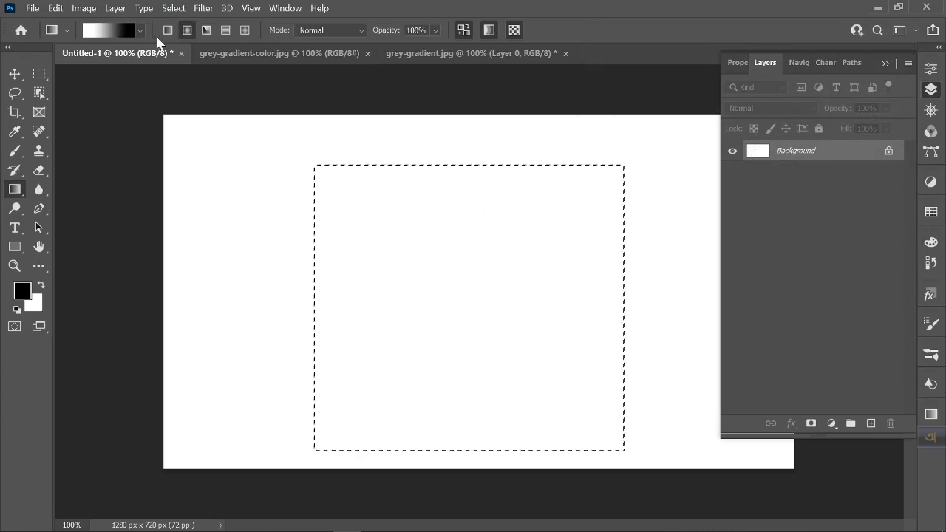
pyautogui.moveTo(470, 167); pyautogui.dragTo(462, 456)
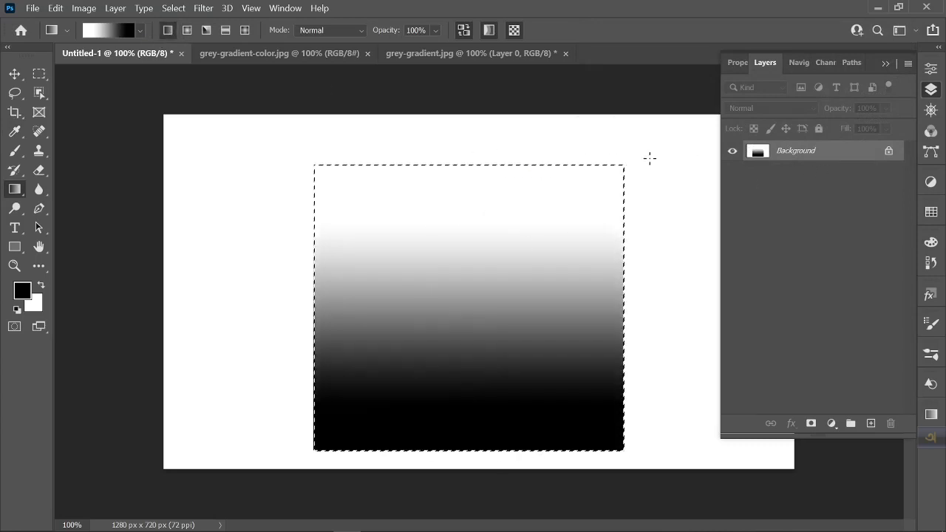
pyautogui.hotkey('ctrl', 'd')
pyautogui.click(888, 150)
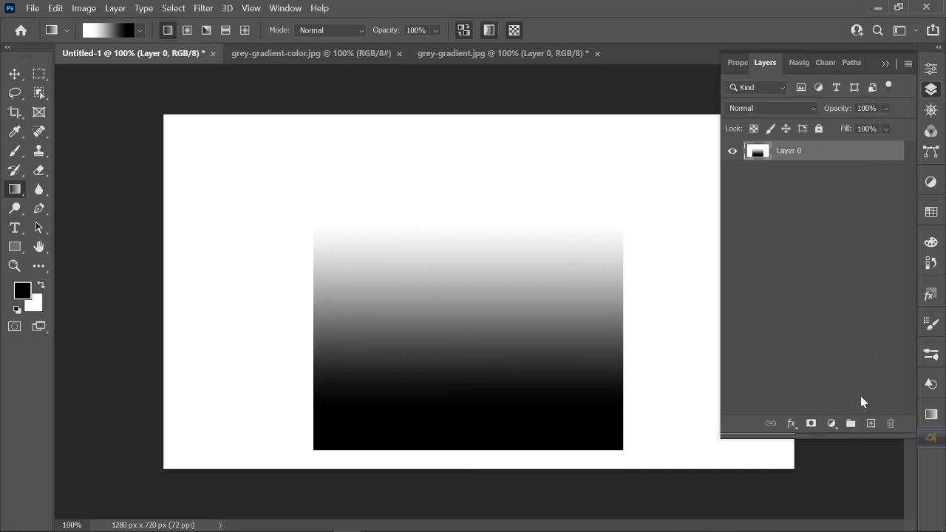
pyautogui.hotkey('ctrl', 'z')
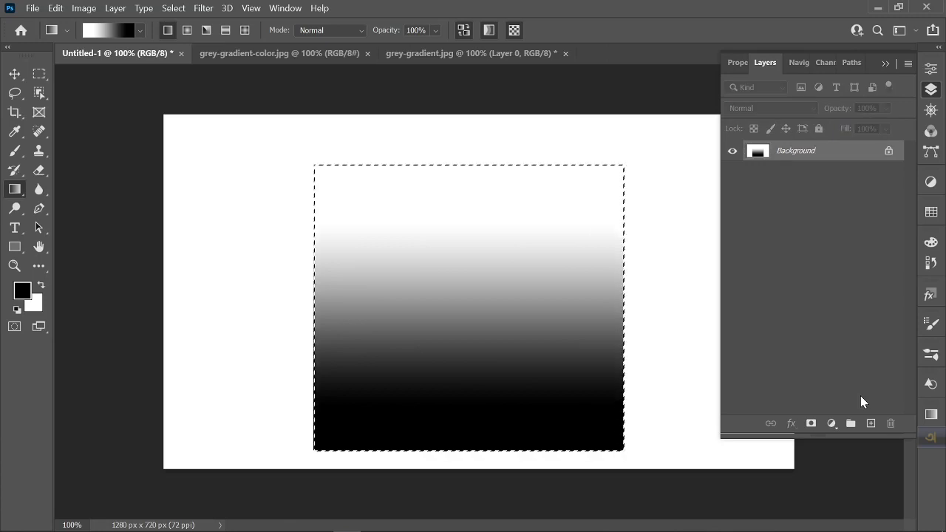
pyautogui.hotkey('ctrl', 'z')
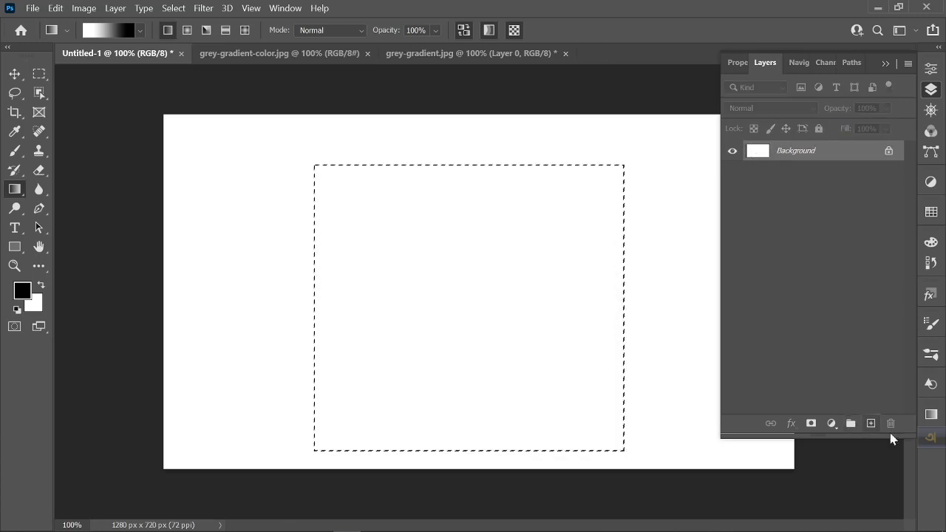
# Draw the white-to-black gradient on a new Layer 1 and unlock the Background as Layer 0
pyautogui.click(871, 423)
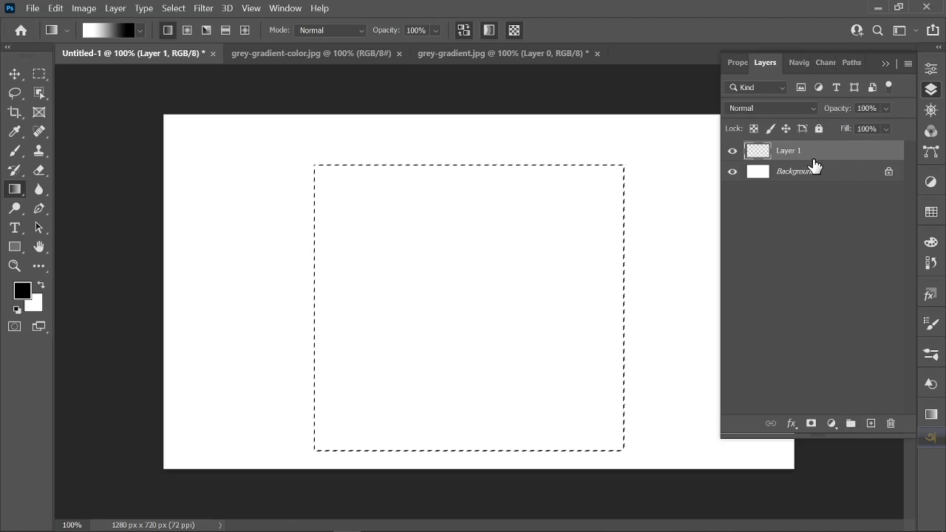
pyautogui.moveTo(454, 170); pyautogui.dragTo(457, 449)
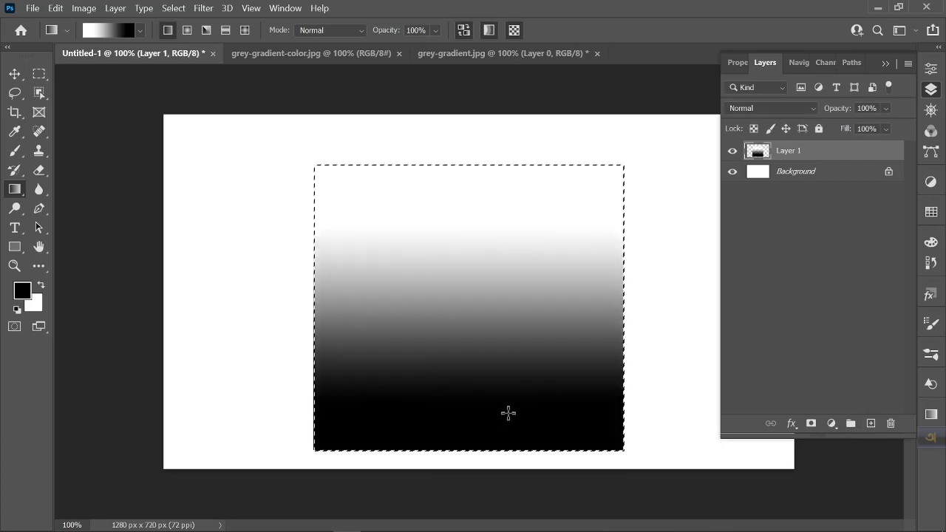
pyautogui.hotkey('ctrl', 'd')
pyautogui.click(889, 175)
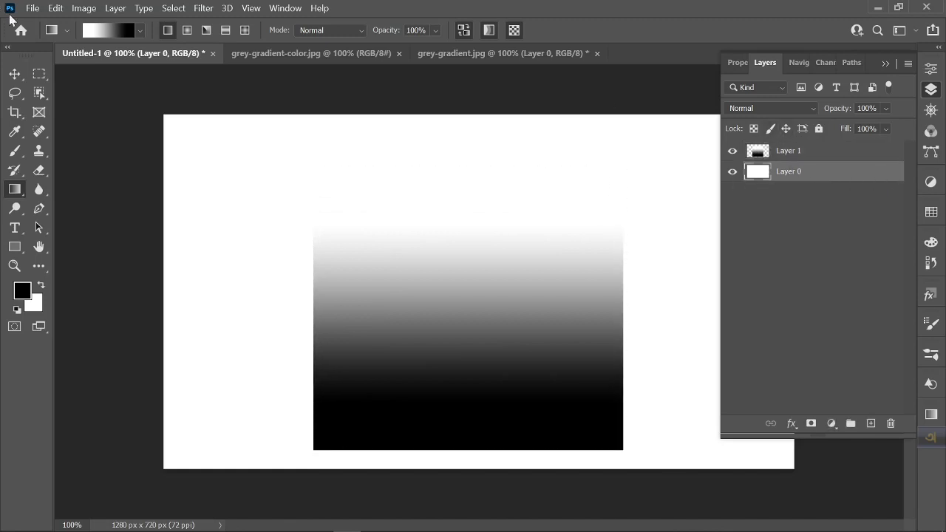
pyautogui.click(22, 291)
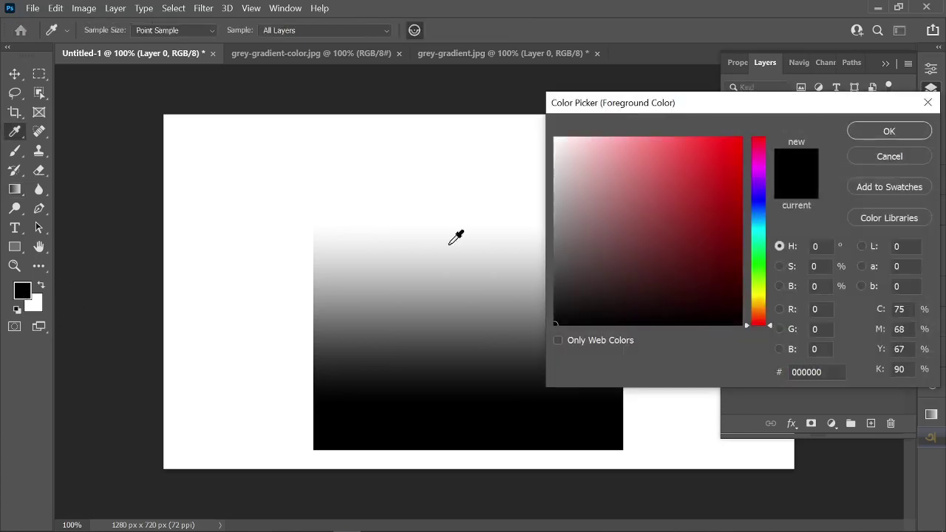
# Fill Layer 0 with blue 2a00ff behind the gradient, then select Layer 1
pyautogui.click(761, 196)
pyautogui.click(742, 137)
pyautogui.click(890, 130)
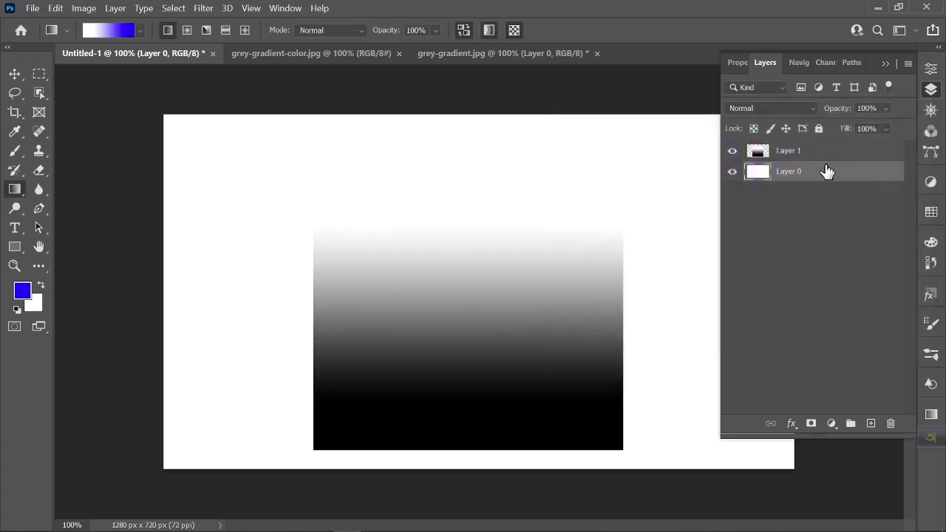
pyautogui.hotkey('alt', 'BackSpace')
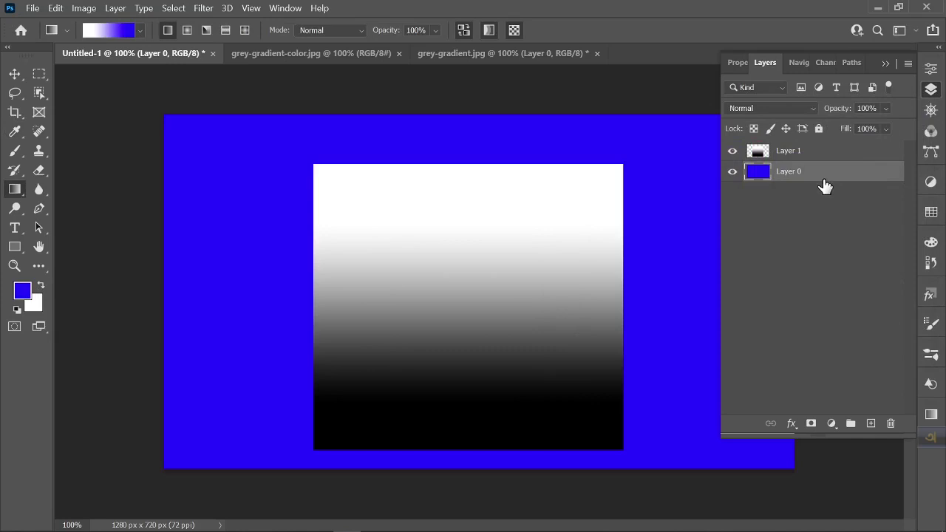
pyautogui.click(810, 154)
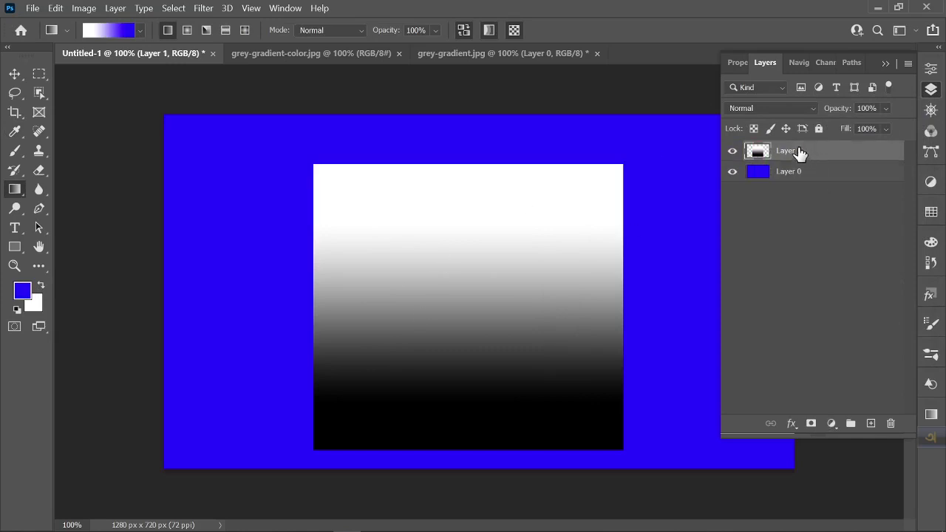
pyautogui.click(785, 111)
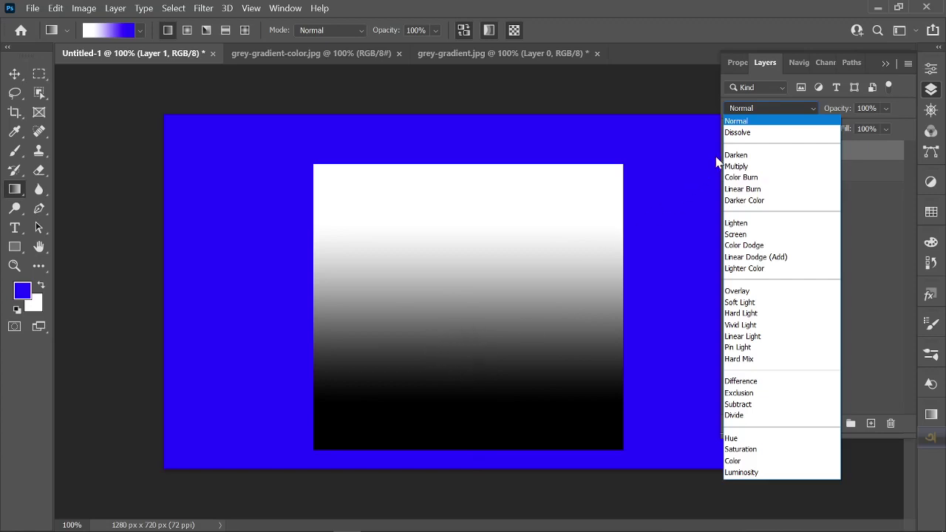
# Cycle Layer 1 through Darken, Lighten and Multiply blending, settling on Screen
pyautogui.click(734, 157)
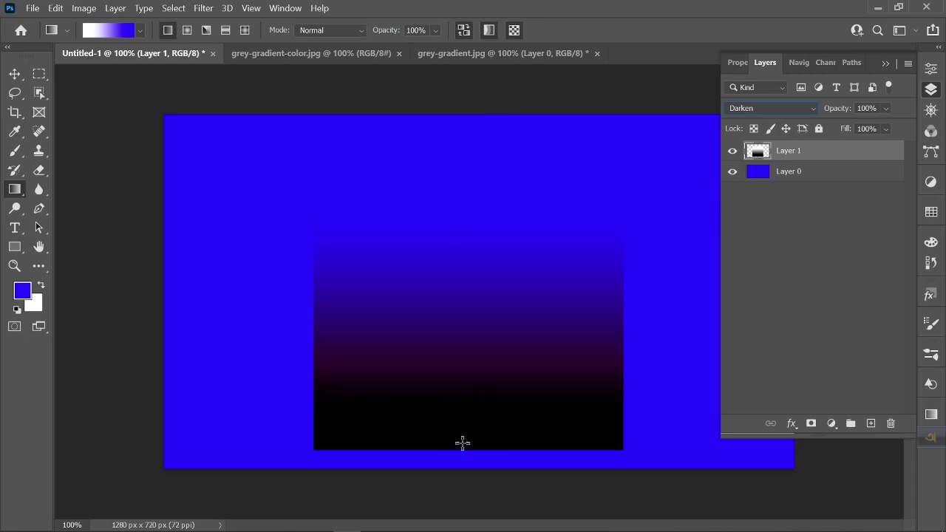
pyautogui.click(788, 111)
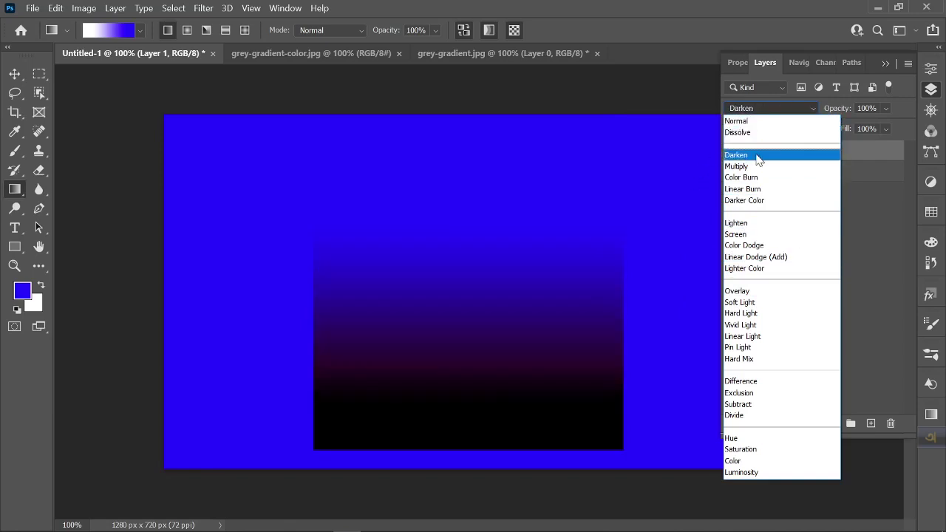
pyautogui.click(737, 223)
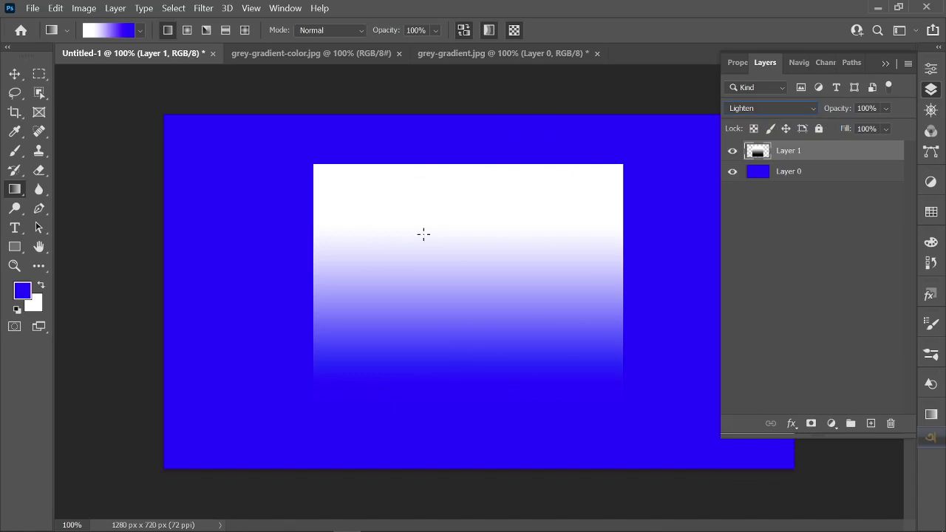
pyautogui.click(770, 108)
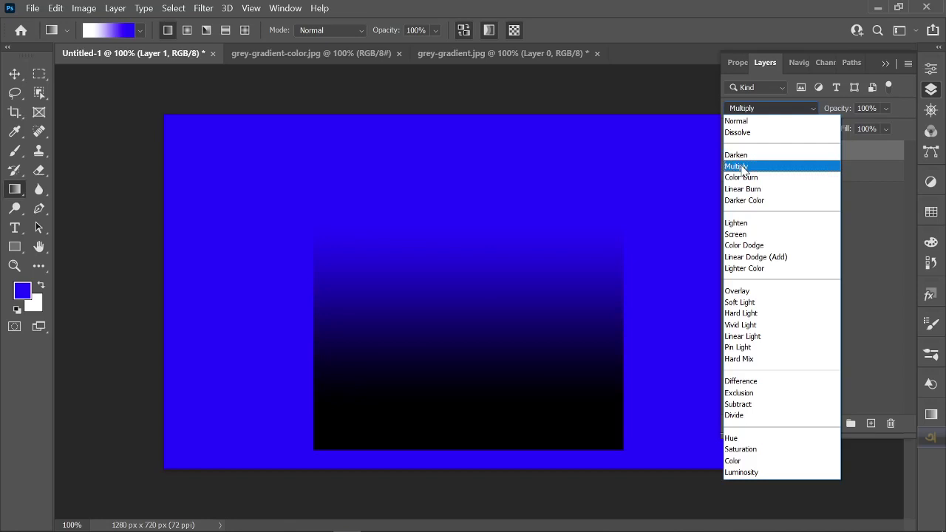
pyautogui.click(743, 169)
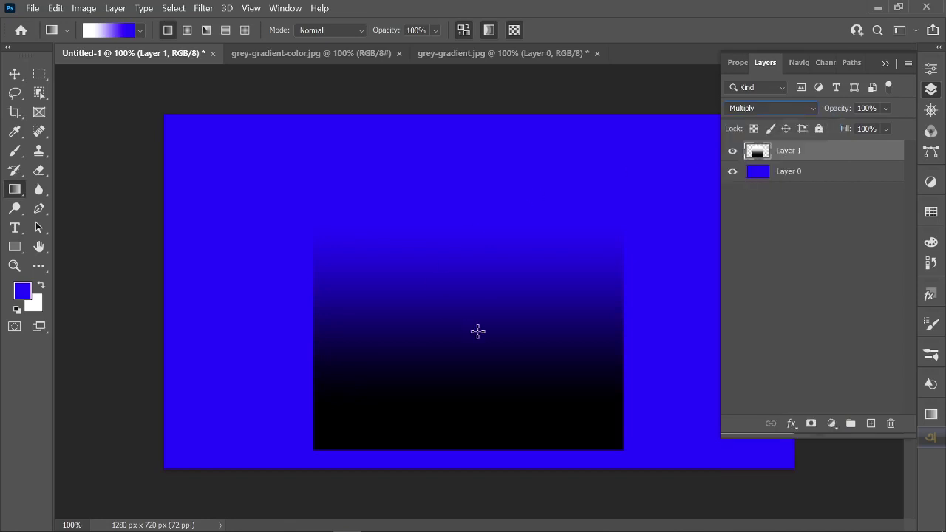
pyautogui.click(772, 109)
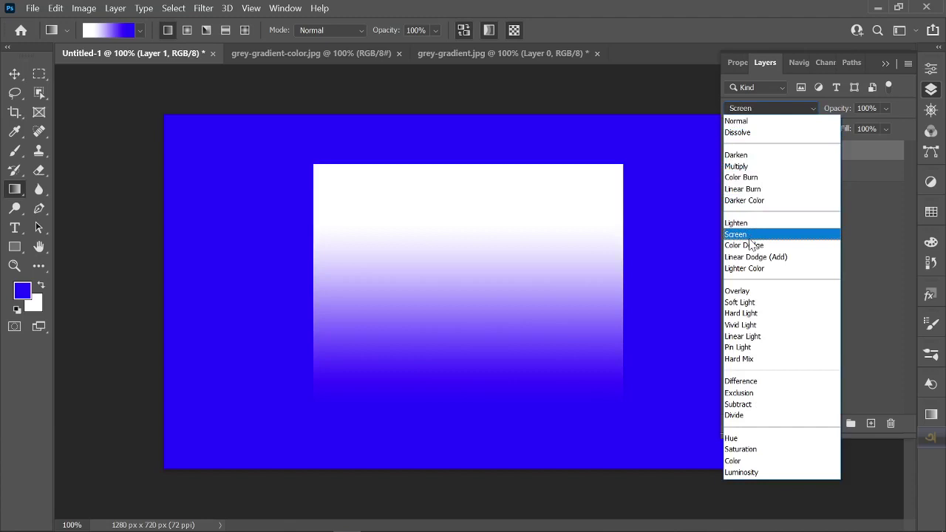
pyautogui.click(739, 235)
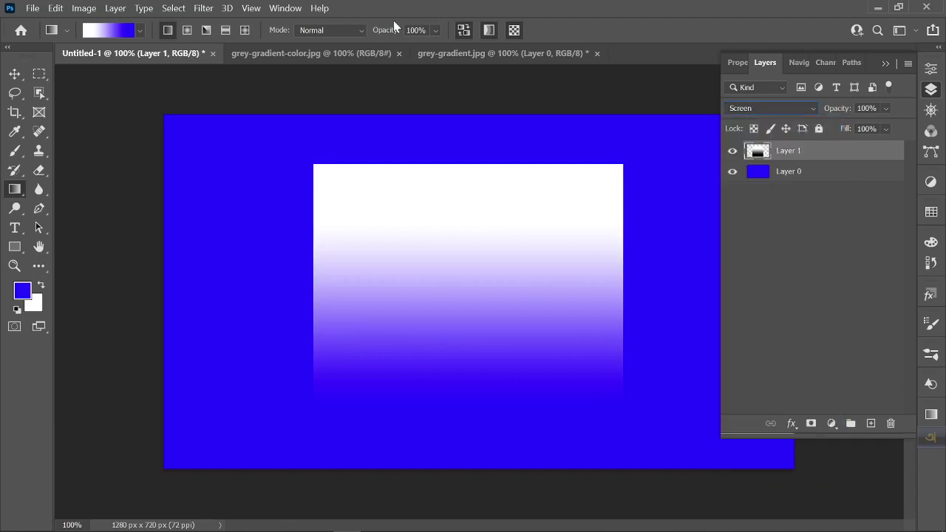
pyautogui.click(360, 57)
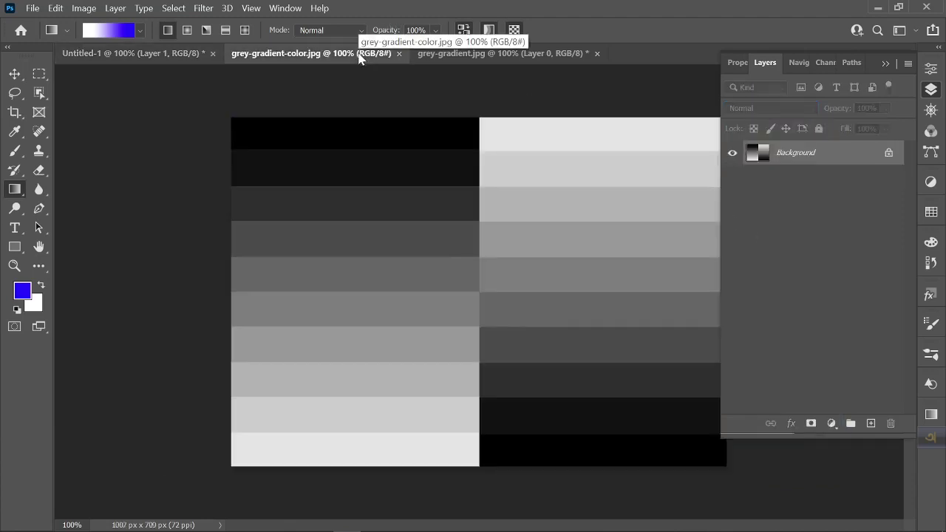
# In grey-gradient.jpg, add a blue-filled Layer 1 beneath the grey-step Layer 0, then select Layer 0
pyautogui.click(470, 57)
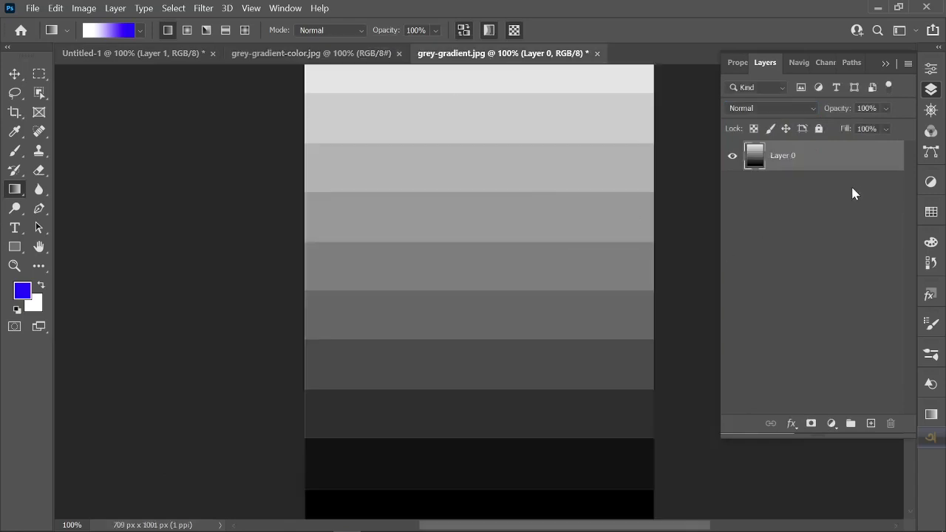
pyautogui.scroll(-1, 614, 214)
pyautogui.scroll(-1, 613, 211)
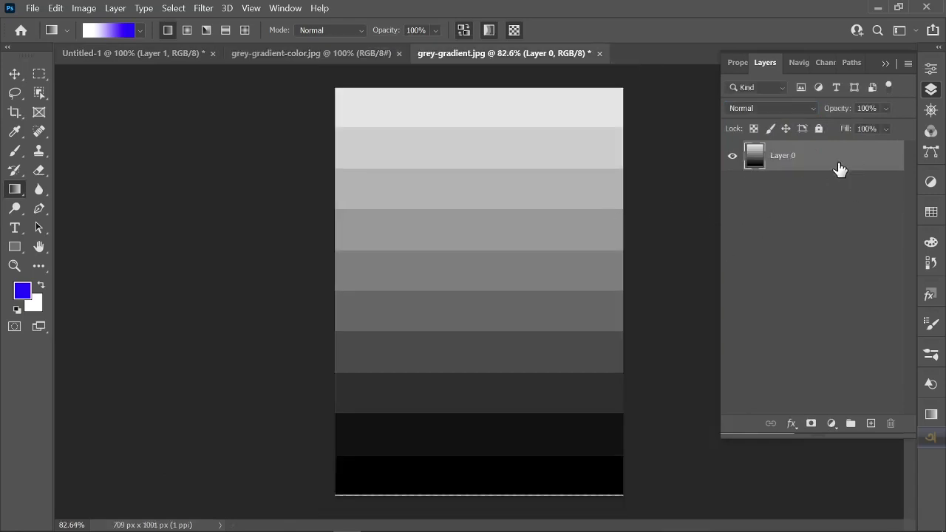
pyautogui.click(870, 424)
pyautogui.moveTo(798, 152); pyautogui.dragTo(817, 219)
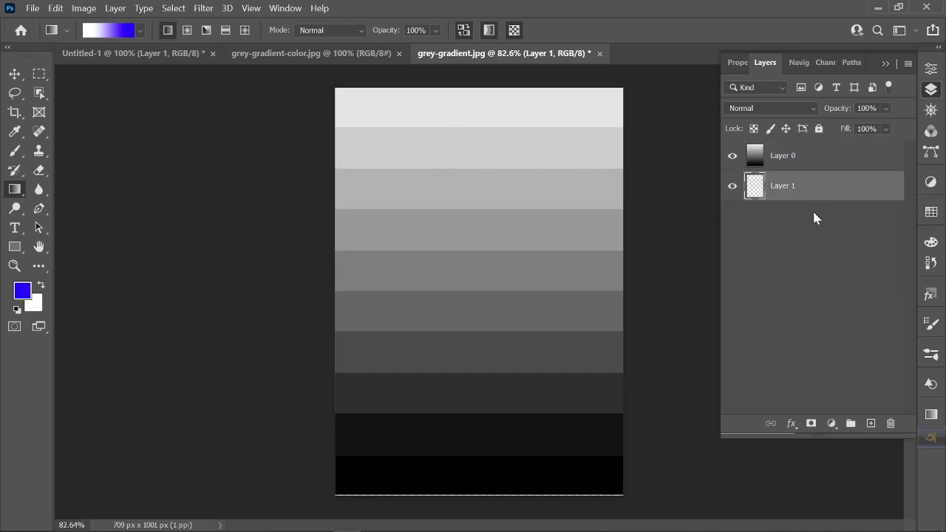
pyautogui.hotkey('alt', 'BackSpace')
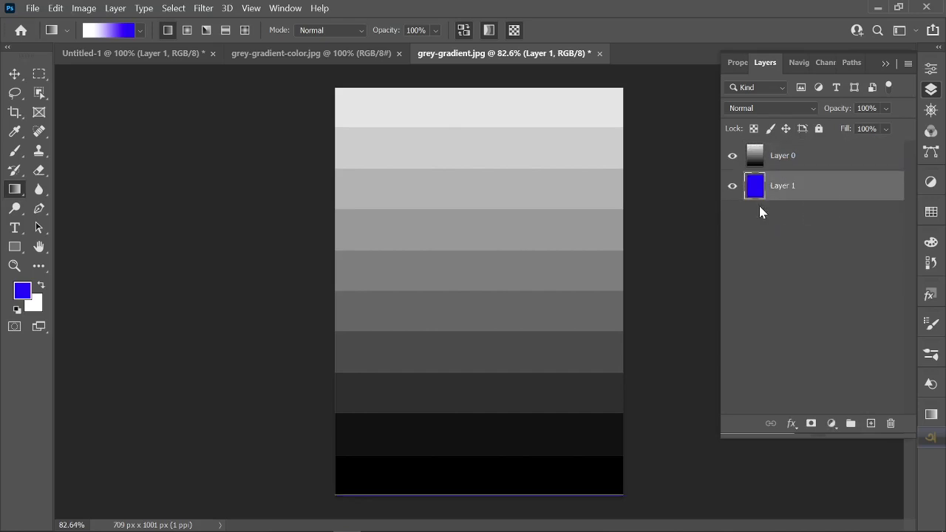
pyautogui.click(777, 157)
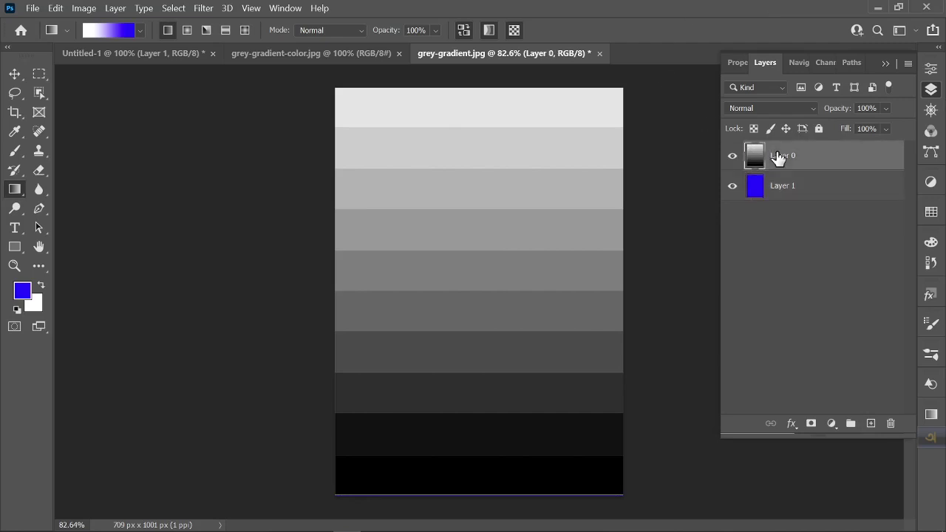
pyautogui.click(769, 109)
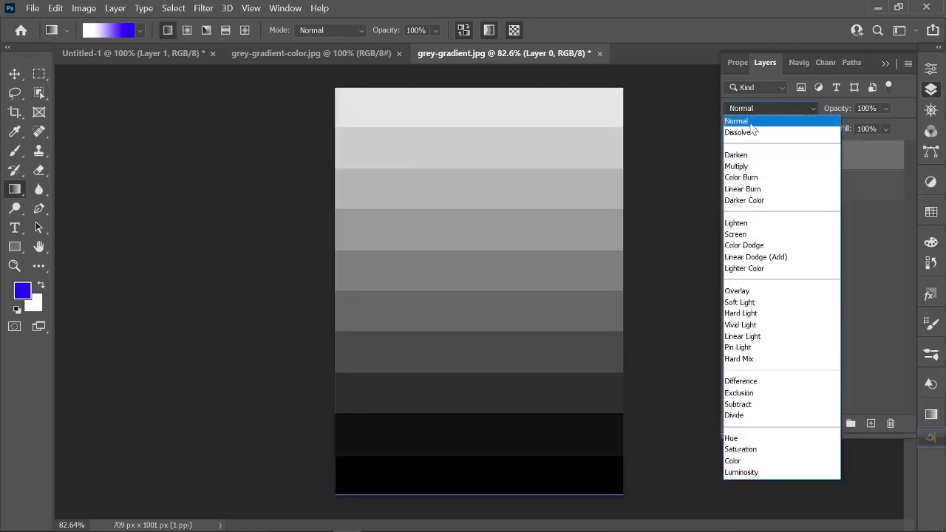
# Cycle Layer 0 through Darken, Multiply, Lighten and Screen, ending in Color Burn
pyautogui.click(738, 154)
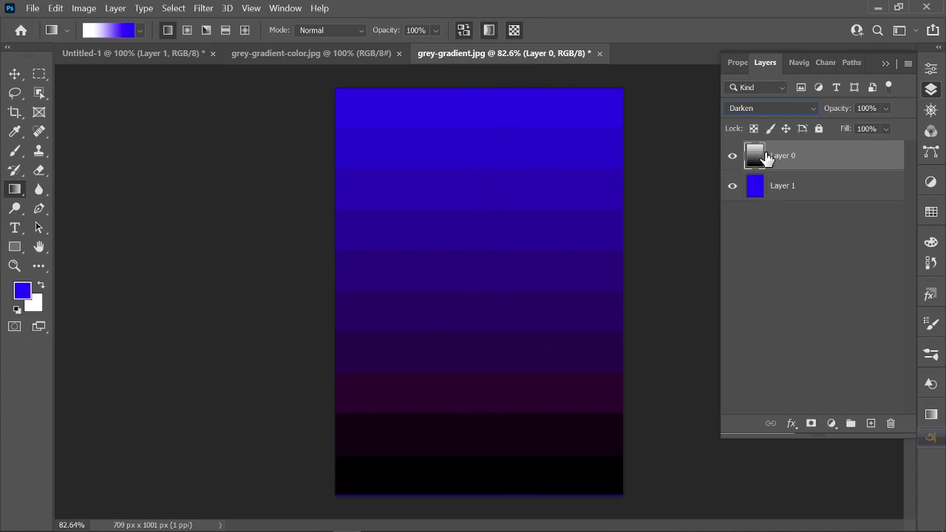
pyautogui.click(782, 110)
pyautogui.click(737, 166)
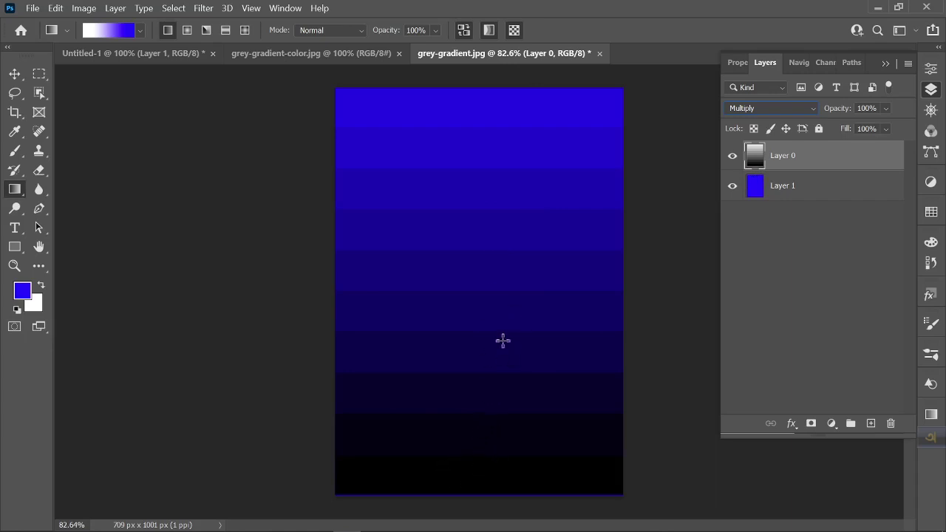
pyautogui.click(786, 110)
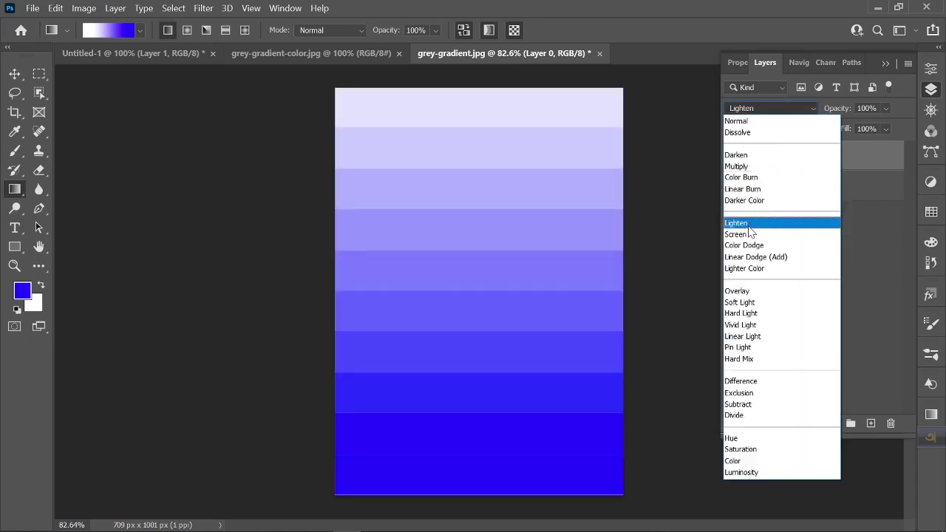
pyautogui.click(749, 224)
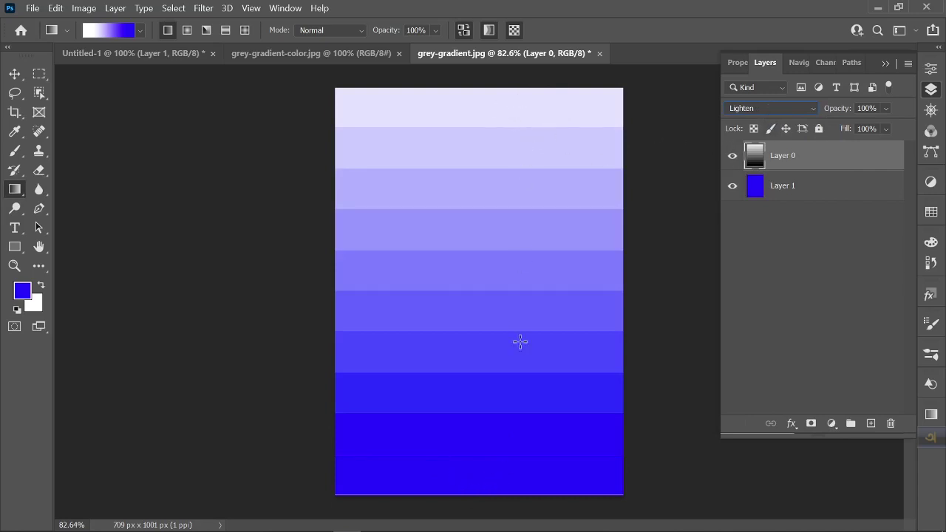
pyautogui.click(753, 109)
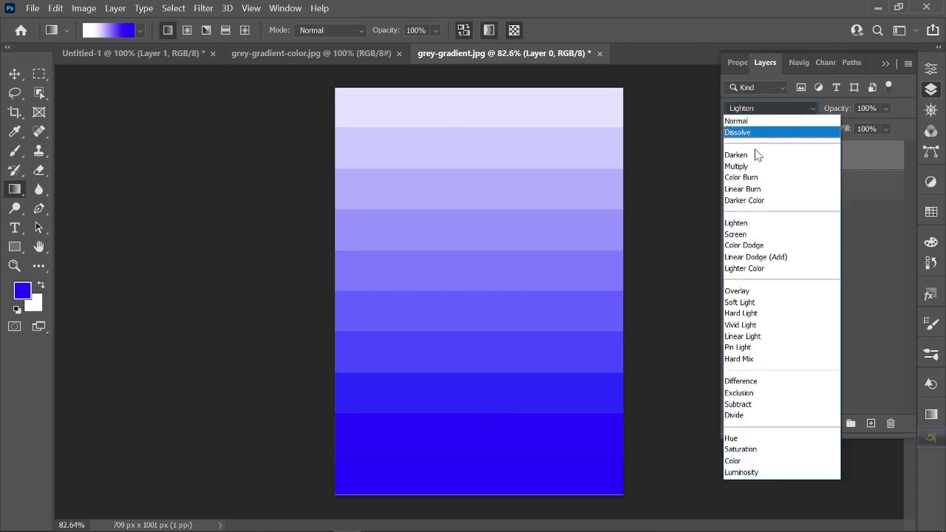
pyautogui.click(755, 232)
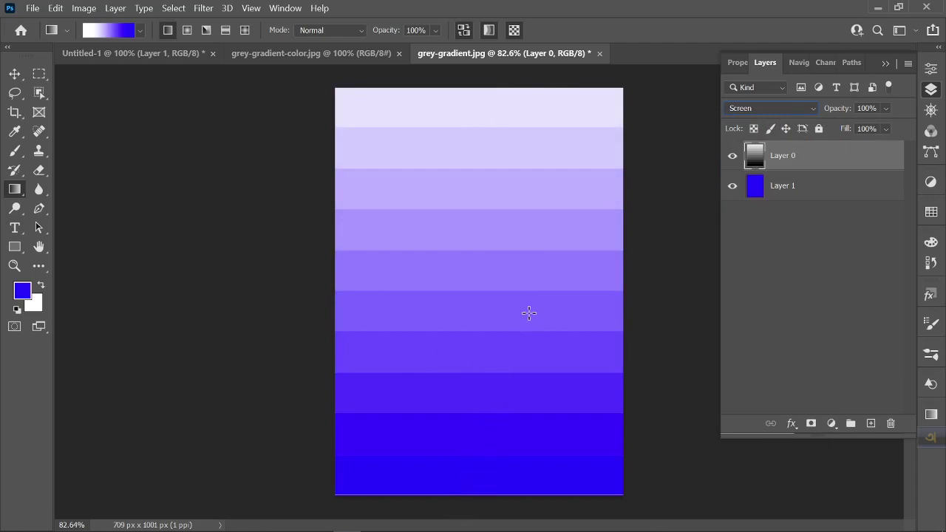
pyautogui.click(766, 111)
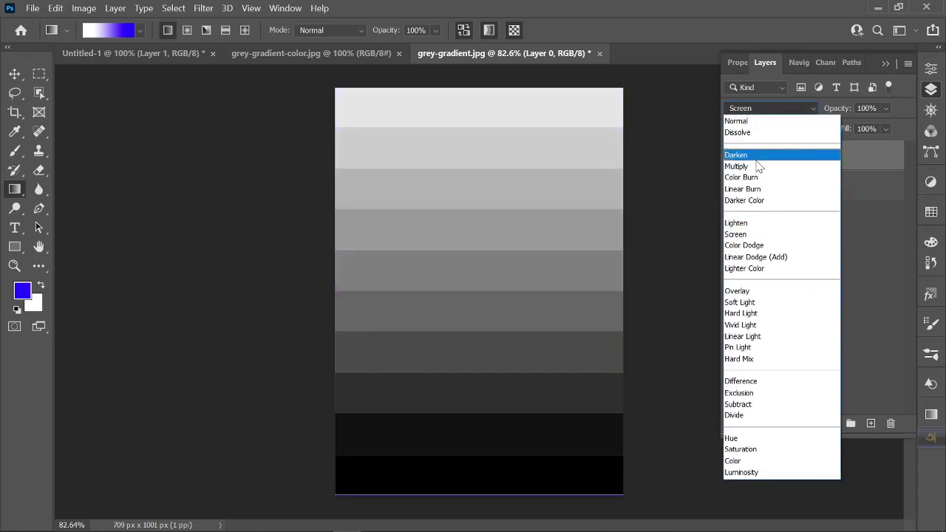
pyautogui.click(754, 177)
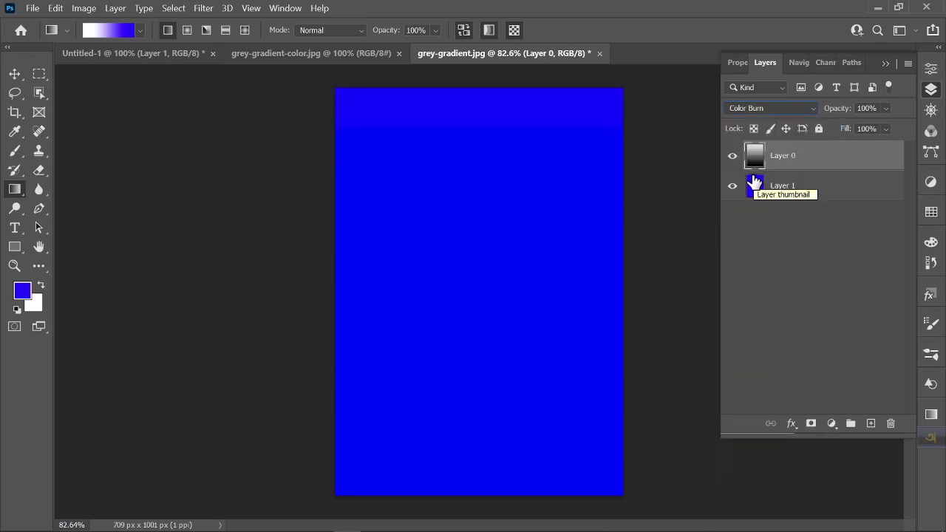
pyautogui.click(773, 111)
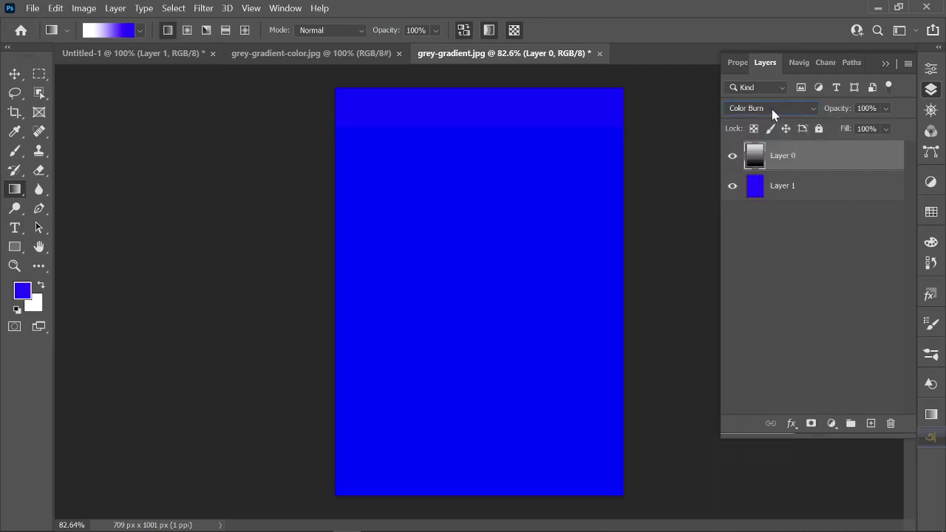
# Move the blue Layer 1 above the grey steps and blend it in Color Burn
pyautogui.moveTo(794, 160); pyautogui.dragTo(790, 203)
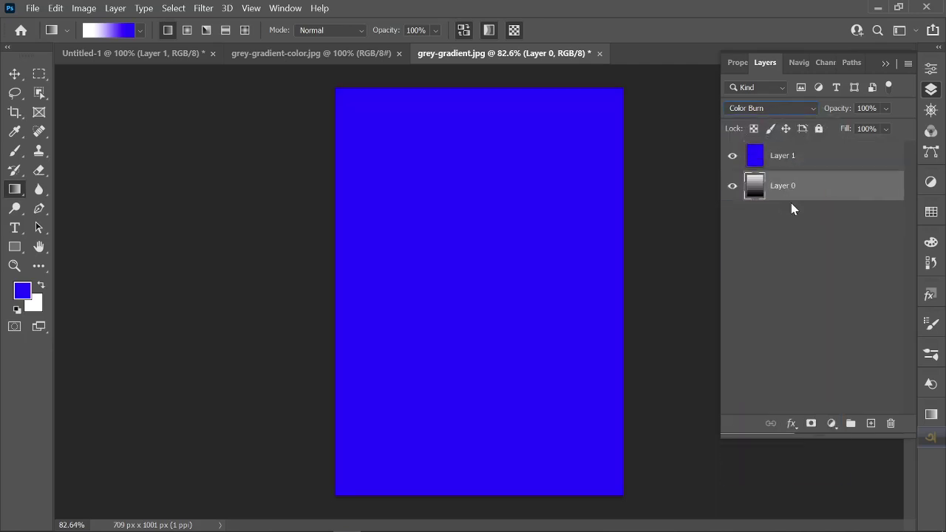
pyautogui.click(781, 157)
pyautogui.click(780, 108)
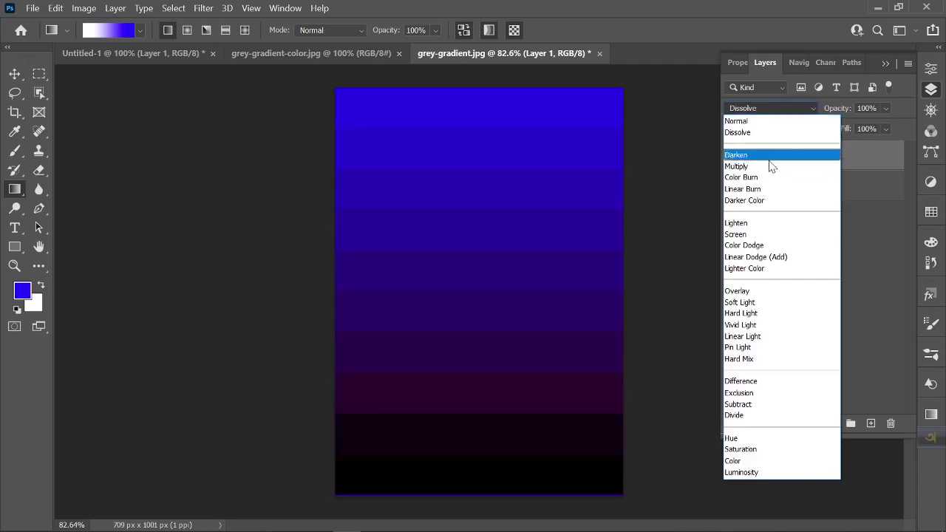
pyautogui.click(767, 179)
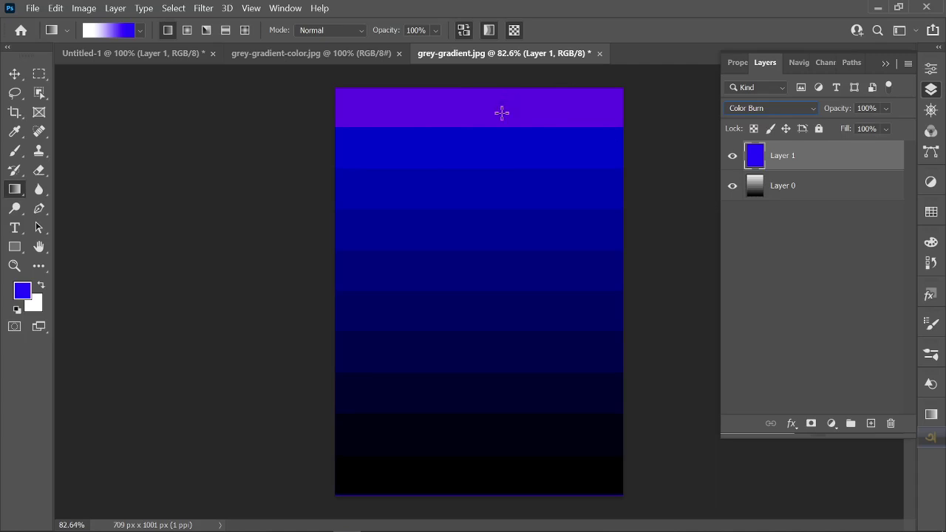
pyautogui.click(733, 156)
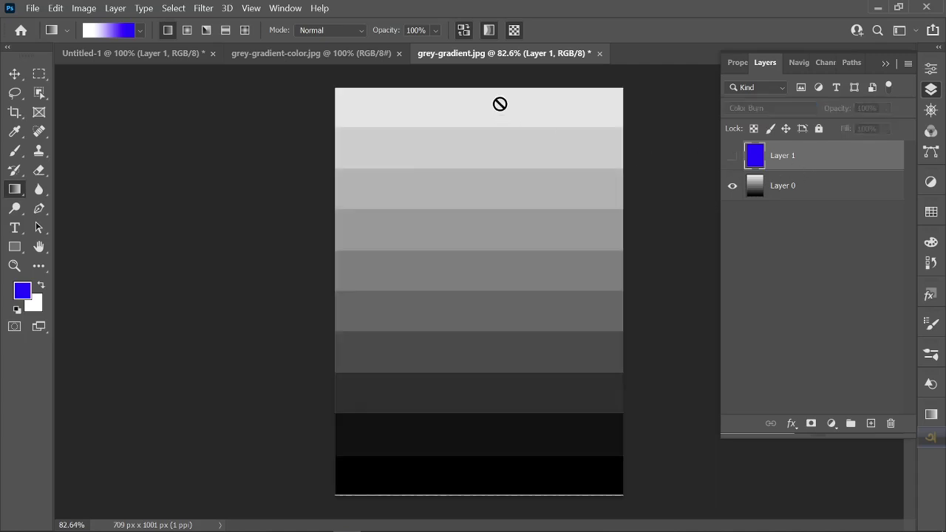
pyautogui.click(733, 156)
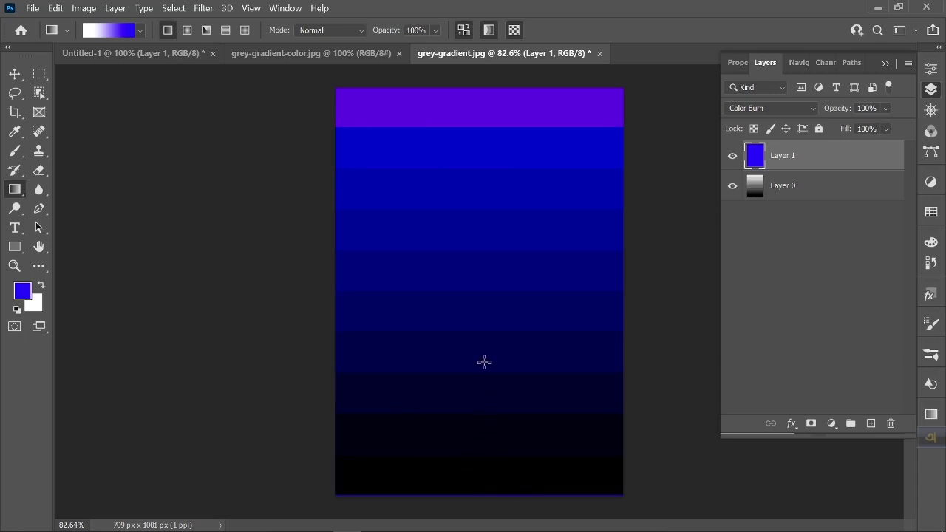
# Compare Color Dodge, Linear Burn and Color Burn on Layer 1, ending in Linear Burn
pyautogui.click(776, 110)
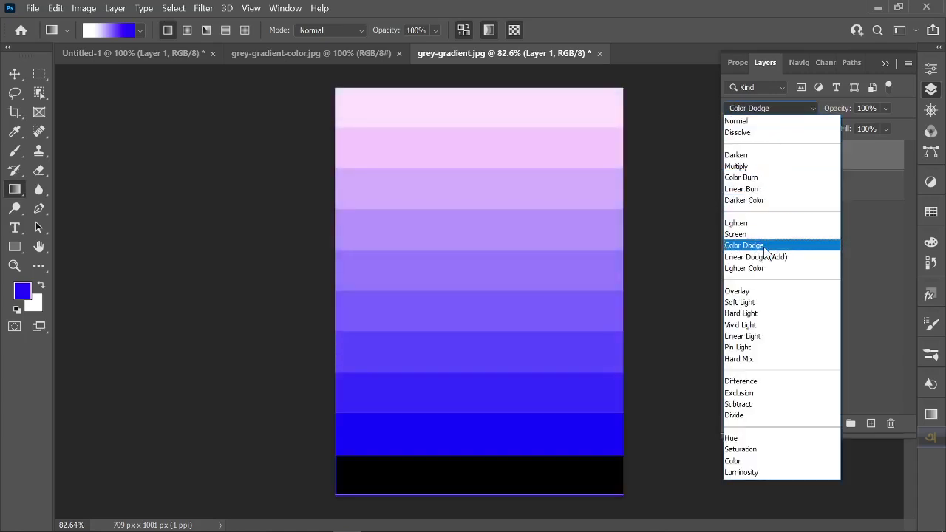
pyautogui.click(765, 246)
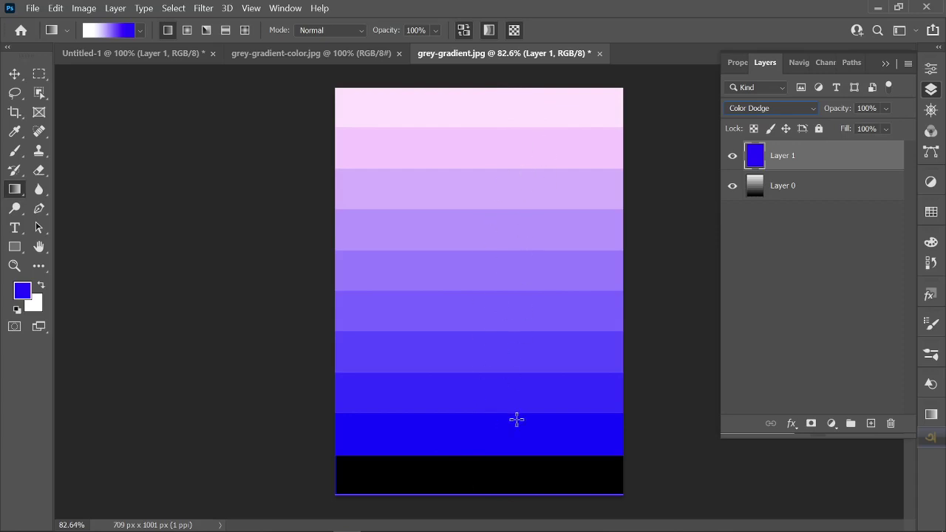
pyautogui.click(759, 109)
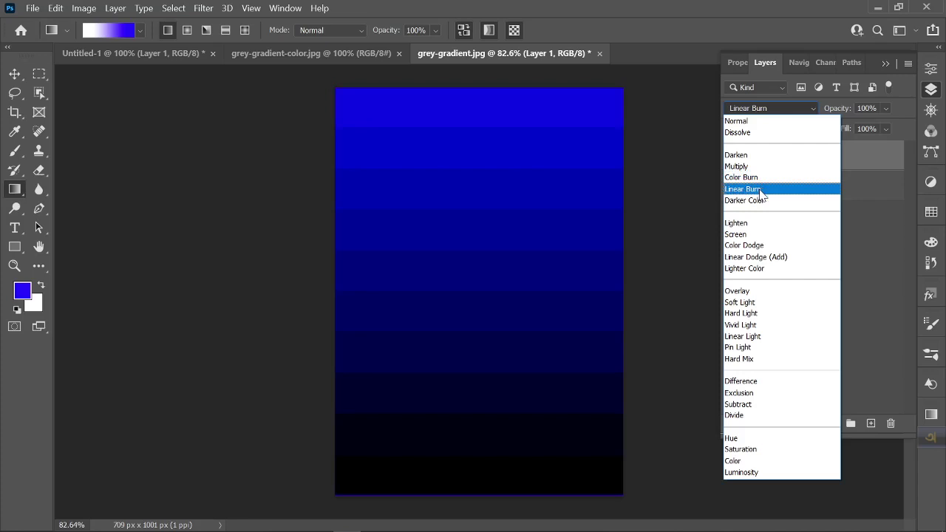
pyautogui.press('Up')
pyautogui.click(761, 188)
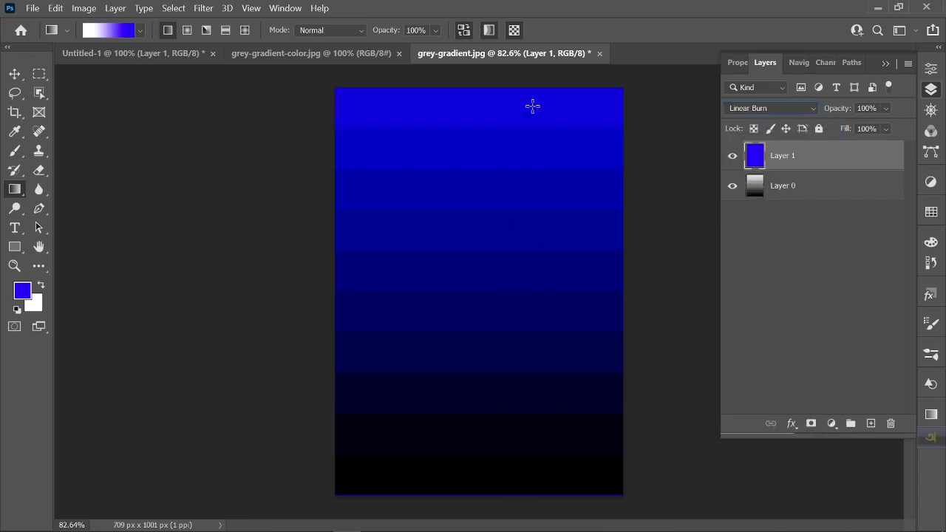
pyautogui.click(766, 108)
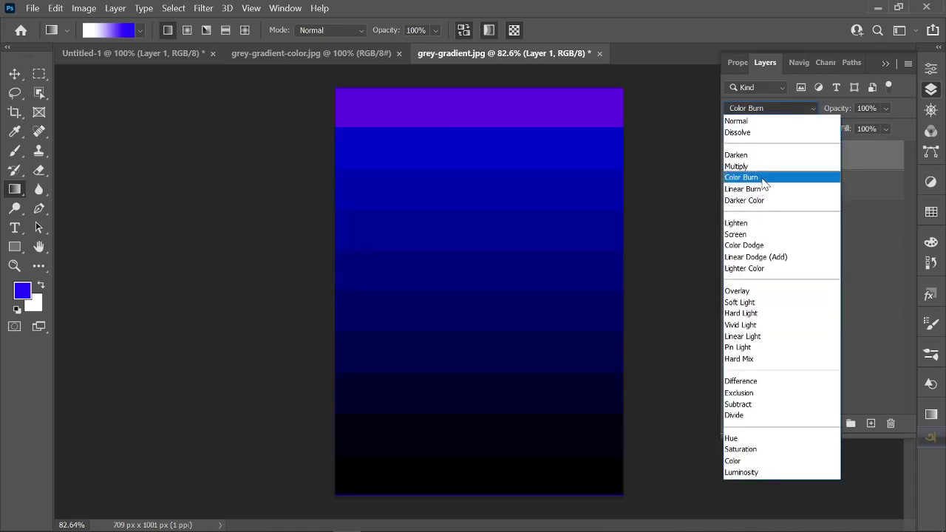
pyautogui.click(764, 178)
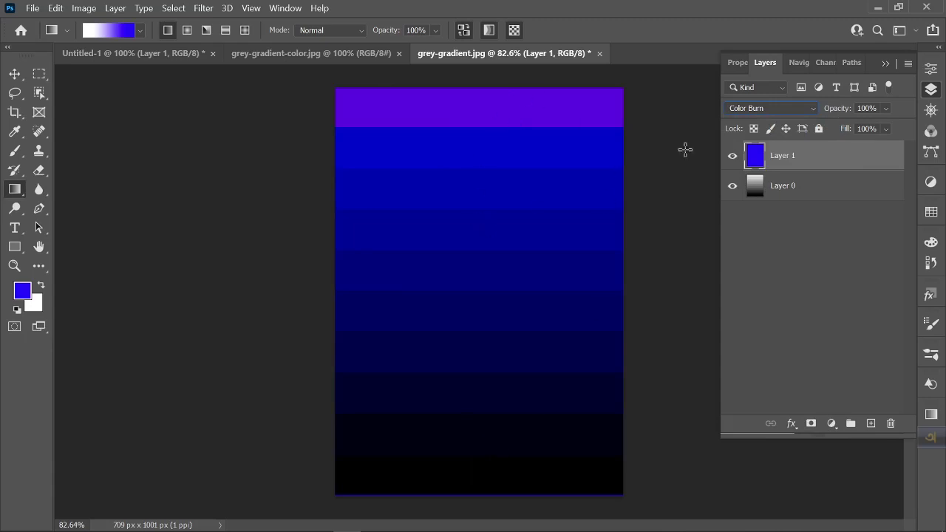
pyautogui.click(763, 111)
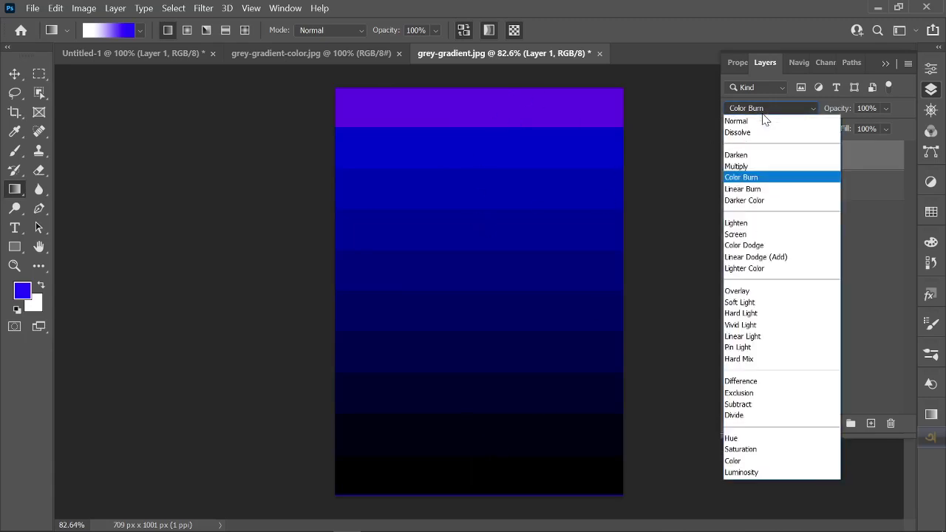
pyautogui.click(765, 191)
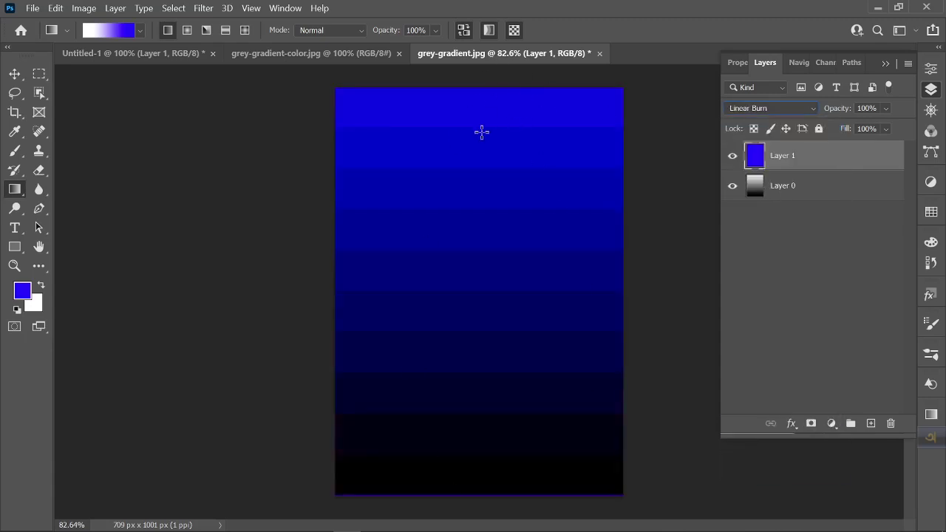
# Compare Darker Color and Lighter Color on blue Layer 1, settling back on Darker Color
pyautogui.click(793, 116)
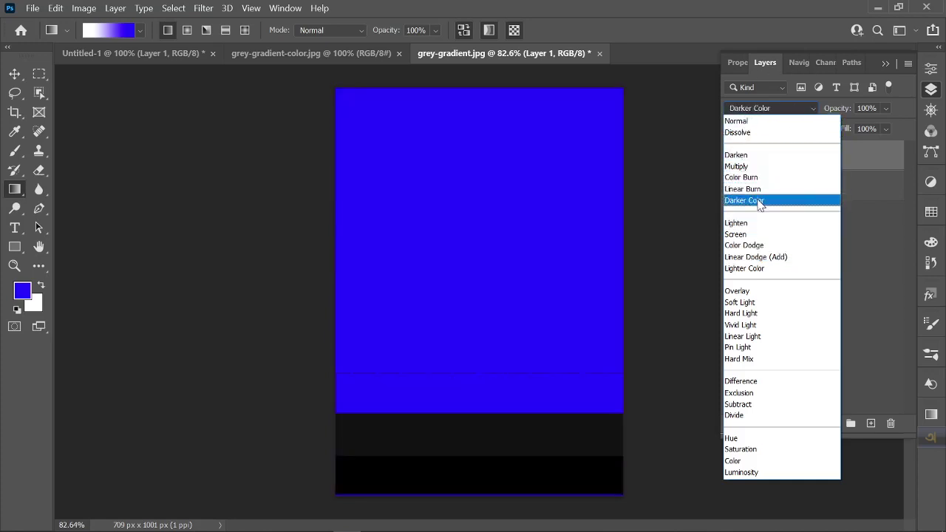
pyautogui.click(759, 201)
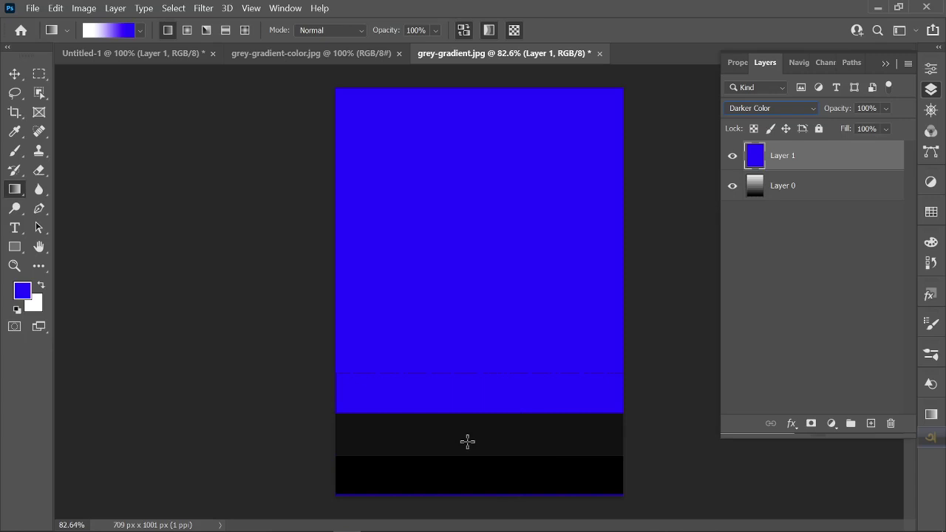
pyautogui.click(783, 108)
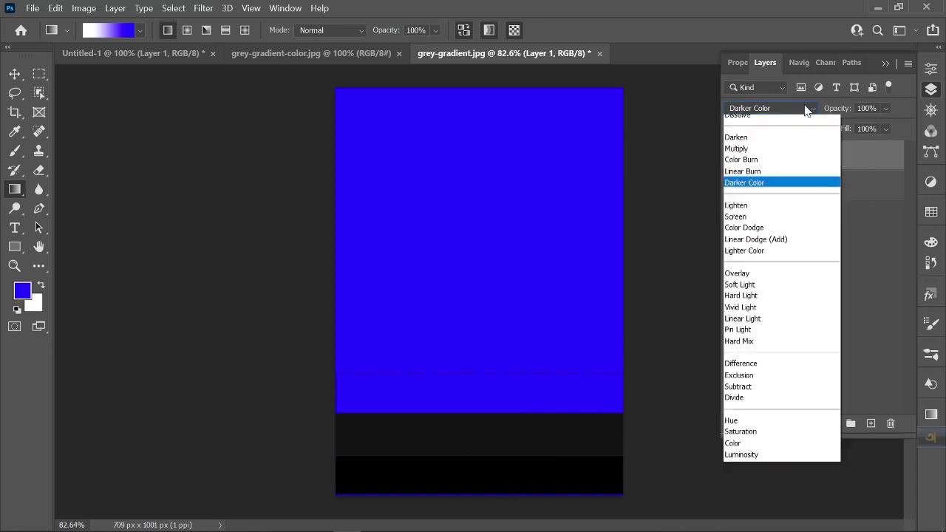
pyautogui.click(757, 269)
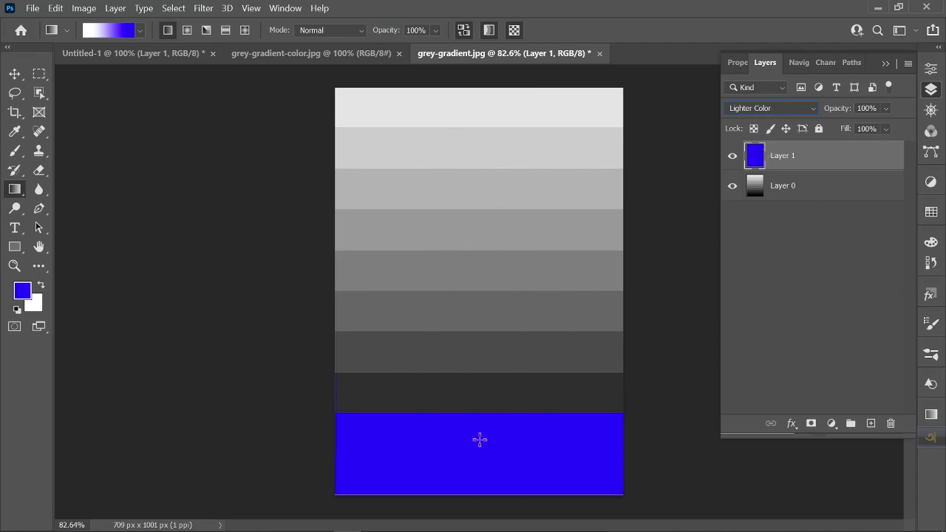
pyautogui.click(784, 113)
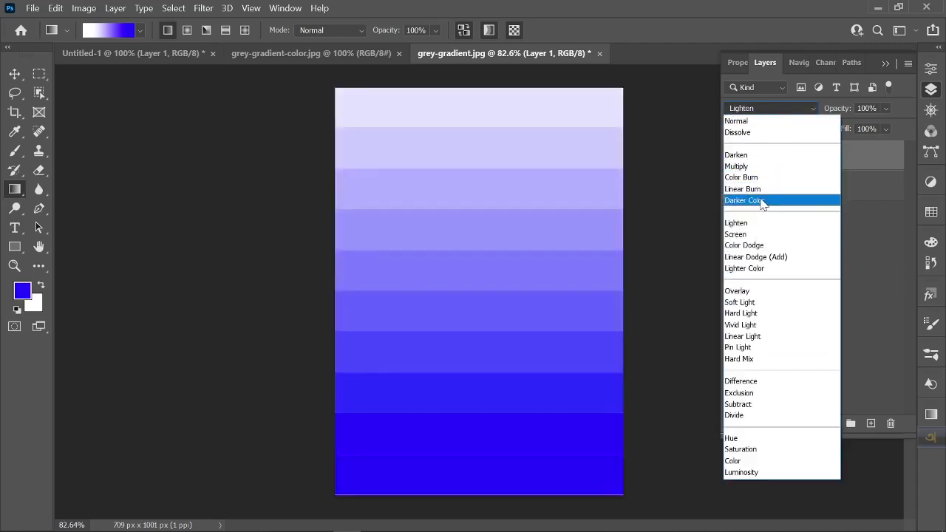
pyautogui.click(763, 204)
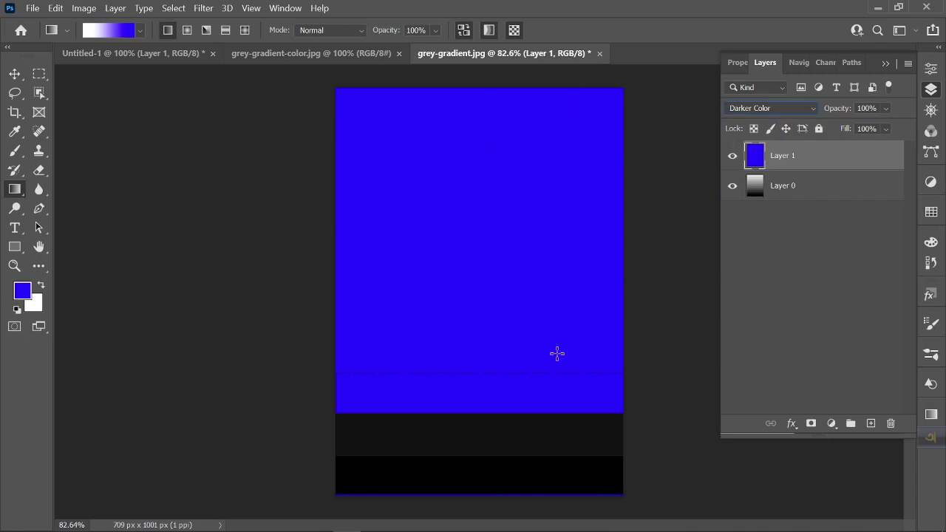
pyautogui.click(775, 109)
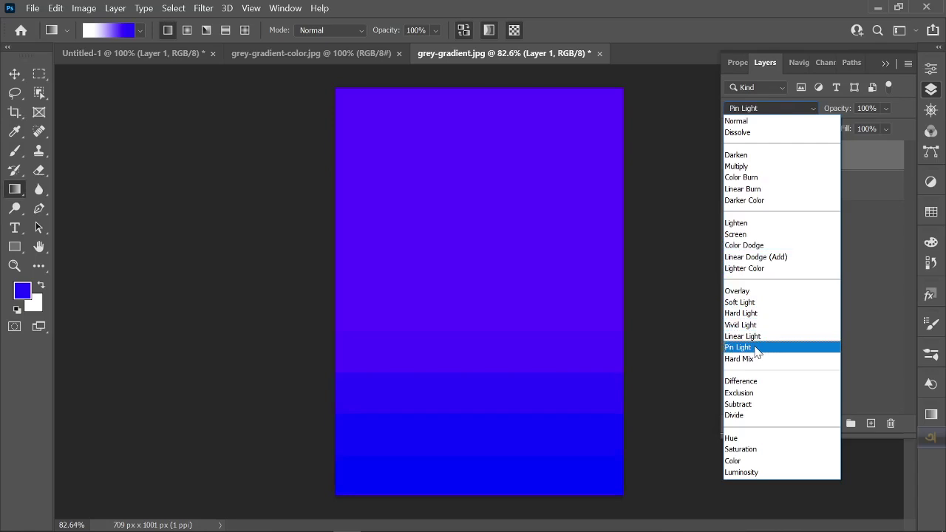
# Try Pin Light, then Overlay on the blue layer, toggling its visibility to compare
pyautogui.click(755, 348)
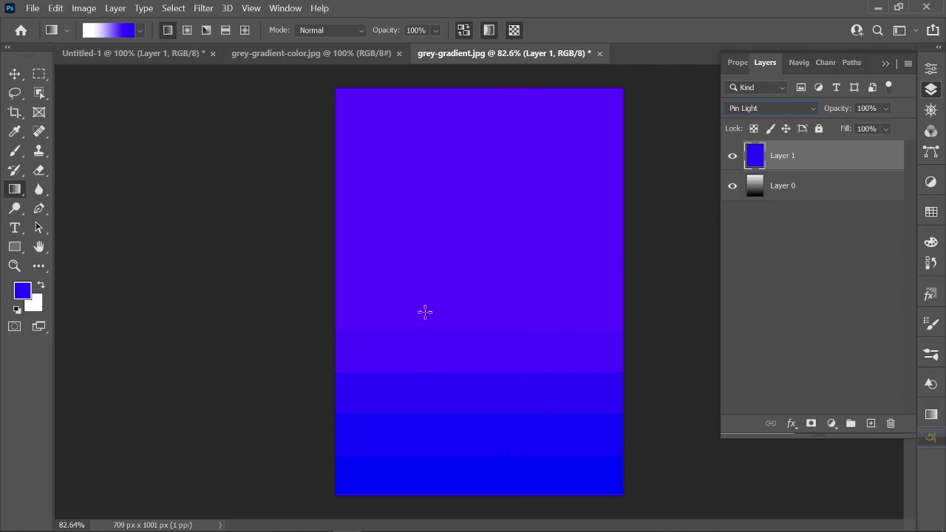
pyautogui.click(777, 111)
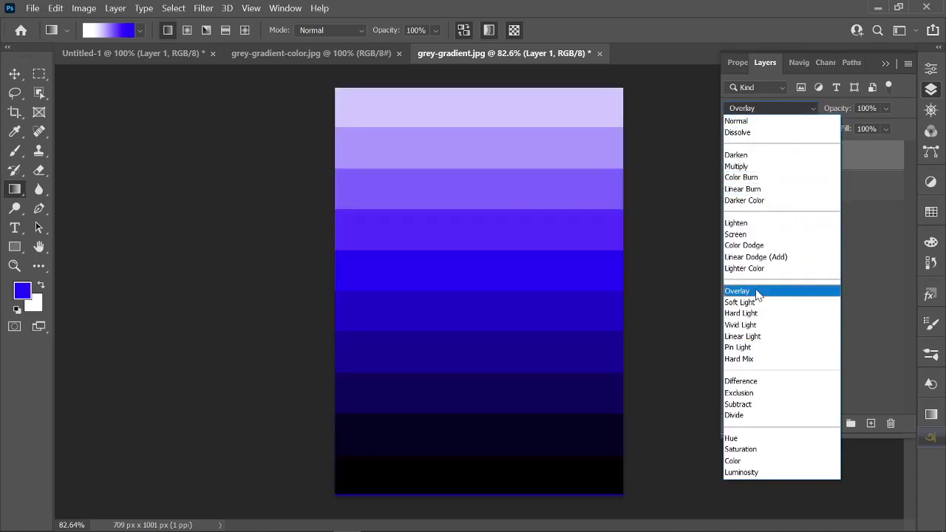
pyautogui.click(757, 293)
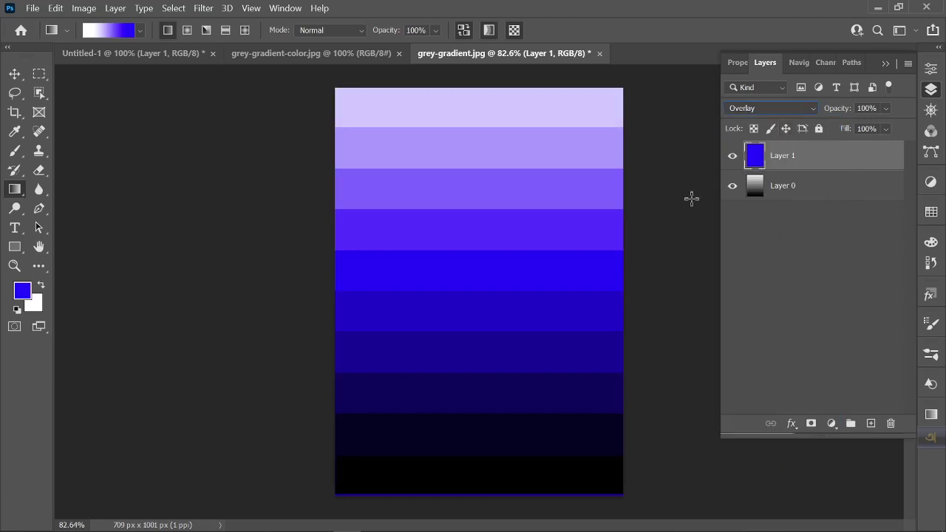
pyautogui.click(733, 156)
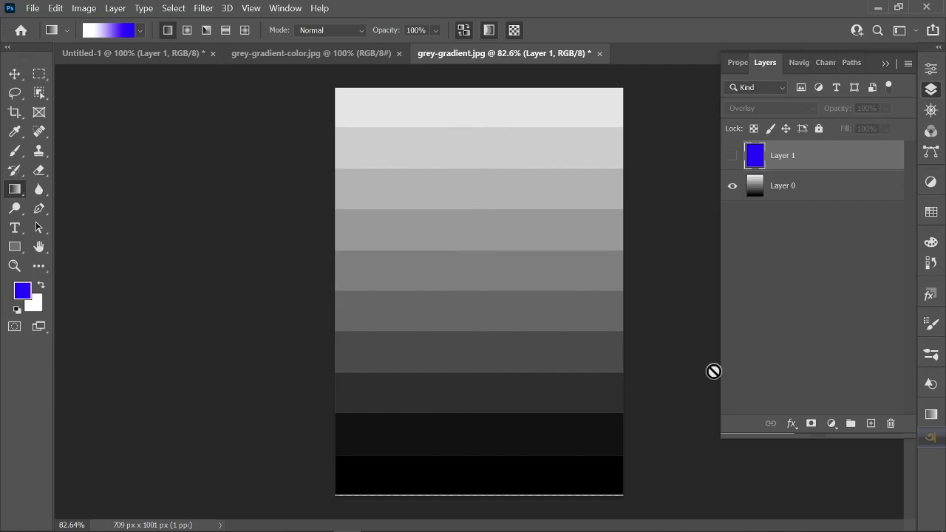
pyautogui.click(732, 156)
# Keep Overlay briefly, then switch the blue layer to Hard Light
pyautogui.click(759, 104)
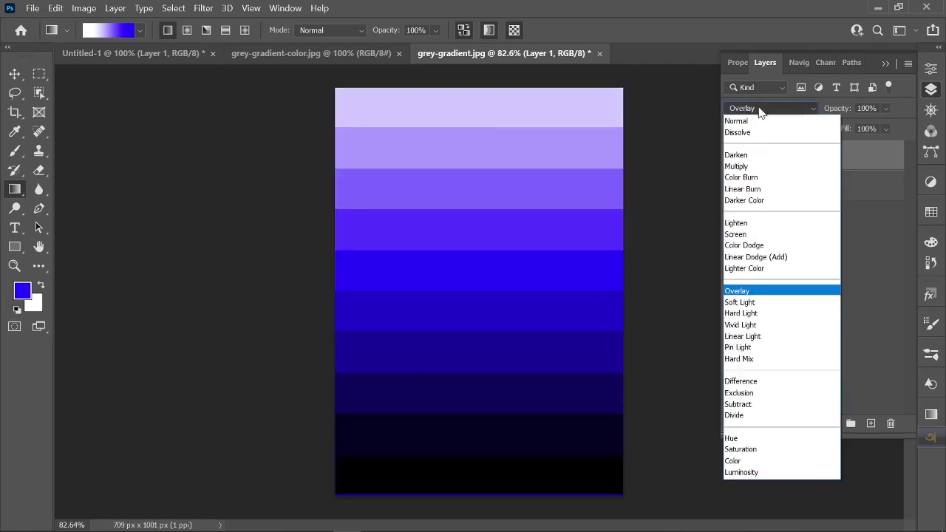
pyautogui.click(738, 289)
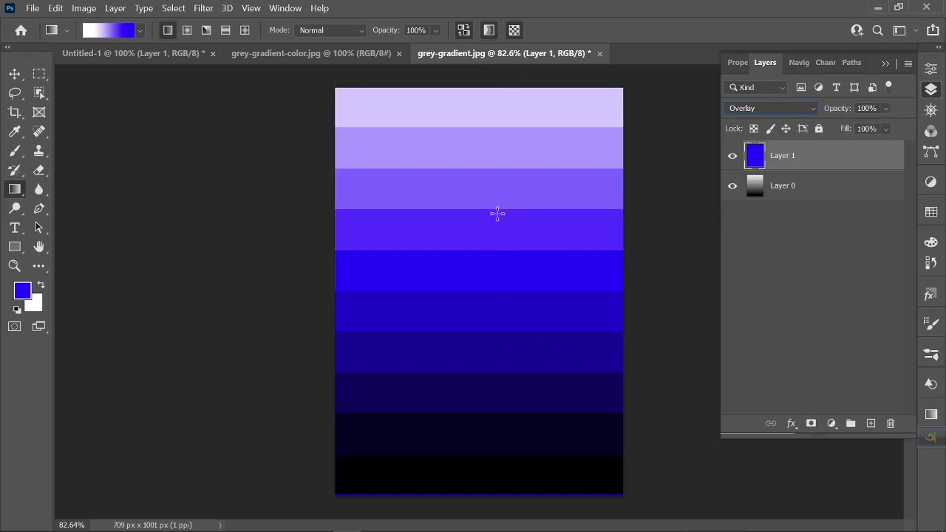
pyautogui.click(747, 110)
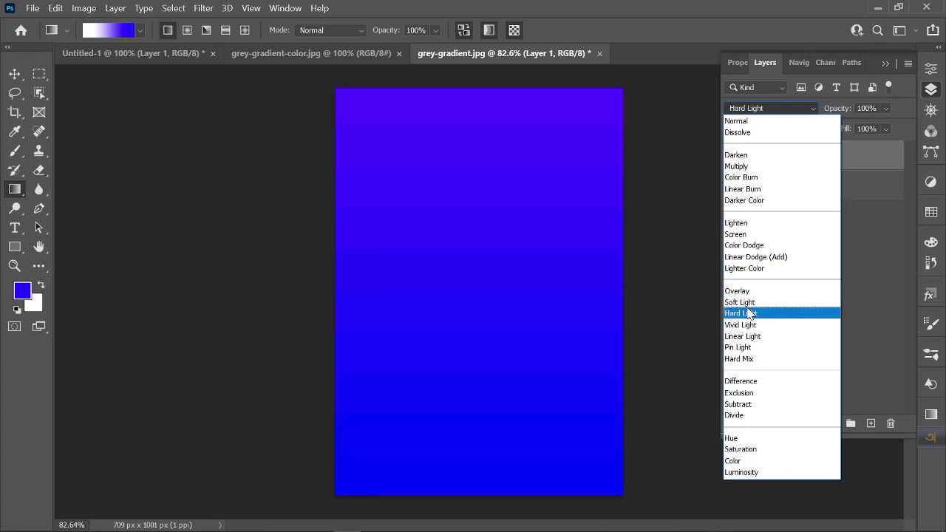
pyautogui.click(749, 313)
# Move the grey steps layer above the blue layer, try Hard Light, then apply Vivid Light
pyautogui.moveTo(820, 194); pyautogui.dragTo(822, 156)
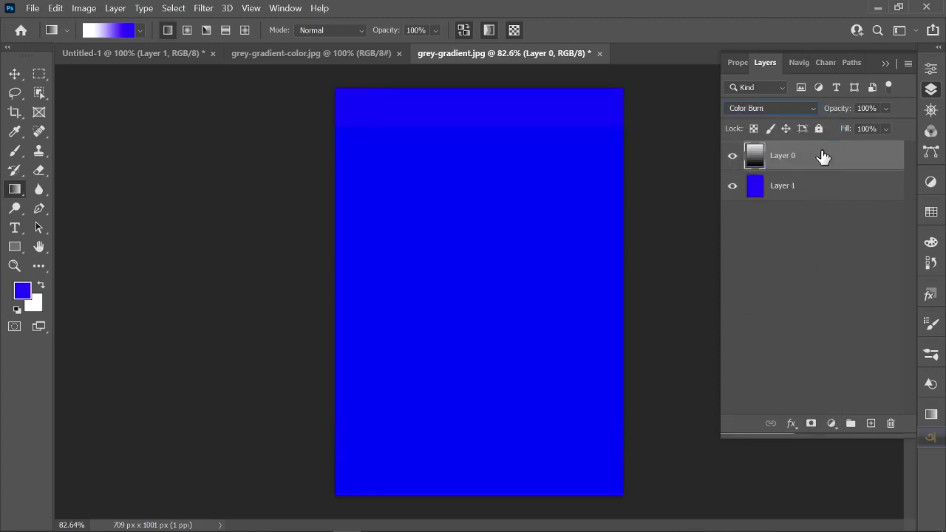
pyautogui.click(769, 108)
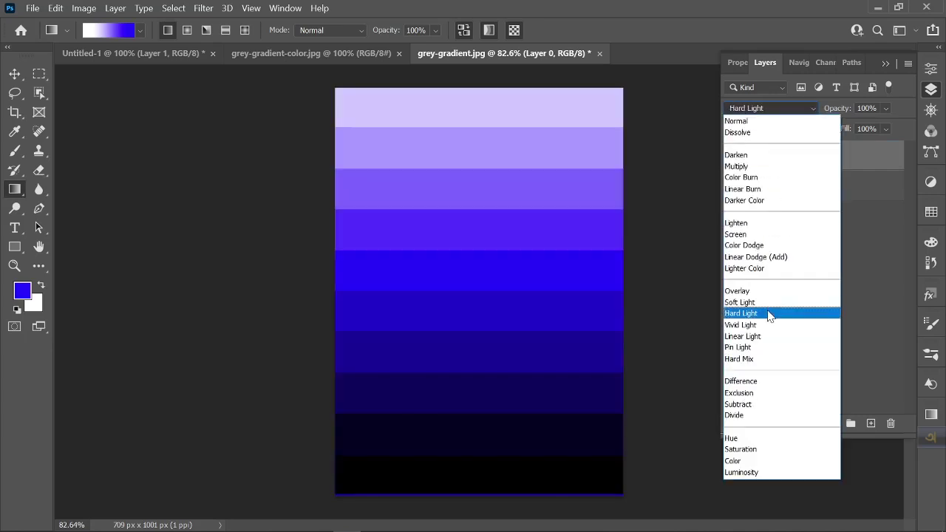
pyautogui.click(768, 314)
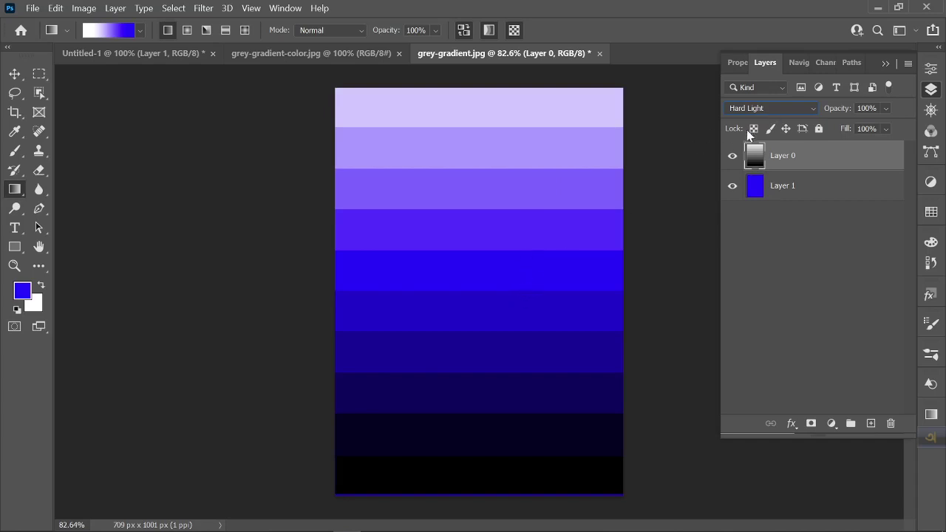
pyautogui.click(751, 111)
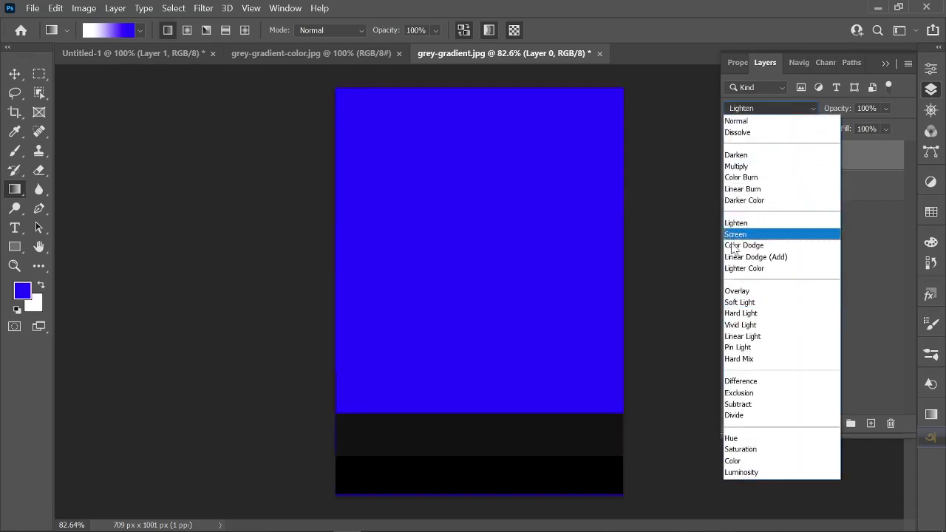
pyautogui.click(742, 313)
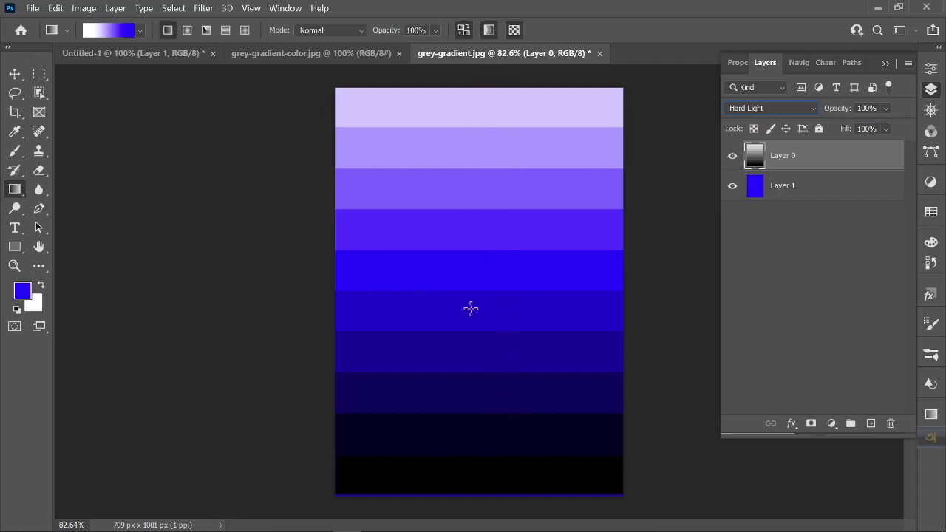
pyautogui.click(757, 109)
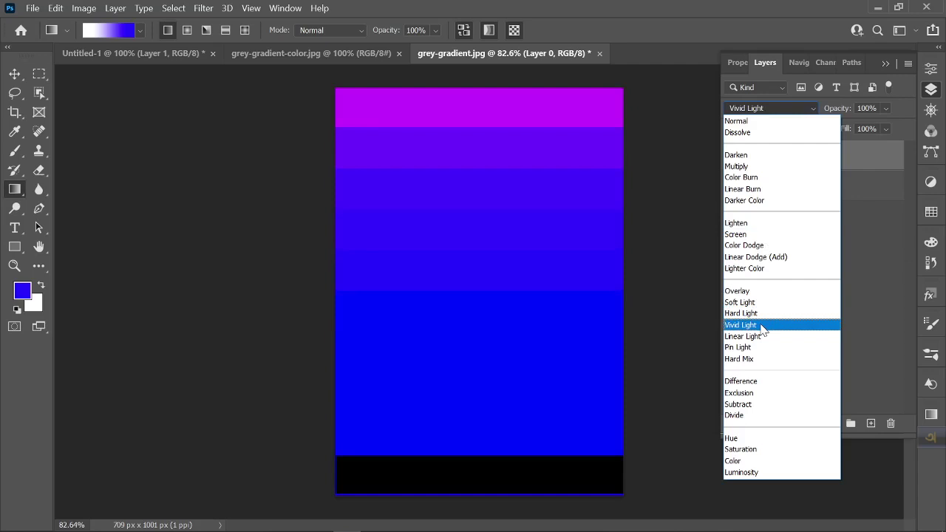
pyautogui.click(763, 330)
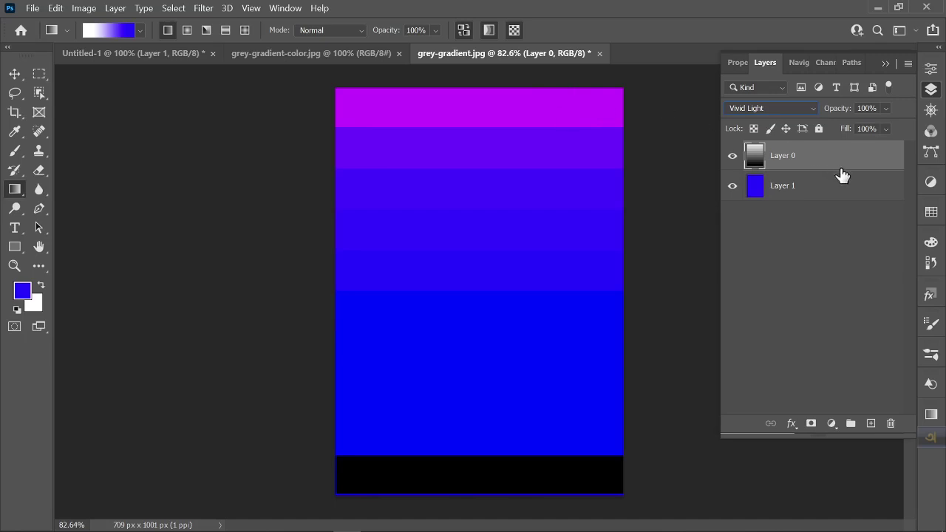
# Set blue Layer 1 to Vivid Light, then bring the grey steps layer to the top with Ctrl+]
pyautogui.moveTo(836, 161); pyautogui.dragTo(830, 195)
pyautogui.click(813, 161)
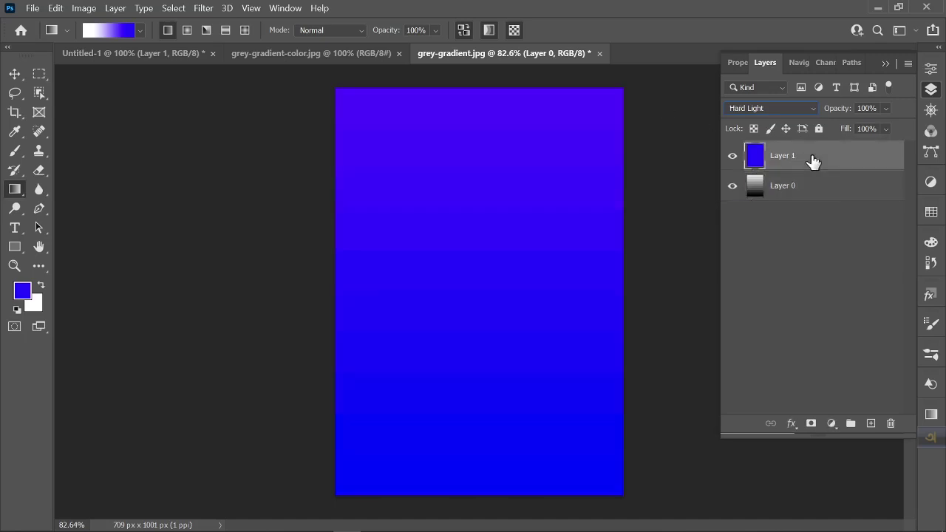
pyautogui.click(772, 108)
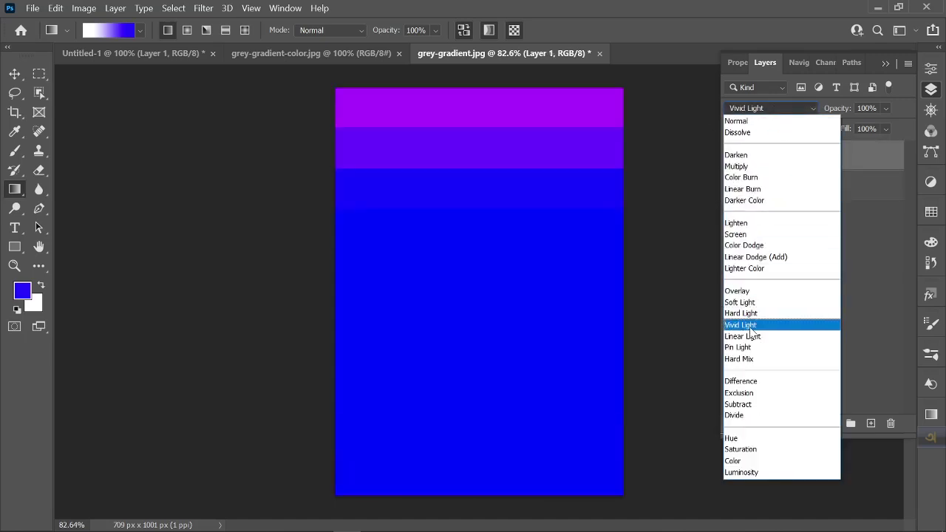
pyautogui.click(749, 328)
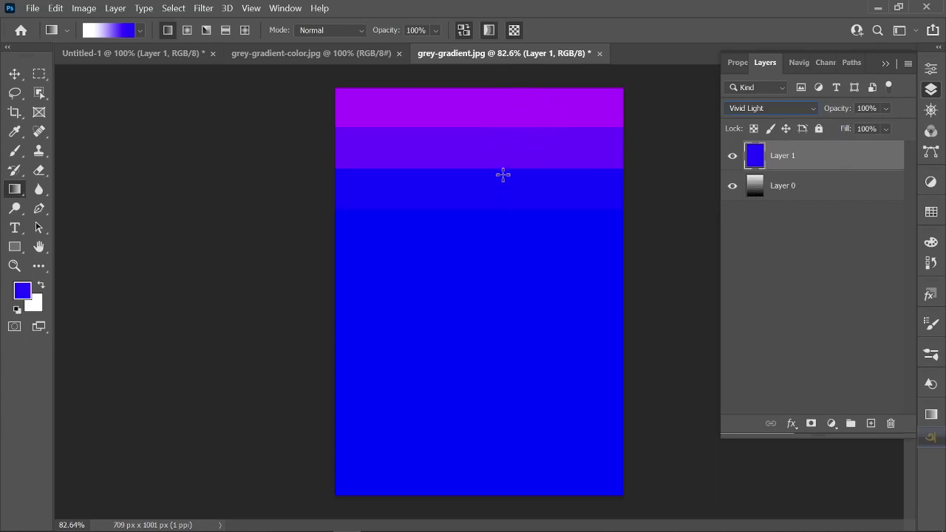
pyautogui.moveTo(493, 179); pyautogui.dragTo(487, 481)
pyautogui.click(779, 186)
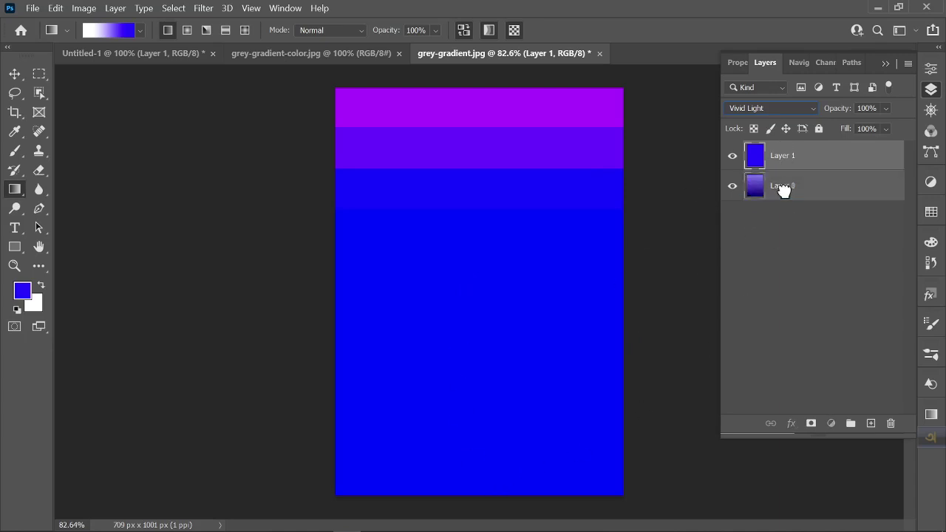
pyautogui.hotkey('ctrl', ']')
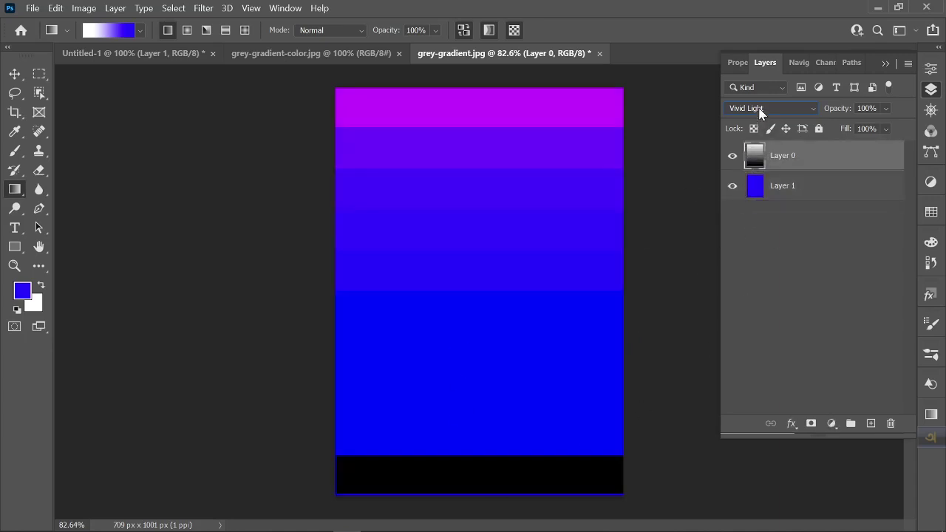
# Keep Vivid Light on grey-step Layer 0 while toggling blue Layer 1's visibility to compare
pyautogui.click(760, 111)
pyautogui.click(755, 328)
pyautogui.click(733, 187)
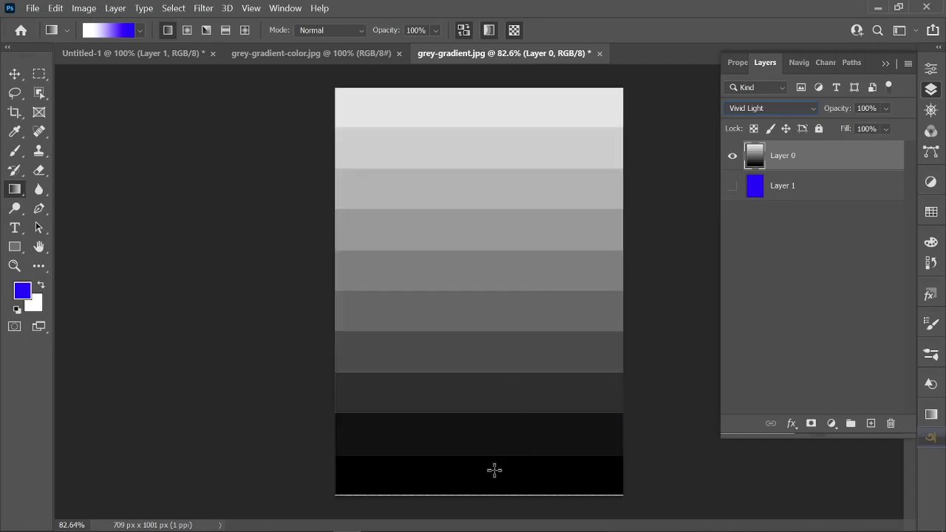
pyautogui.click(733, 186)
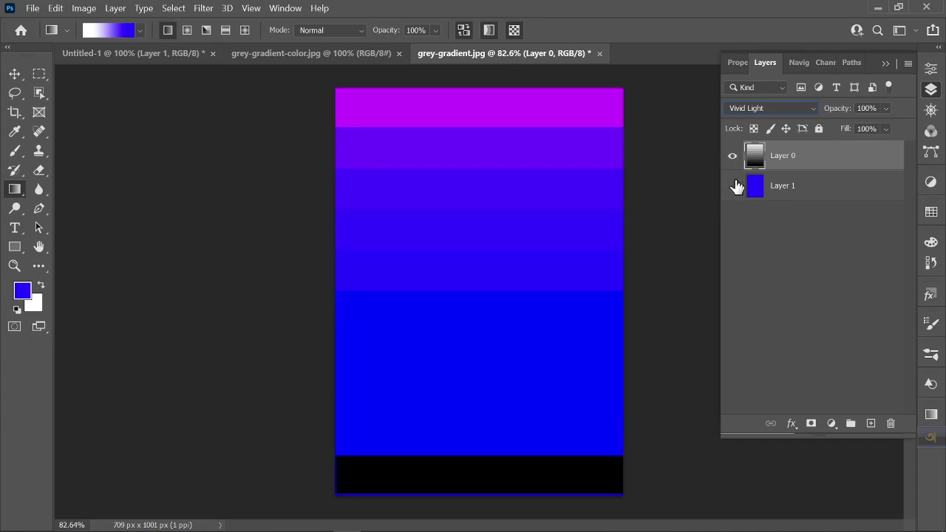
pyautogui.click(732, 187)
pyautogui.click(733, 186)
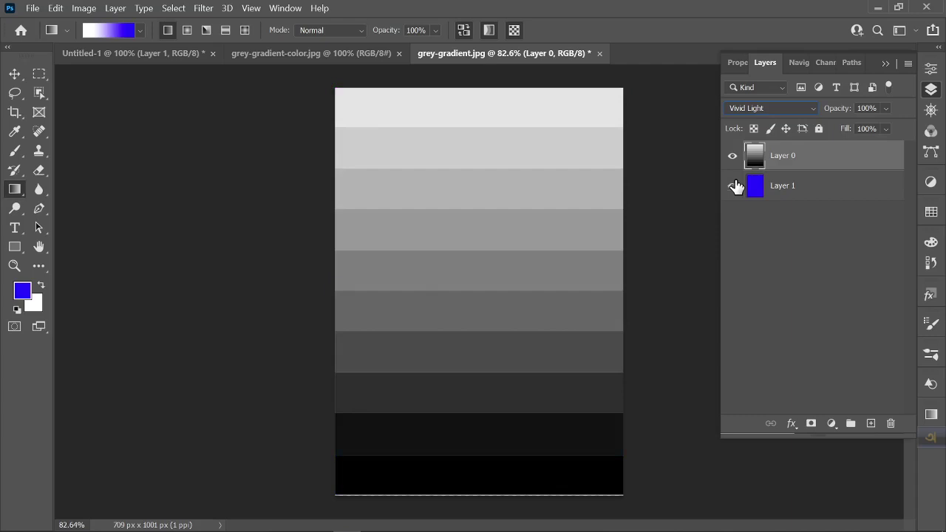
pyautogui.click(735, 187)
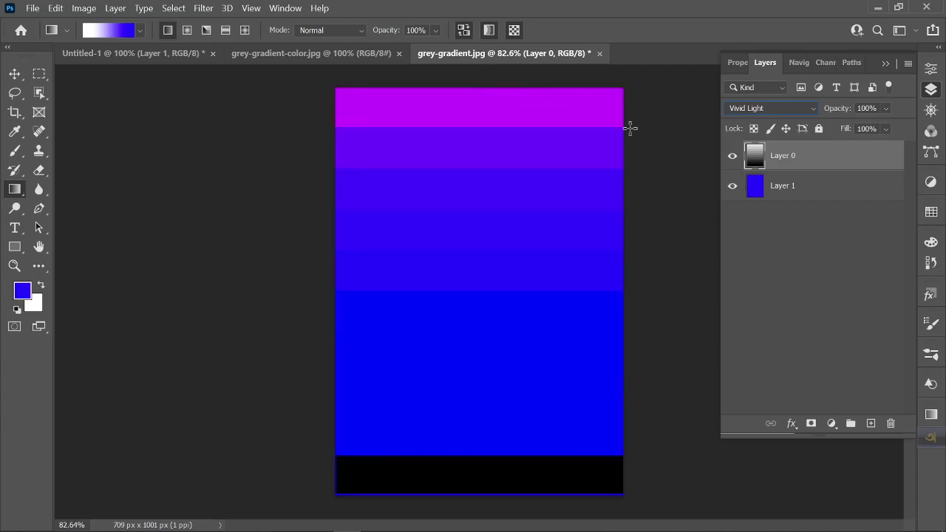
pyautogui.click(733, 188)
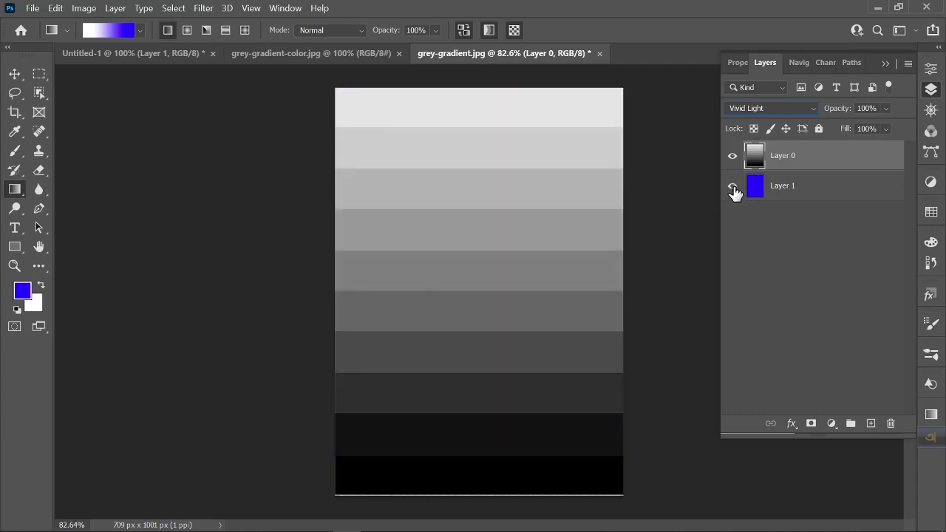
pyautogui.click(733, 188)
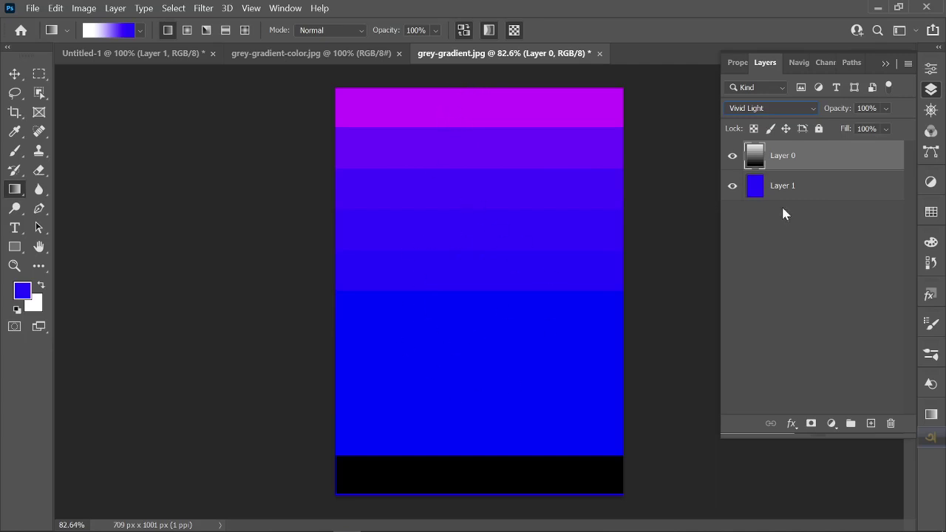
pyautogui.click(773, 109)
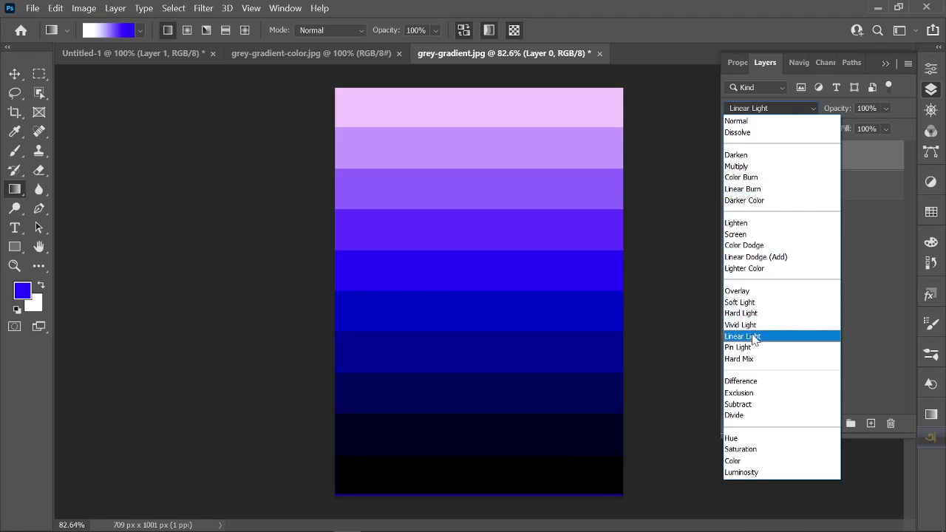
# Apply Linear Light to the grey steps layer, hiding and showing the blue layer to compare
pyautogui.click(753, 338)
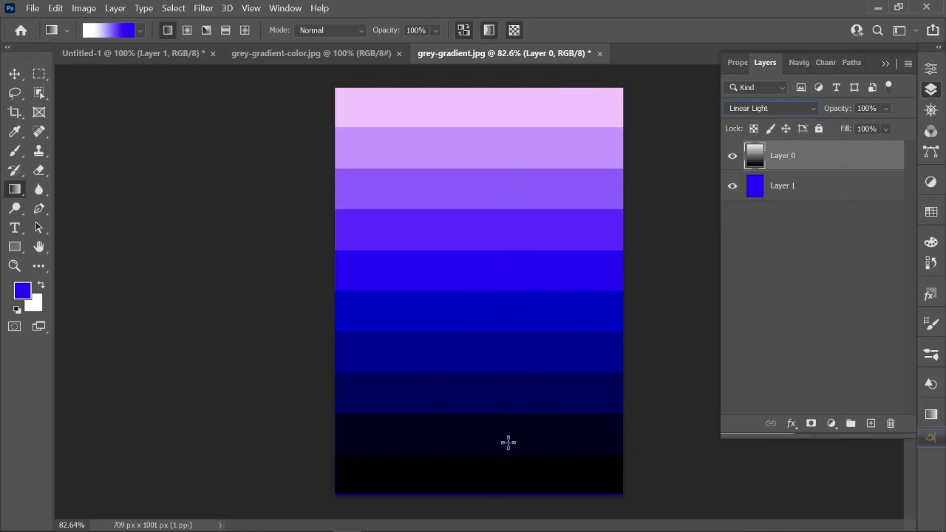
pyautogui.click(732, 185)
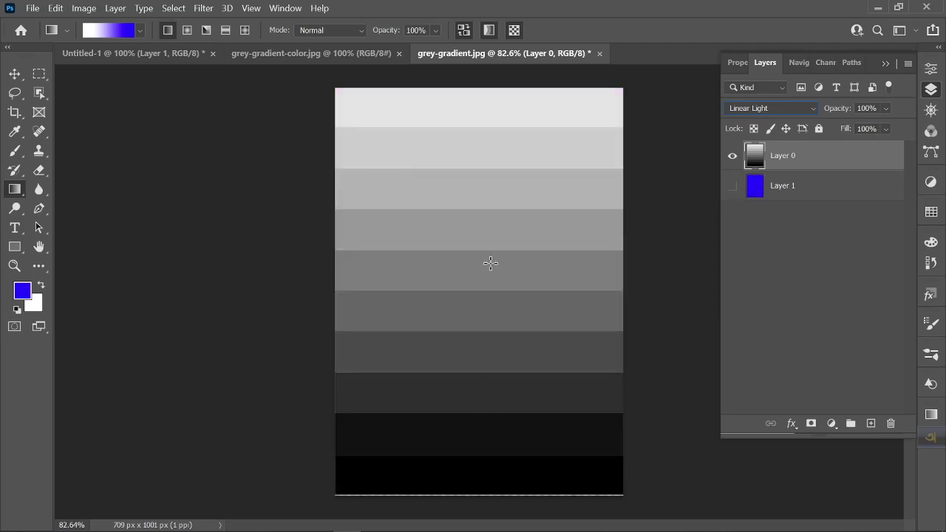
pyautogui.click(730, 187)
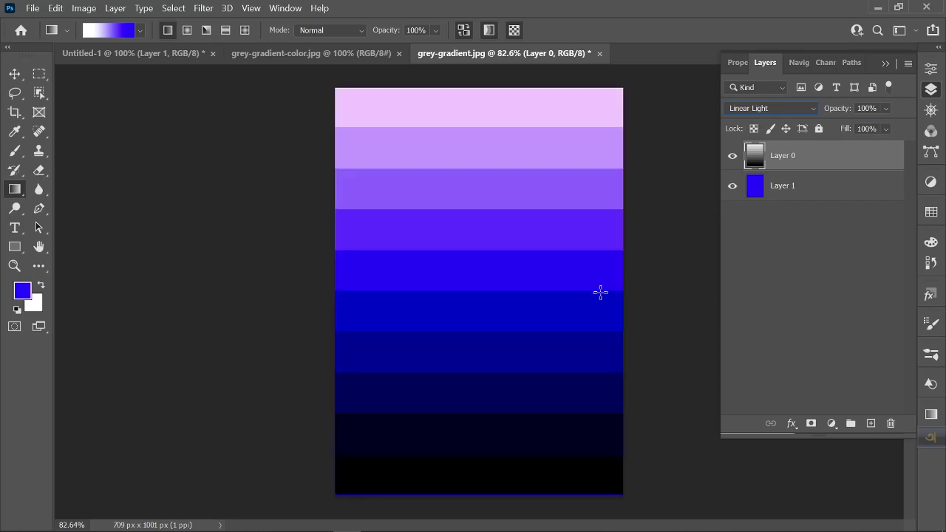
# Try Pin Light on the grey steps layer, then settle on Hard Mix
pyautogui.click(755, 108)
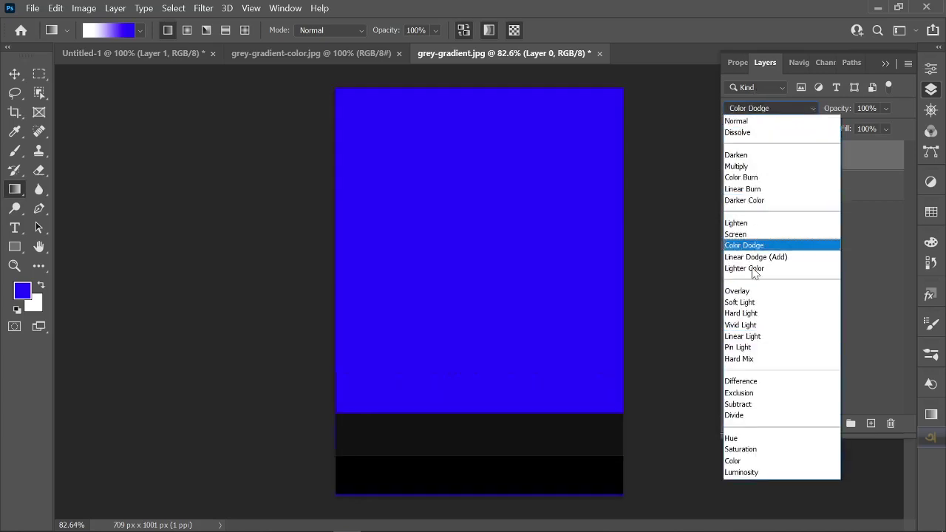
pyautogui.click(754, 347)
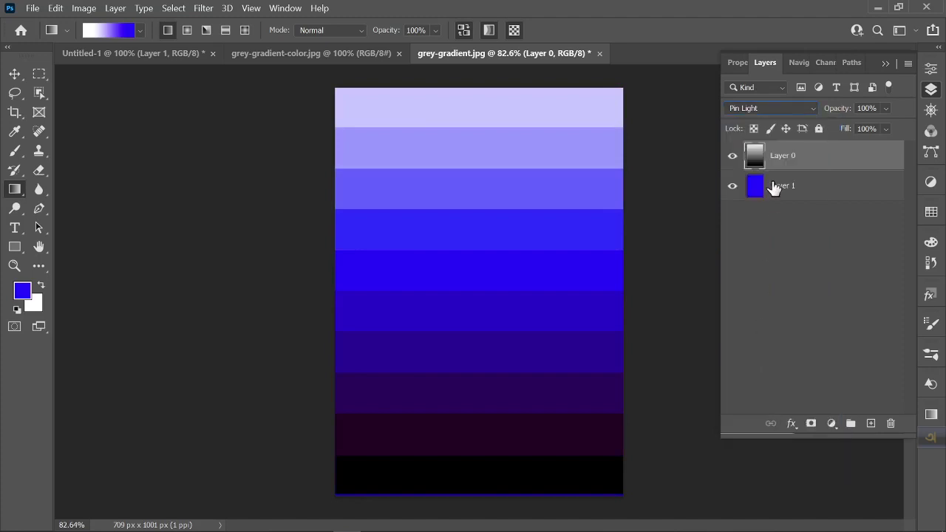
pyautogui.click(767, 108)
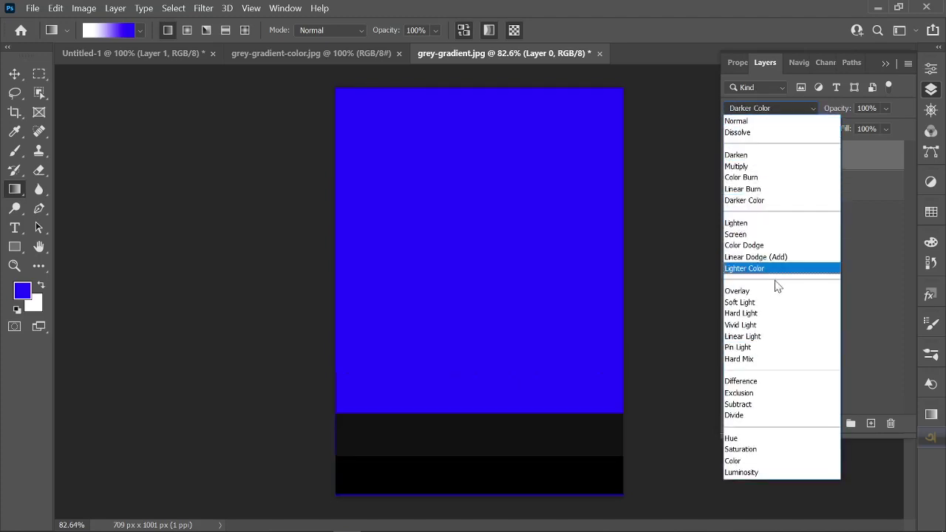
pyautogui.click(753, 348)
pyautogui.click(767, 109)
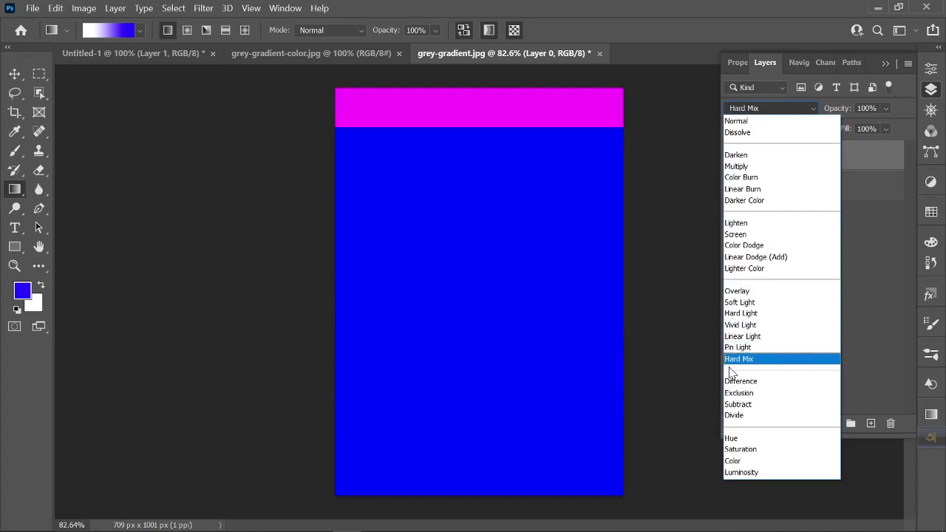
pyautogui.click(735, 362)
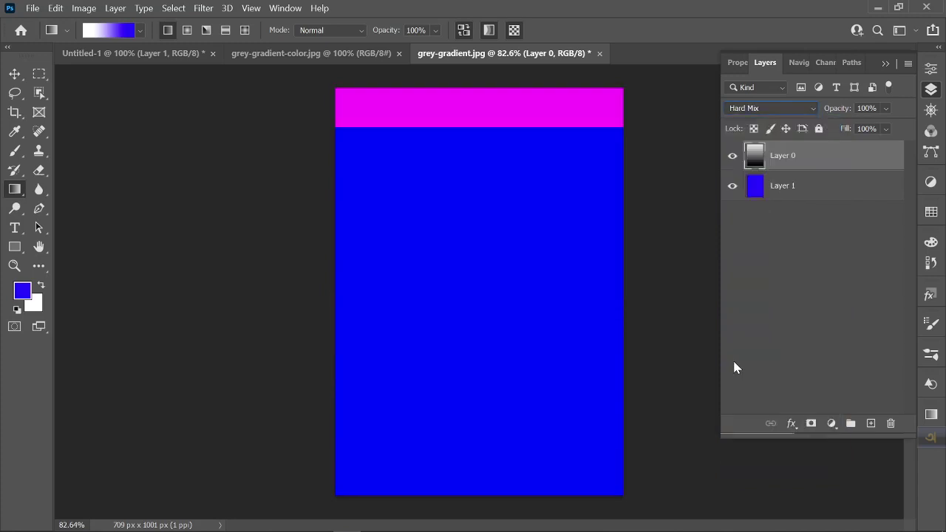
# Open the warm-cool-colors image from the Downloads folder via File > Open
pyautogui.click(33, 9)
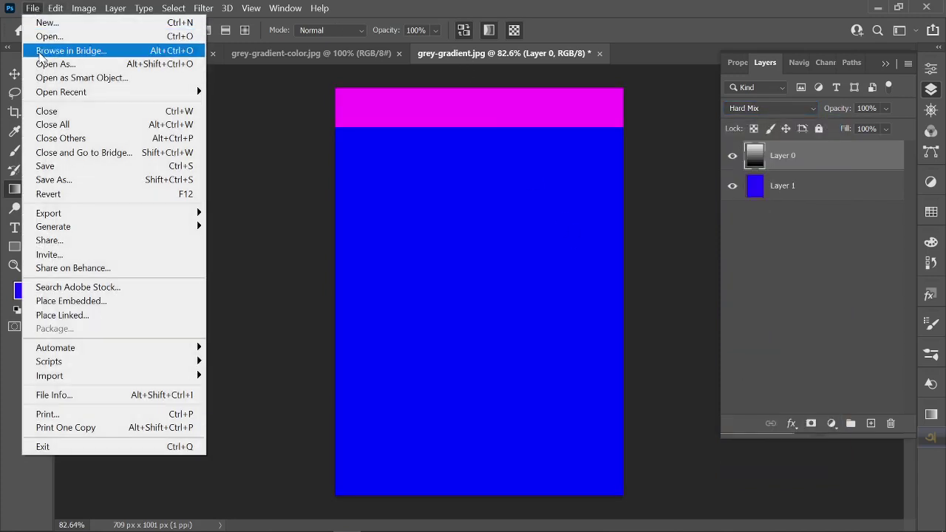
pyautogui.click(77, 41)
pyautogui.scroll(-3, 343, 192)
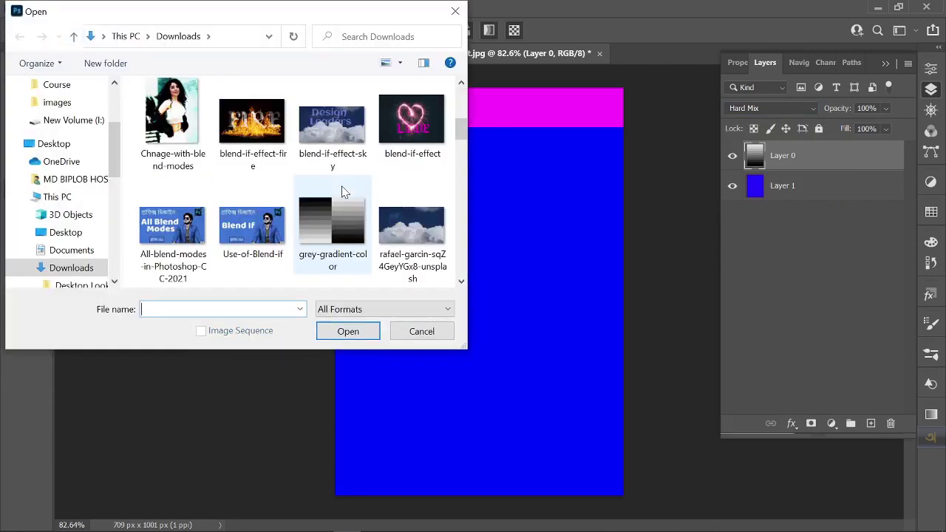
pyautogui.scroll(-3, 342, 192)
pyautogui.click(412, 214)
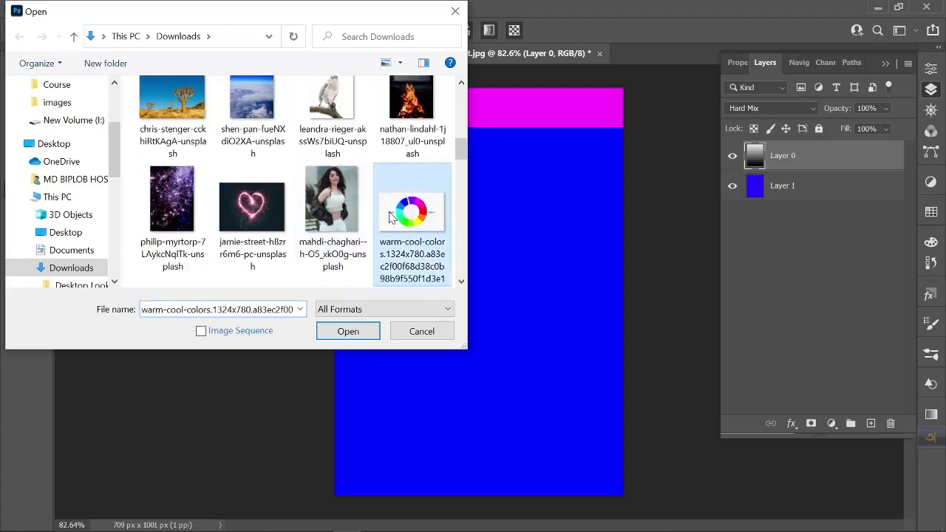
pyautogui.scroll(-2, 314, 192)
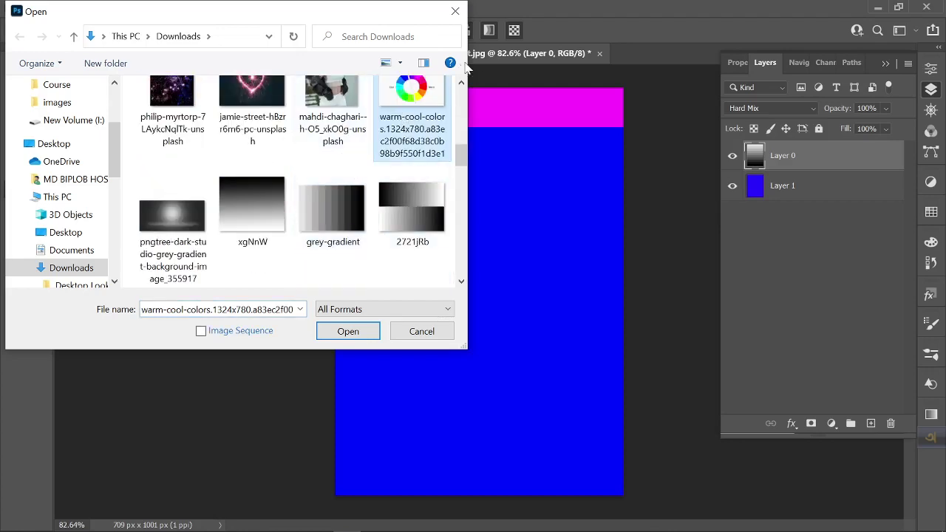
pyautogui.click(348, 331)
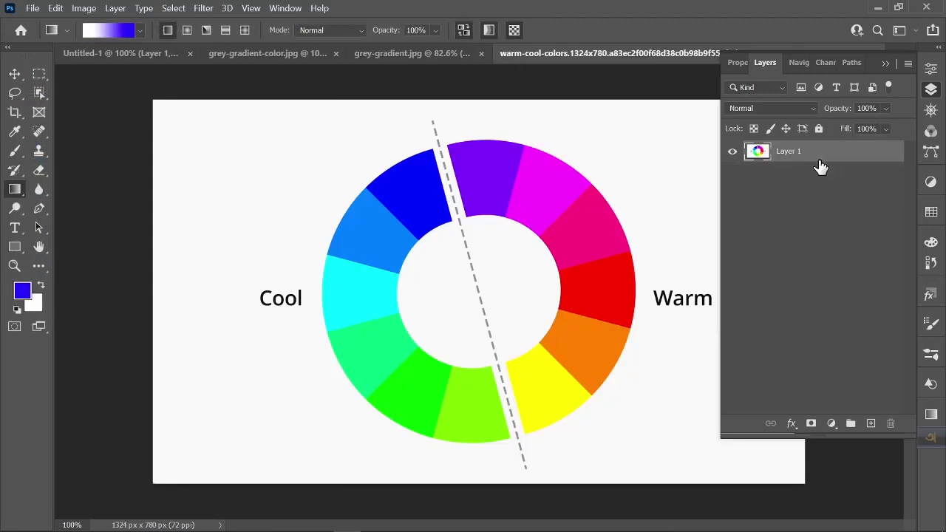
# Add a new layer beneath the colour wheel and fill it with grey 8d8c92
pyautogui.click(870, 423)
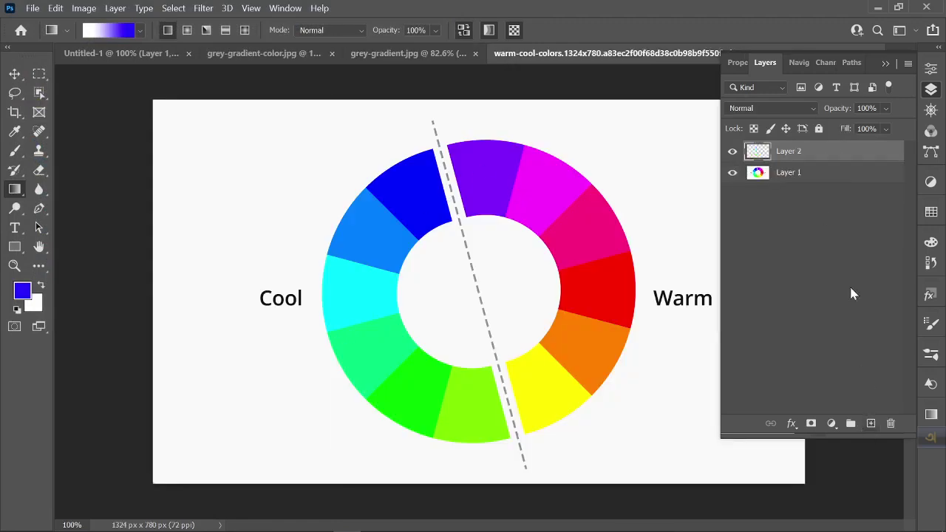
pyautogui.moveTo(816, 152); pyautogui.dragTo(827, 195)
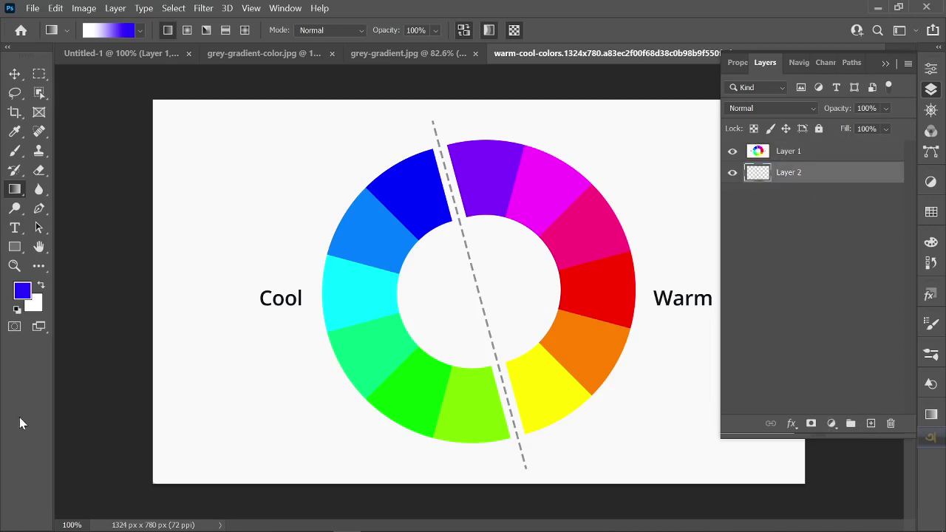
pyautogui.click(22, 290)
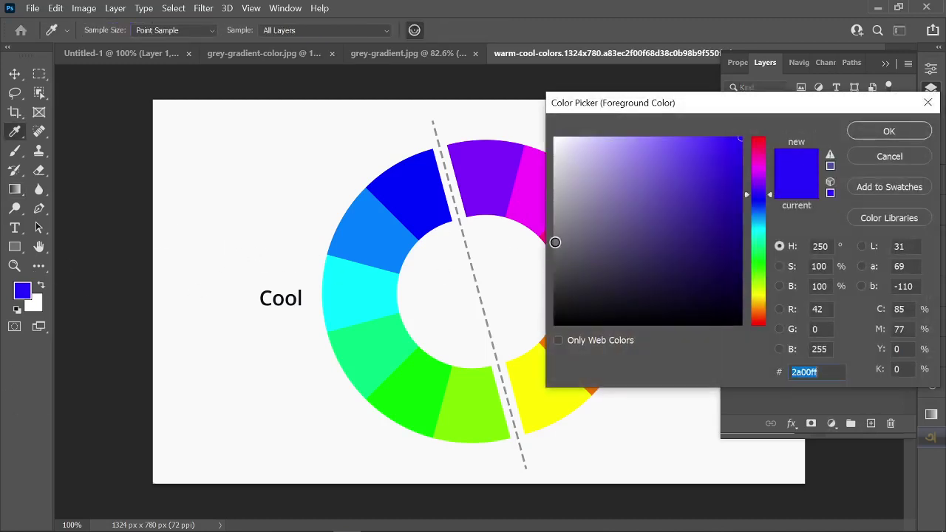
pyautogui.click(561, 217)
pyautogui.click(879, 131)
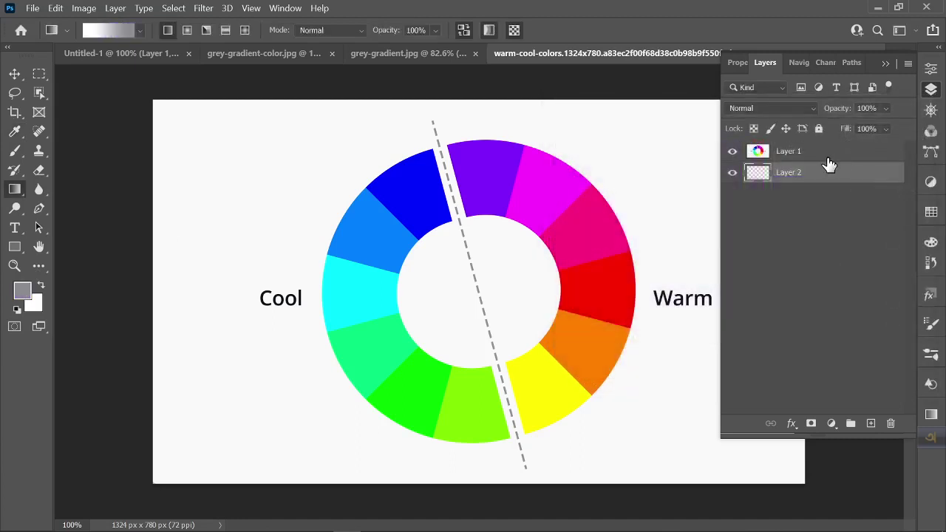
pyautogui.hotkey('alt', 'BackSpace')
# Set the colour wheel Layer 1 to Hard Mix blending
pyautogui.click(772, 155)
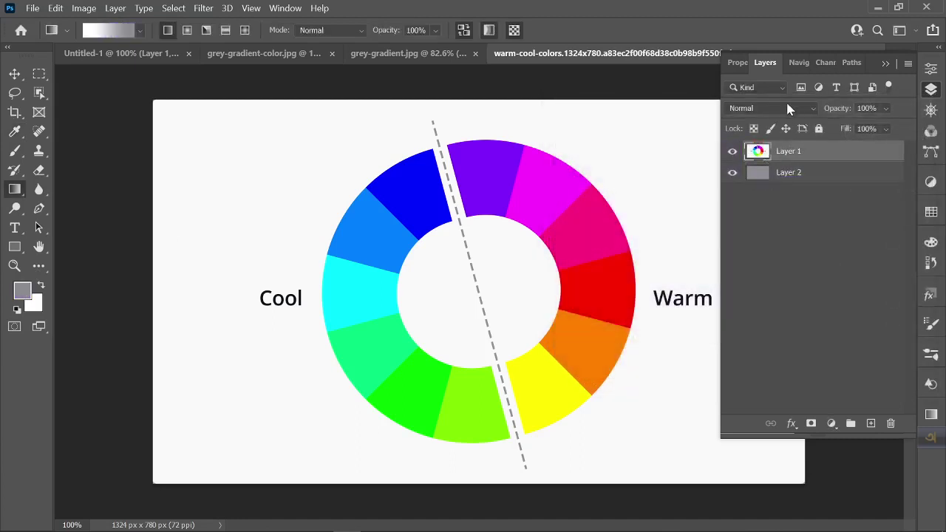
pyautogui.click(788, 108)
pyautogui.click(737, 359)
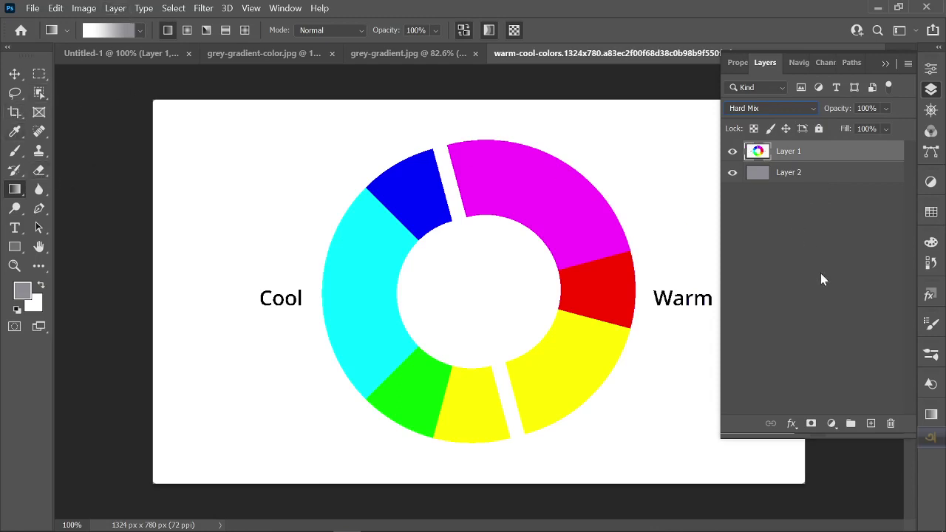
# Add Layer 3 and fill a top-left rectangular selection with a white-to-grey gradient
pyautogui.click(871, 423)
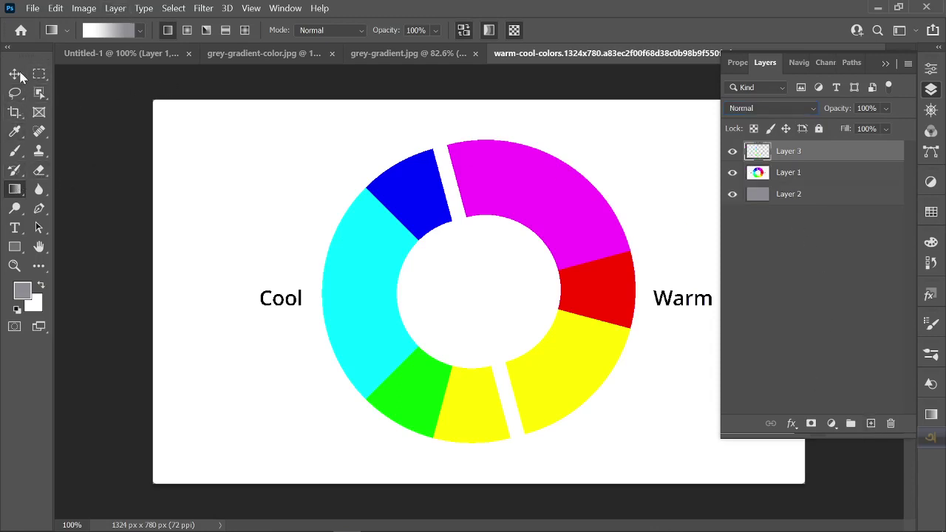
pyautogui.click(39, 73)
pyautogui.moveTo(173, 109); pyautogui.dragTo(342, 193)
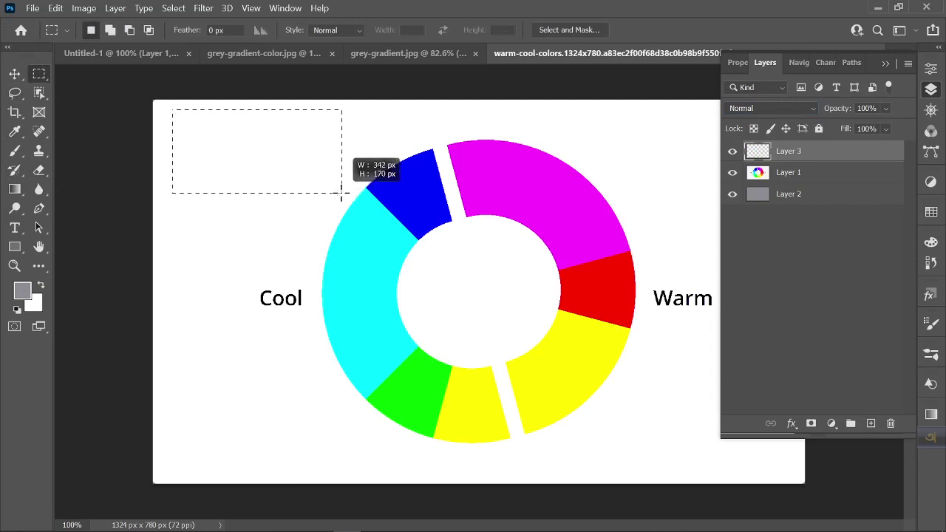
pyautogui.click(14, 191)
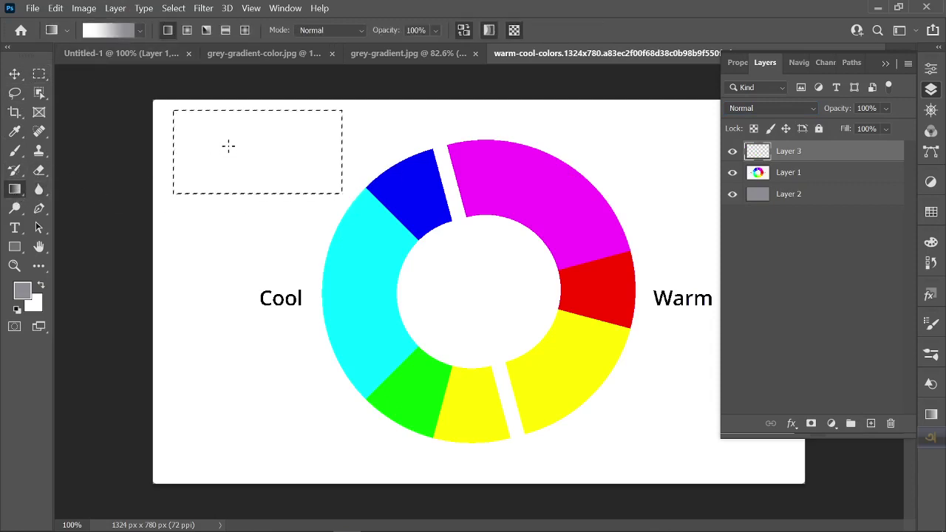
pyautogui.moveTo(174, 142); pyautogui.dragTo(331, 144)
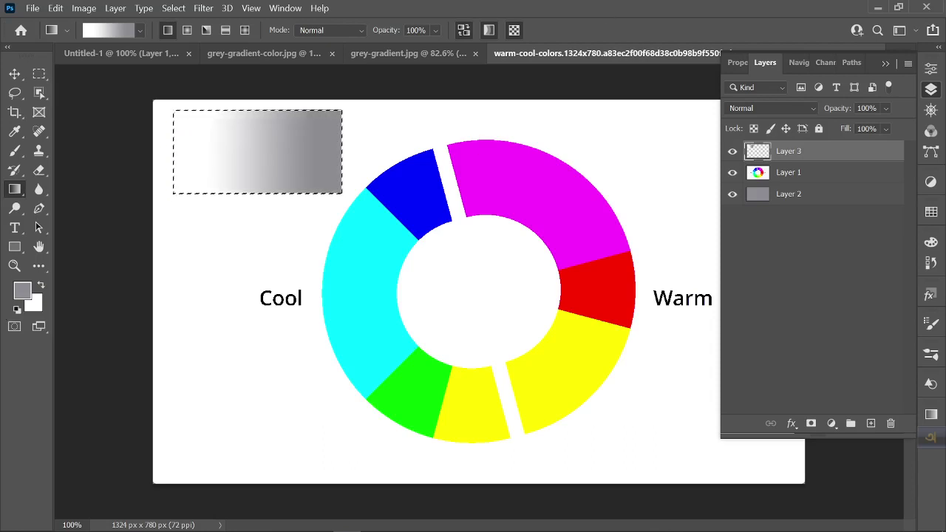
# Keep Layer 3 in Normal blending and bring up the Gradient Editor
pyautogui.click(779, 109)
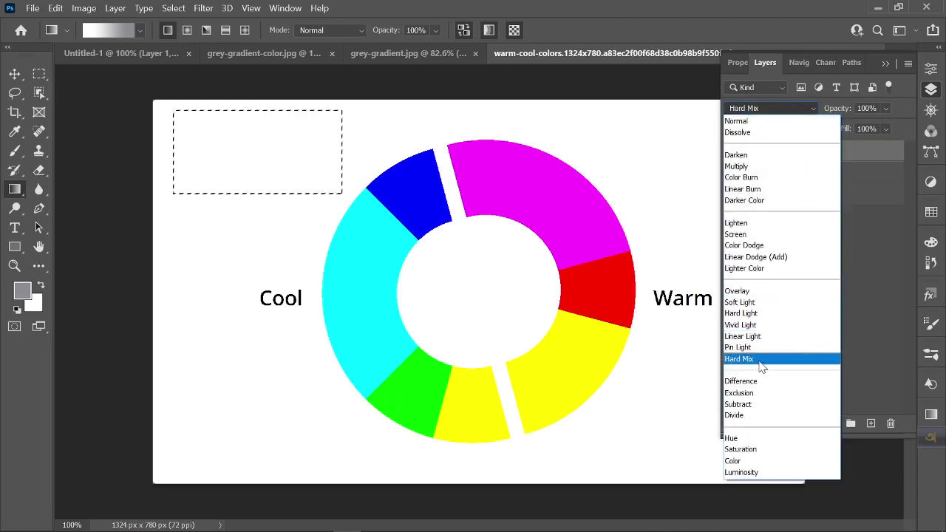
pyautogui.click(761, 122)
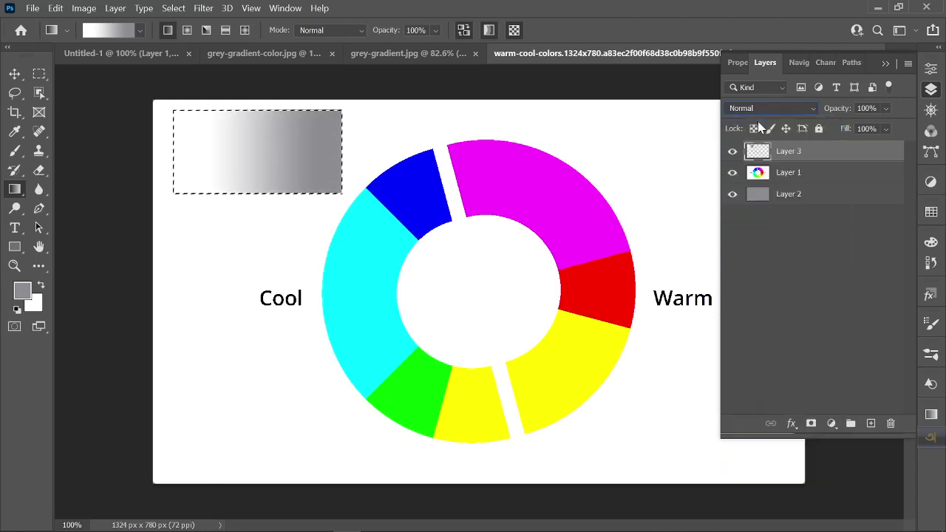
pyautogui.click(112, 31)
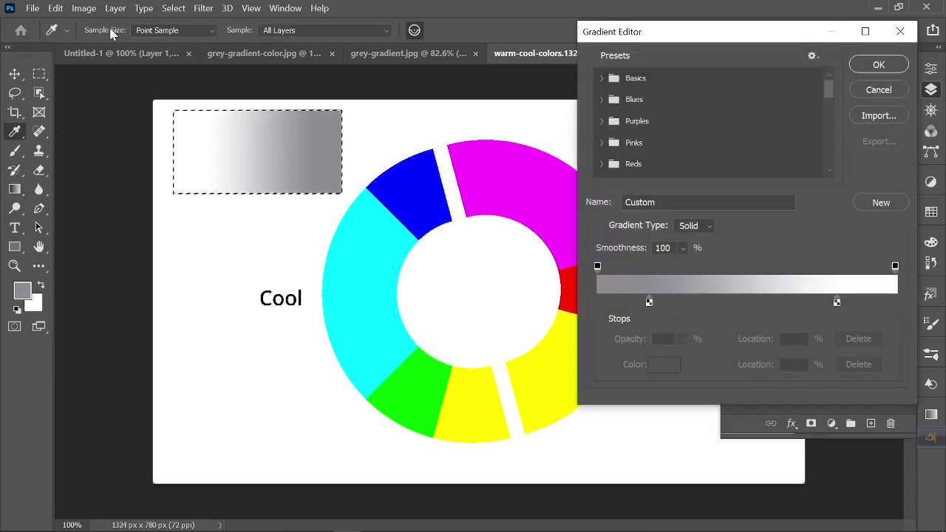
# Set the gradient stops to black 000000 and white, then redraw the rectangle's gradient
pyautogui.click(650, 301)
pyautogui.click(674, 368)
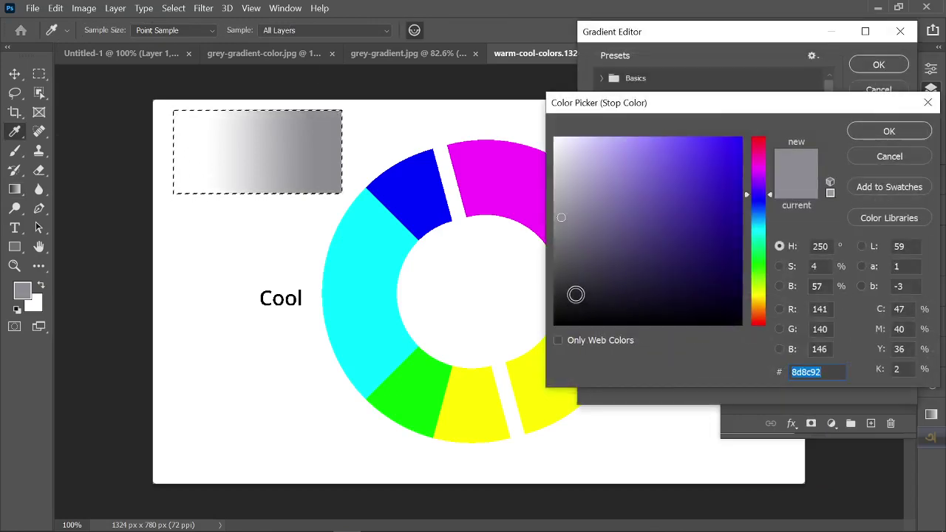
pyautogui.write('000000')
pyautogui.click(890, 131)
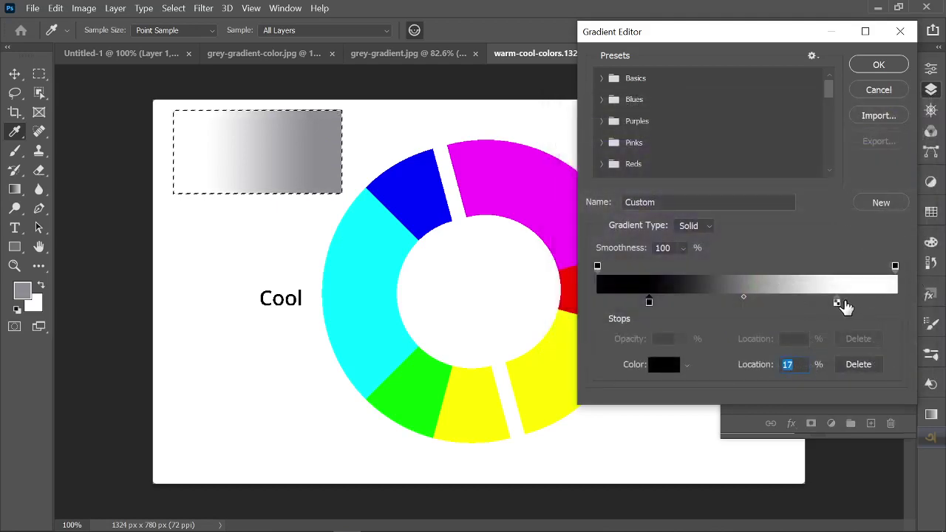
pyautogui.click(836, 301)
pyautogui.click(679, 372)
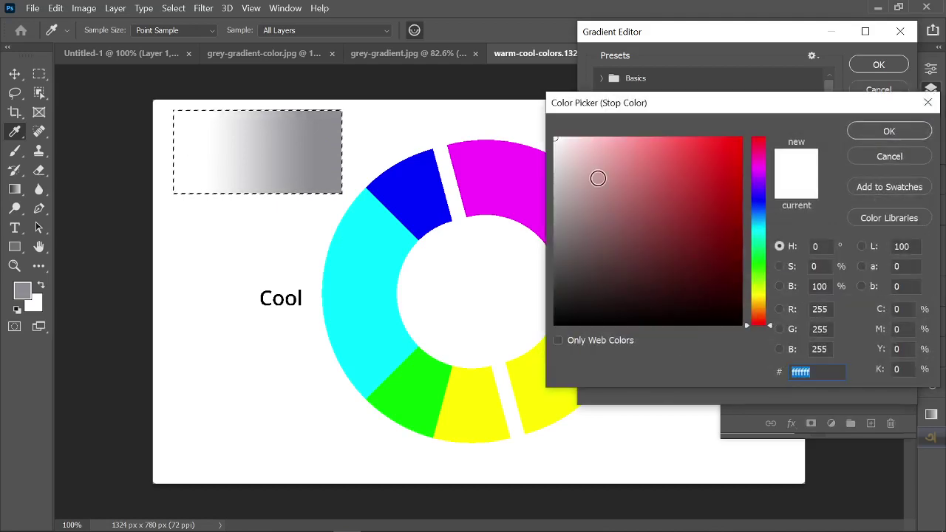
pyautogui.click(887, 131)
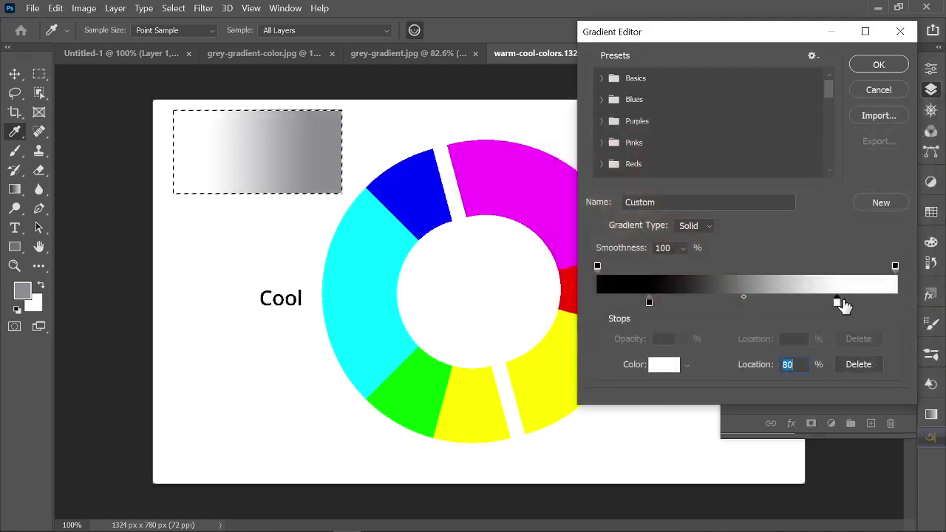
pyautogui.click(878, 65)
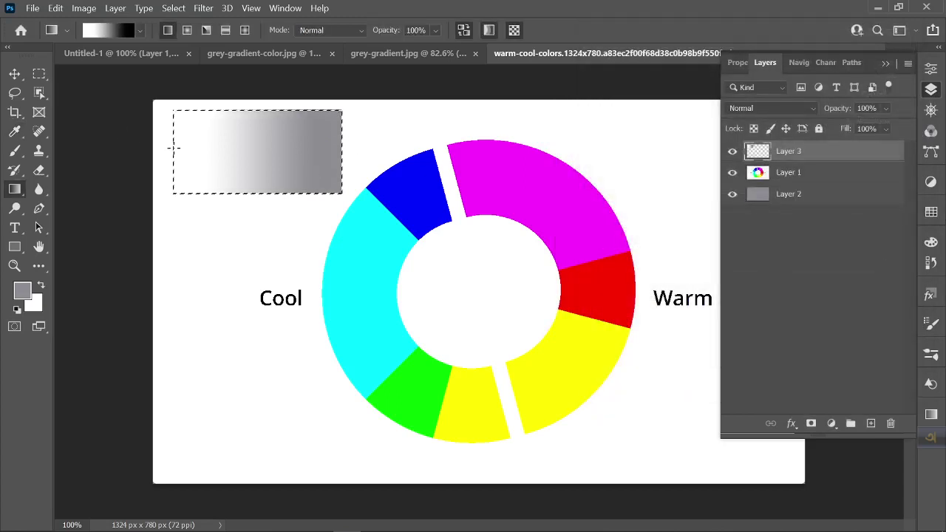
pyautogui.moveTo(176, 147); pyautogui.dragTo(328, 148)
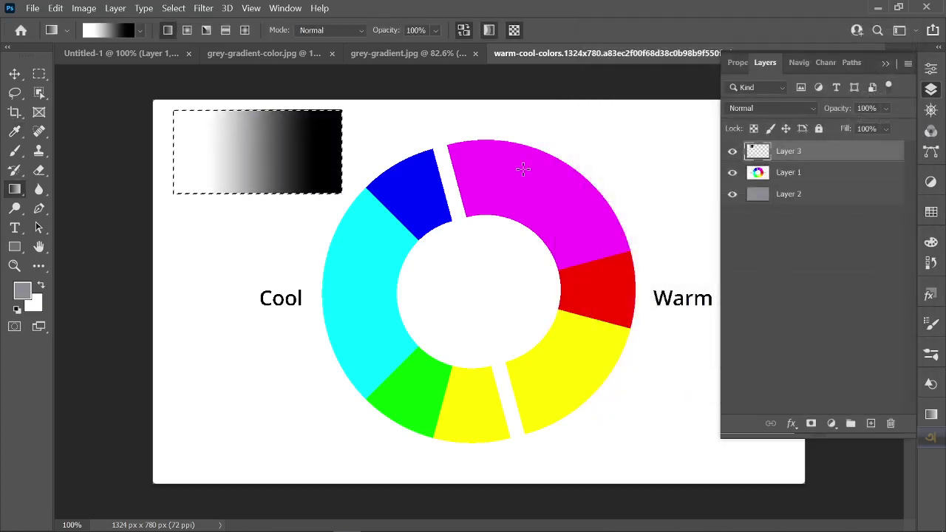
# Try Hard Mix on the gradient layer, revert it to Normal, and deselect with Ctrl+D
pyautogui.click(775, 108)
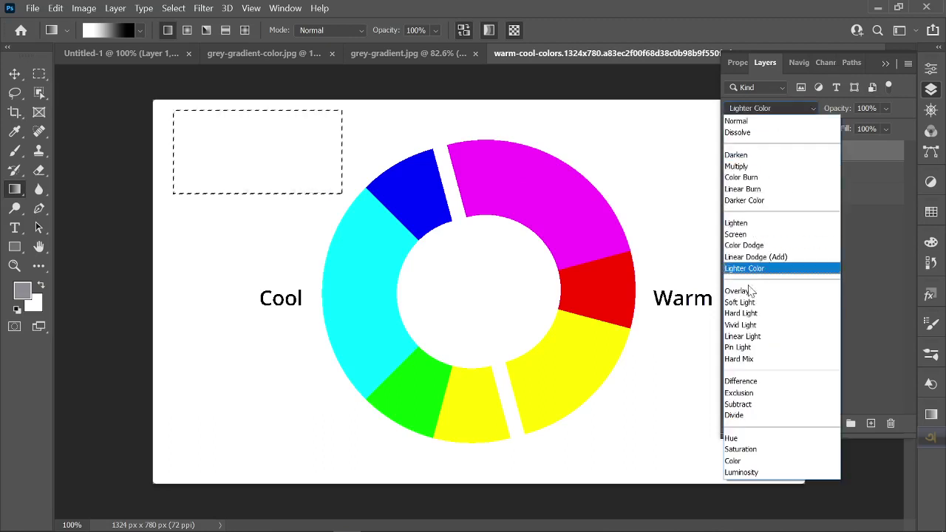
pyautogui.click(740, 358)
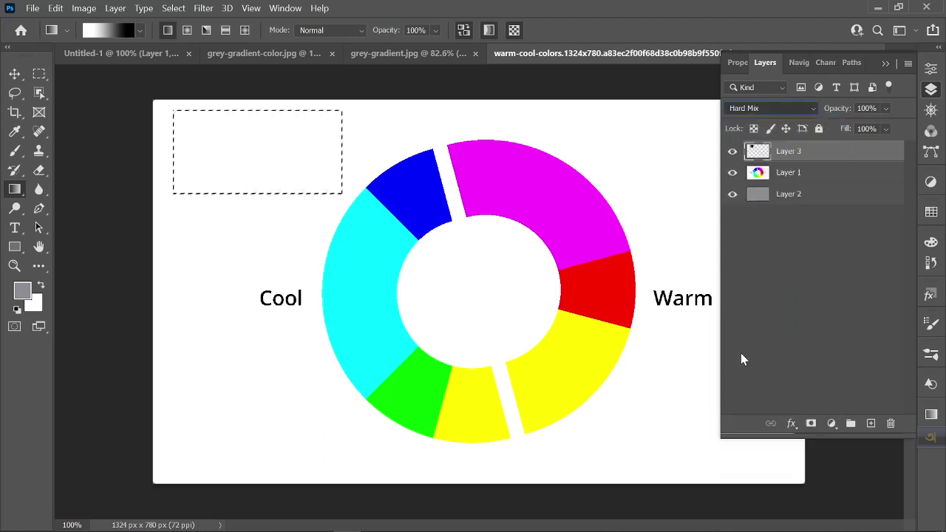
pyautogui.click(784, 108)
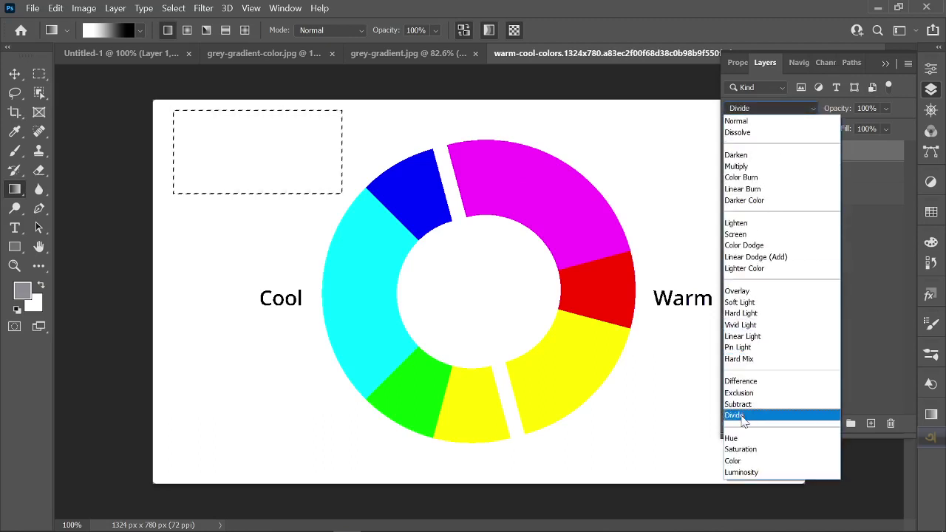
pyautogui.click(747, 360)
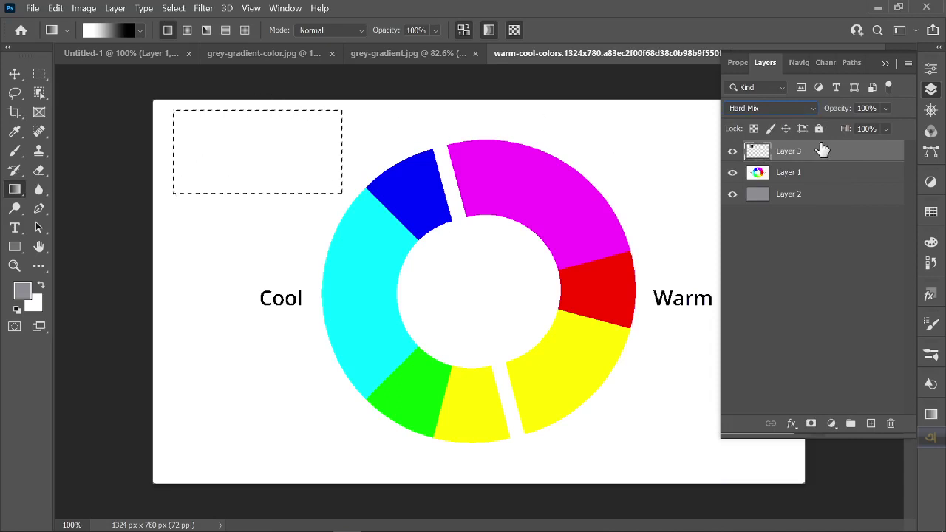
pyautogui.click(774, 113)
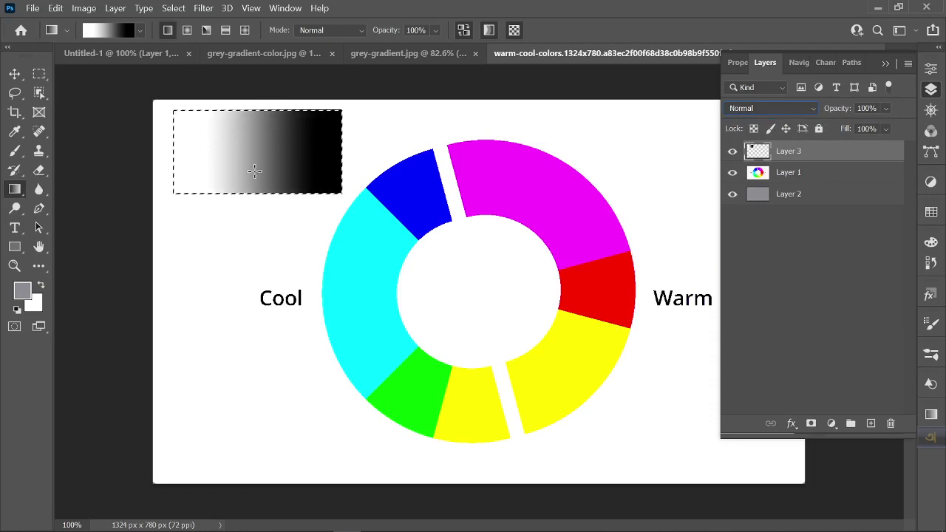
pyautogui.click(14, 74)
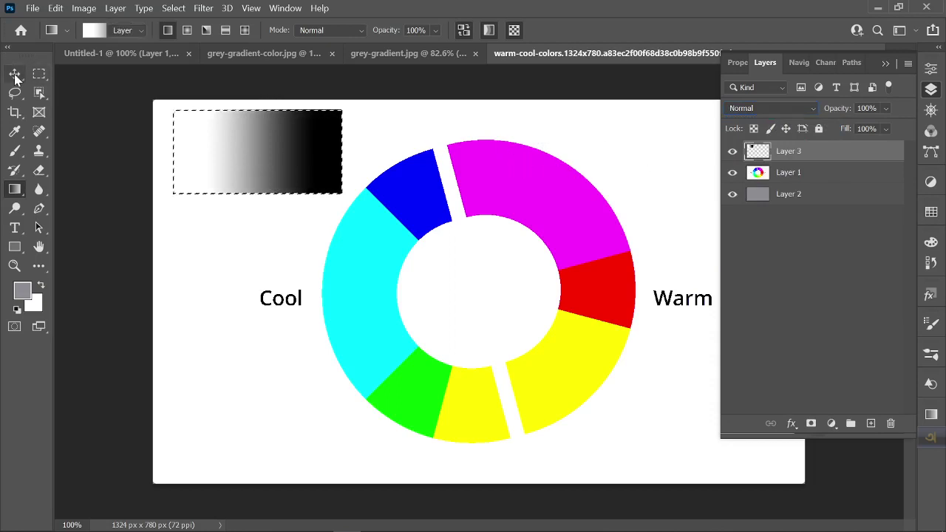
pyautogui.hotkey('ctrl', 'd')
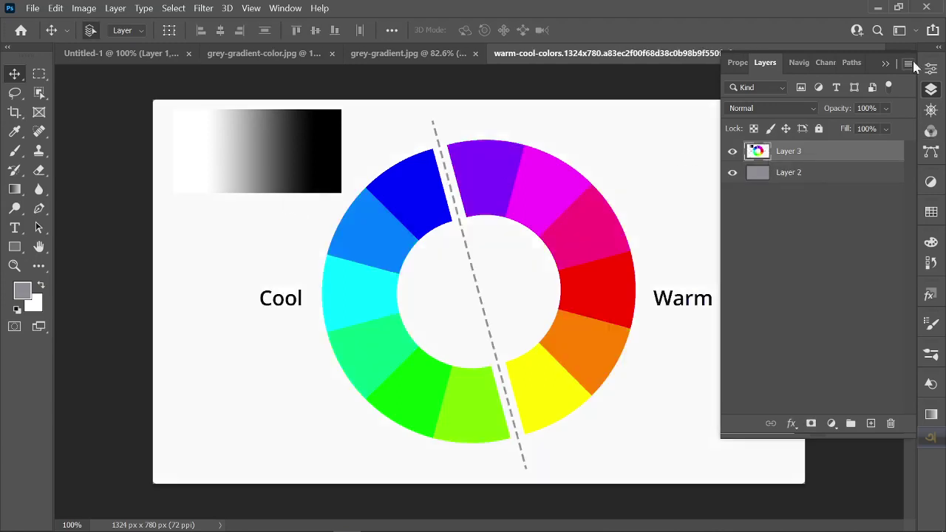
# Set the colour-wheel Layer 3 to Hard Mix blending and select grey Layer 2
pyautogui.click(782, 111)
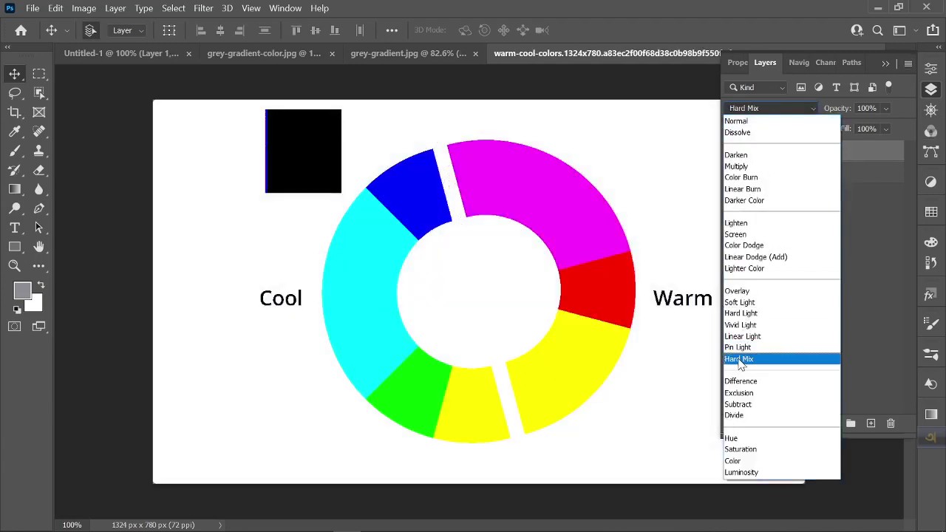
pyautogui.click(747, 359)
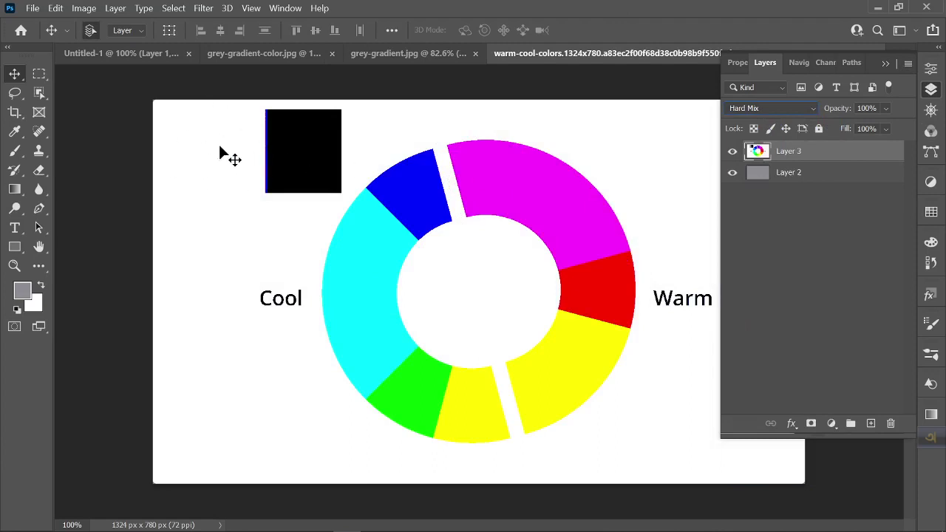
pyautogui.click(813, 175)
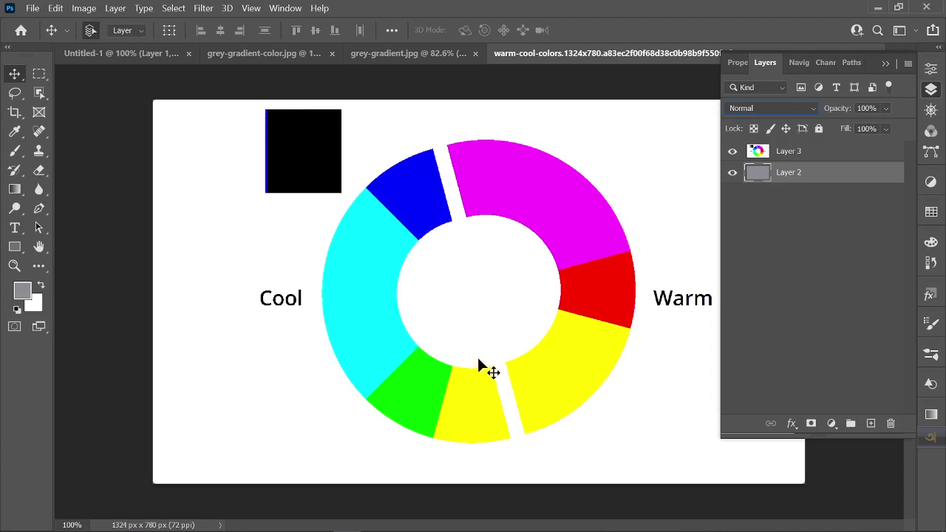
# Switch to grey-gradient.jpg and preview Layer 0's blend modes one by one
pyautogui.click(261, 57)
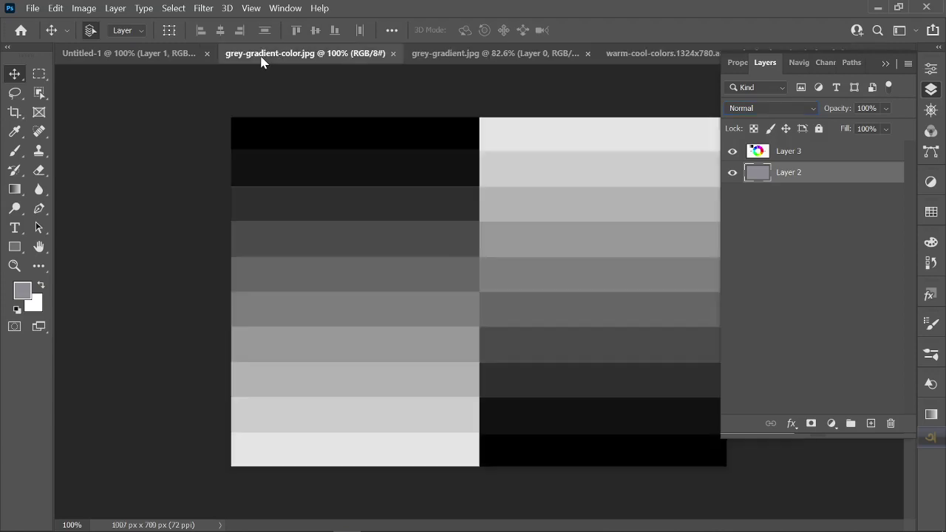
pyautogui.click(428, 56)
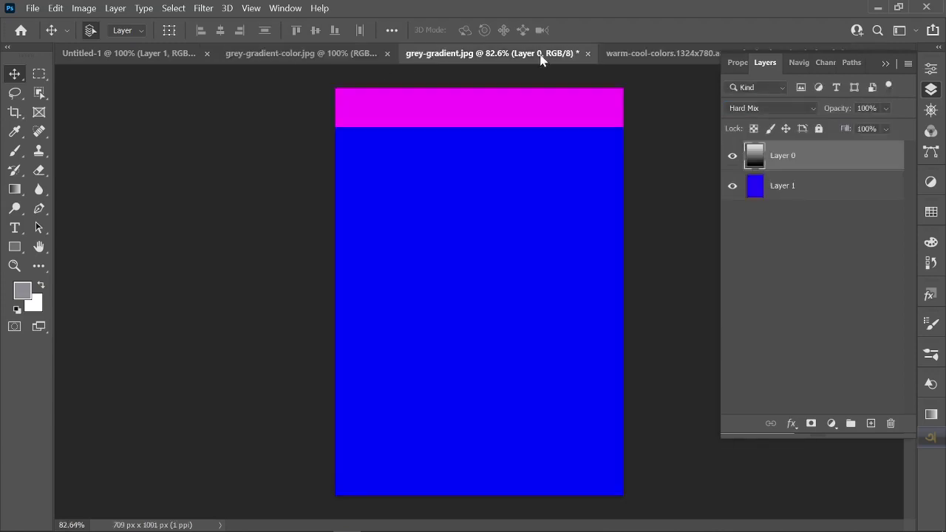
pyautogui.click(781, 109)
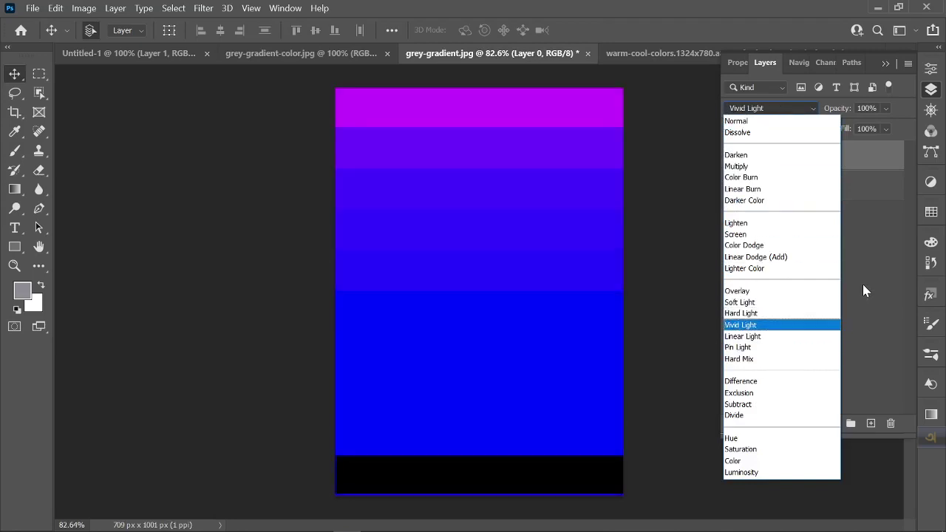
pyautogui.press('Up')
pyautogui.press('Up')
pyautogui.press('Up')
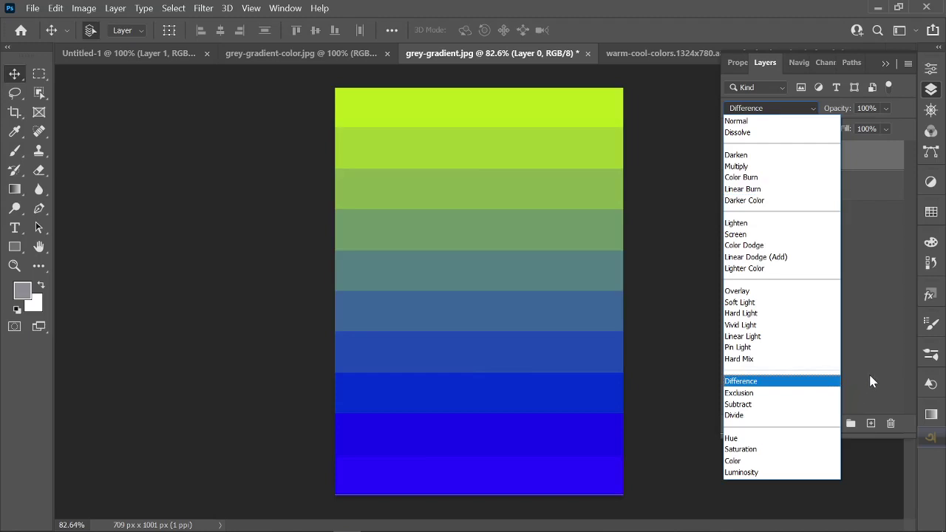
# Keep Layer 0 on Hard Mix and hide the blue Layer 1
pyautogui.press('Escape')
pyautogui.hotkey('shift', 'alt', 'l')
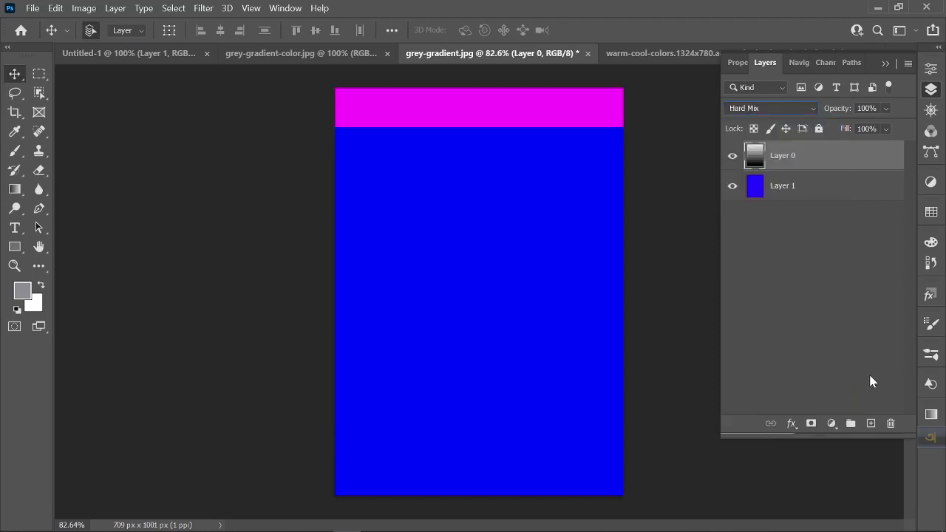
pyautogui.click(740, 190)
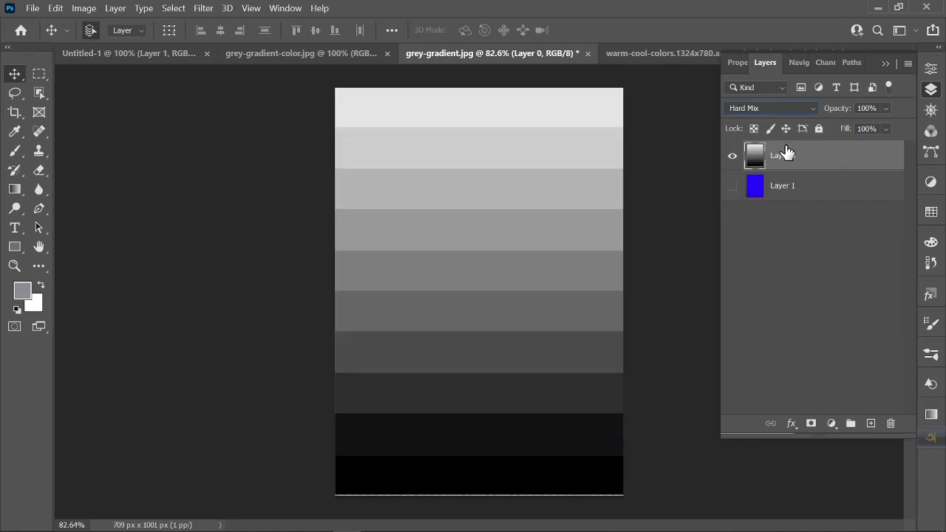
# Duplicate Layer 0, set the copy to Difference, and toggle it to compare the black result
pyautogui.hotkey('ctrl', 'j')
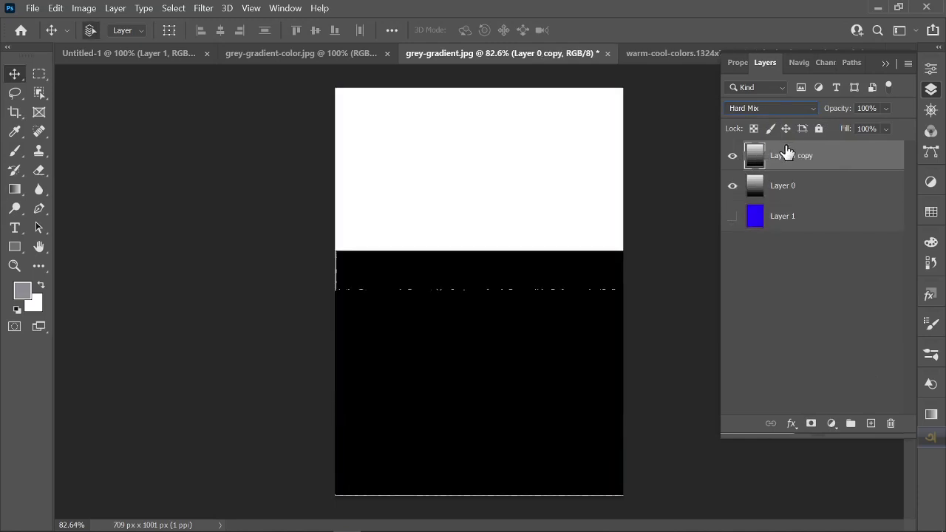
pyautogui.click(776, 108)
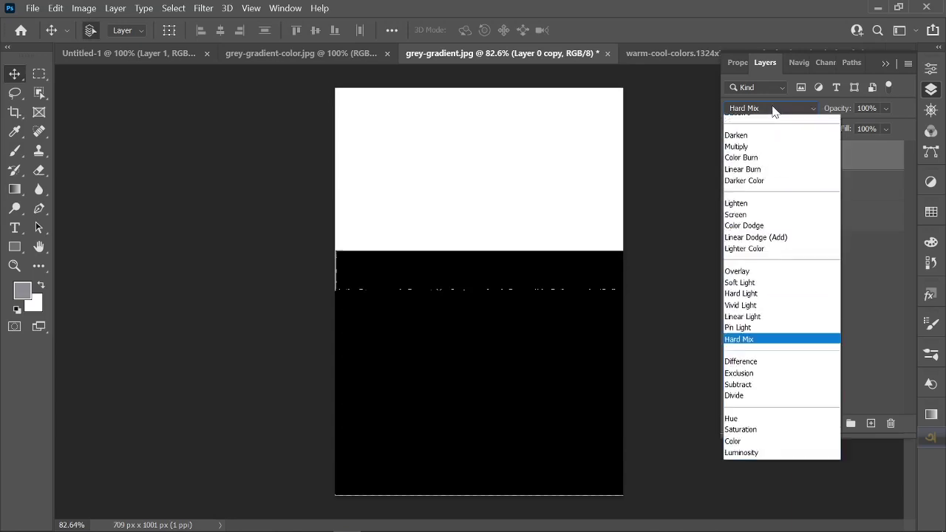
pyautogui.click(747, 382)
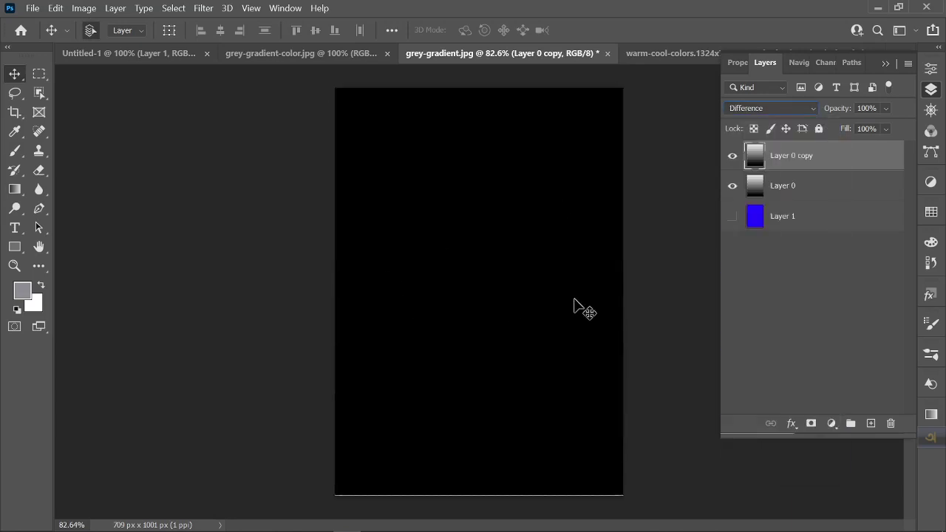
pyautogui.click(732, 155)
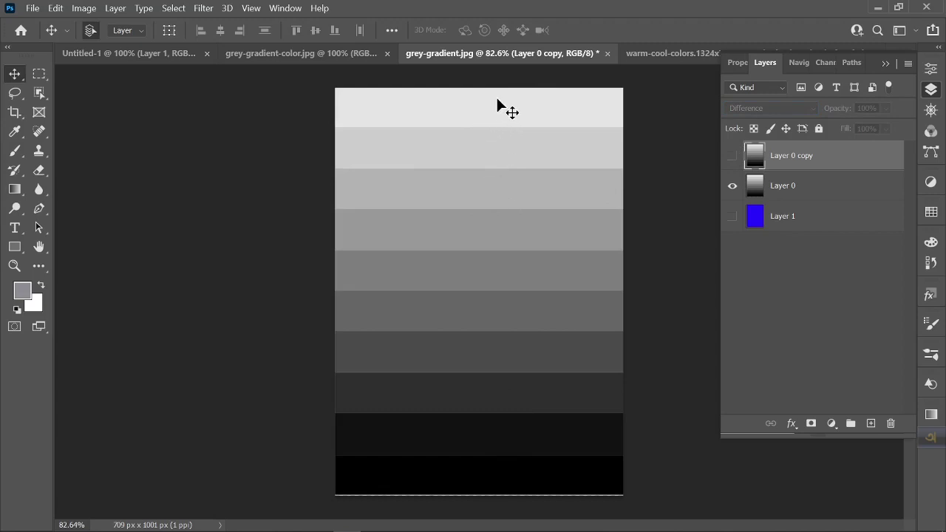
pyautogui.click(732, 155)
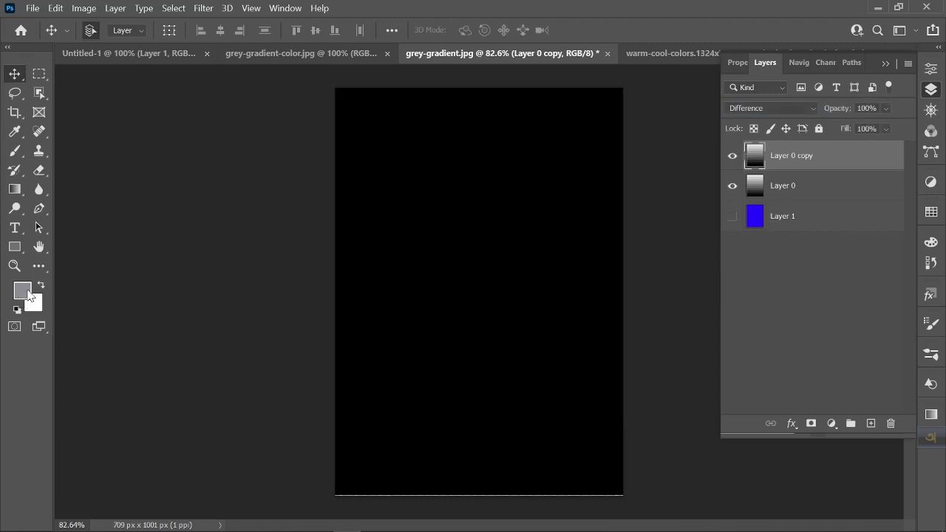
pyautogui.click(15, 133)
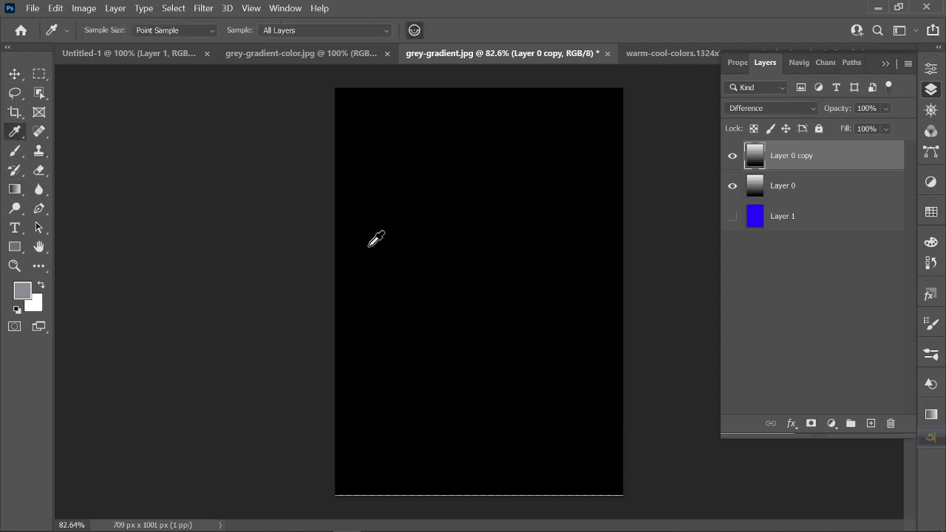
# Sample the black Difference canvas and inspect its values in the Color Picker
pyautogui.click(369, 245)
pyautogui.click(23, 291)
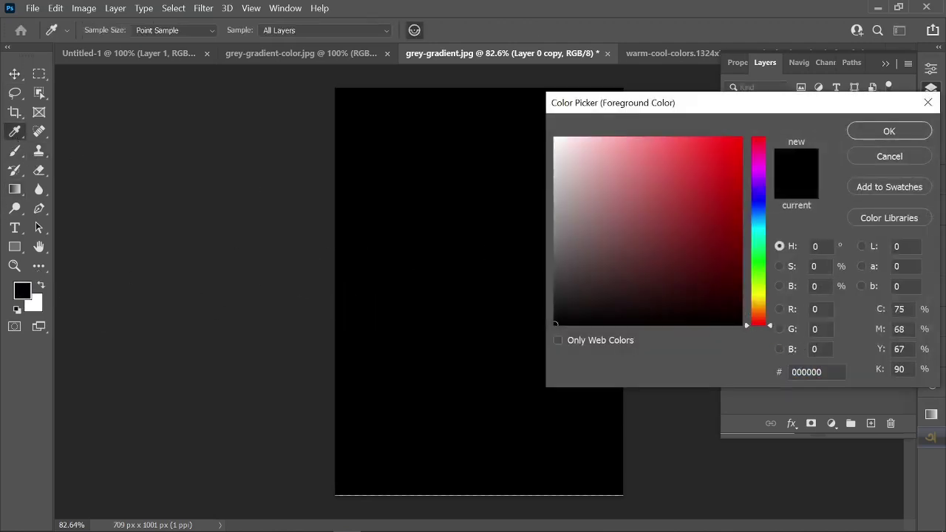
pyautogui.click(879, 153)
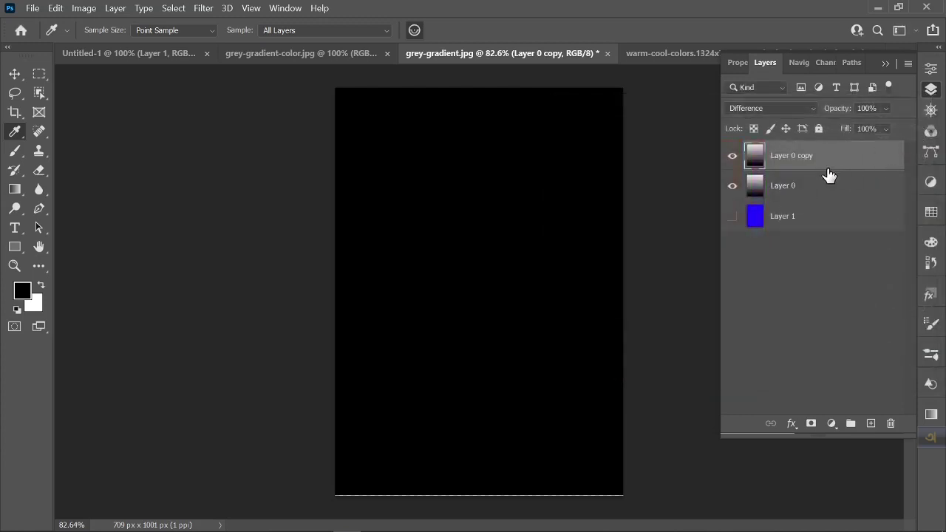
# With the copy hidden, sample a light grey step (b2b2b2), check its values, then re-show the copy
pyautogui.click(732, 156)
pyautogui.click(533, 193)
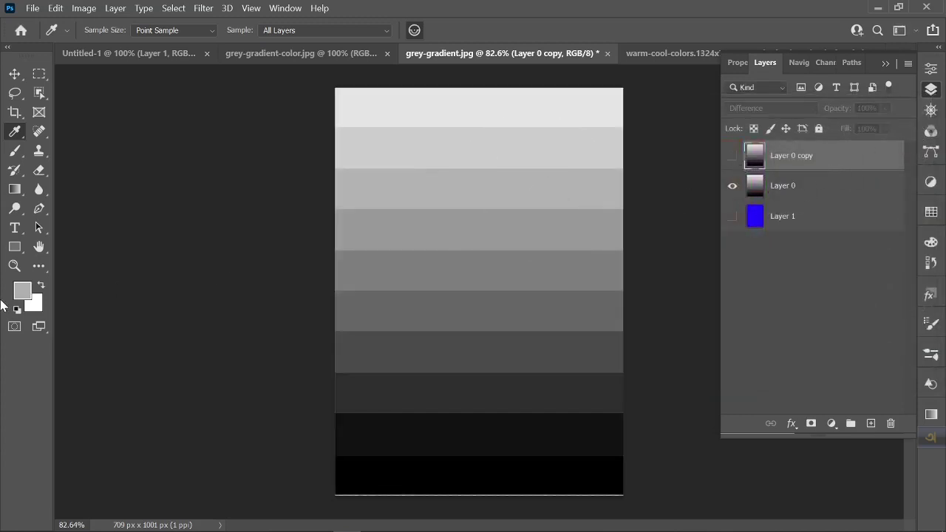
pyautogui.click(27, 294)
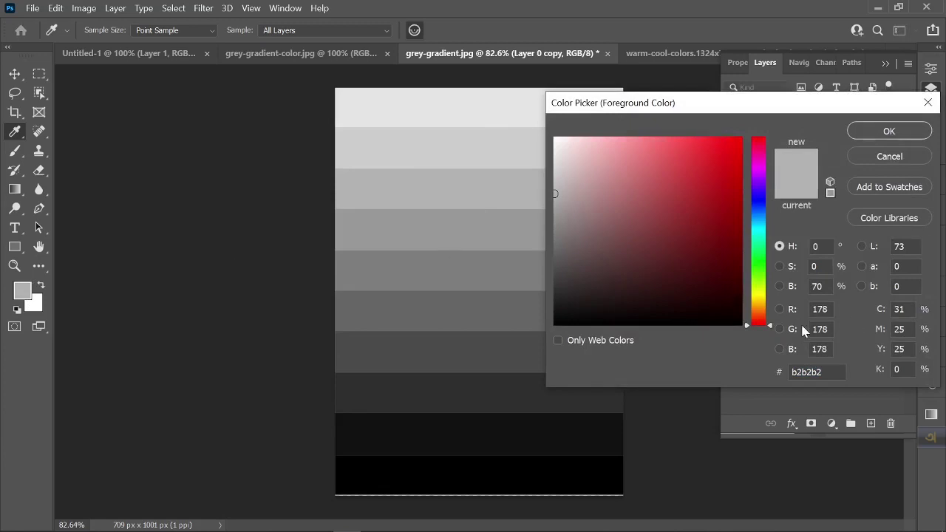
pyautogui.click(887, 157)
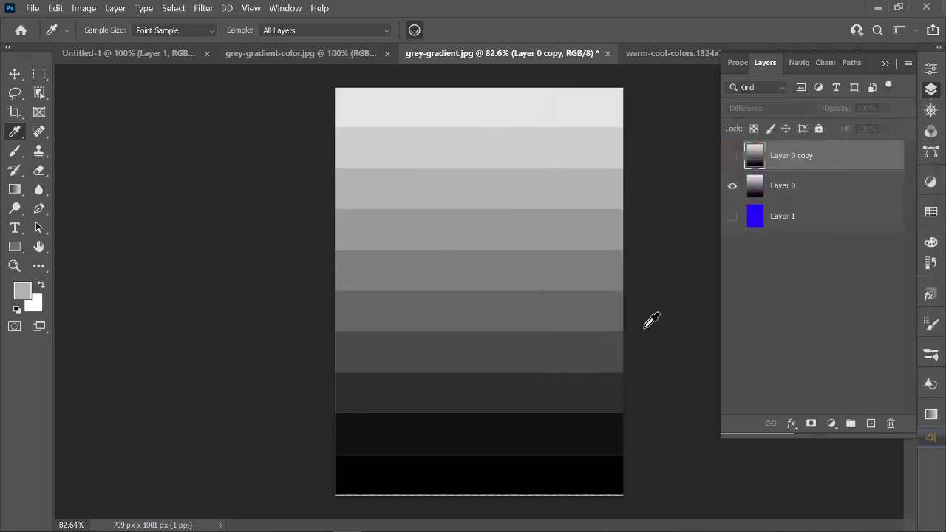
pyautogui.click(25, 294)
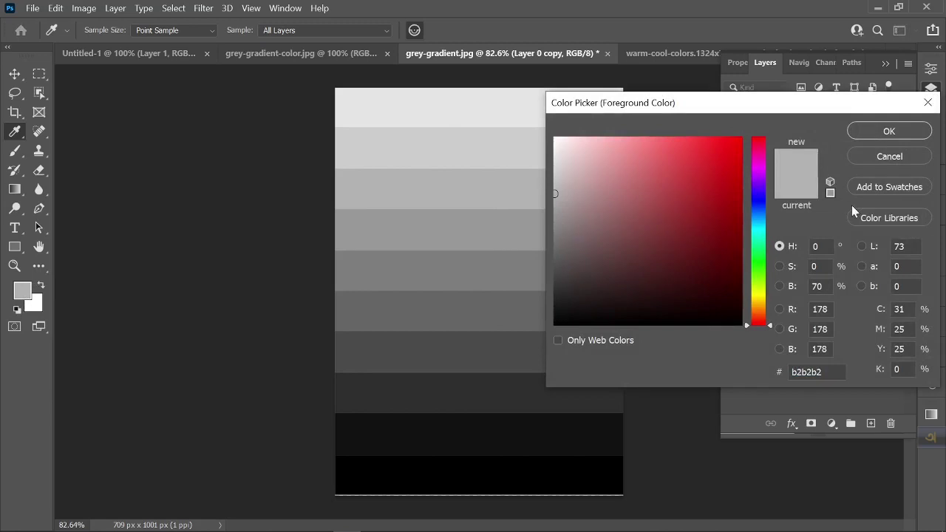
pyautogui.click(875, 156)
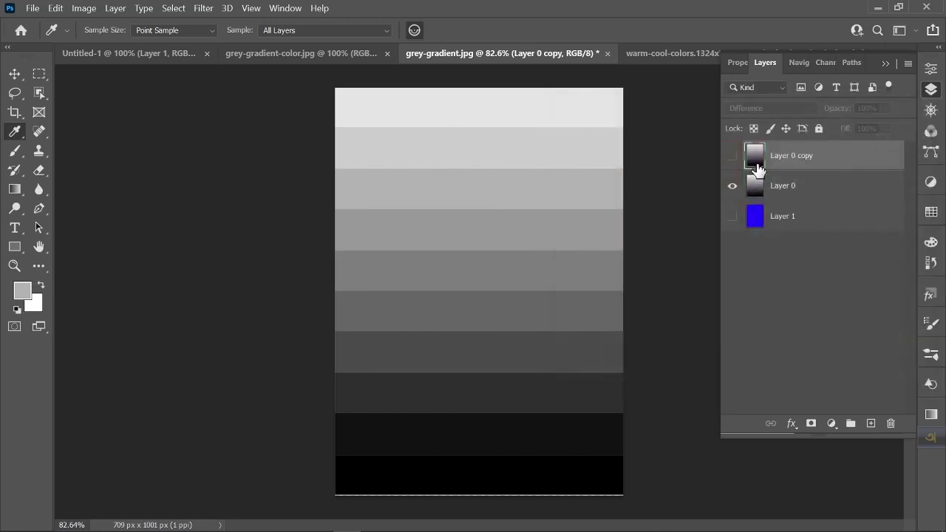
pyautogui.click(731, 158)
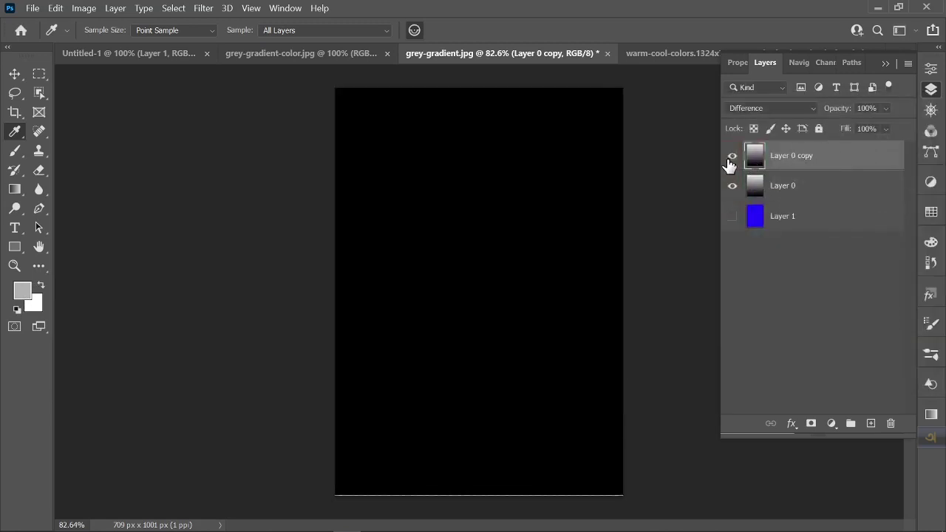
pyautogui.hotkey('ctrl', 't')
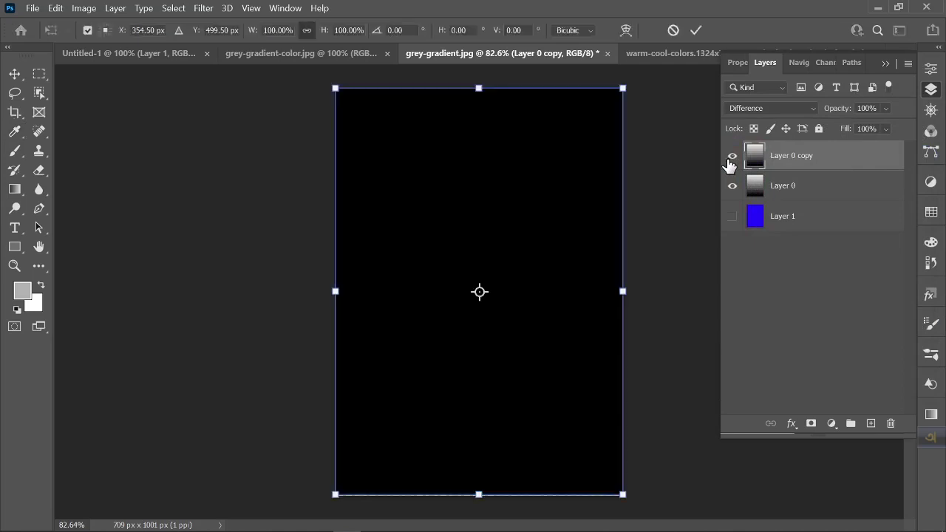
# Flip Layer 0 copy vertically so Difference shows grey bands mirrored around a dark centre
pyautogui.press('Escape')
pyautogui.click(731, 158)
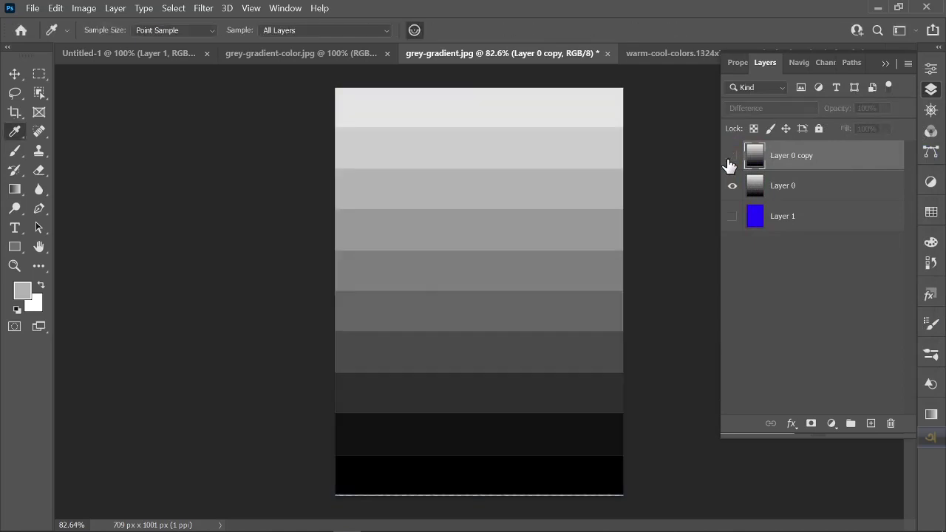
pyautogui.click(731, 158)
pyautogui.hotkey('ctrl', 't')
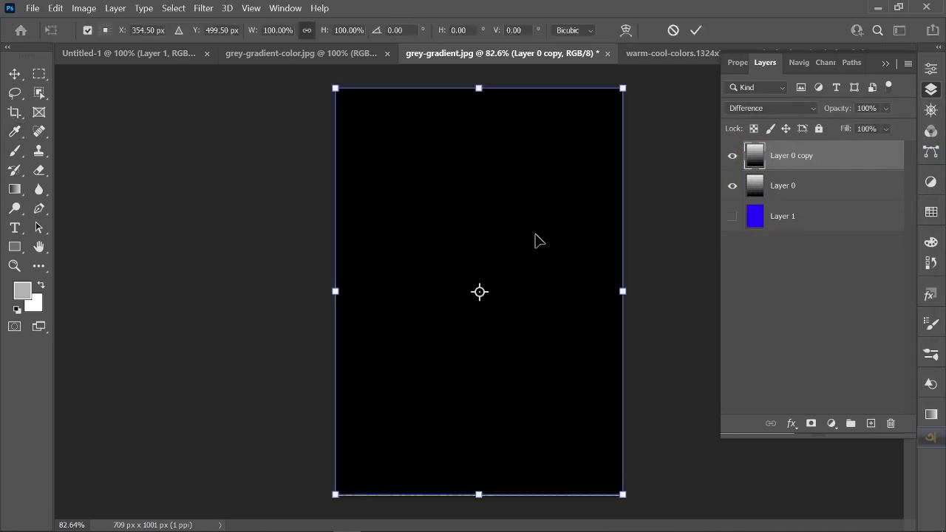
pyautogui.rightClick(535, 235)
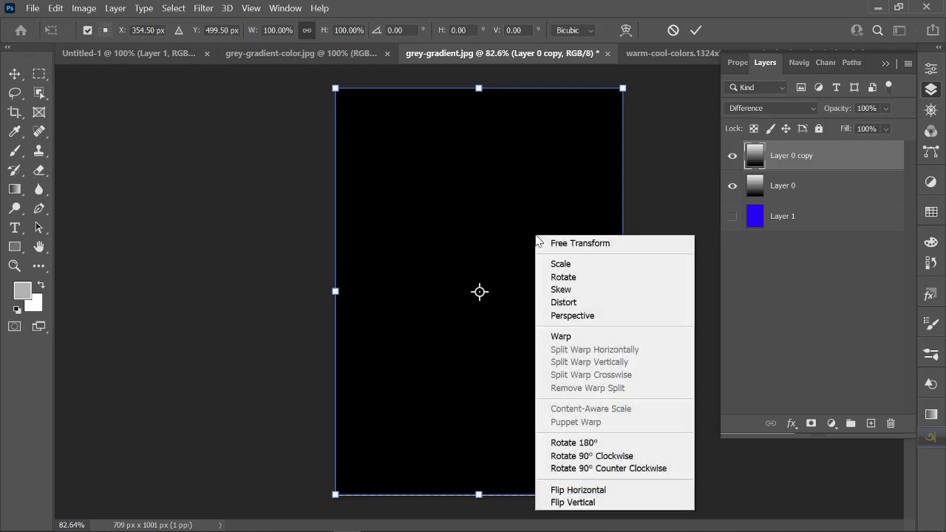
pyautogui.click(612, 503)
pyautogui.click(696, 31)
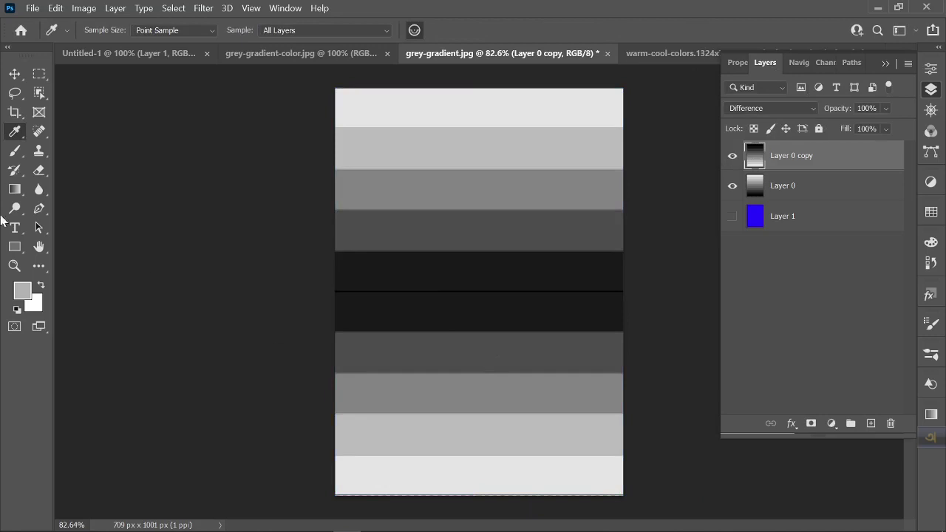
pyautogui.click(15, 73)
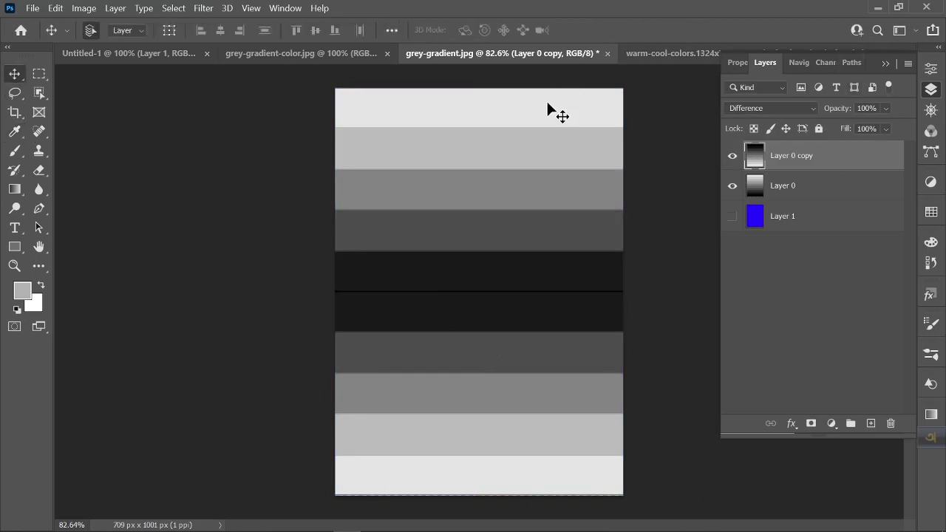
pyautogui.click(15, 131)
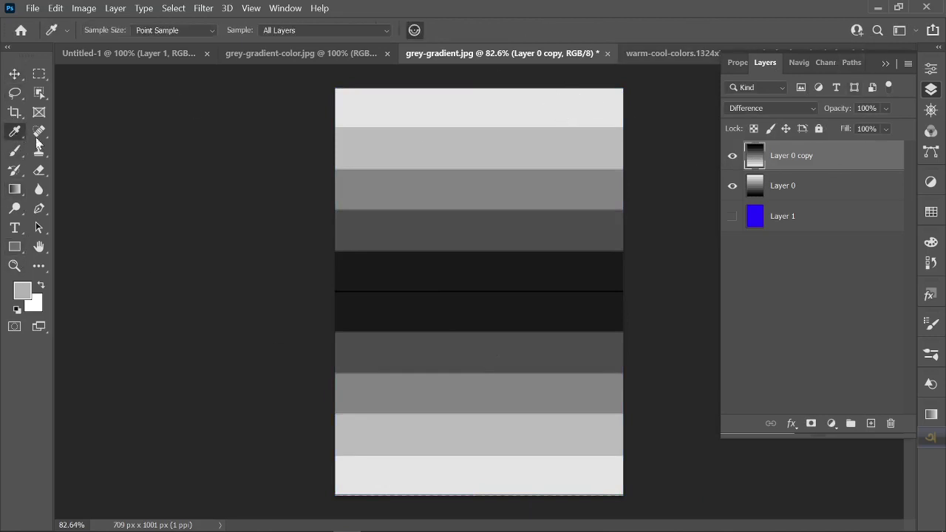
pyautogui.click(25, 291)
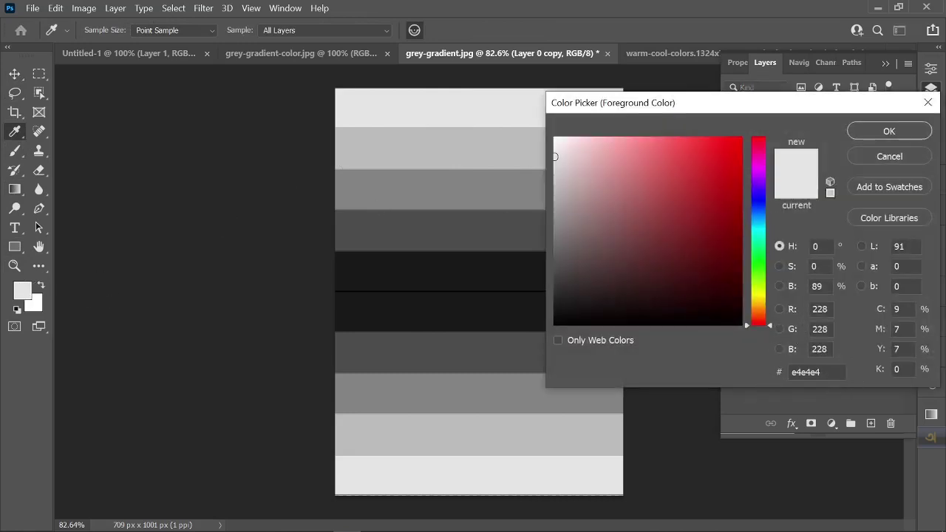
pyautogui.click(889, 130)
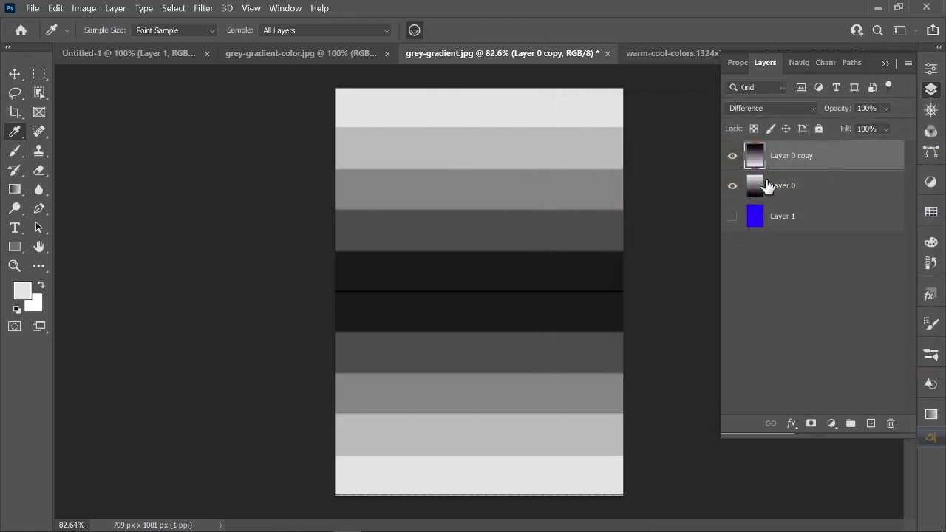
pyautogui.click(733, 155)
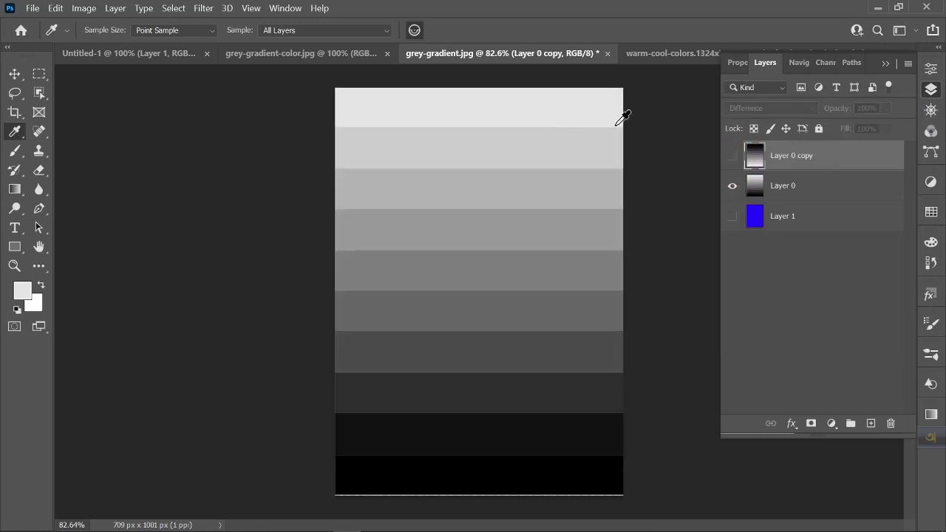
pyautogui.click(732, 156)
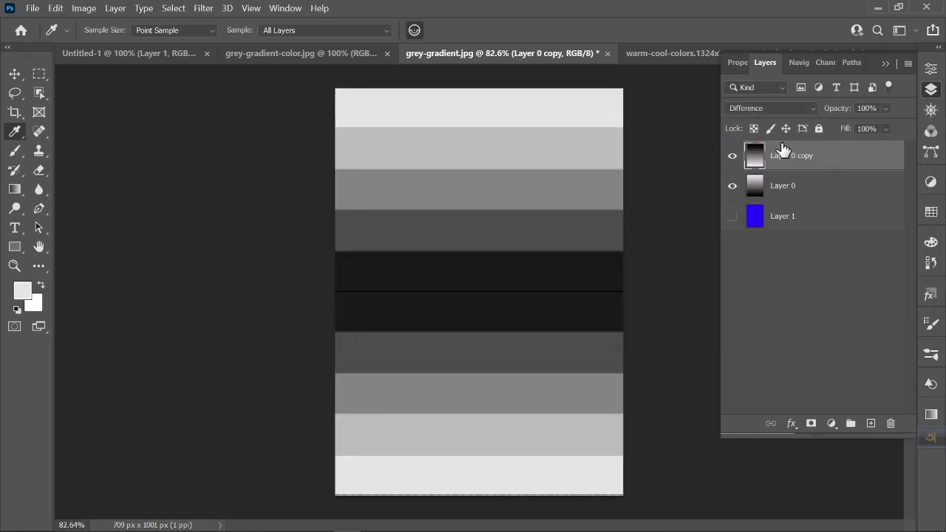
pyautogui.click(764, 110)
pyautogui.click(741, 121)
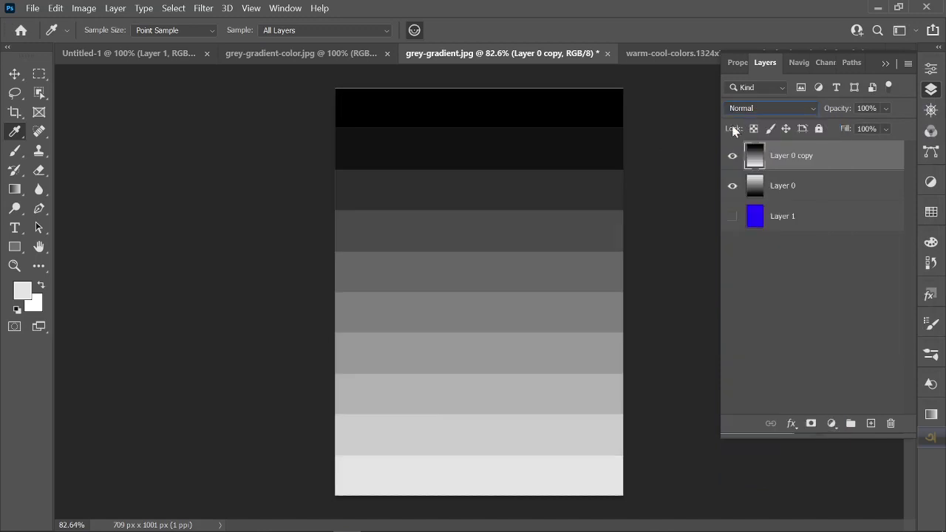
pyautogui.click(531, 103)
pyautogui.click(21, 292)
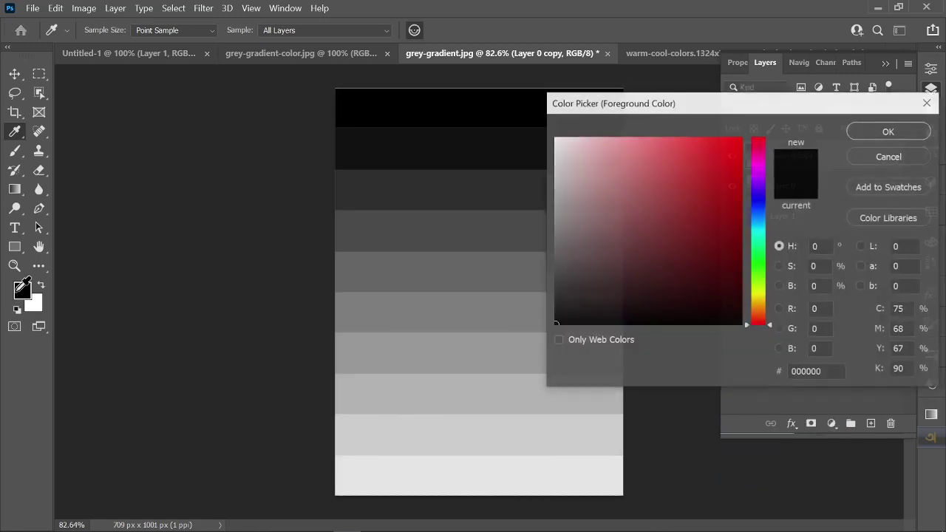
pyautogui.click(881, 135)
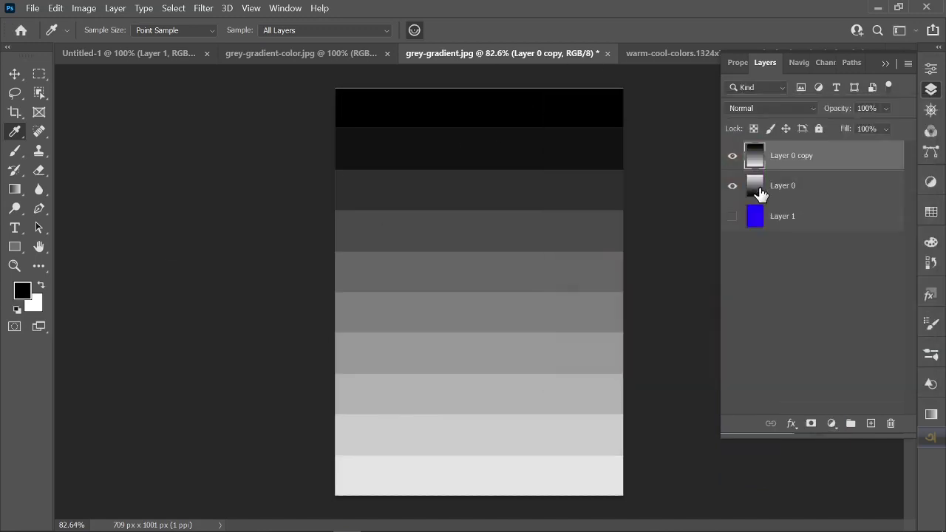
pyautogui.click(733, 156)
pyautogui.click(759, 181)
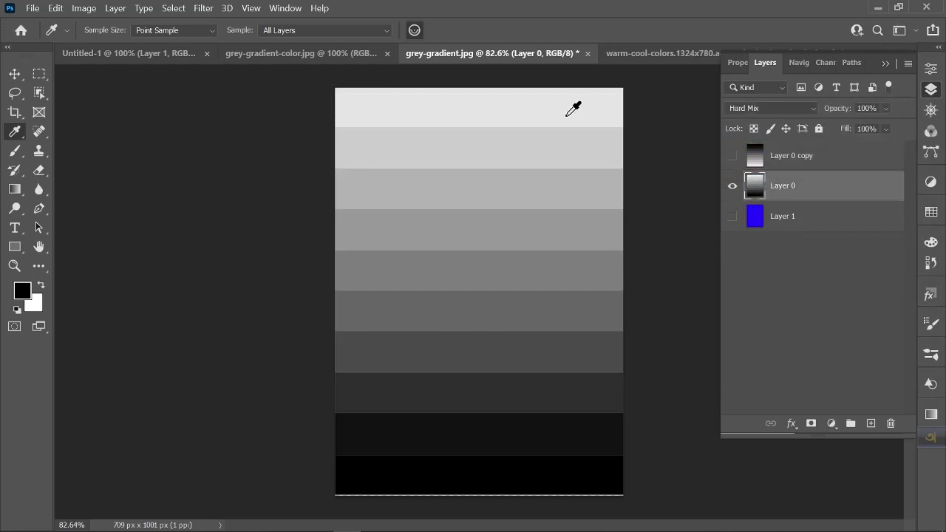
pyautogui.click(568, 111)
pyautogui.click(23, 290)
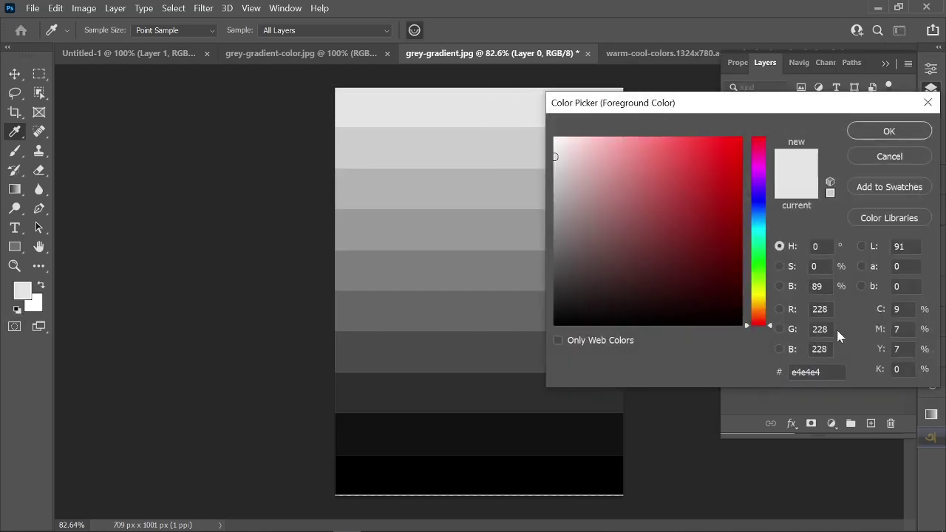
pyautogui.click(859, 134)
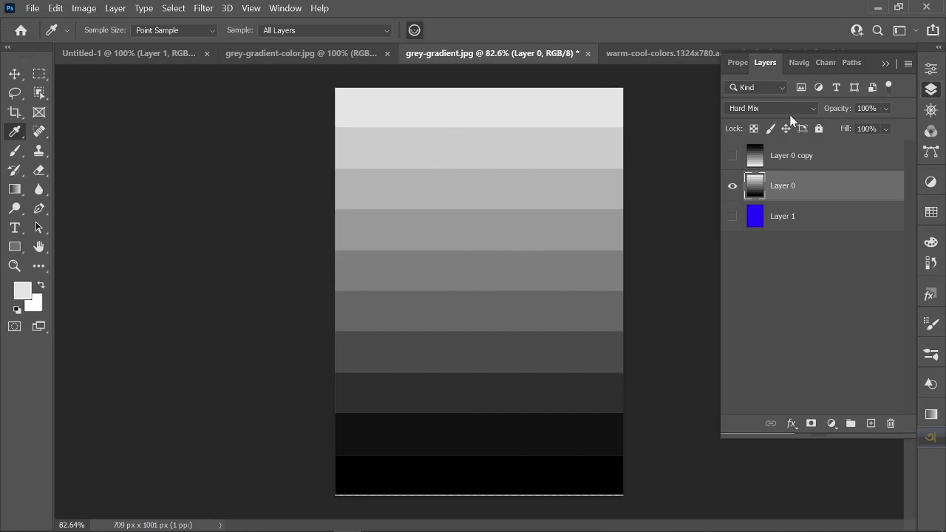
pyautogui.click(732, 156)
pyautogui.click(803, 157)
pyautogui.click(771, 108)
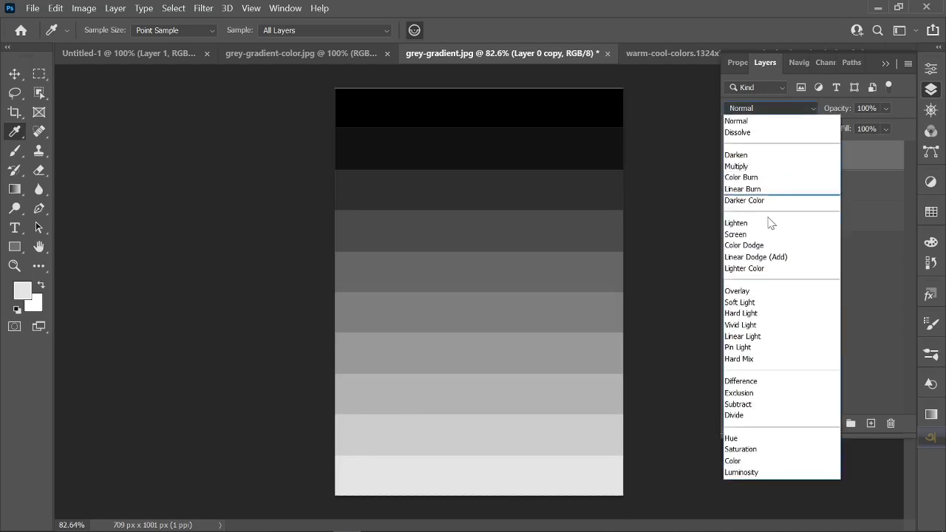
pyautogui.click(753, 381)
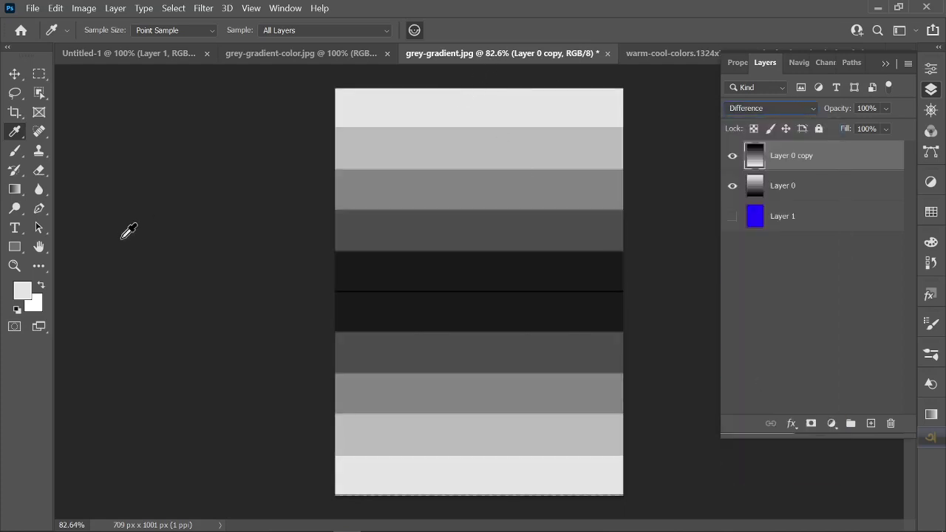
pyautogui.click(25, 294)
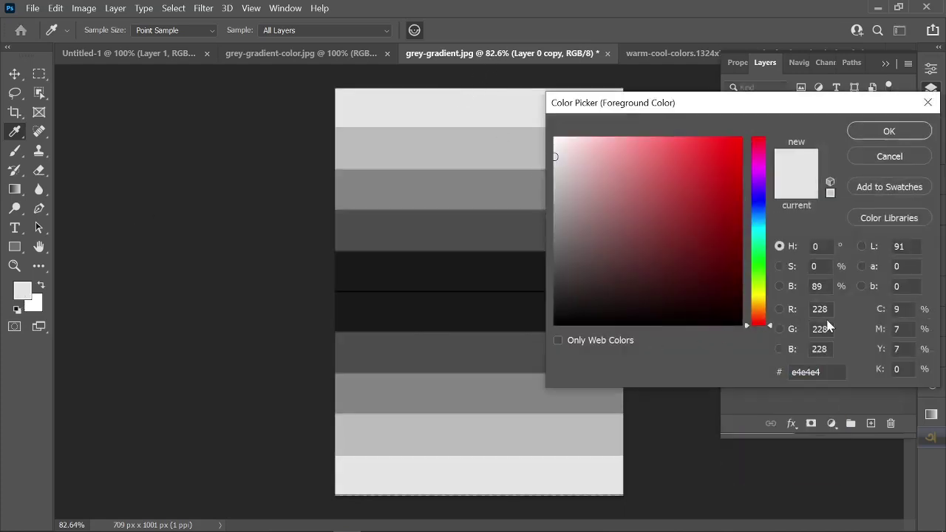
pyautogui.click(898, 154)
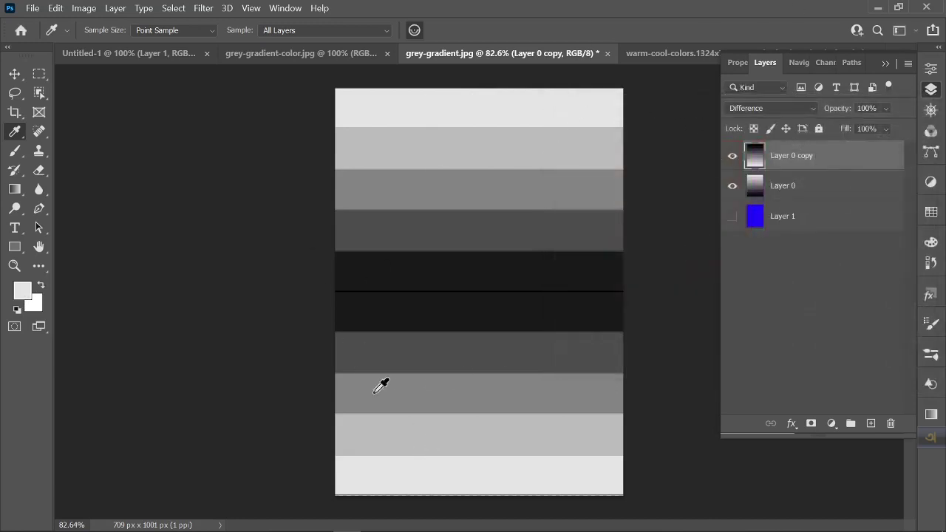
pyautogui.click(644, 60)
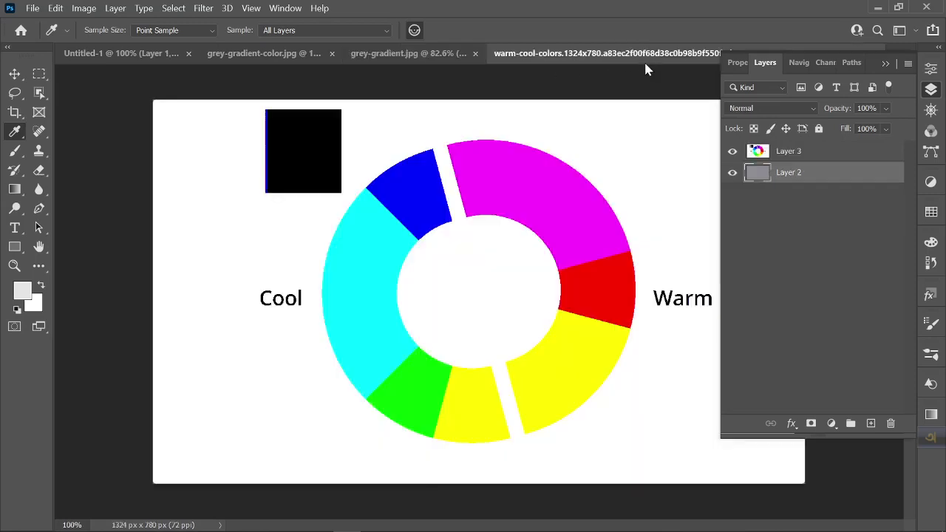
pyautogui.hotkey('ctrl', 'shift', 'Tab')
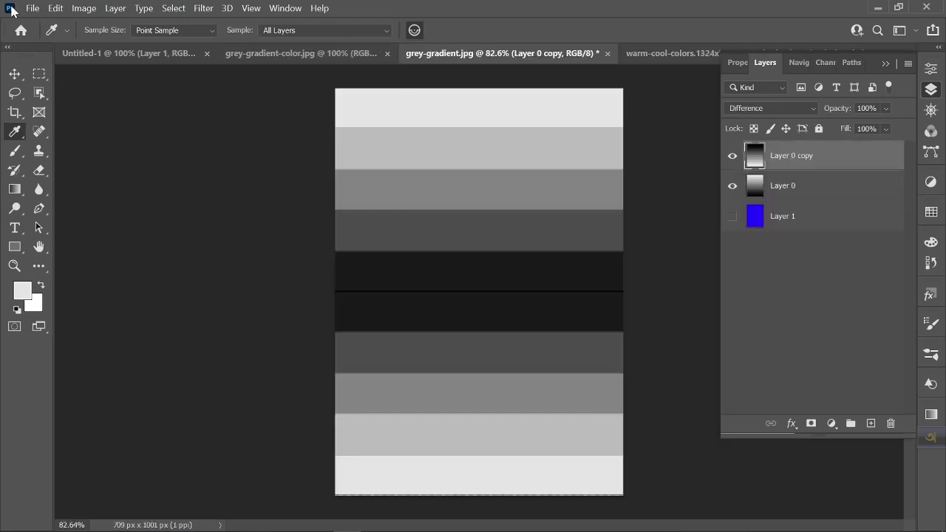
# Open the dave-hoefler seascape photo from the Downloads folder
pyautogui.click(32, 9)
pyautogui.click(50, 38)
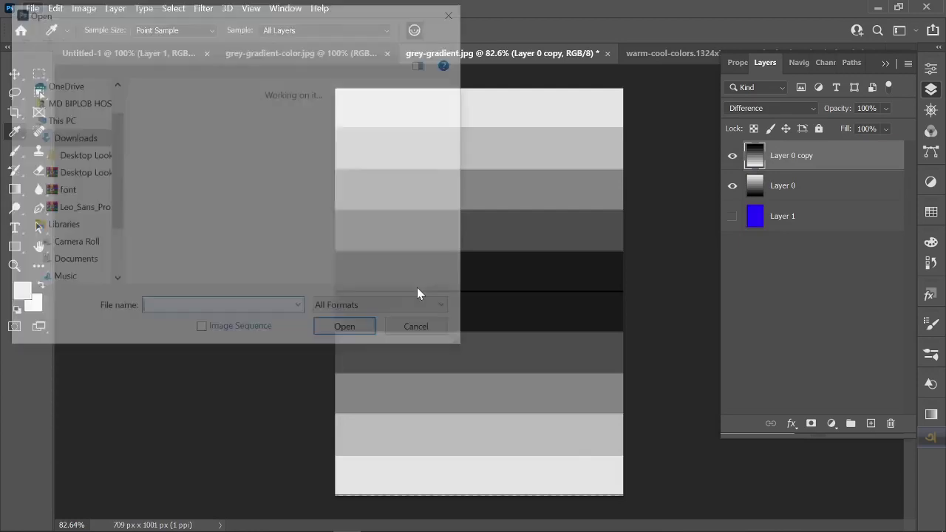
pyautogui.scroll(-3, 415, 294)
pyautogui.scroll(-1, 415, 294)
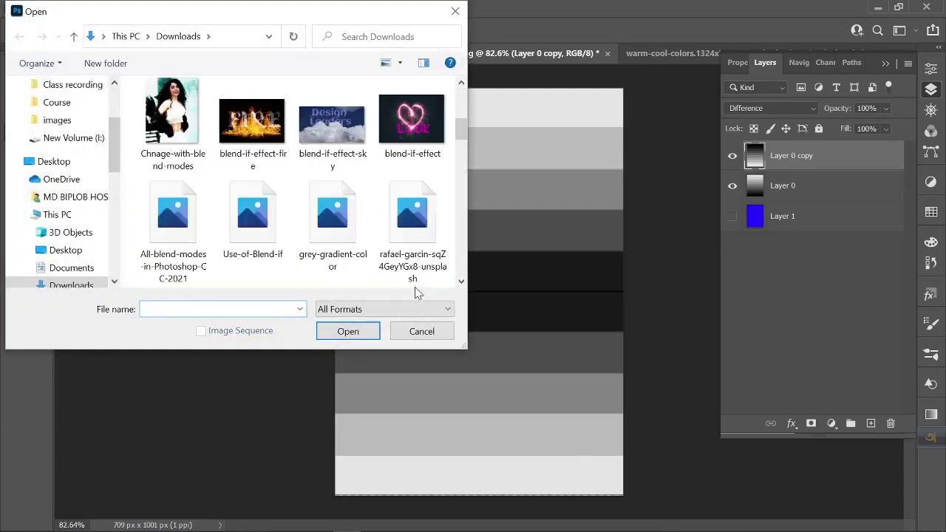
pyautogui.scroll(-1, 415, 293)
pyautogui.scroll(-1, 415, 293)
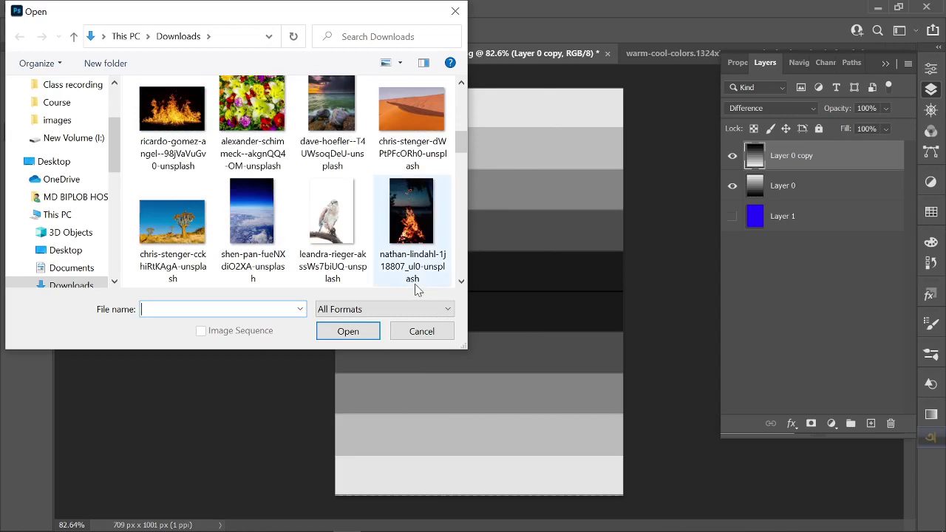
pyautogui.moveTo(412, 229)
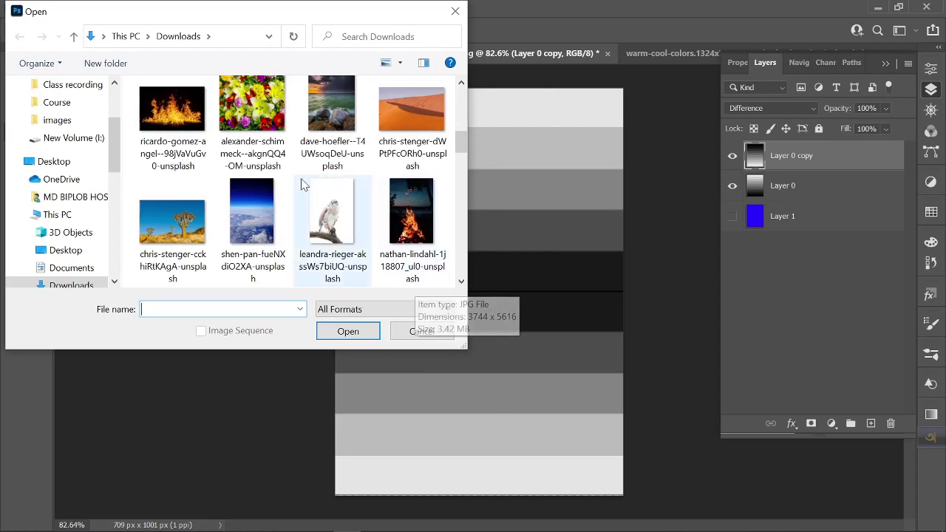
pyautogui.click(332, 110)
pyautogui.click(348, 331)
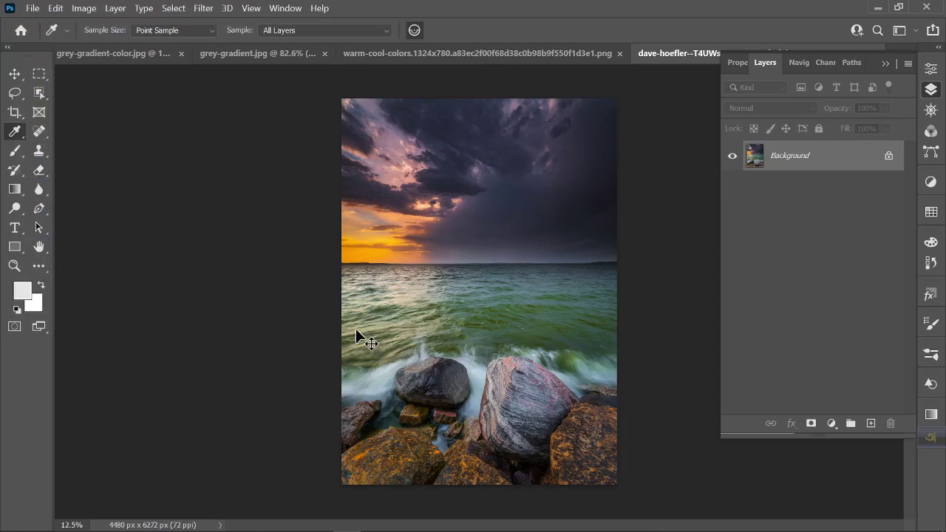
# Fit the photo, unlock the background, duplicate it, and set the copy to Difference
pyautogui.hotkey('ctrl', '0')
pyautogui.click(889, 157)
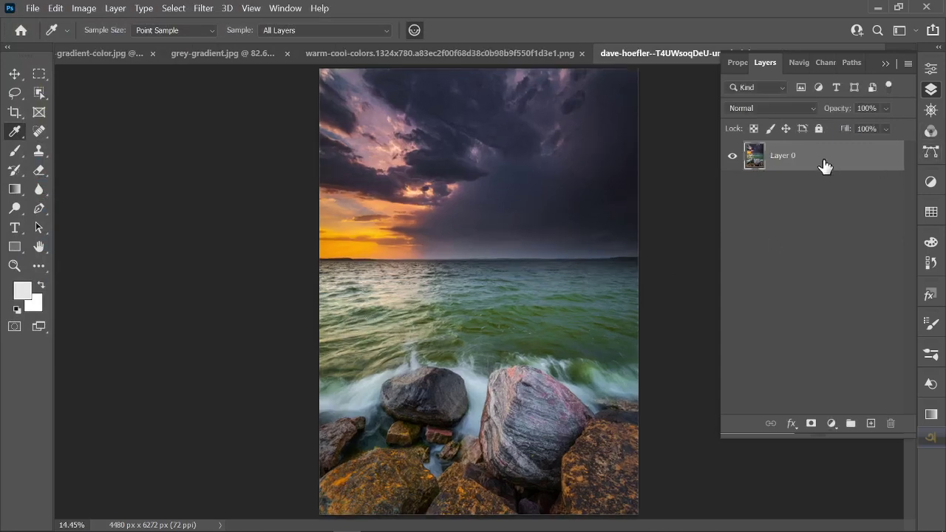
pyautogui.hotkey('ctrl', 'j')
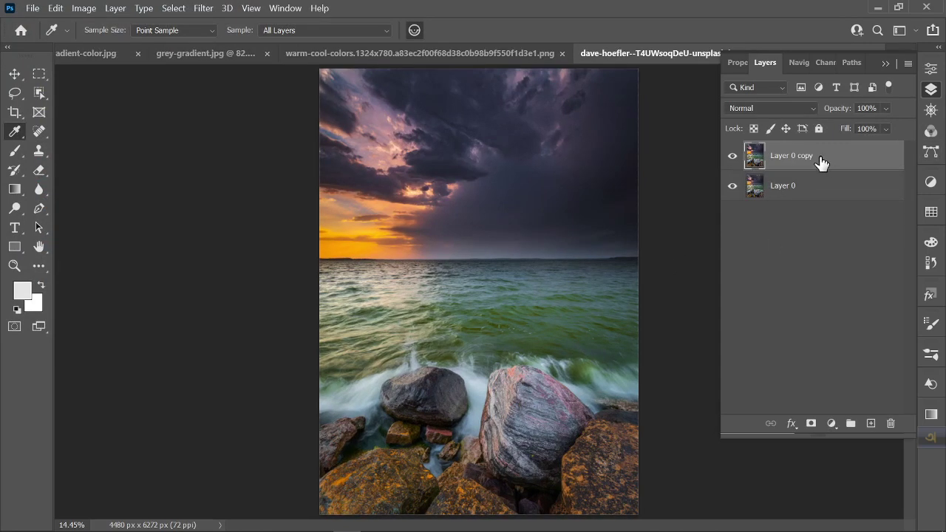
pyautogui.click(767, 111)
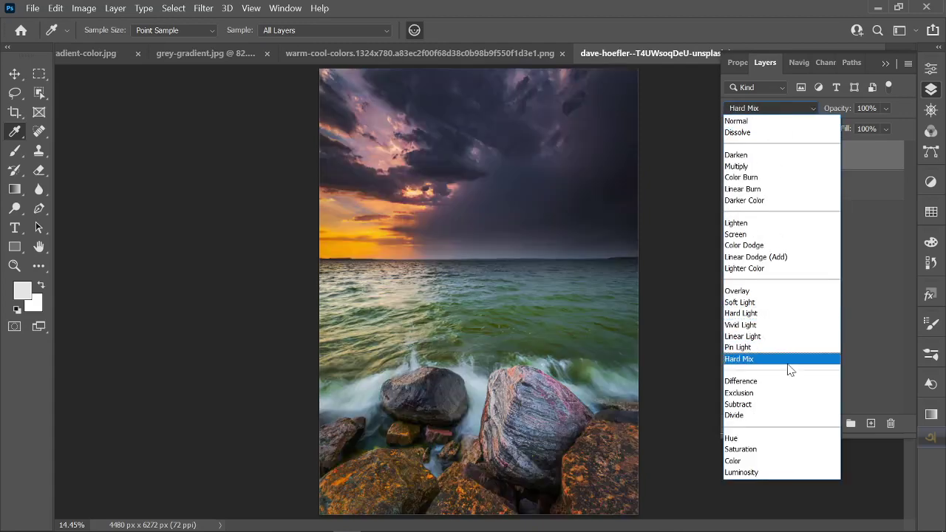
pyautogui.click(768, 382)
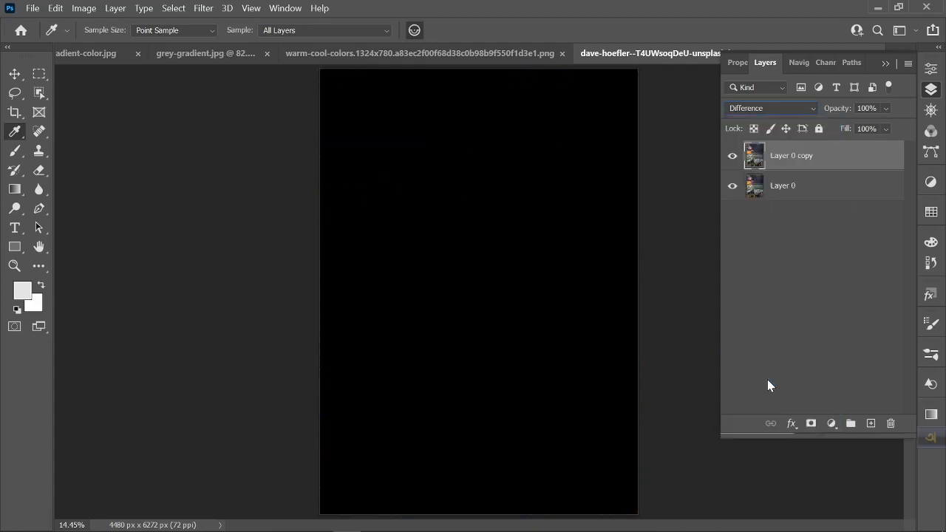
pyautogui.click(15, 74)
# Drag the Difference copy out of alignment, ending about 90 px vertically offset
pyautogui.moveTo(376, 164); pyautogui.dragTo(382, 163)
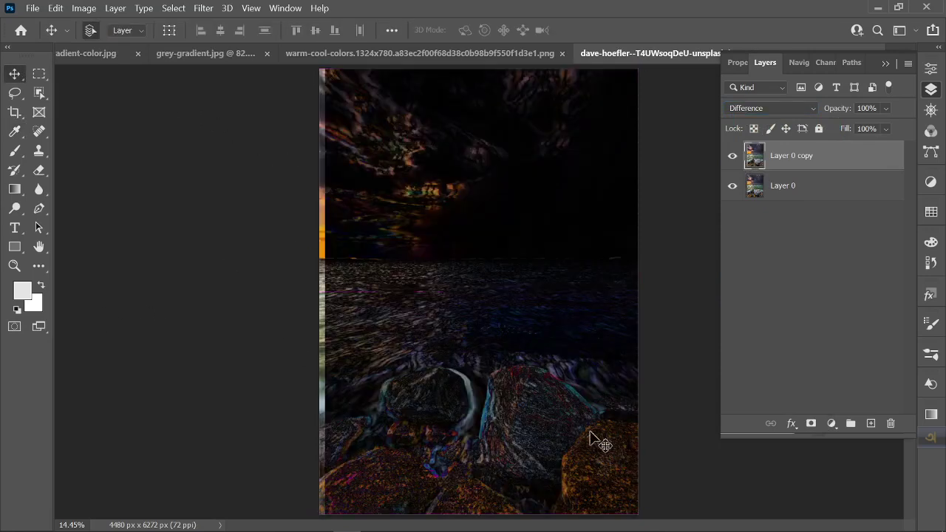
pyautogui.moveTo(475, 356); pyautogui.dragTo(475, 348)
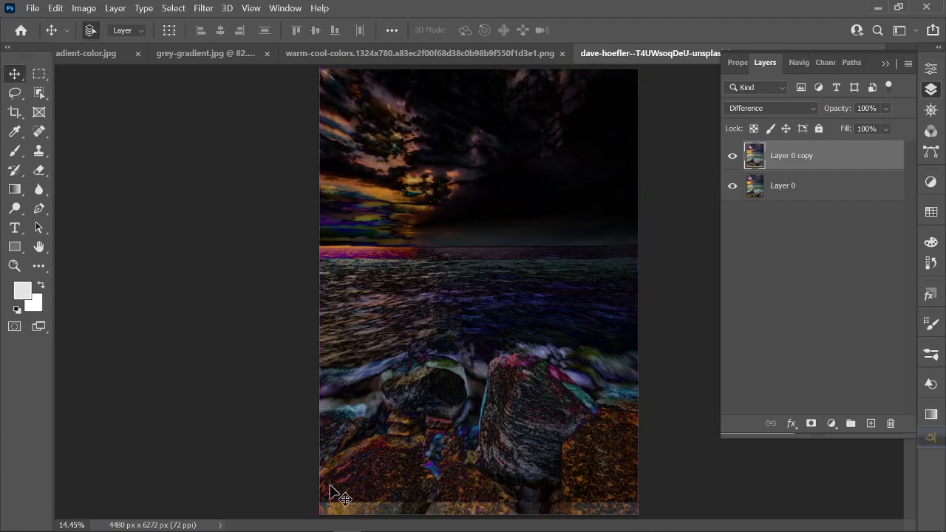
pyautogui.moveTo(492, 285); pyautogui.dragTo(484, 279)
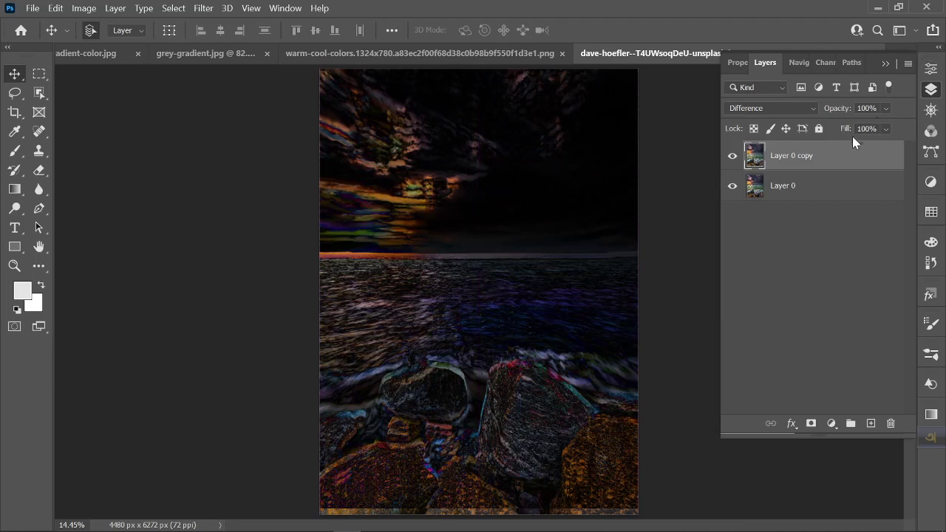
# Lower the copy's opacity to 63% and fill, reposition it, and toggle it to compare
pyautogui.moveTo(845, 135); pyautogui.dragTo(823, 133)
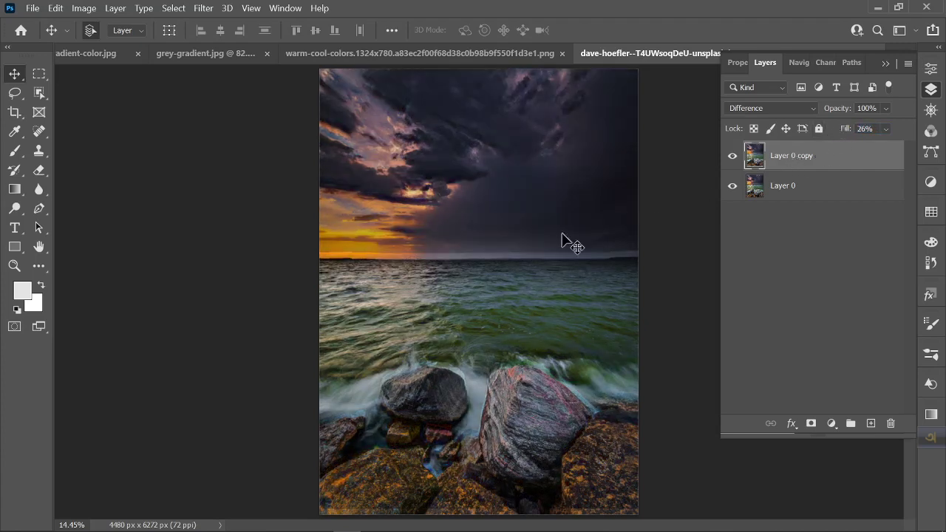
pyautogui.moveTo(517, 215); pyautogui.dragTo(517, 222)
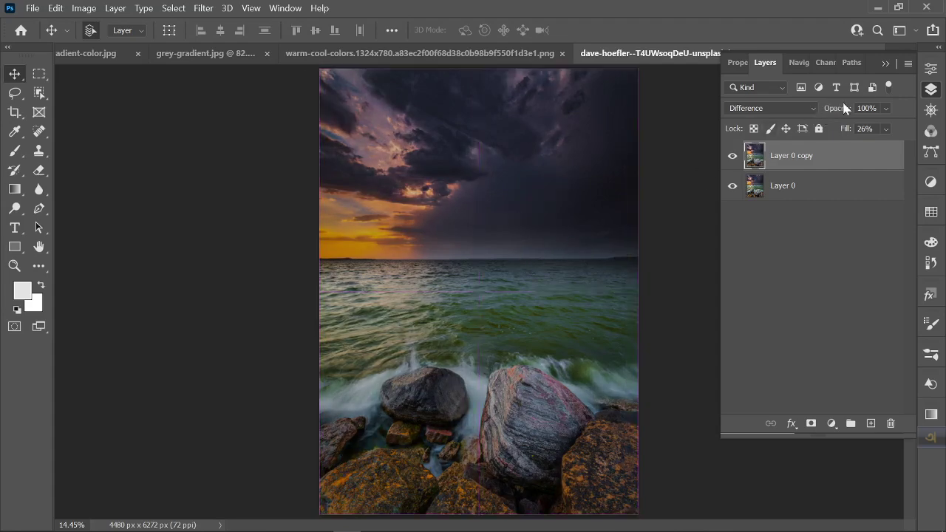
pyautogui.moveTo(845, 109); pyautogui.dragTo(829, 118)
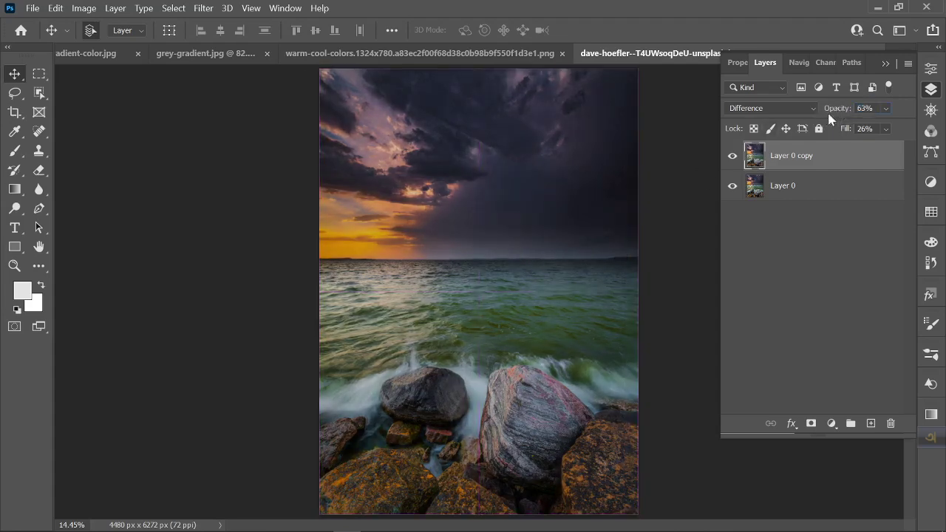
pyautogui.moveTo(844, 130); pyautogui.dragTo(835, 132)
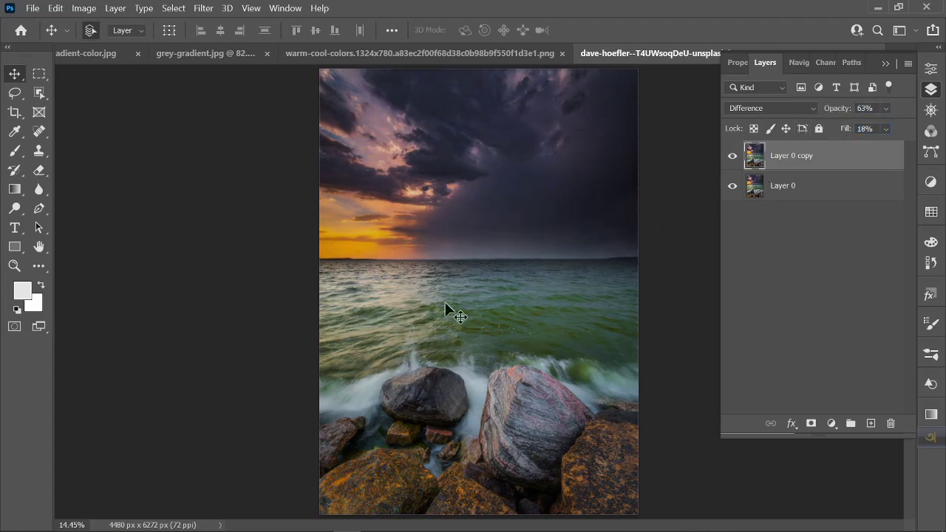
pyautogui.click(734, 157)
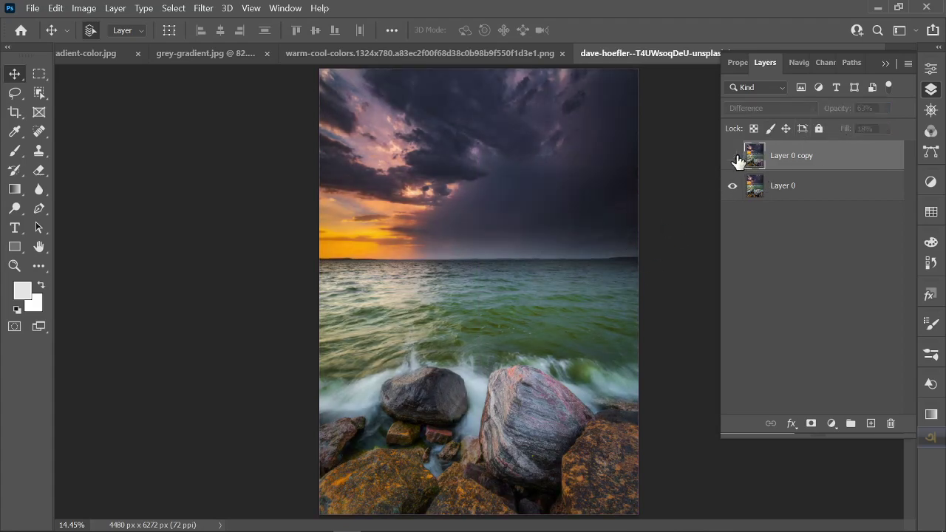
pyautogui.click(732, 156)
# Set the copy's Fill to 57%, shift it about 83 px right, then delete it
pyautogui.click(865, 129)
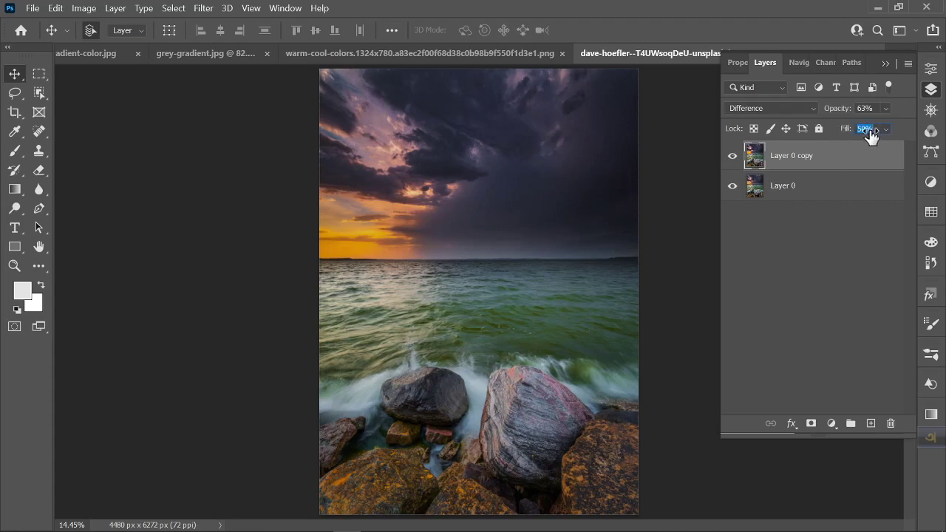
pyautogui.write('57')
pyautogui.press('Return')
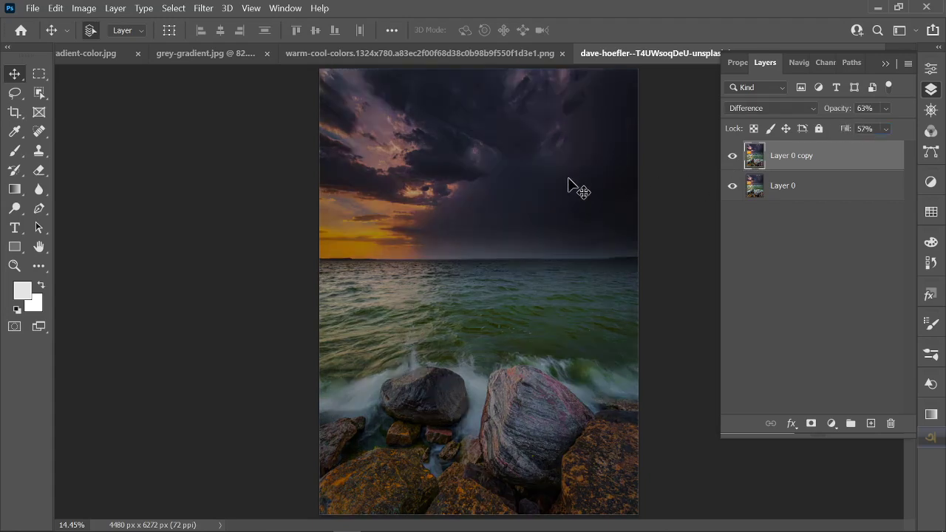
pyautogui.moveTo(561, 179); pyautogui.dragTo(569, 178)
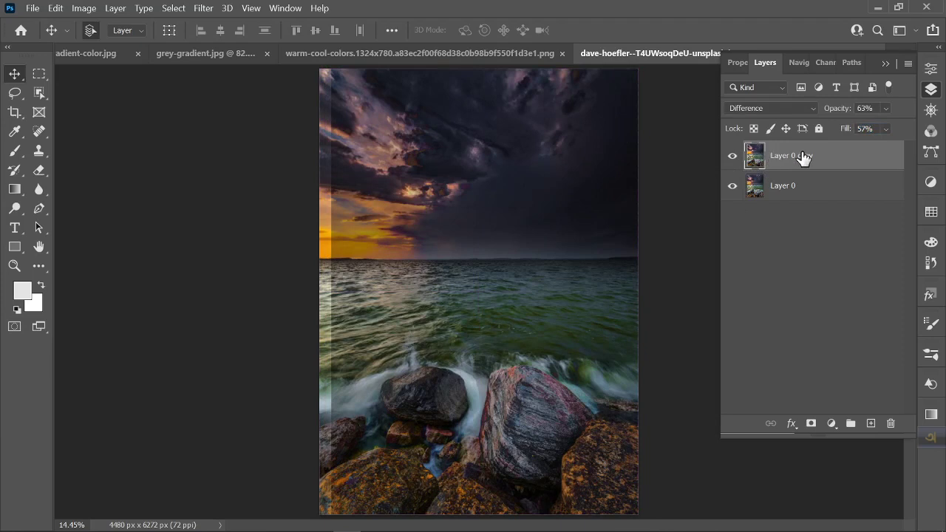
pyautogui.press('Delete')
# Set Layer 0 to Exclusion blending and duplicate it
pyautogui.click(769, 108)
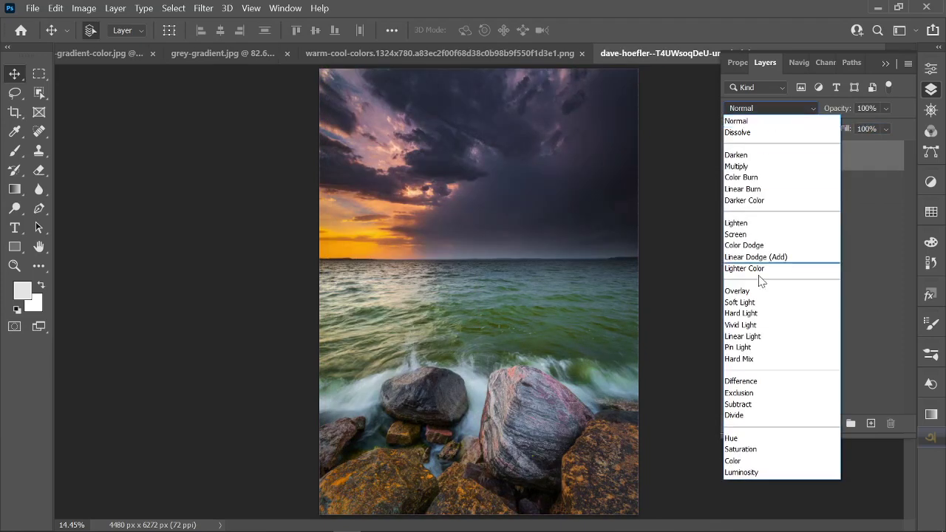
pyautogui.click(765, 394)
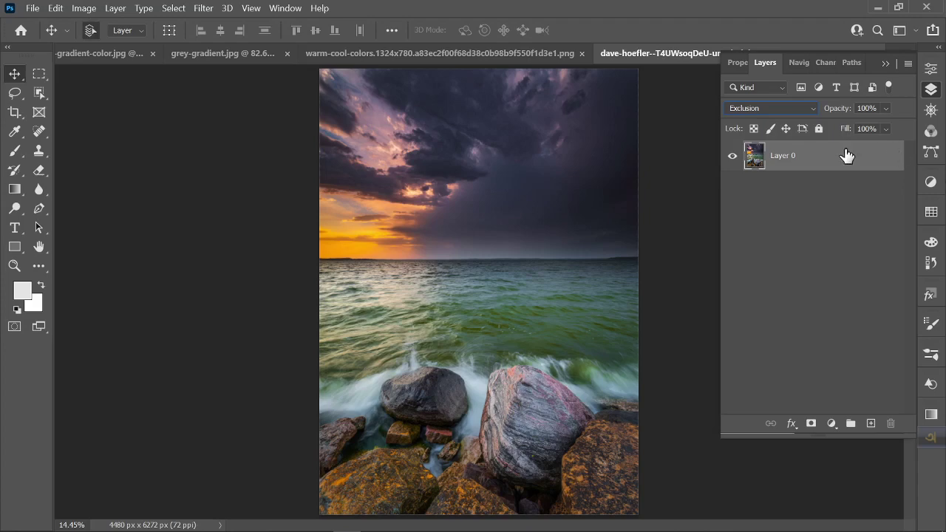
pyautogui.hotkey('ctrl', 'j')
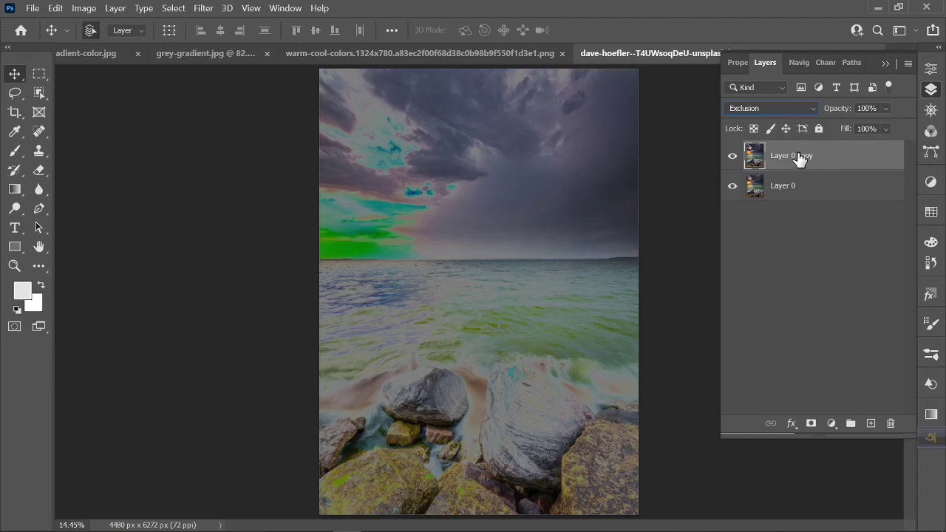
# On grey-gradient.jpg, set Layer 0 copy to Normal blending and move Layer 0 above it
pyautogui.click(448, 51)
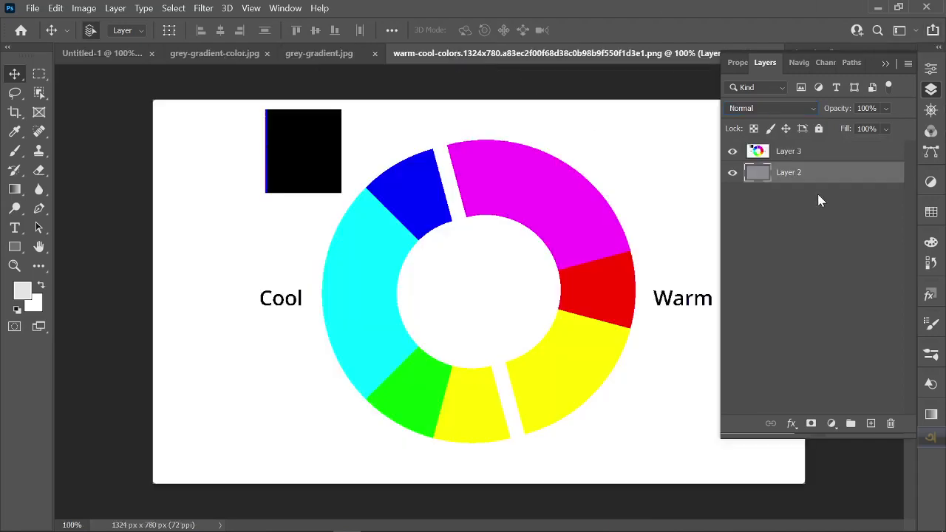
pyautogui.click(319, 53)
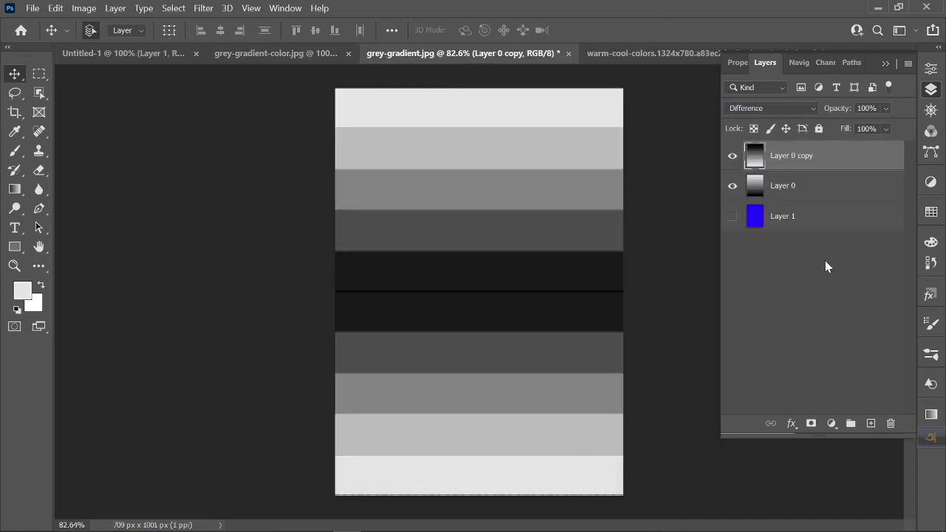
pyautogui.click(765, 109)
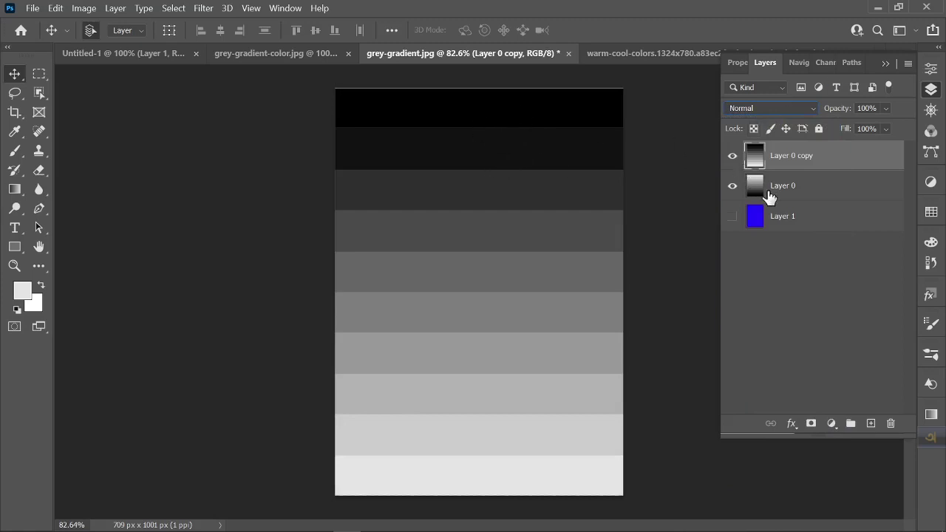
pyautogui.click(733, 156)
pyautogui.click(794, 192)
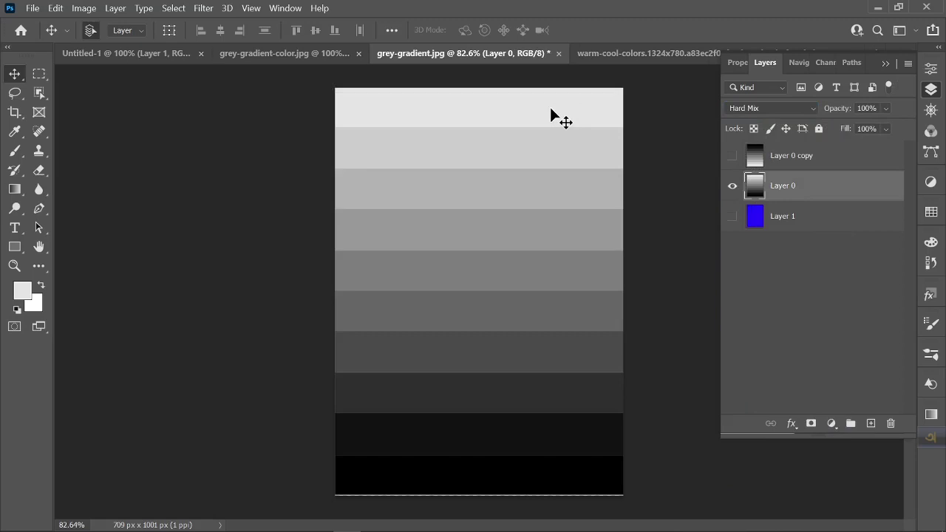
pyautogui.moveTo(777, 185)
pyautogui.mouseDown()
pyautogui.moveTo(784, 159)
pyautogui.moveTo(825, 201)
pyautogui.mouseUp()
# Toggle layer visibility to compare the stack, then set Layer 0 to Normal blending
pyautogui.click(732, 156)
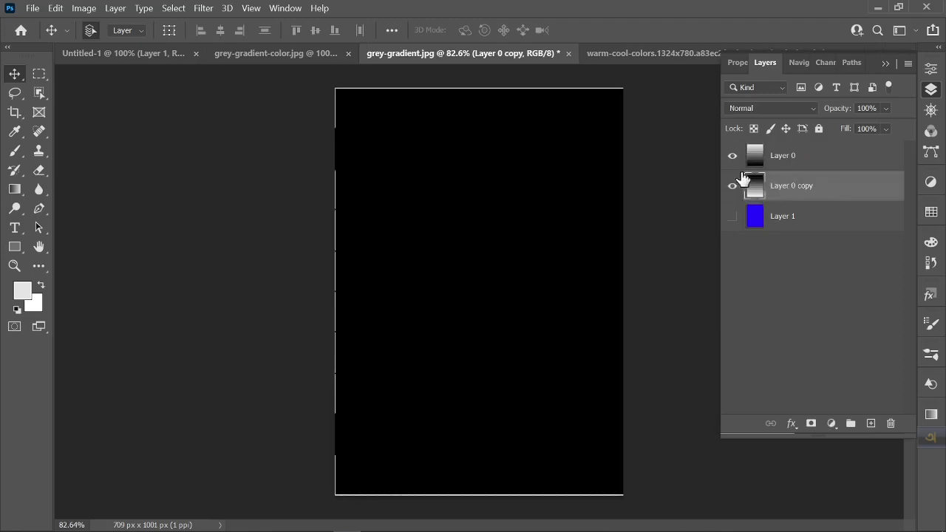
pyautogui.click(733, 155)
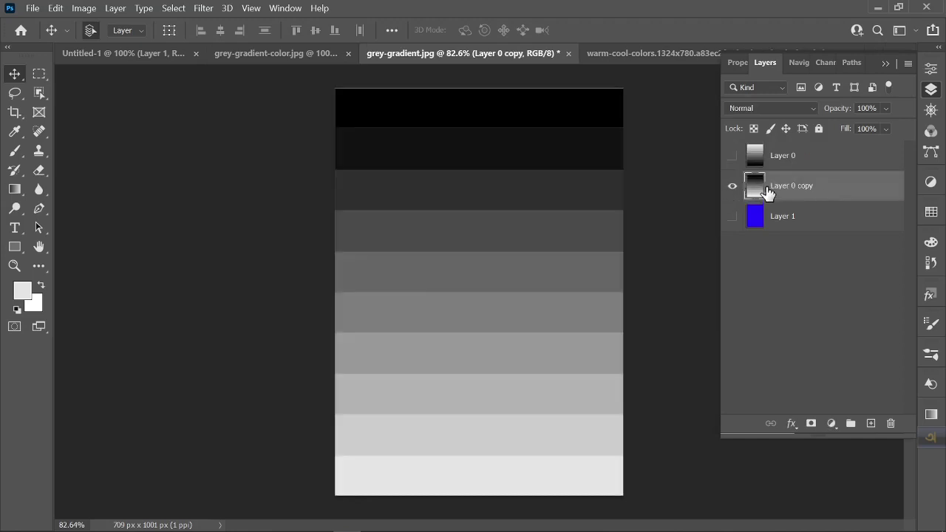
pyautogui.click(732, 156)
pyautogui.click(754, 153)
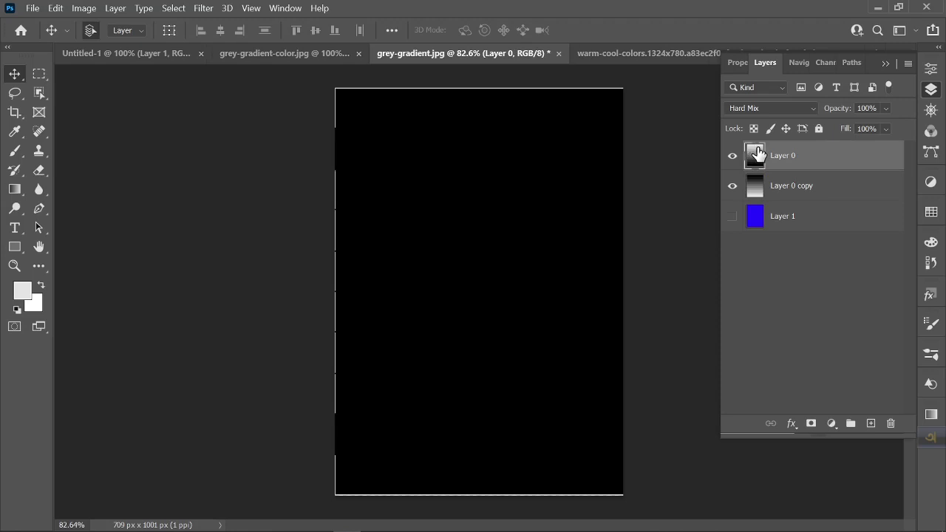
pyautogui.click(763, 110)
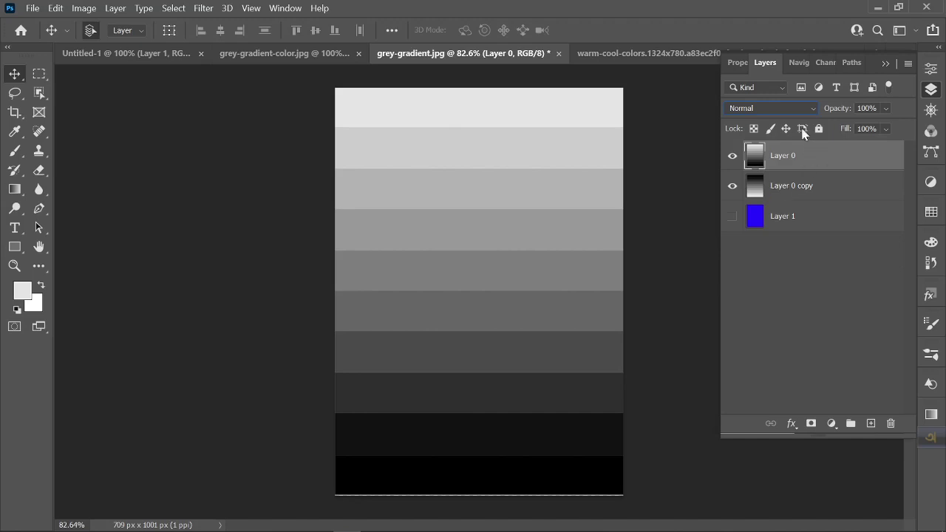
# Compare Exclusion and Difference on the top gradient layer, keep Exclusion, then view the warm-cool-colors wheel
pyautogui.click(779, 110)
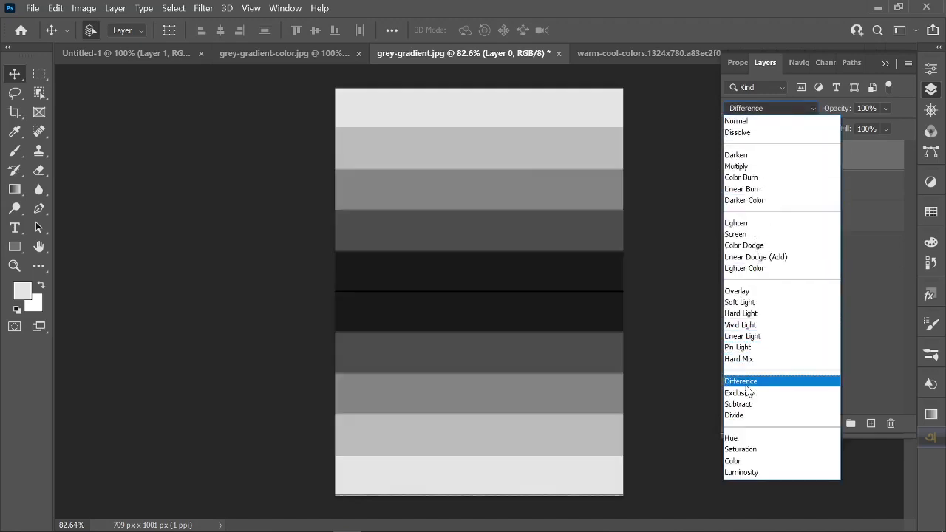
pyautogui.click(748, 394)
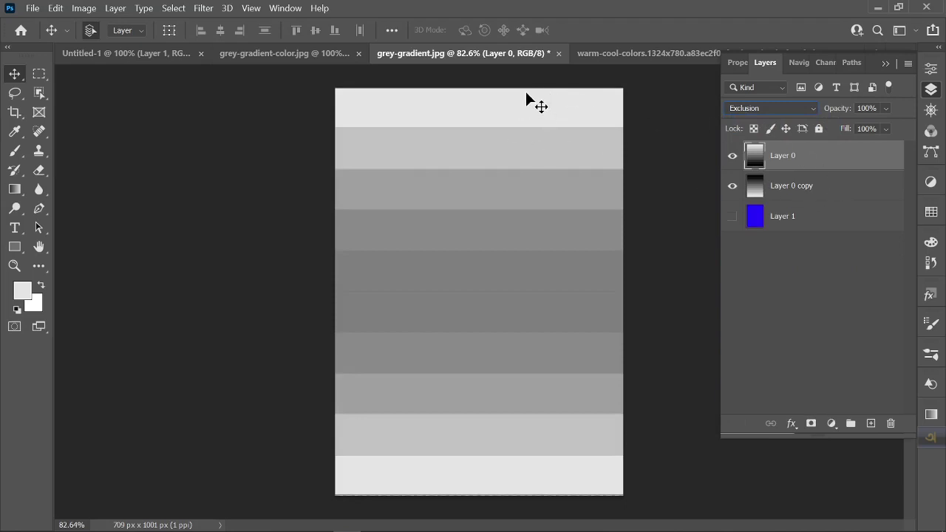
pyautogui.click(767, 111)
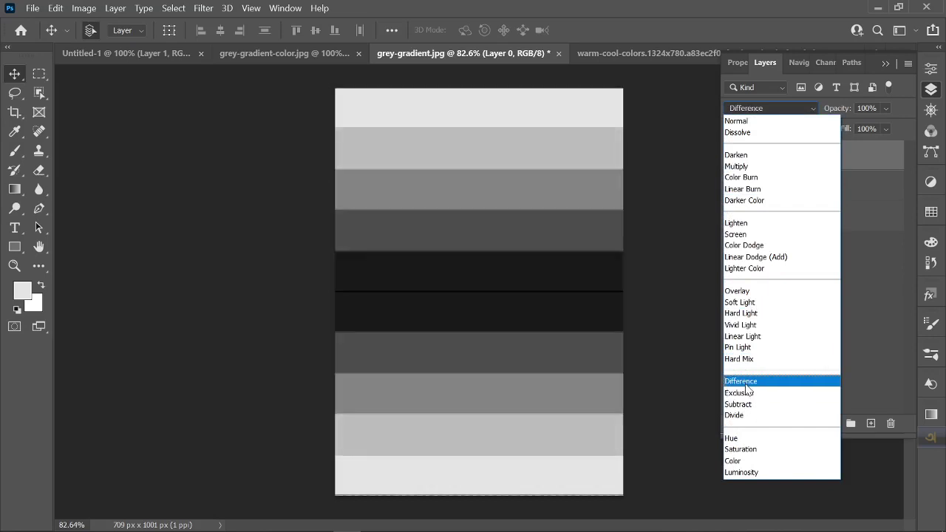
pyautogui.click(747, 383)
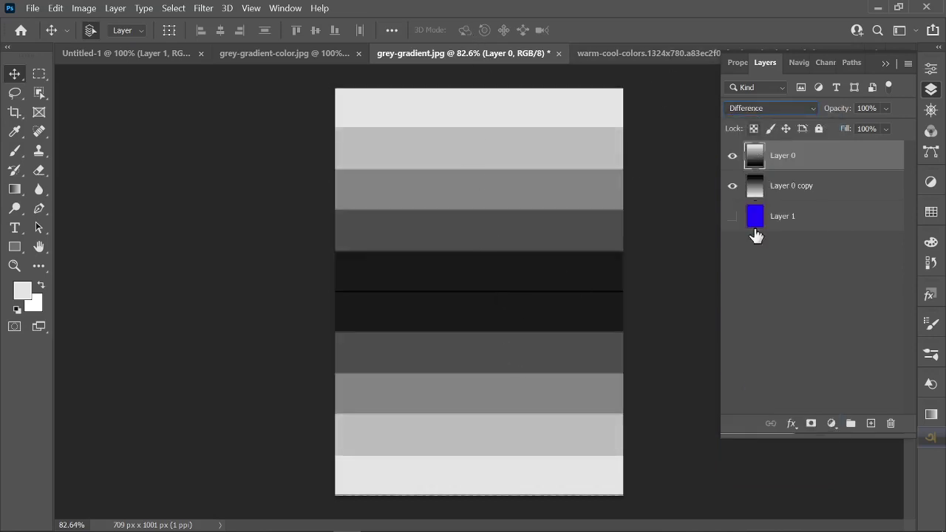
pyautogui.click(768, 108)
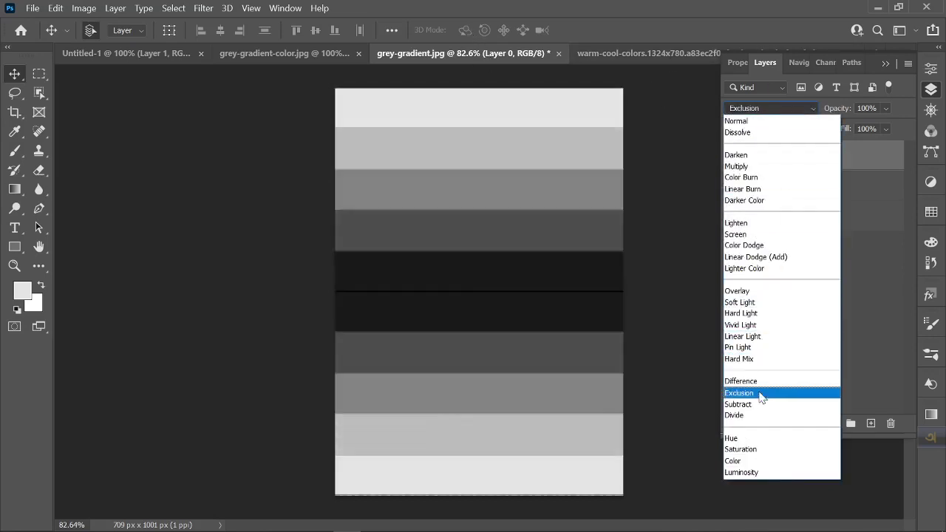
pyautogui.click(752, 383)
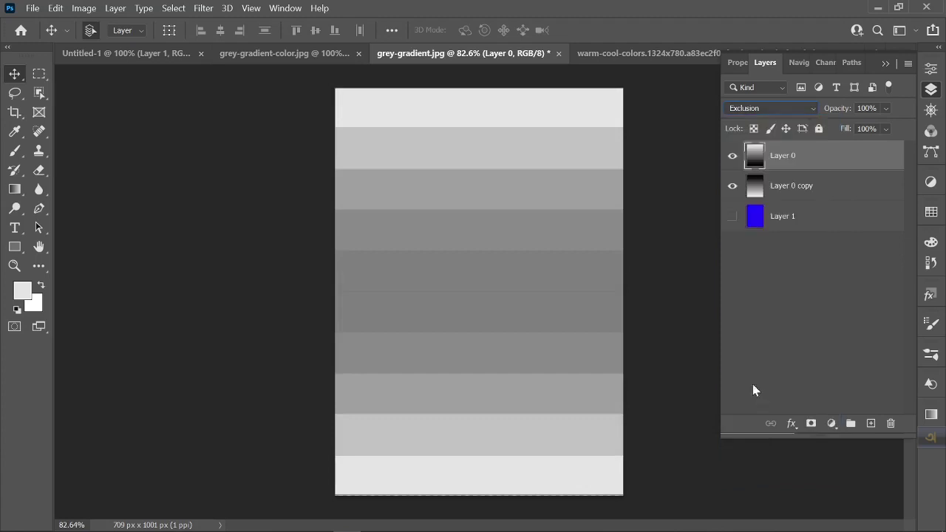
pyautogui.click(617, 57)
# Switch to the rocky seashore photo and show its layers
pyautogui.click(887, 56)
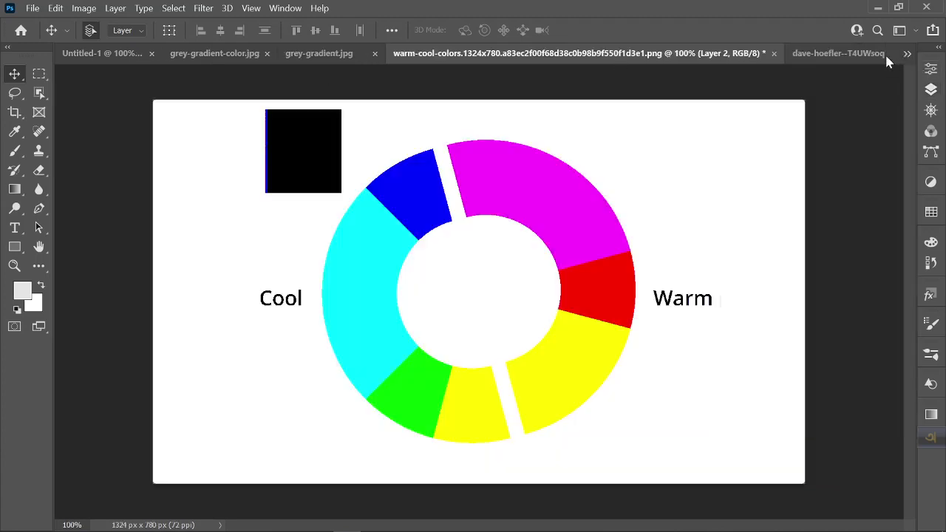
pyautogui.click(908, 53)
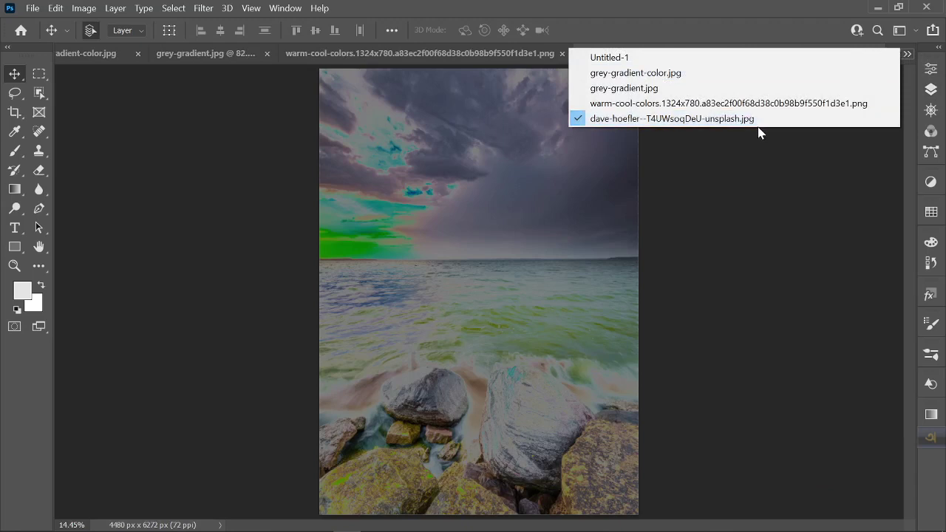
pyautogui.click(739, 119)
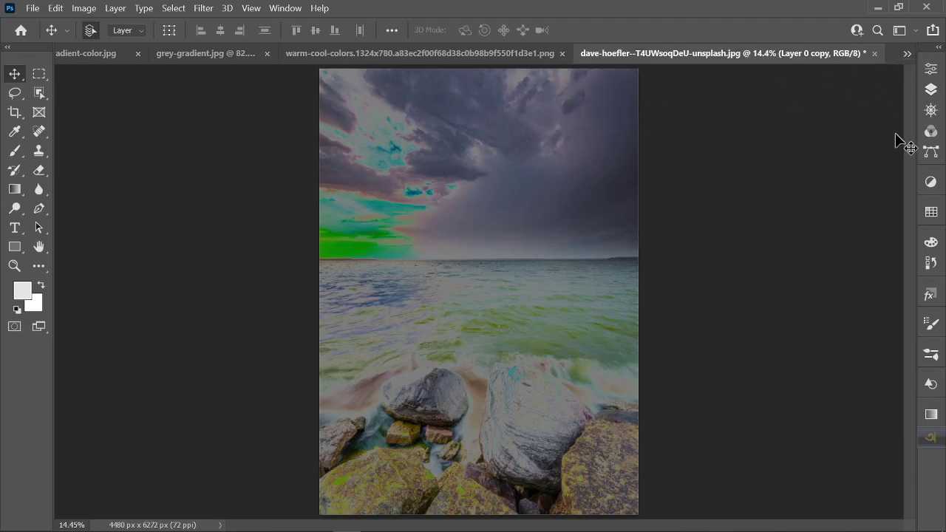
pyautogui.click(931, 89)
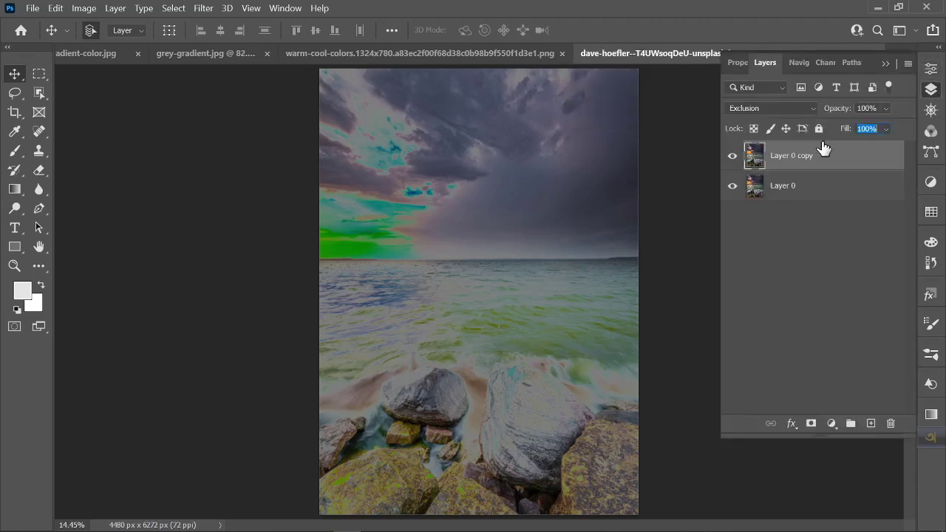
# Keep Layer 0 copy in Exclusion and lower its fill to 48%
pyautogui.click(767, 111)
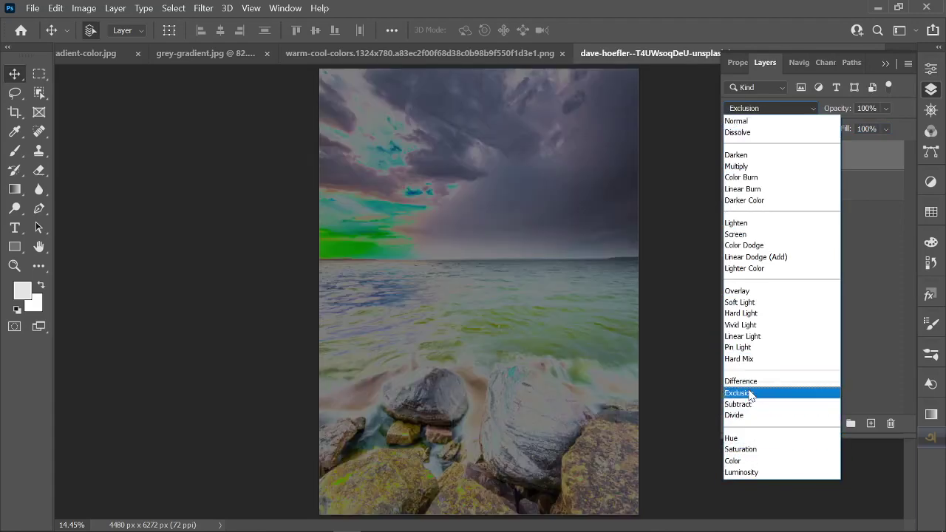
pyautogui.click(749, 395)
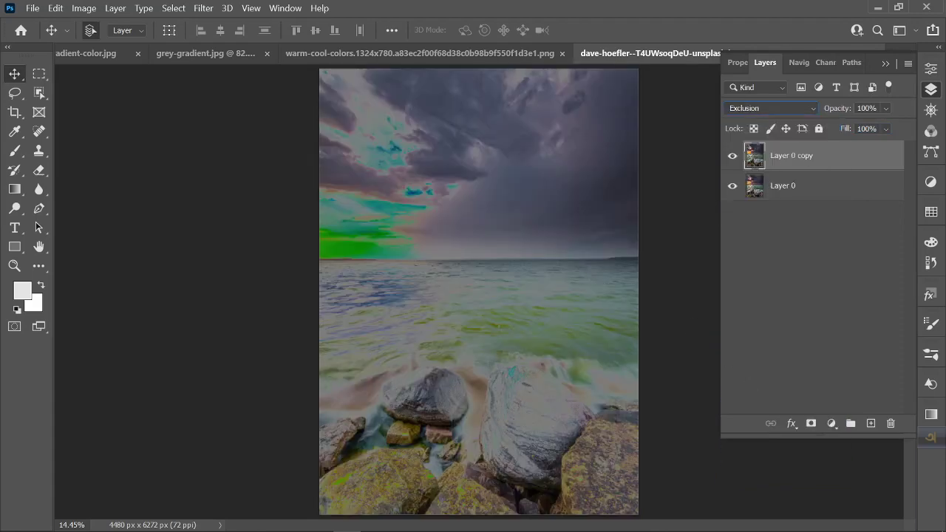
pyautogui.moveTo(847, 131); pyautogui.dragTo(828, 132)
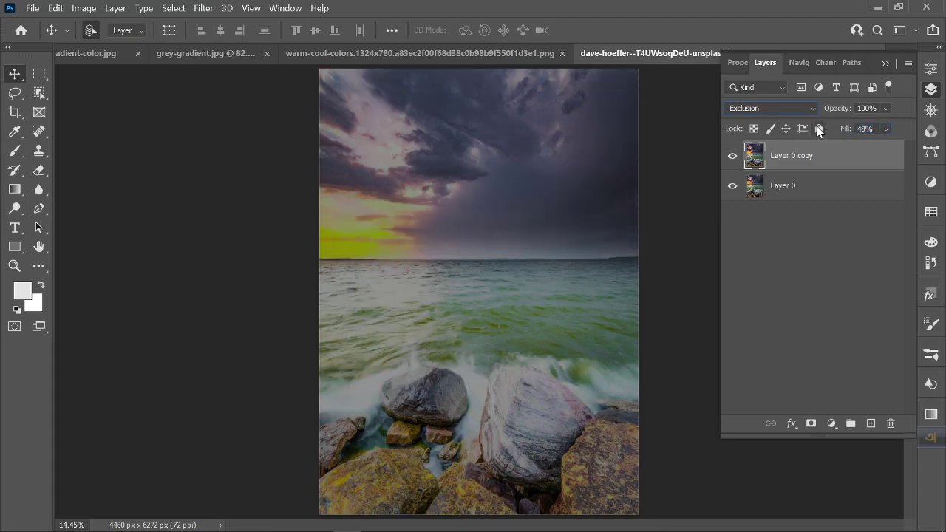
pyautogui.click(788, 111)
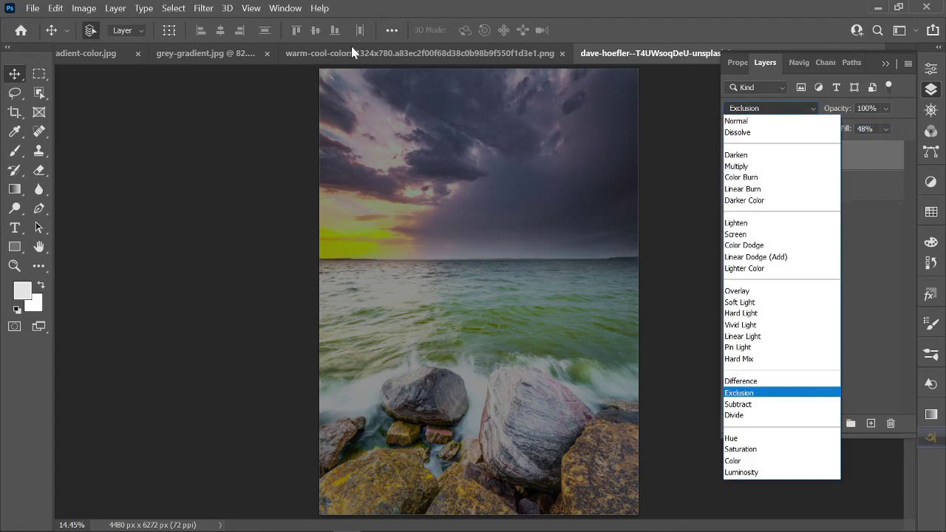
pyautogui.click(43, 10)
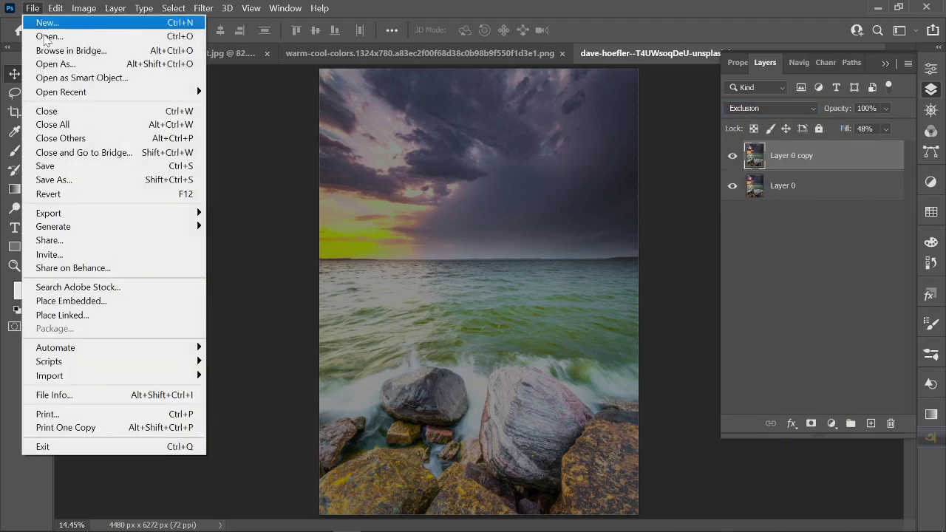
# Open chris-stenger-cckhiRtKAgA-unsplash and shen-pan-fueNXdiO2XA-unsplash from Downloads together
pyautogui.click(61, 37)
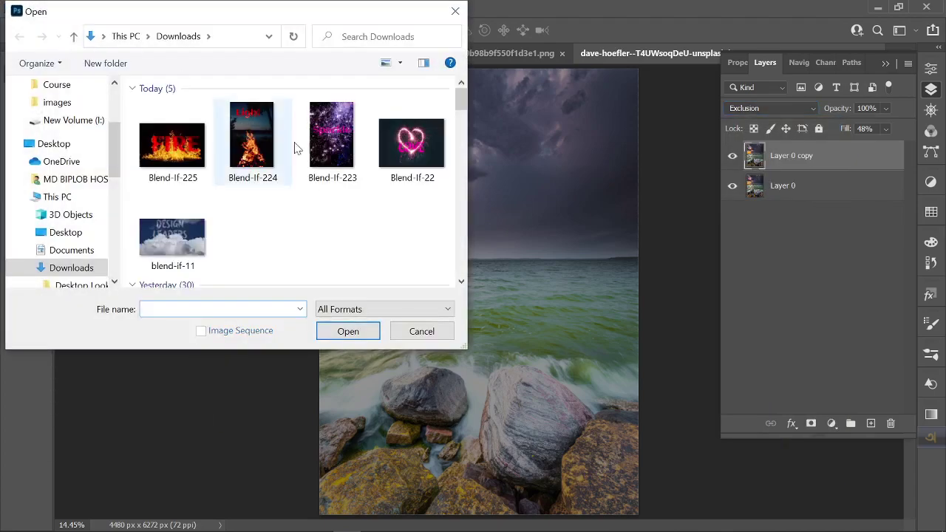
pyautogui.scroll(-2, 322, 194)
pyautogui.scroll(-2, 322, 193)
pyautogui.scroll(-2, 322, 193)
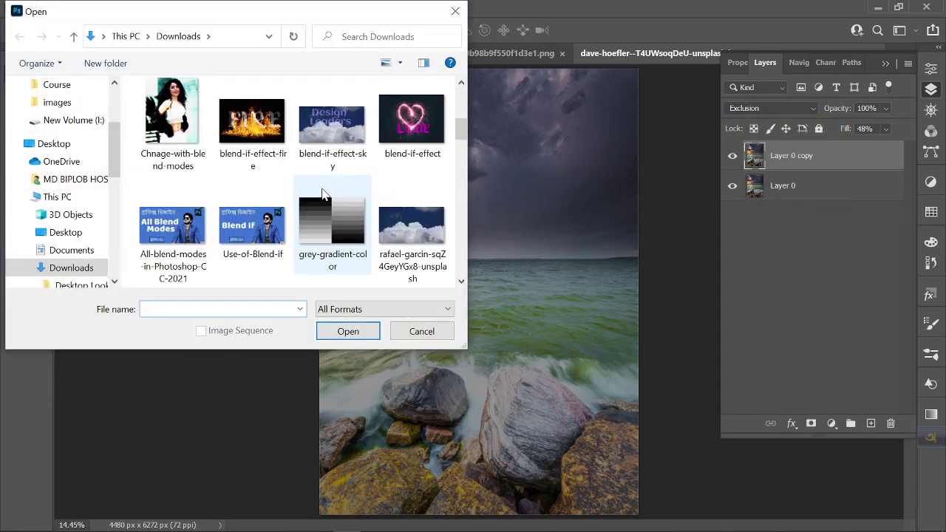
pyautogui.scroll(-2, 321, 194)
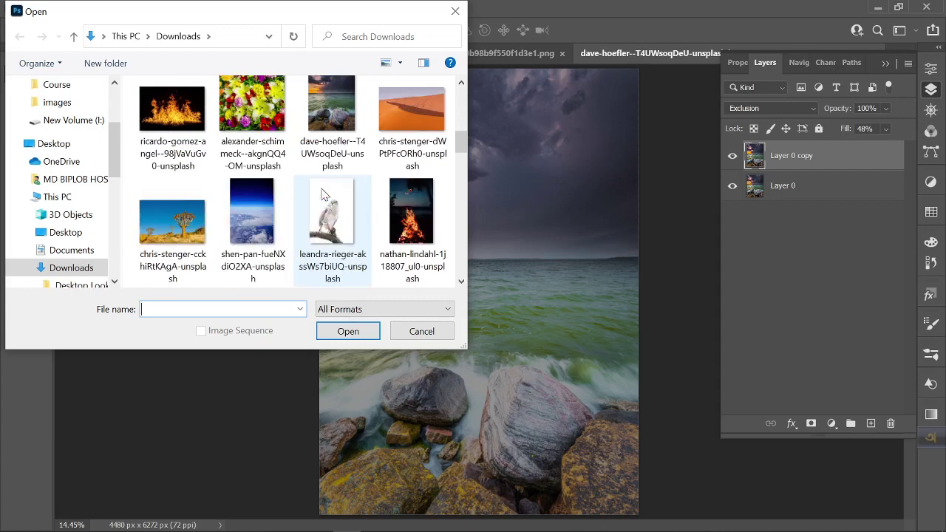
pyautogui.click(193, 228)
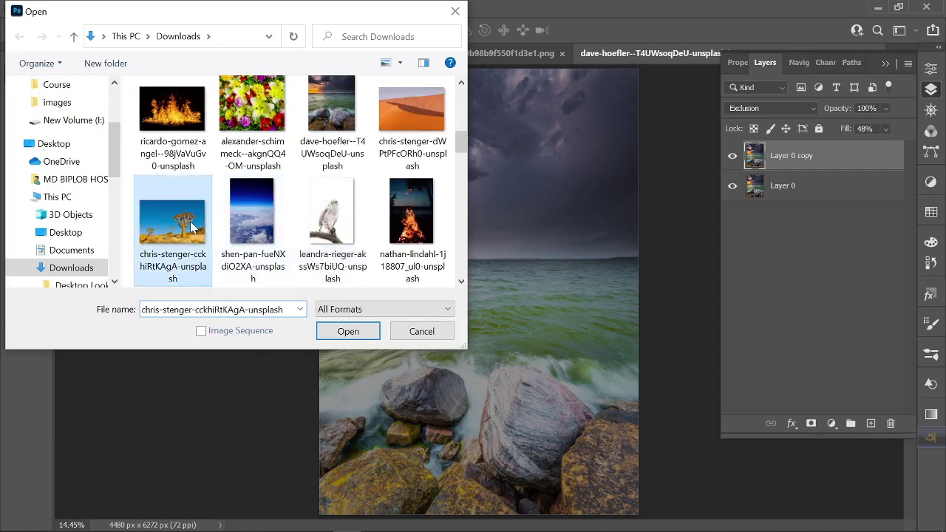
pyautogui.keyDown('ctrl'); pyautogui.click(253, 211); pyautogui.keyUp('ctrl')
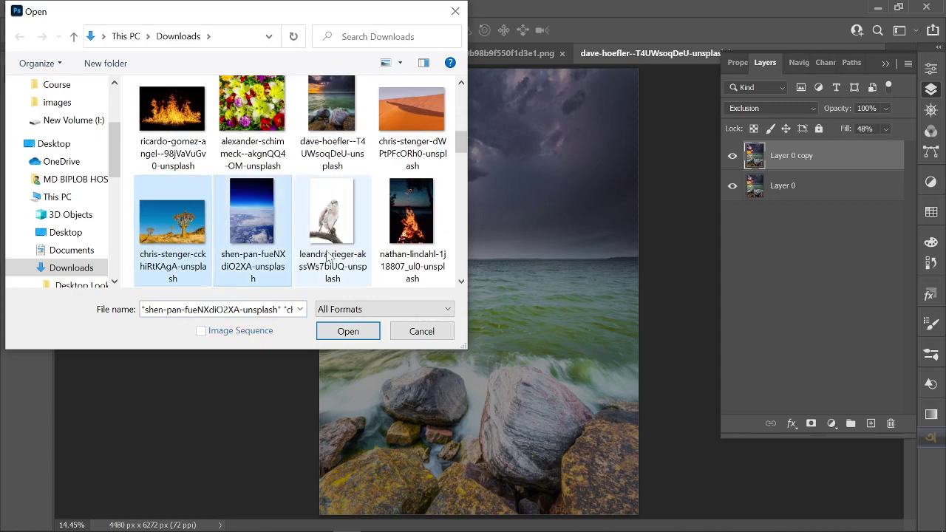
pyautogui.click(362, 337)
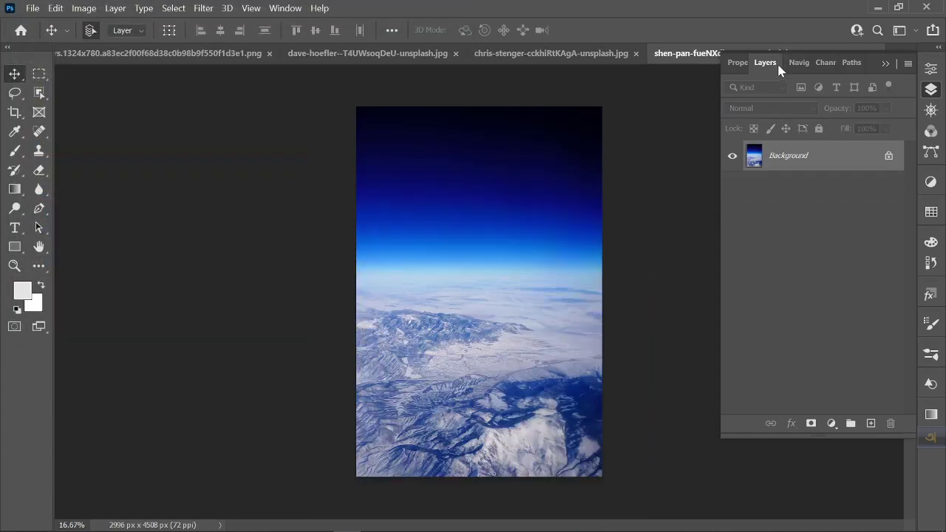
# Unlock the aerial photo's background as Layer 0, duplicate it, and set the copy to Subtract
pyautogui.scroll(1, 518, 243)
pyautogui.click(888, 155)
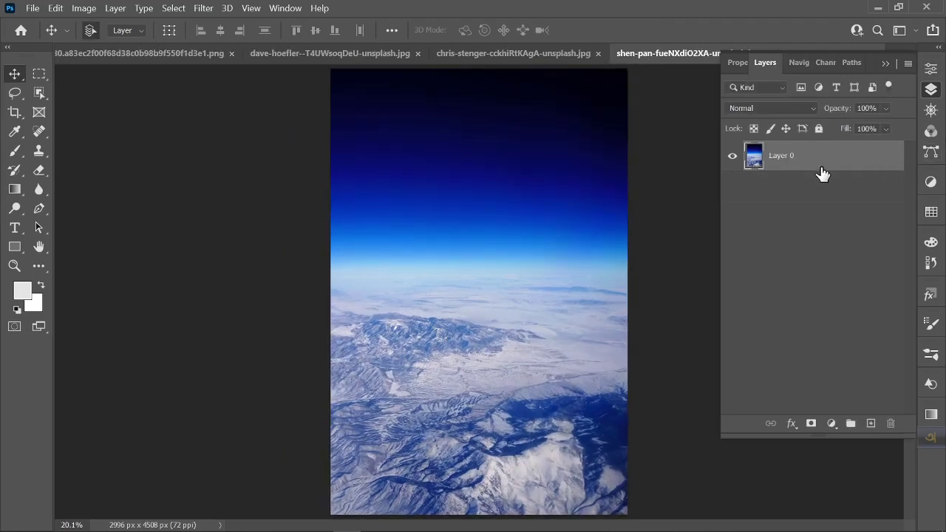
pyautogui.hotkey('ctrl', 'j')
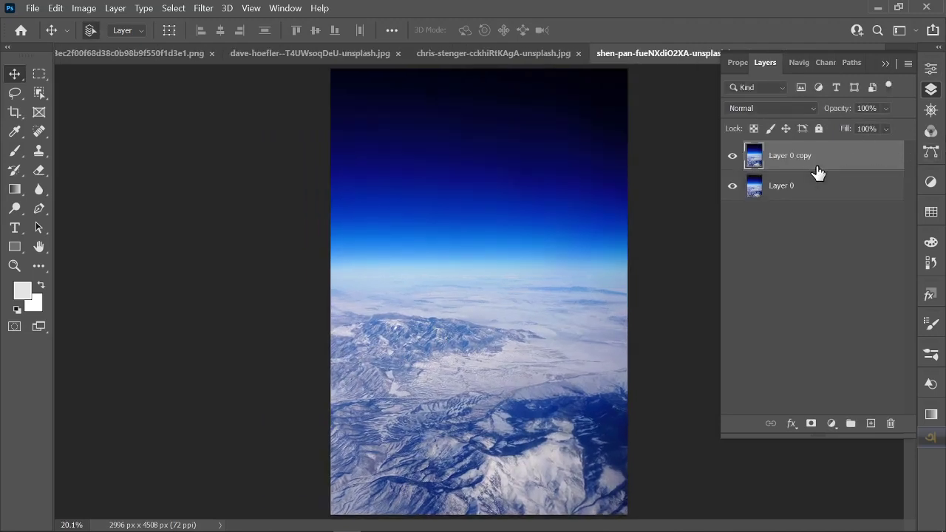
pyautogui.click(794, 108)
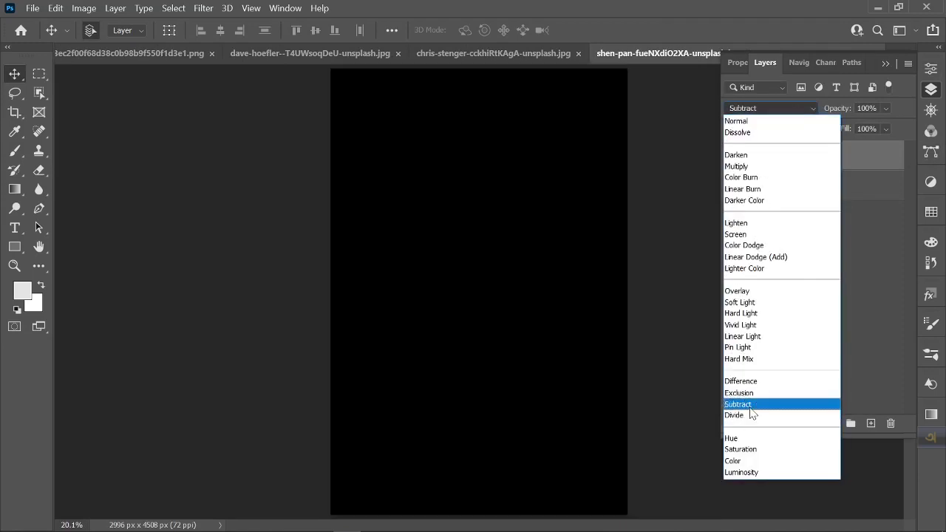
pyautogui.click(739, 405)
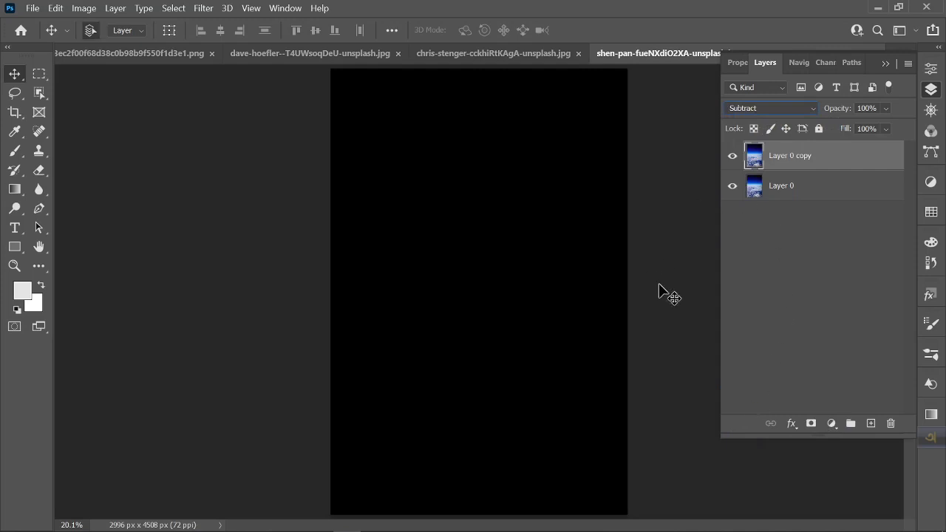
pyautogui.click(887, 64)
# On Untitled-1, delete the gradient layer and draw a circular selection on the left
pyautogui.click(715, 59)
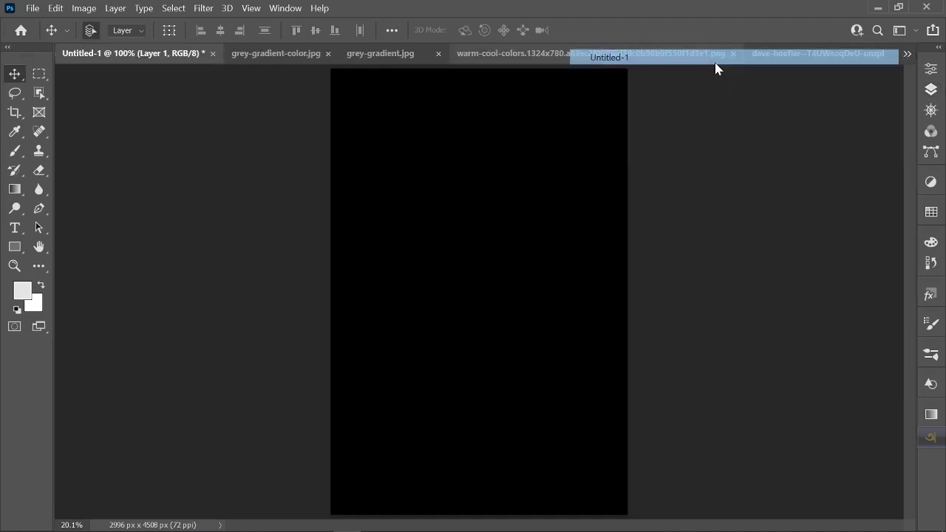
pyautogui.click(930, 88)
pyautogui.press('Delete')
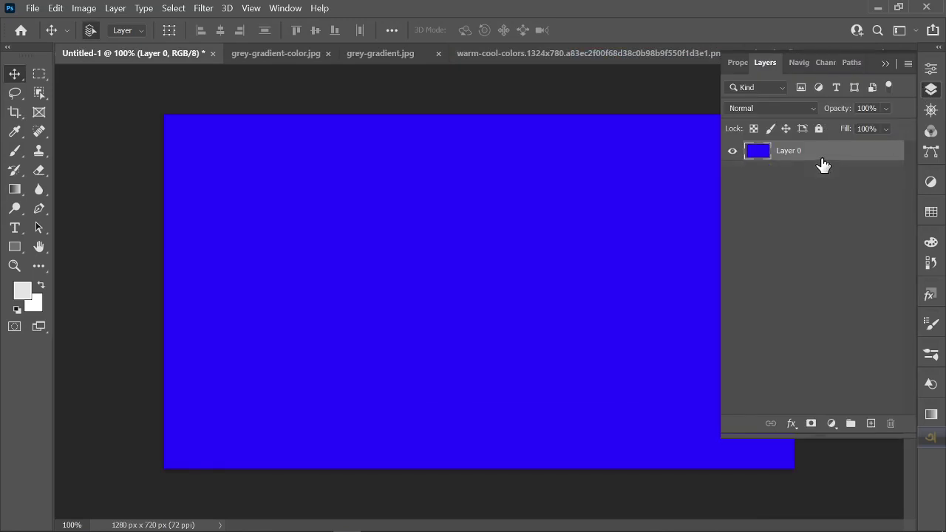
pyautogui.click(39, 73)
pyautogui.click(113, 89)
pyautogui.moveTo(235, 172)
pyautogui.mouseDown()
pyautogui.moveTo(481, 419)
pyautogui.moveTo(470, 400)
pyautogui.mouseUp()
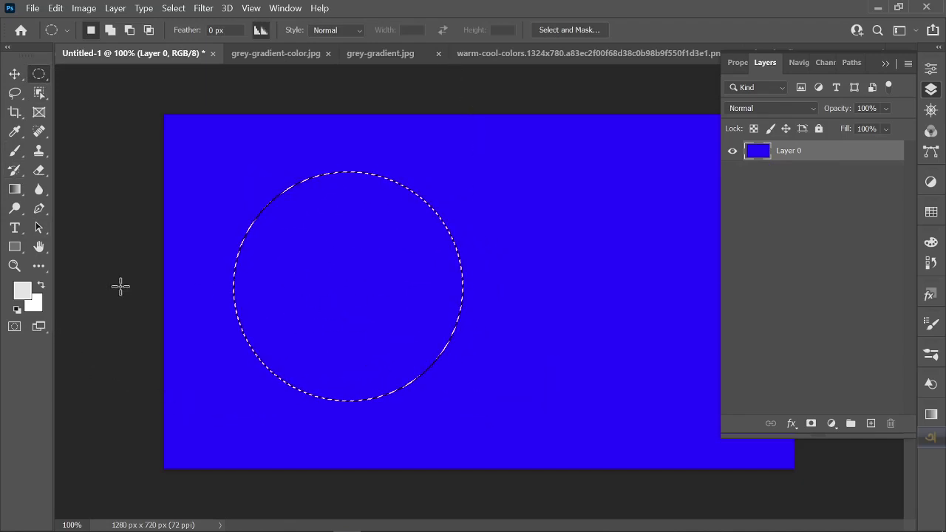
# Set the foreground colour to red (ff0000), test-fill the circle, then undo the fill
pyautogui.click(23, 290)
pyautogui.moveTo(649, 246); pyautogui.dragTo(741, 137)
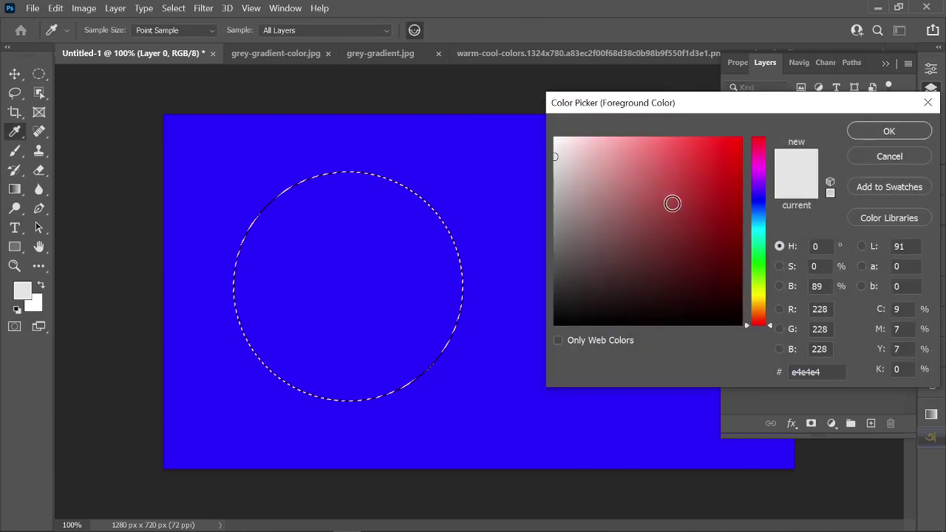
pyautogui.click(888, 132)
pyautogui.hotkey('alt', 'BackSpace')
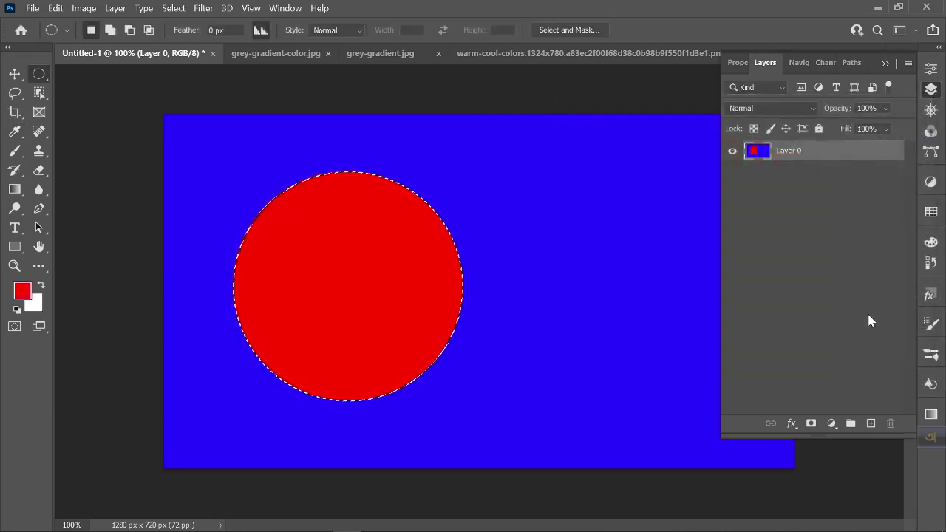
pyautogui.hotkey('ctrl', 'z')
# Fill the left circle red on a new layer and select a second circle on the right
pyautogui.click(870, 423)
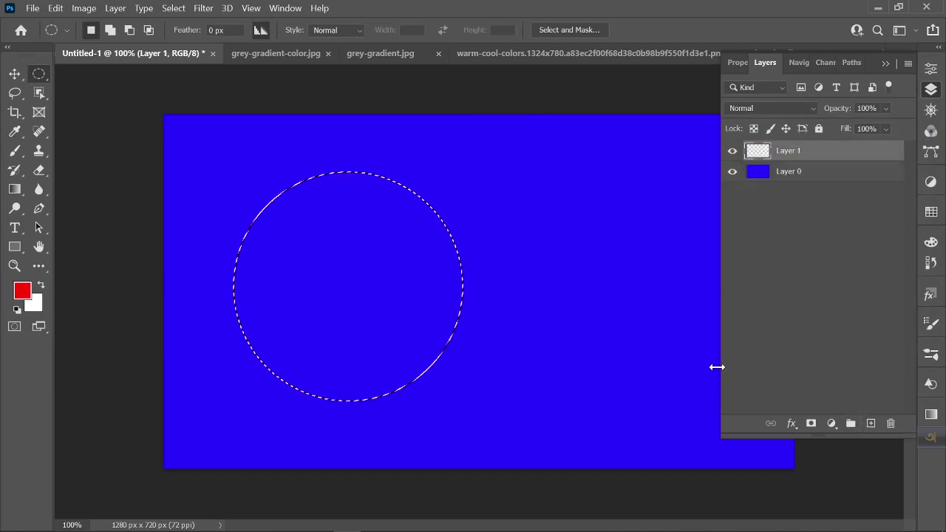
pyautogui.hotkey('alt', 'BackSpace')
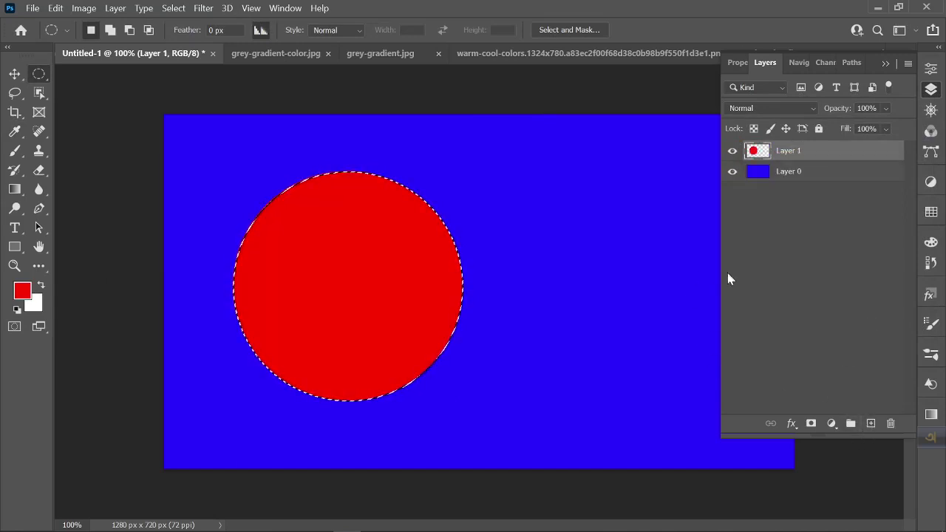
pyautogui.moveTo(515, 176); pyautogui.dragTo(727, 402)
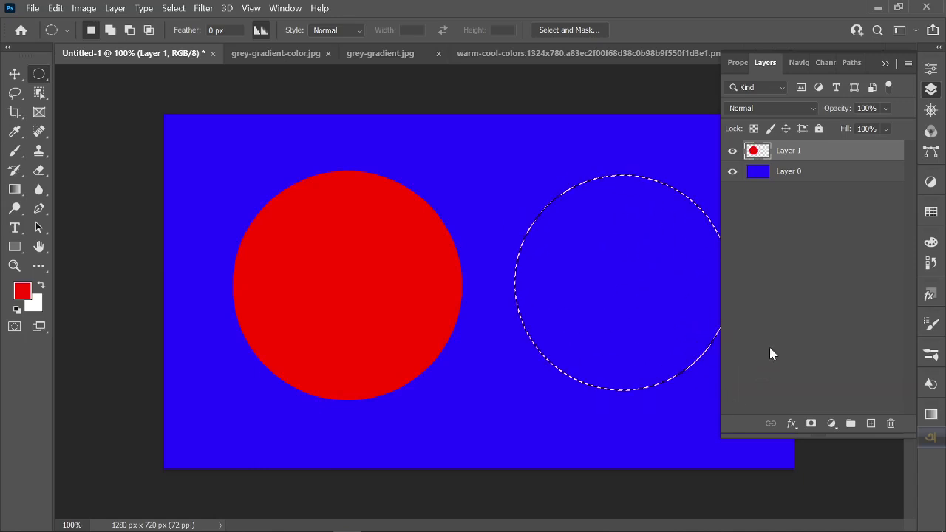
# Set the foreground colour to bright green
pyautogui.click(28, 295)
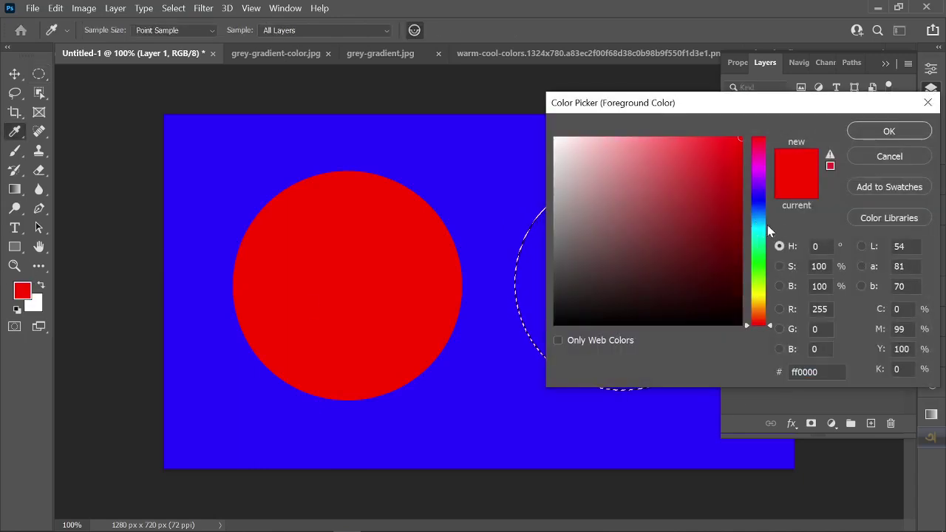
pyautogui.click(759, 258)
pyautogui.moveTo(759, 262); pyautogui.dragTo(759, 258)
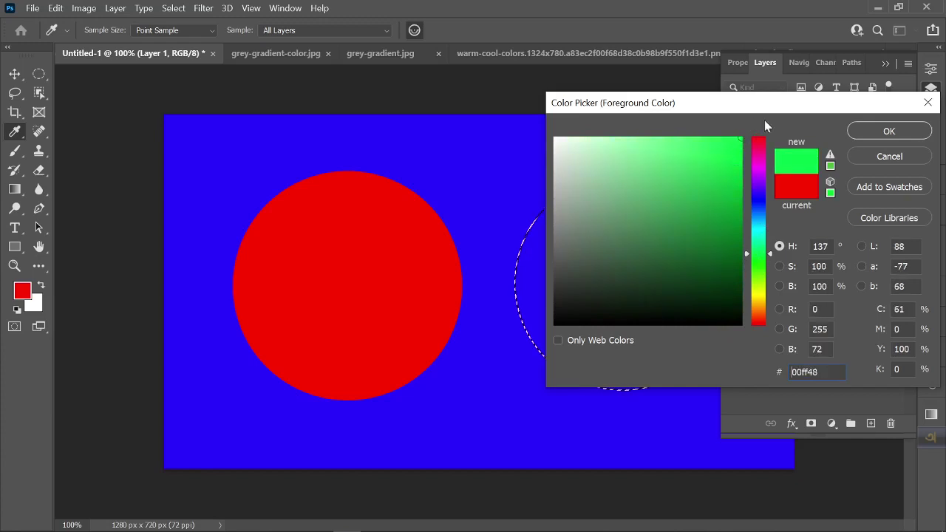
pyautogui.click(872, 130)
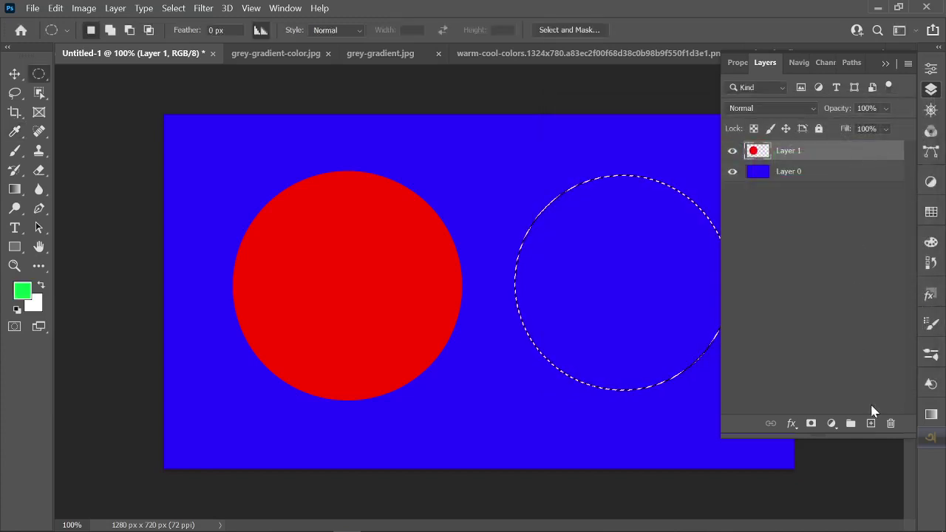
# Fill the right circle green on new Layer 2 and move it left to overlap the red one
pyautogui.click(871, 423)
pyautogui.hotkey('alt', 'BackSpace')
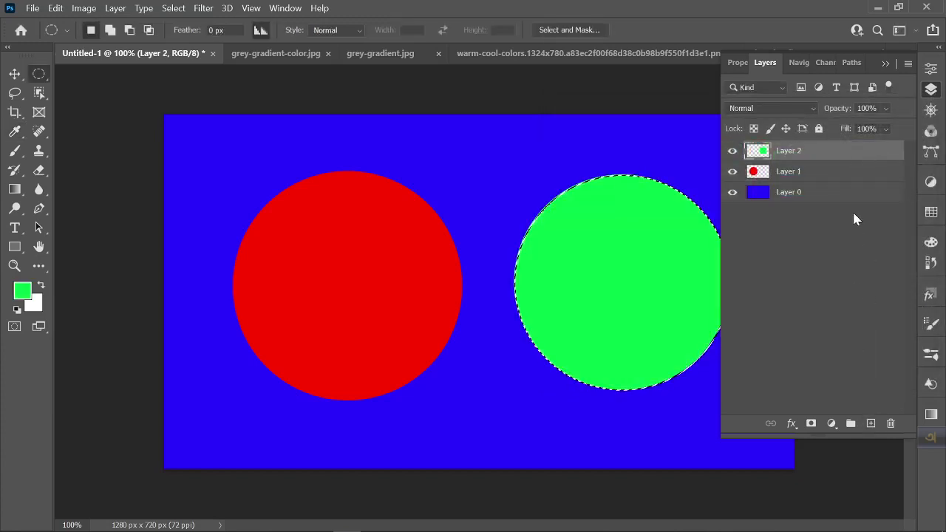
pyautogui.click(13, 71)
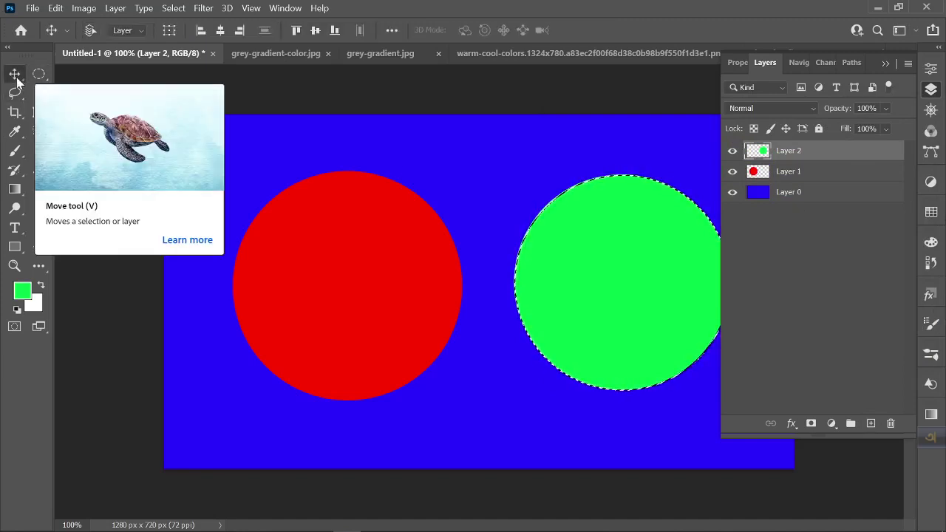
pyautogui.hotkey('ctrl', 'd')
pyautogui.moveTo(620, 280); pyautogui.dragTo(447, 264)
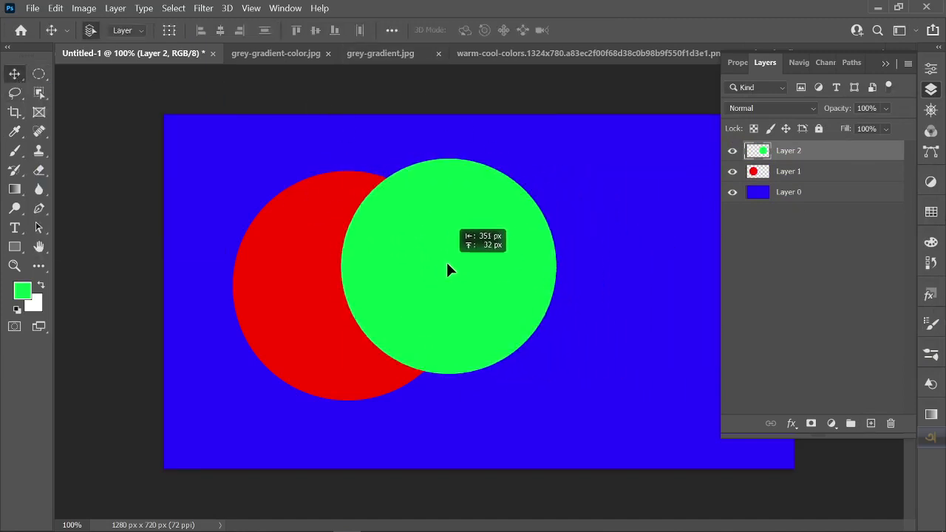
pyautogui.click(23, 295)
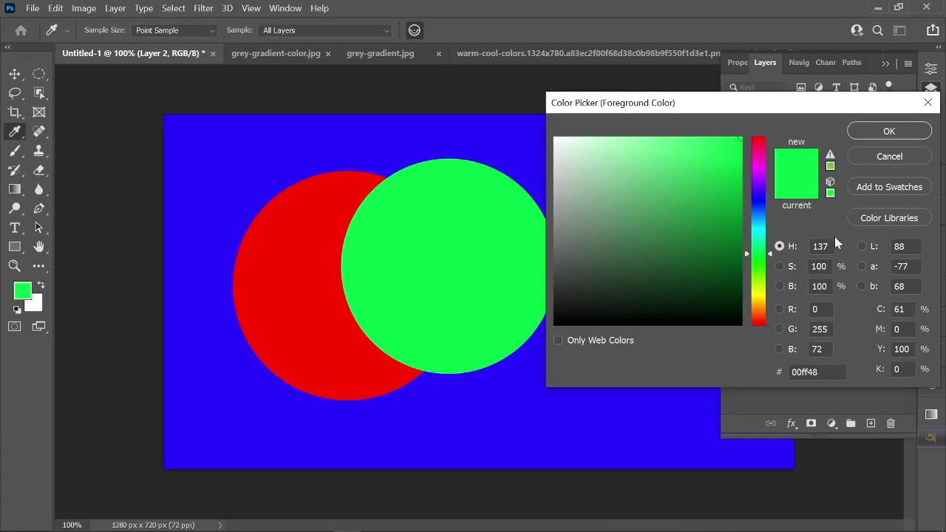
pyautogui.click(876, 164)
pyautogui.press('v')
pyautogui.click(296, 255)
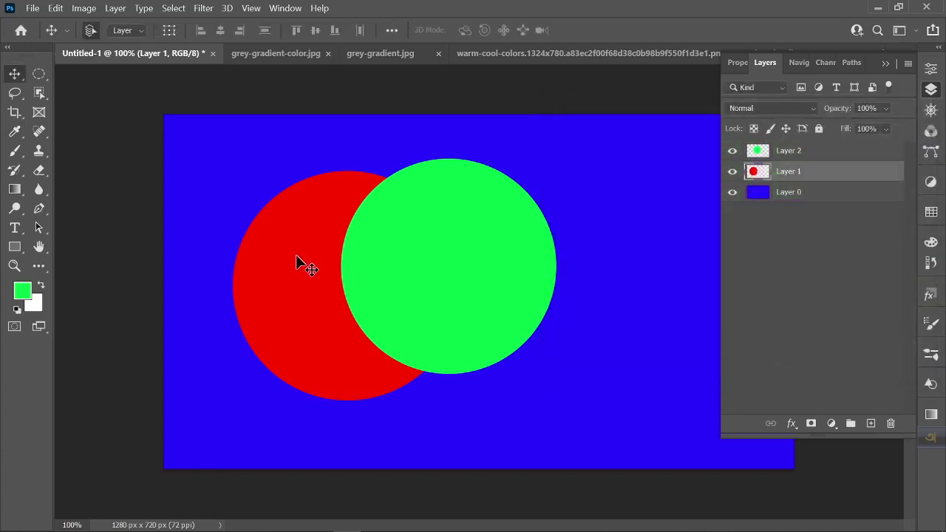
pyautogui.click(14, 131)
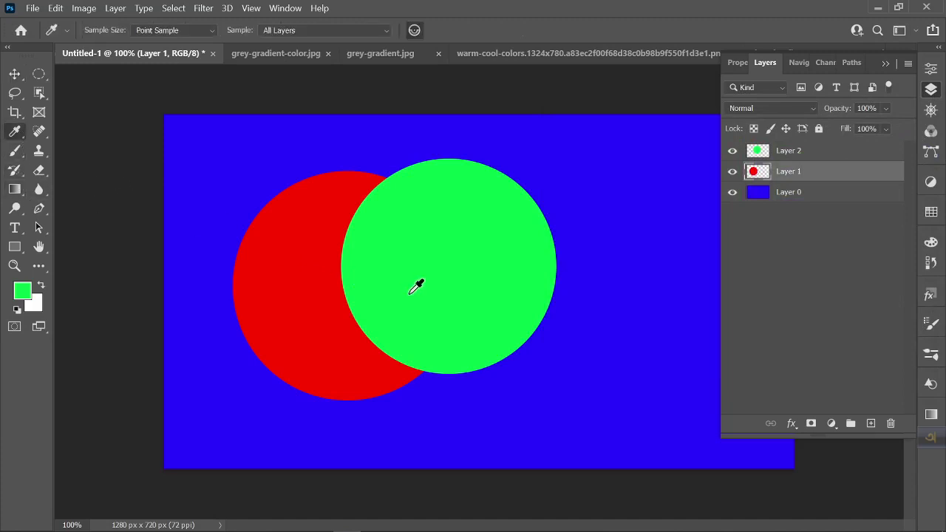
pyautogui.click(293, 254)
pyautogui.click(30, 294)
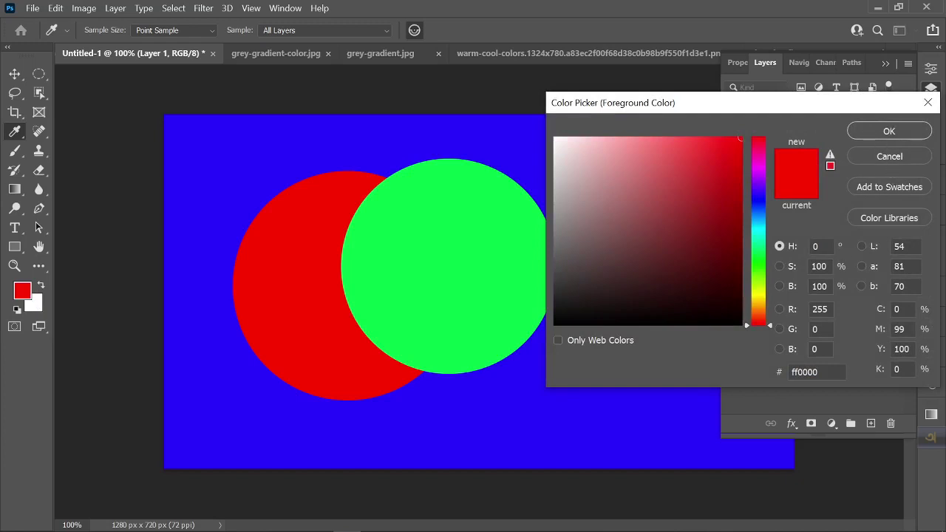
pyautogui.click(895, 126)
pyautogui.click(412, 274)
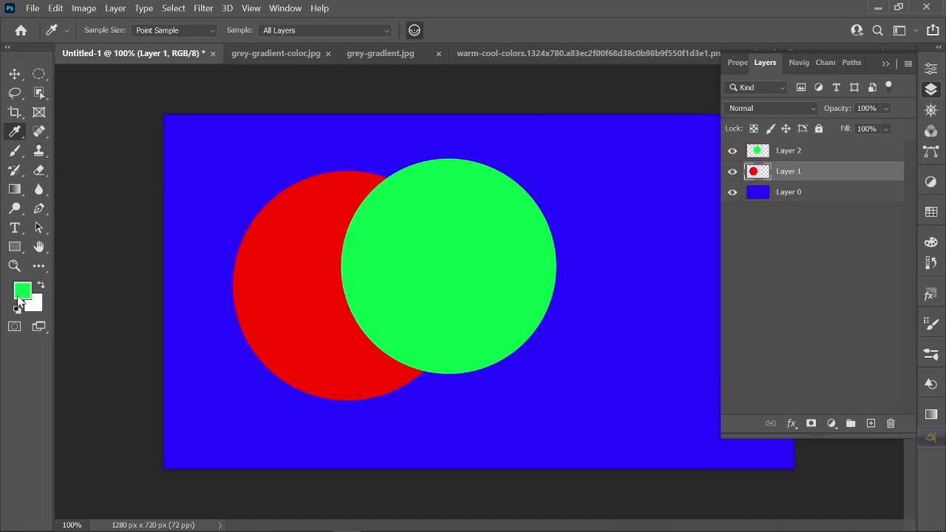
pyautogui.click(21, 293)
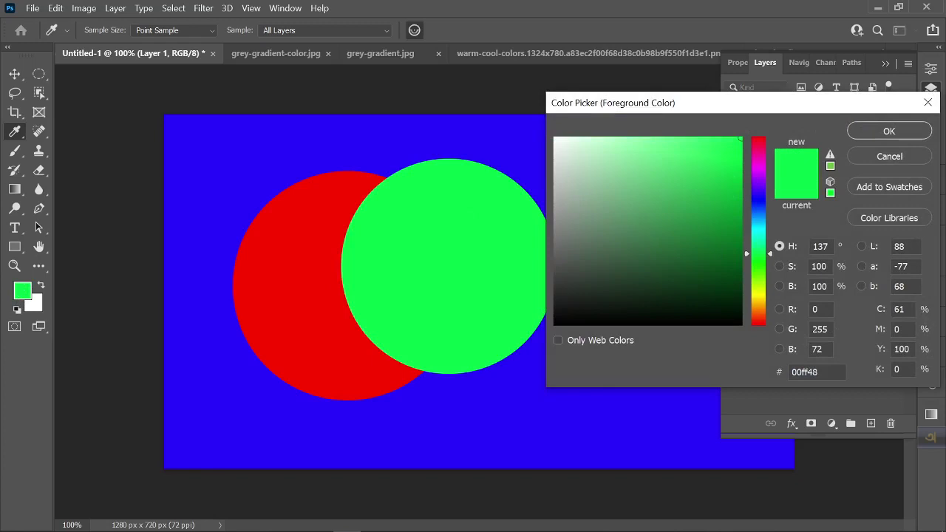
pyautogui.click(889, 157)
# Set the green circle's Layer 2 to Subtract blending, then view the warm-cool-colors wheel
pyautogui.click(788, 151)
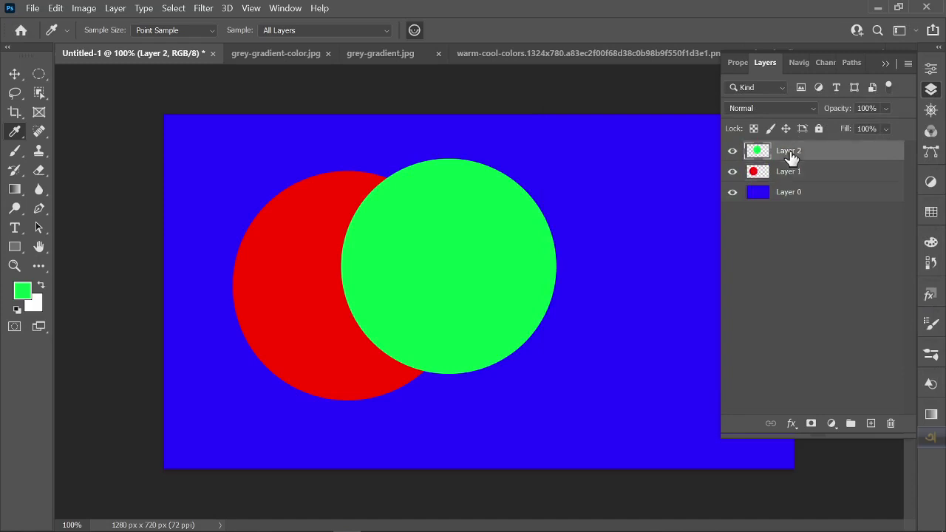
pyautogui.click(789, 109)
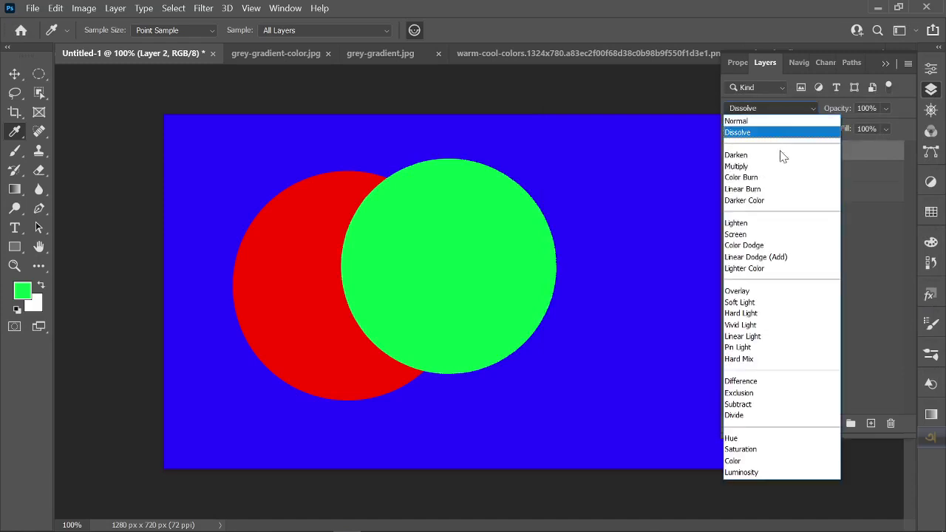
pyautogui.click(739, 405)
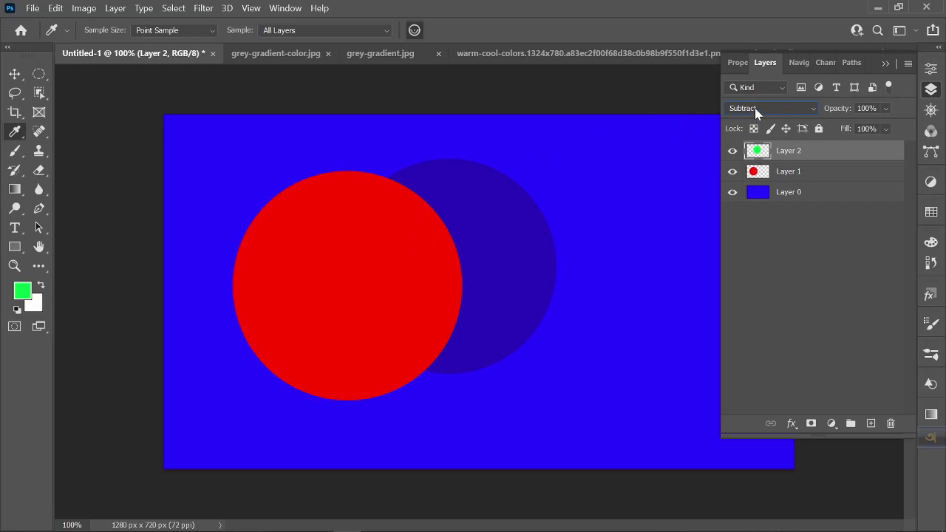
pyautogui.click(544, 58)
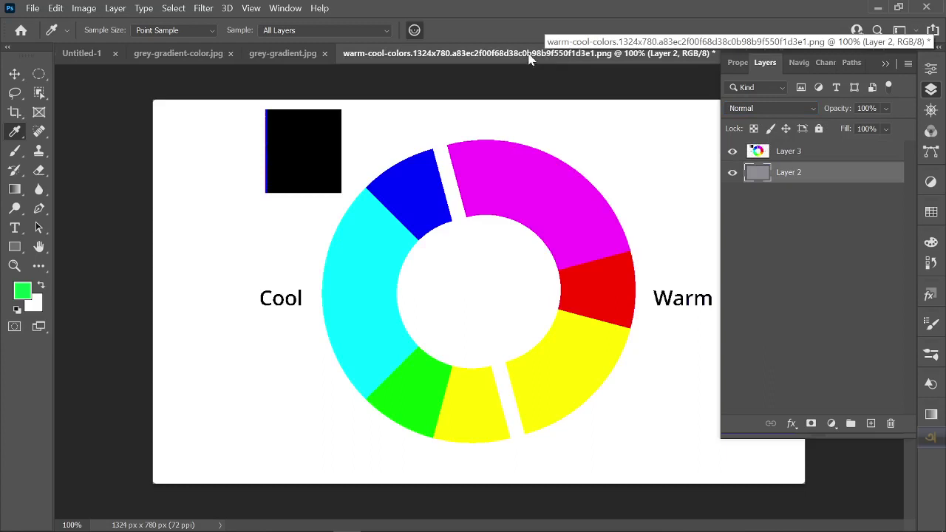
# Switch to the aerial mountain photo from the open documents list
pyautogui.click(885, 64)
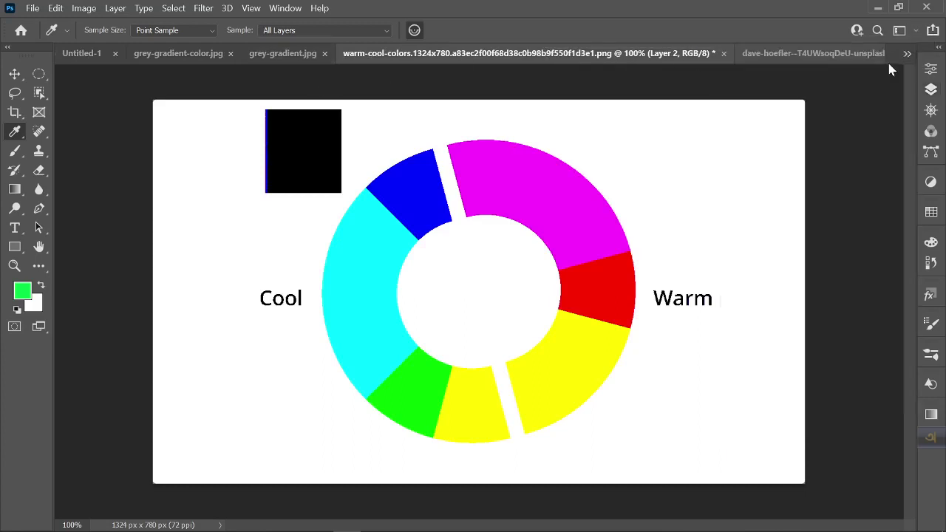
pyautogui.click(908, 53)
pyautogui.click(711, 148)
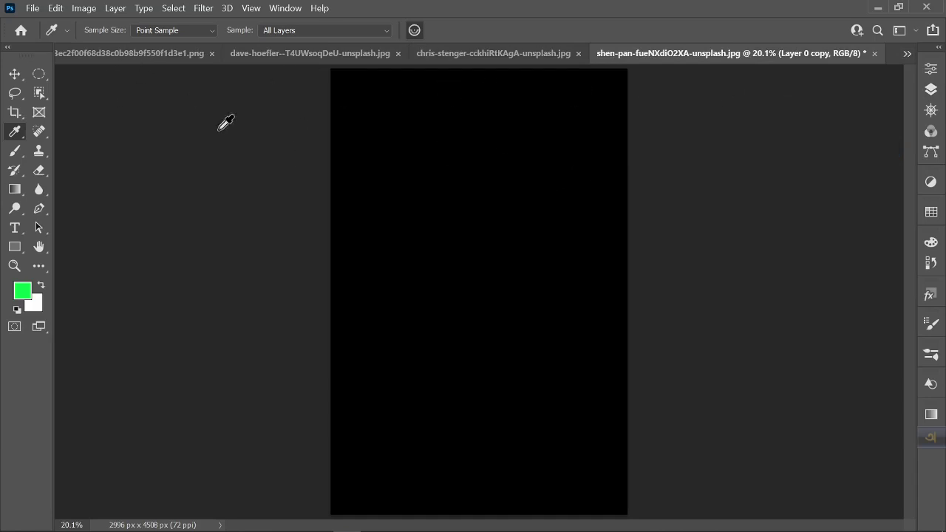
# Drag the dark Subtract copy down-left to expose the original snowy photo in a right-hand strip
pyautogui.click(15, 74)
pyautogui.moveTo(439, 122); pyautogui.dragTo(462, 126)
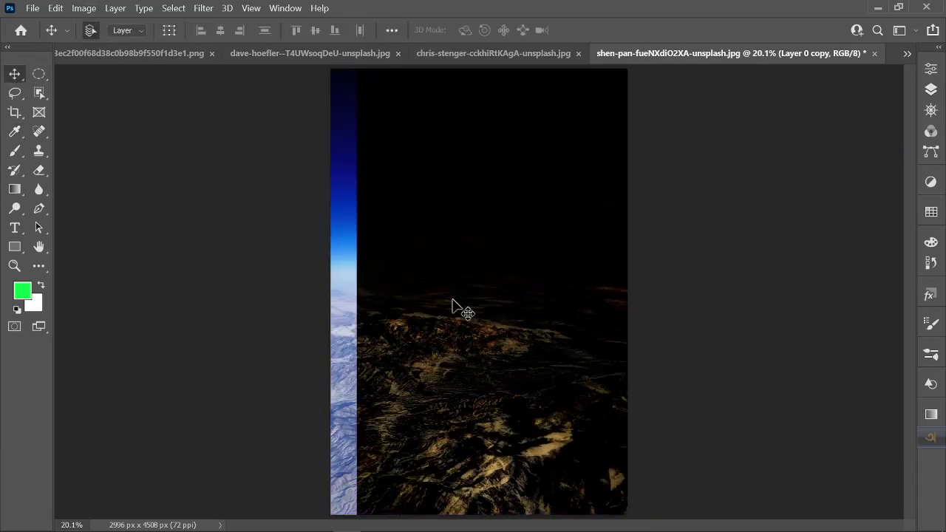
pyautogui.moveTo(456, 310); pyautogui.dragTo(481, 307)
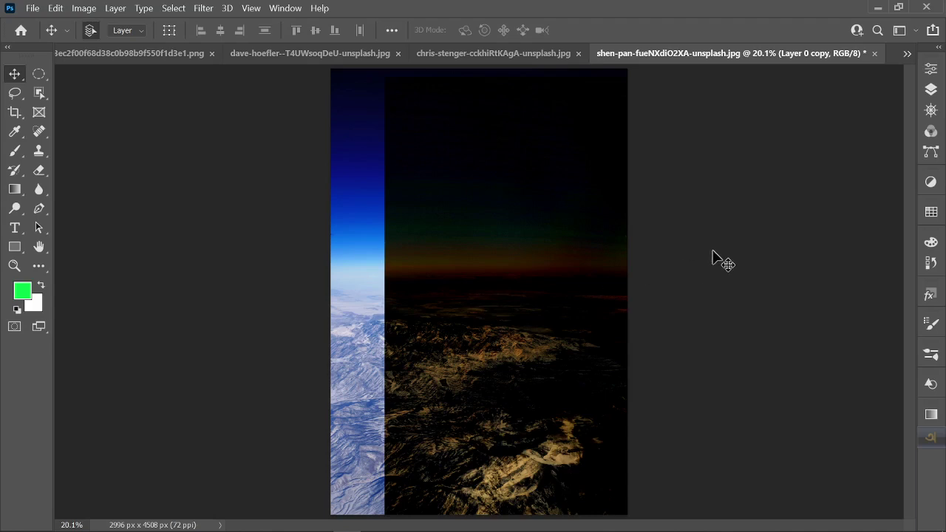
pyautogui.moveTo(496, 343)
pyautogui.mouseDown()
pyautogui.moveTo(424, 264)
pyautogui.moveTo(353, 380)
pyautogui.moveTo(363, 330)
pyautogui.moveTo(417, 399)
pyautogui.moveTo(524, 412)
pyautogui.moveTo(629, 376)
pyautogui.moveTo(532, 274)
pyautogui.moveTo(341, 269)
pyautogui.moveTo(391, 412)
pyautogui.moveTo(478, 313)
pyautogui.moveTo(452, 312)
pyautogui.moveTo(486, 312)
pyautogui.mouseUp()
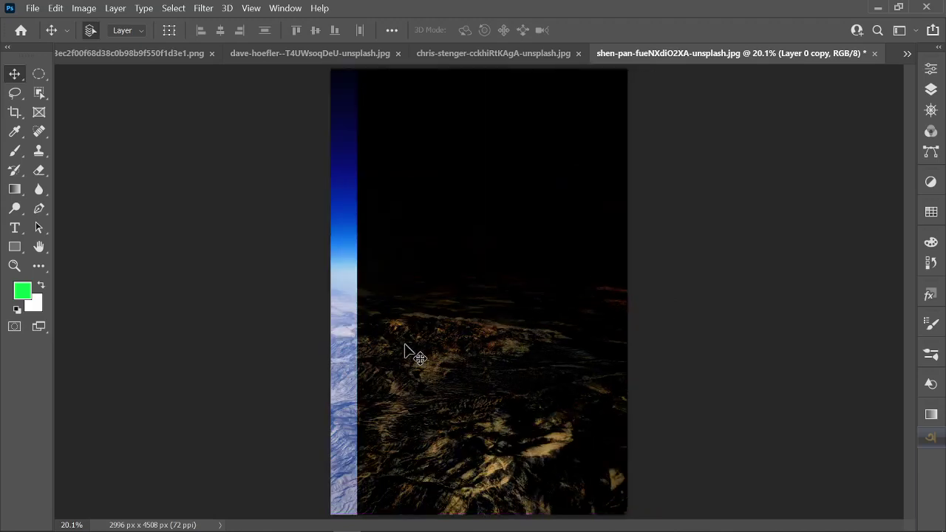
pyautogui.moveTo(383, 330); pyautogui.dragTo(315, 392)
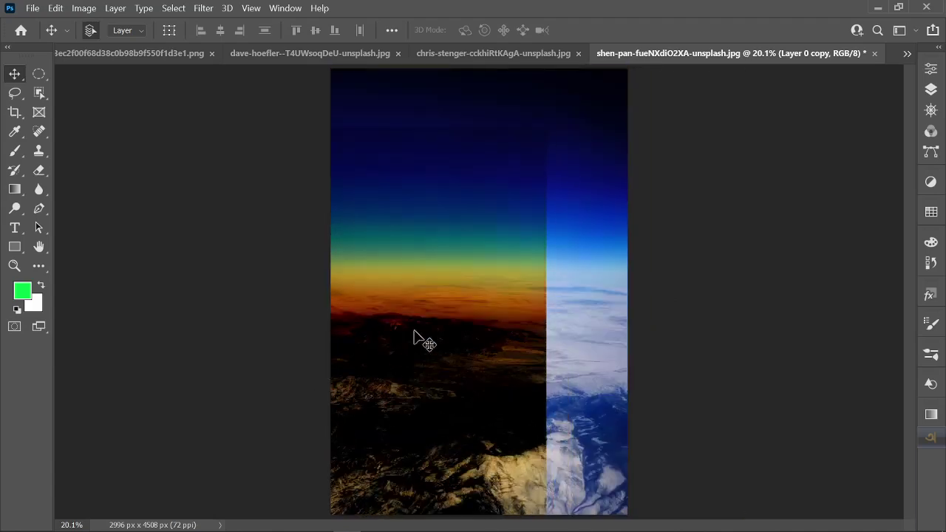
# Delete Layer 0 copy, set Layer 0 to Divide, and duplicate it again
pyautogui.click(930, 88)
pyautogui.press('Delete')
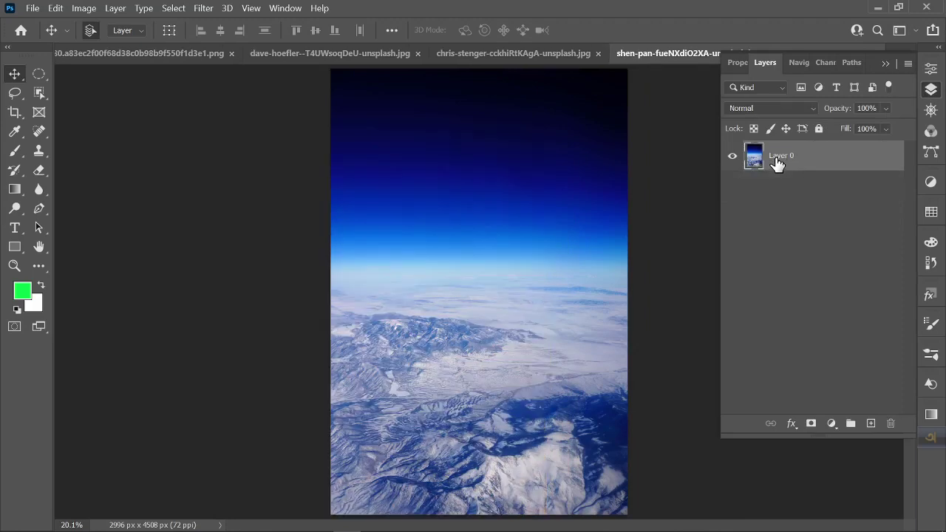
pyautogui.click(783, 110)
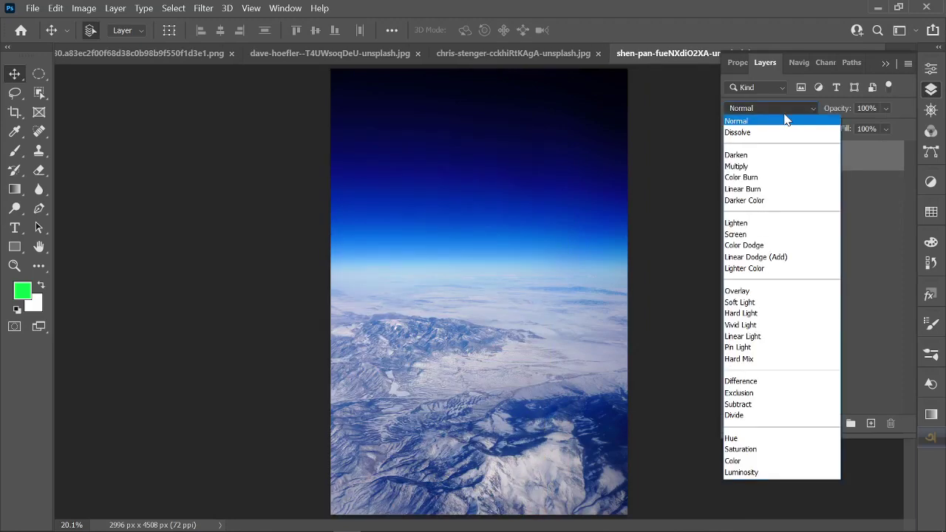
pyautogui.click(764, 416)
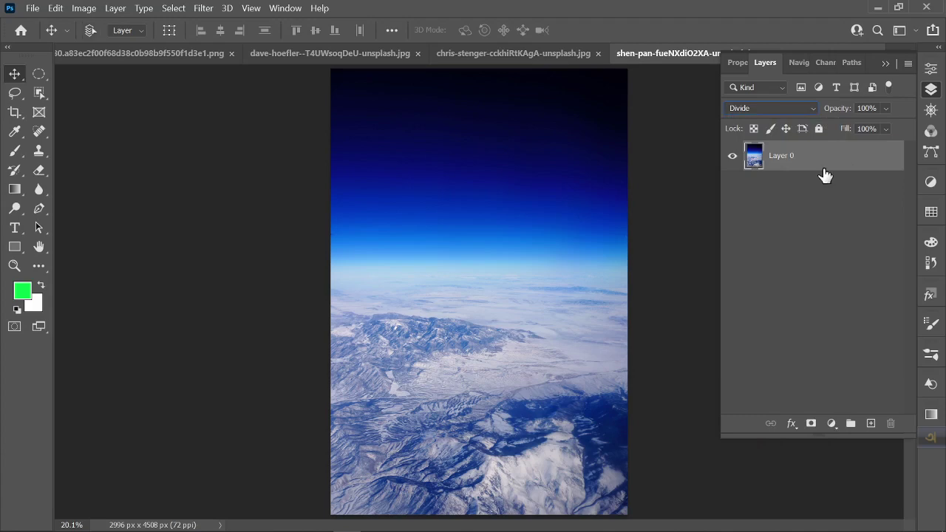
pyautogui.hotkey('ctrl', 'j')
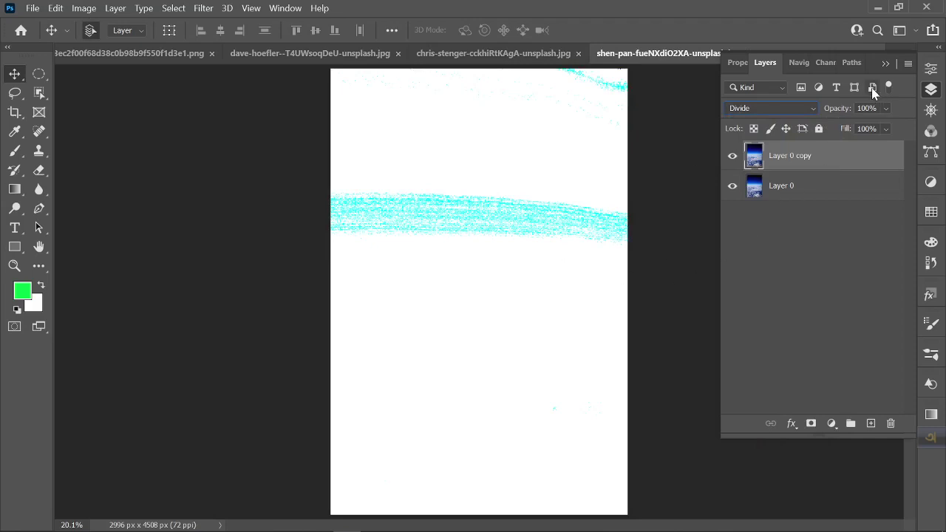
# Compare Normal and Divide on the new copy, undo a nudge, and keep it aligned in Divide
pyautogui.click(796, 112)
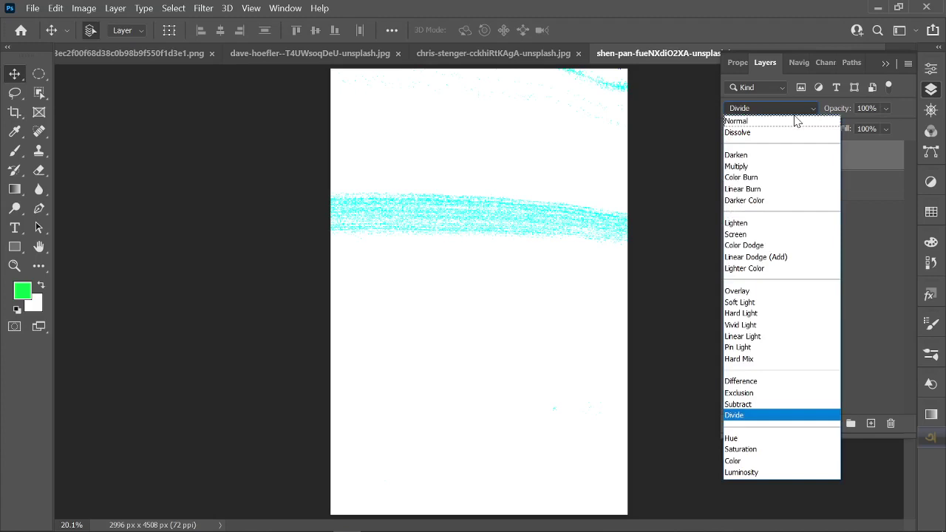
pyautogui.click(795, 121)
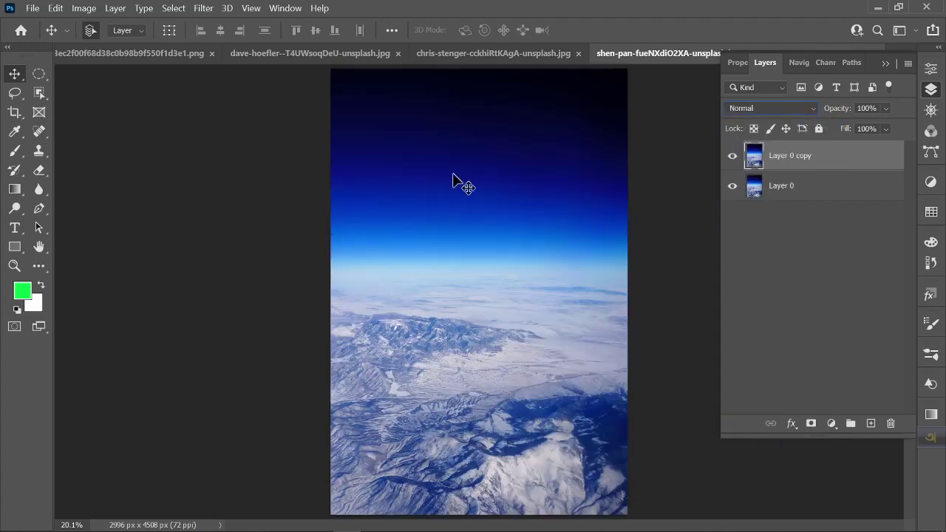
pyautogui.click(750, 108)
pyautogui.click(754, 414)
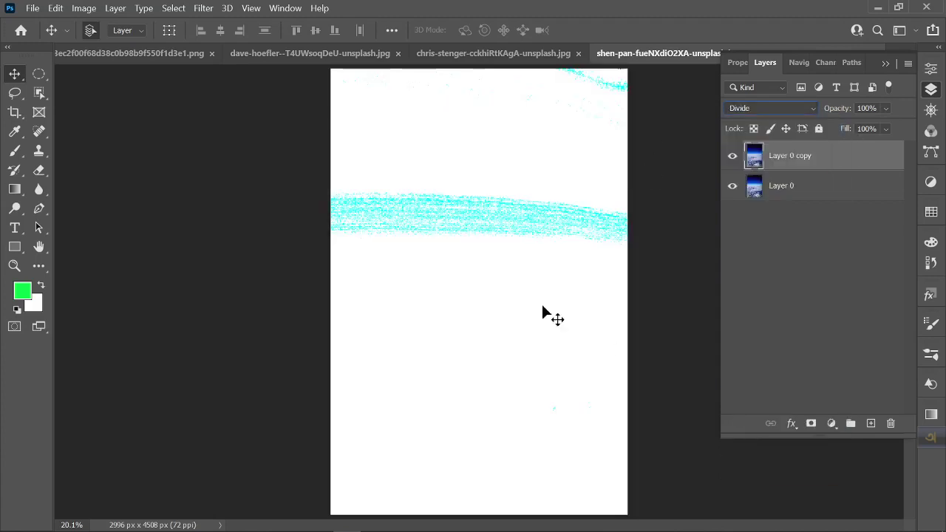
pyautogui.moveTo(542, 308)
pyautogui.mouseDown()
pyautogui.moveTo(528, 253)
pyautogui.moveTo(480, 302)
pyautogui.moveTo(496, 269)
pyautogui.moveTo(322, 234)
pyautogui.moveTo(475, 311)
pyautogui.moveTo(428, 237)
pyautogui.moveTo(500, 212)
pyautogui.moveTo(446, 160)
pyautogui.moveTo(382, 237)
pyautogui.mouseUp()
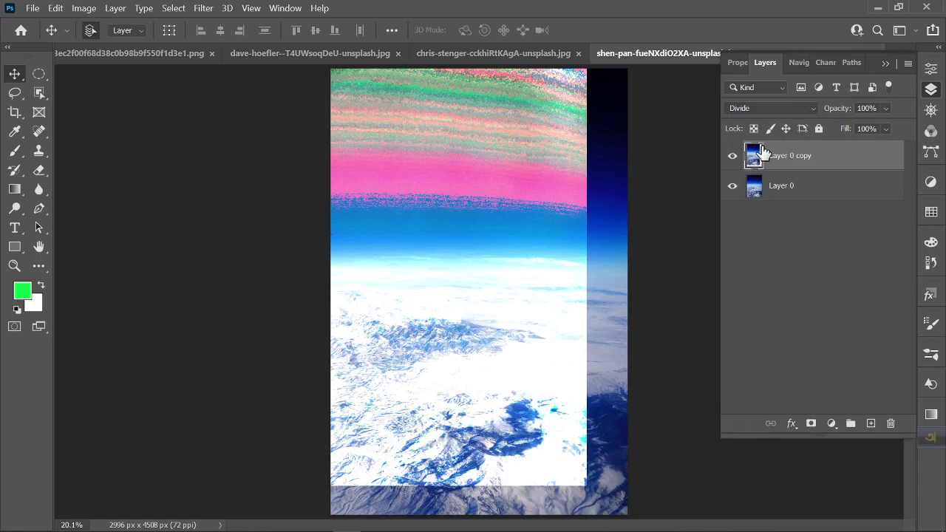
pyautogui.hotkey('ctrl', 'z')
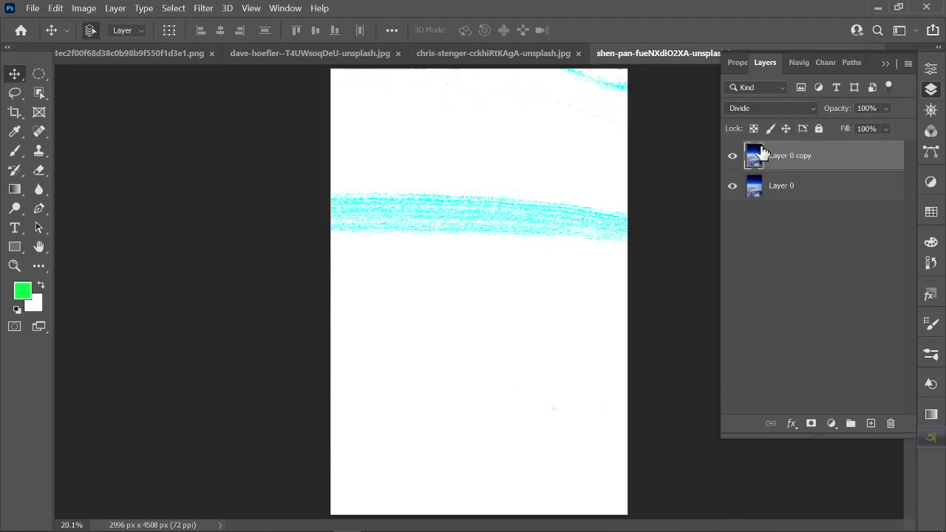
pyautogui.click(767, 108)
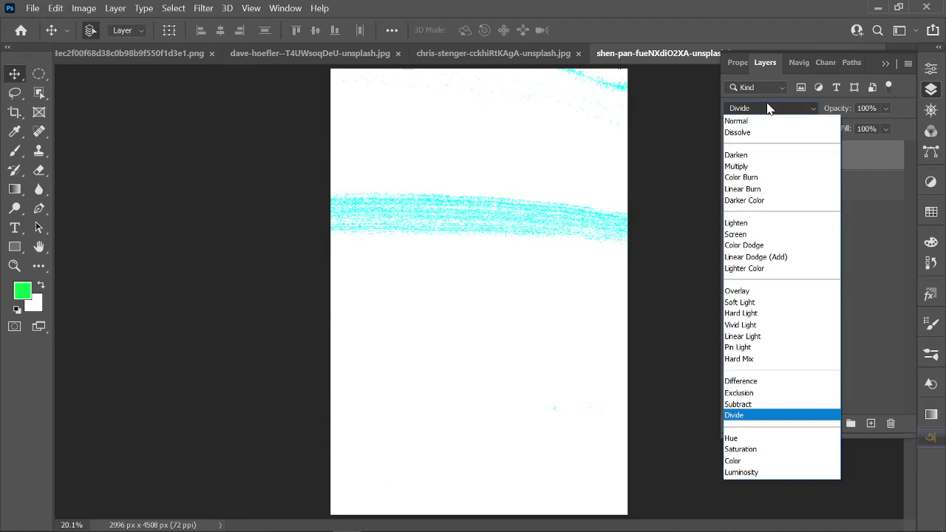
pyautogui.click(672, 140)
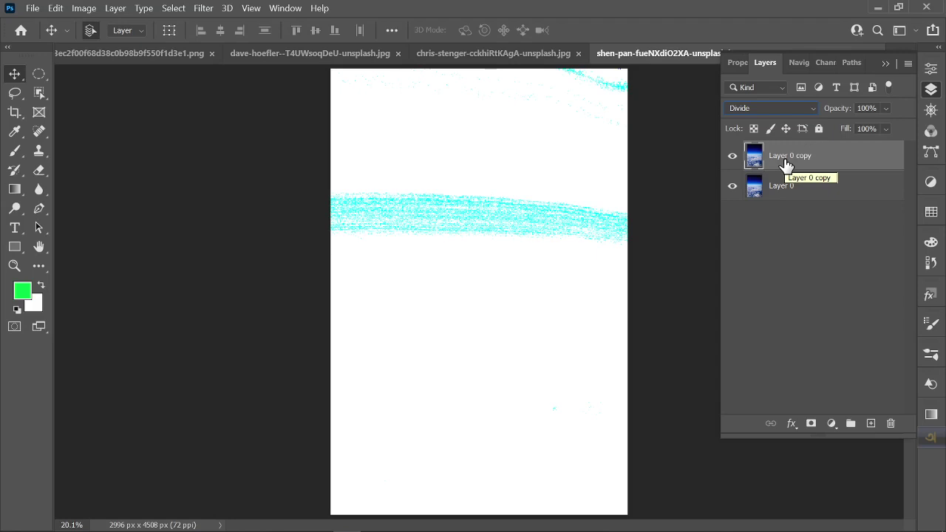
# Add a magenta Solid Color fill layer, Color Fill 1
pyautogui.click(871, 423)
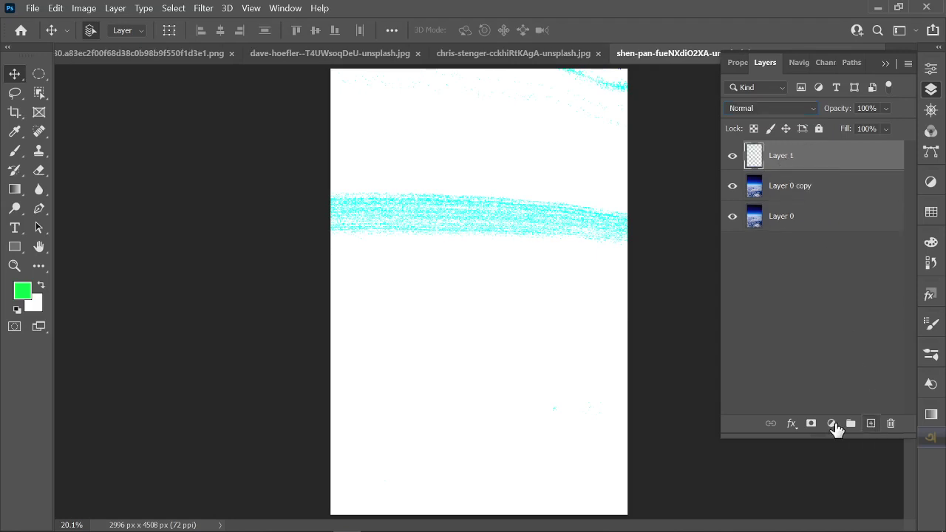
pyautogui.click(830, 423)
pyautogui.click(878, 159)
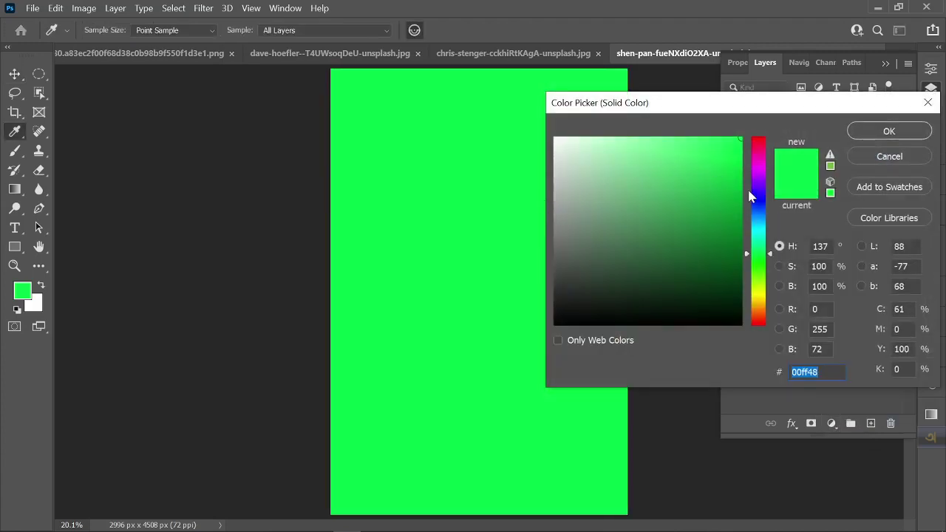
pyautogui.click(759, 166)
pyautogui.click(886, 130)
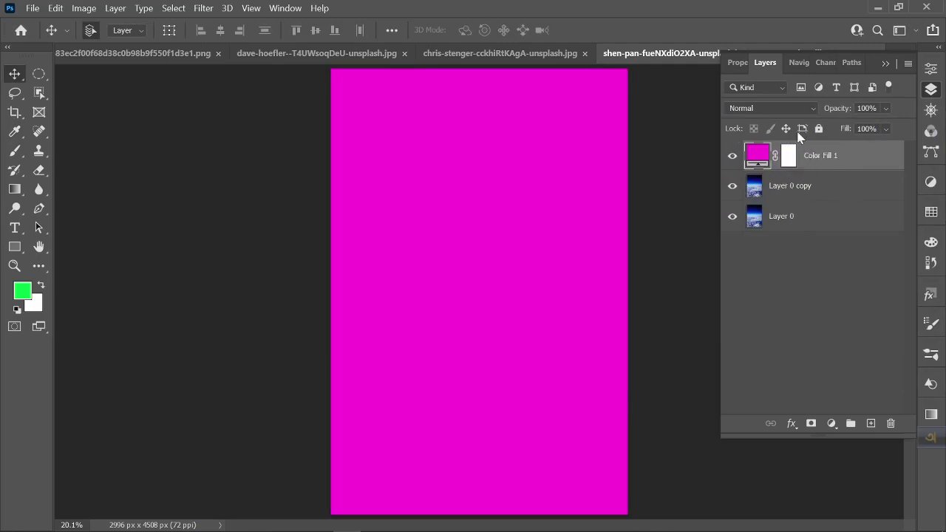
# Move Color Fill 1 below Layer 0 copy, directly above Layer 0
pyautogui.click(780, 107)
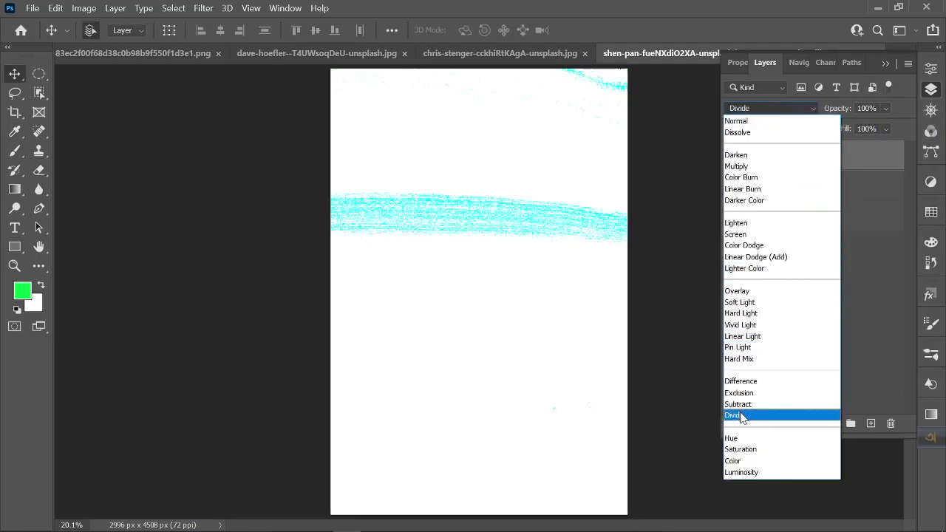
pyautogui.press('Escape')
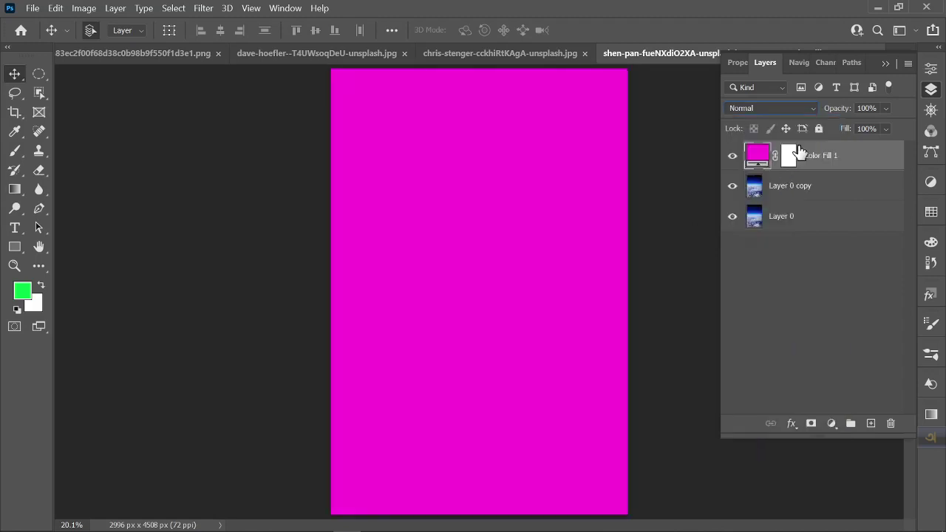
pyautogui.moveTo(805, 155); pyautogui.dragTo(809, 194)
pyautogui.moveTo(823, 155); pyautogui.dragTo(813, 192)
pyautogui.click(776, 156)
pyautogui.click(769, 108)
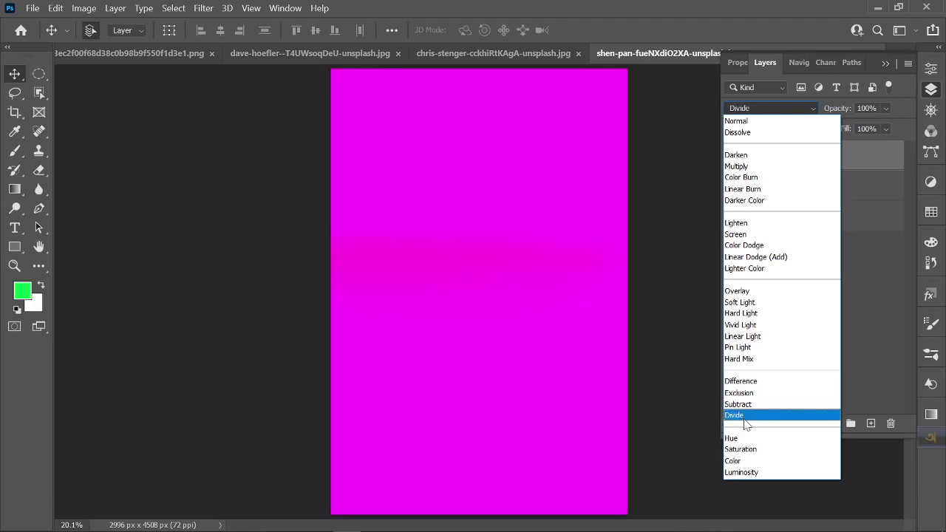
# Move Layer 0 copy below Color Fill 1, trying Divide and Hue before returning it to Normal
pyautogui.click(745, 418)
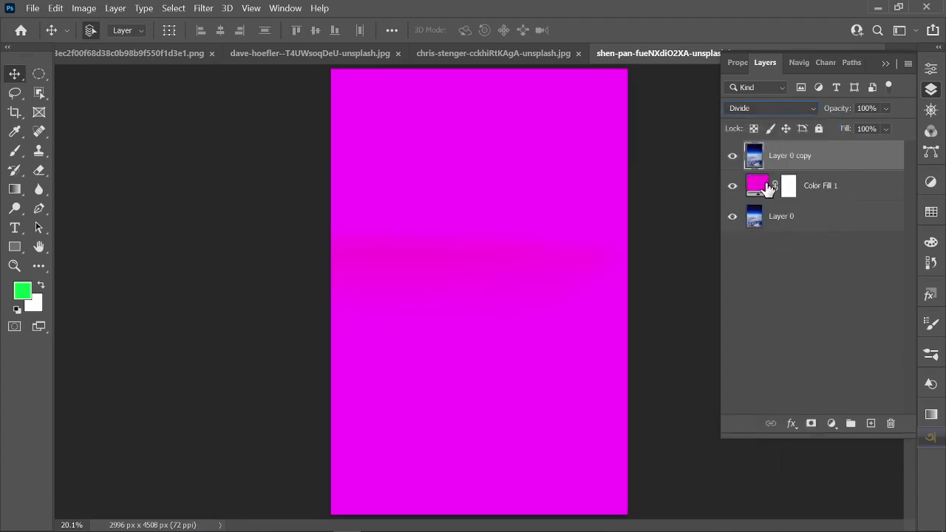
pyautogui.click(772, 109)
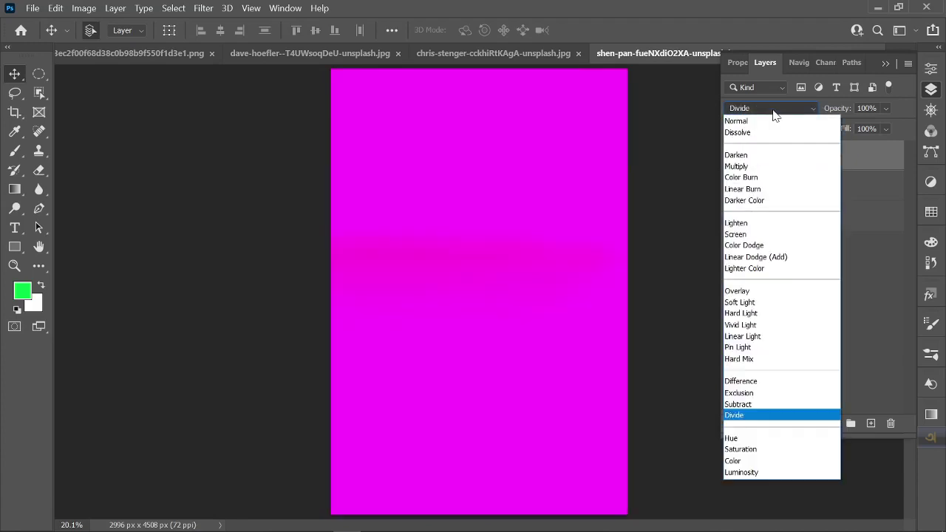
pyautogui.click(739, 438)
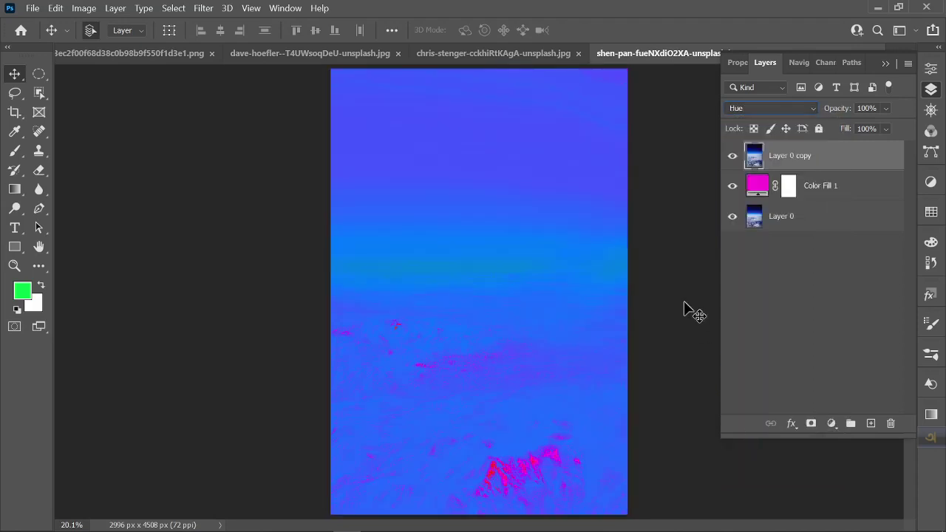
pyautogui.moveTo(820, 155); pyautogui.dragTo(841, 201)
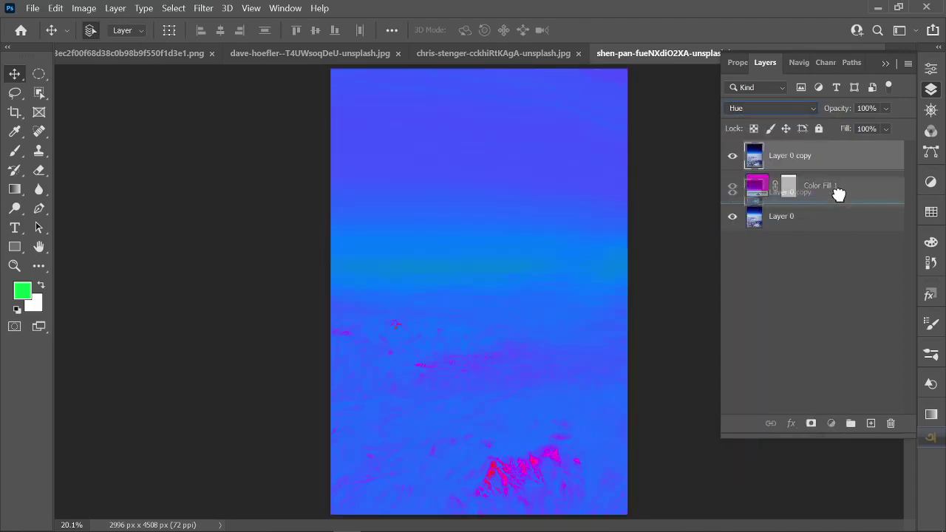
pyautogui.click(790, 108)
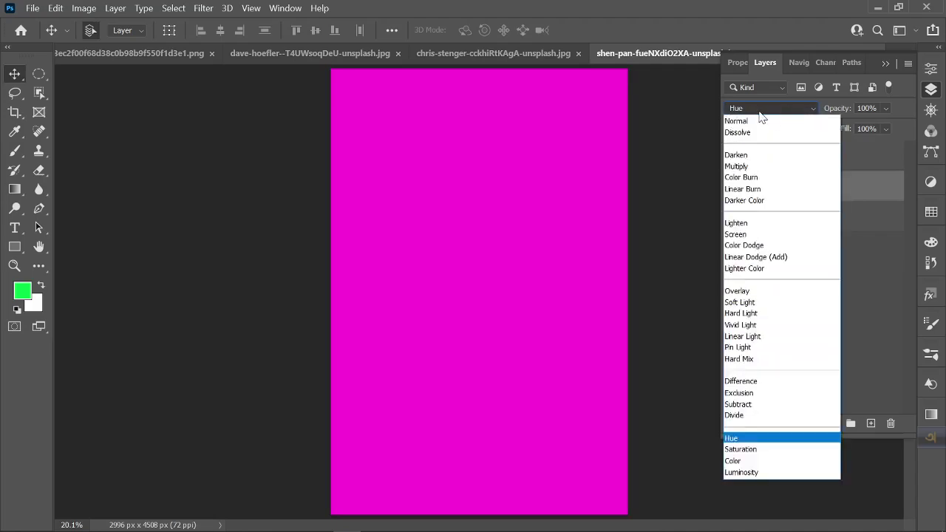
pyautogui.click(749, 126)
# Blend Color Fill 1 as Hue and check the foreground colour picker without changes
pyautogui.click(802, 159)
pyautogui.click(773, 109)
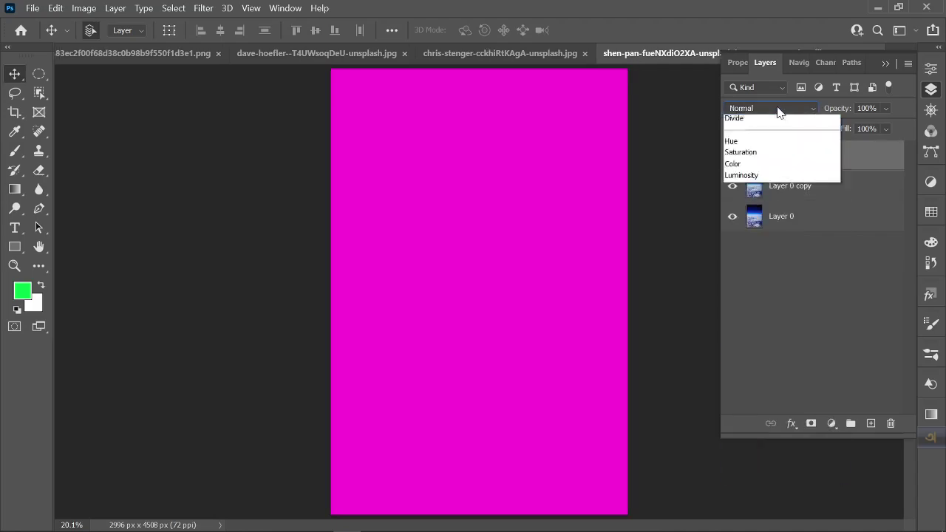
pyautogui.click(746, 438)
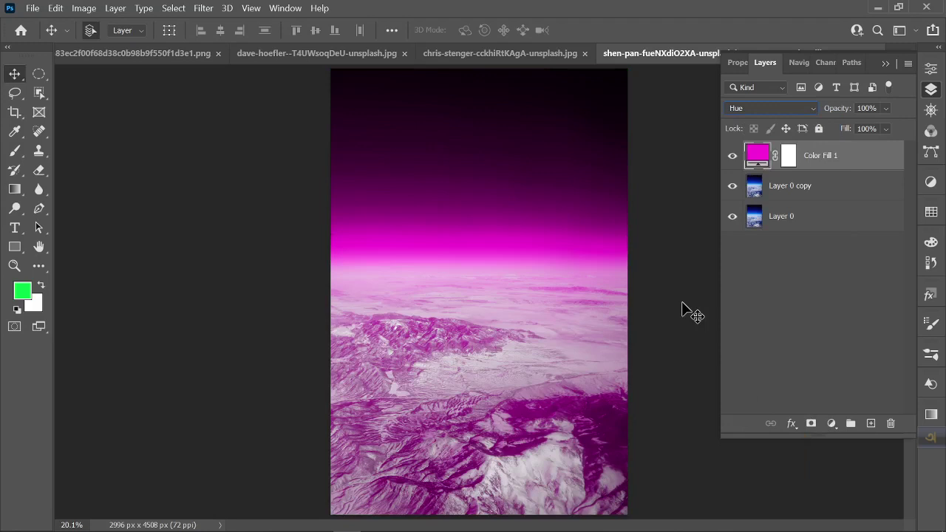
pyautogui.click(28, 289)
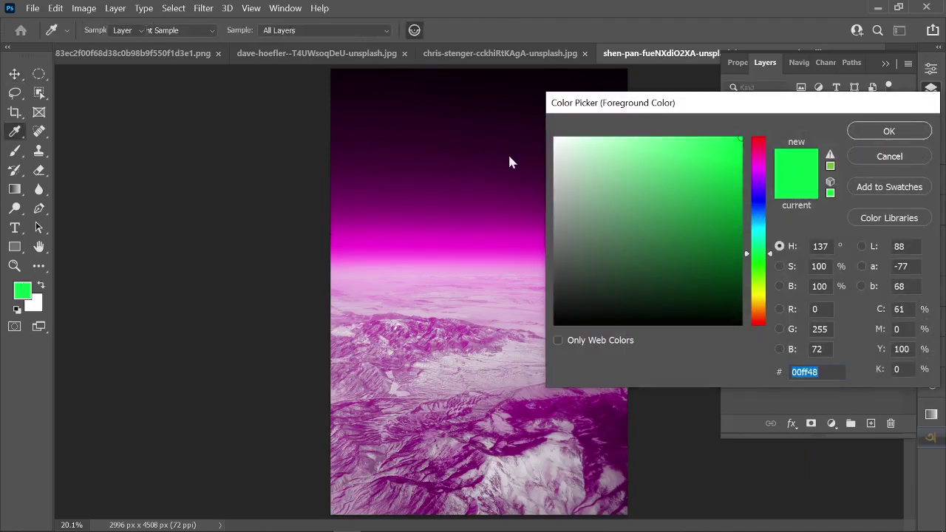
pyautogui.press('Escape')
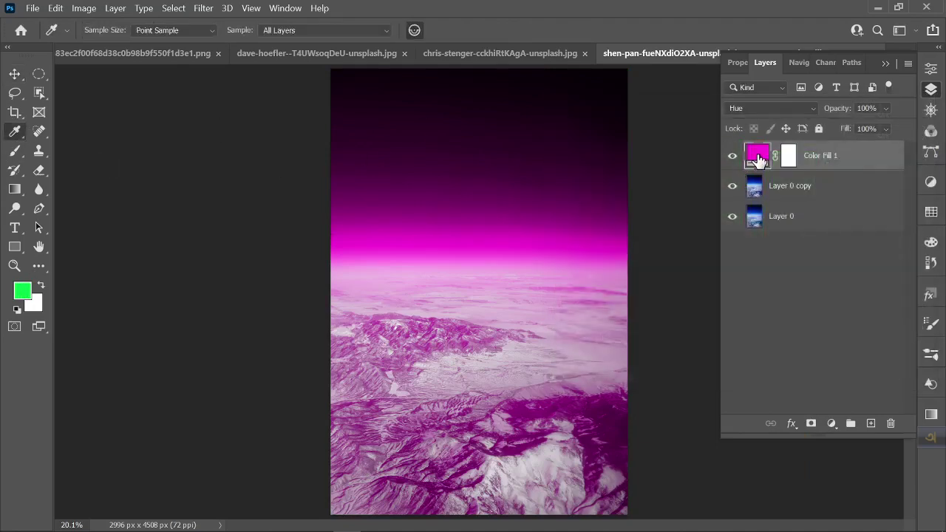
pyautogui.click(22, 290)
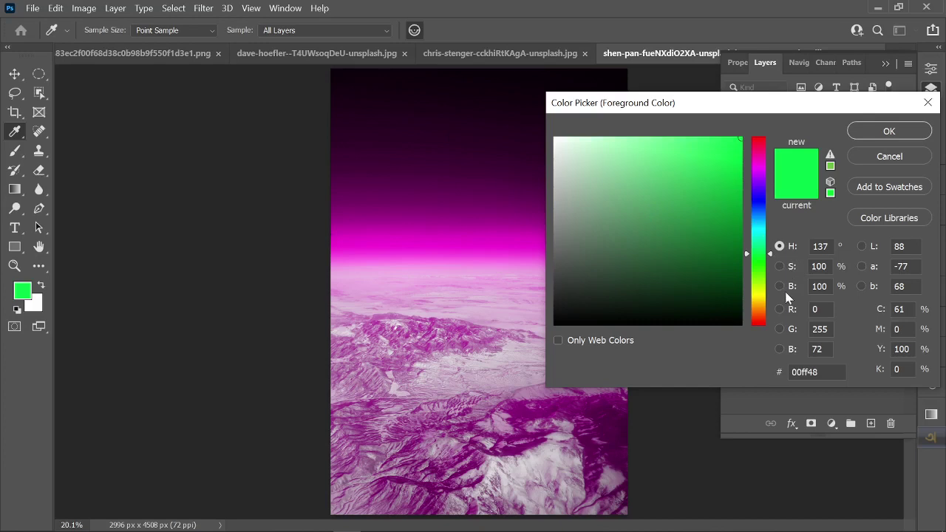
pyautogui.click(889, 156)
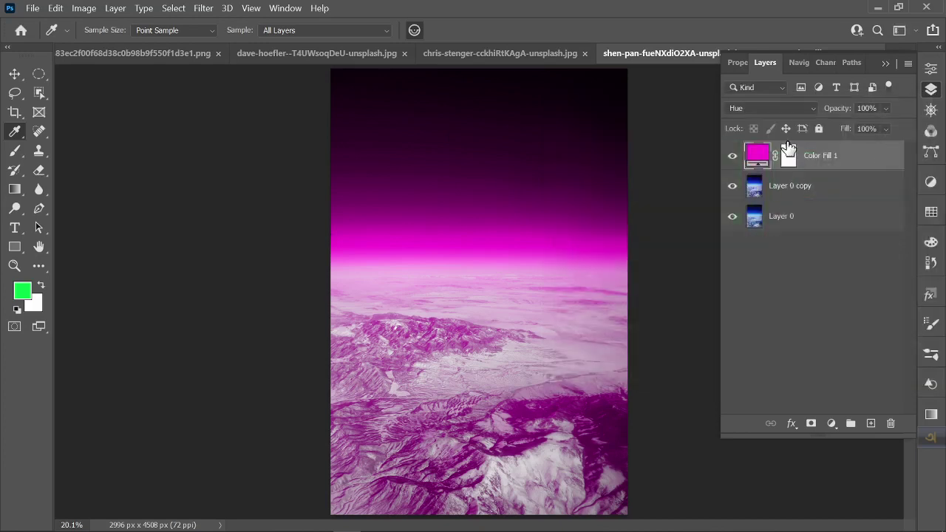
# Adjust Color Fill 1's Fill down to 69%, toggling its visibility to compare the tint
pyautogui.moveTo(845, 131); pyautogui.dragTo(837, 133)
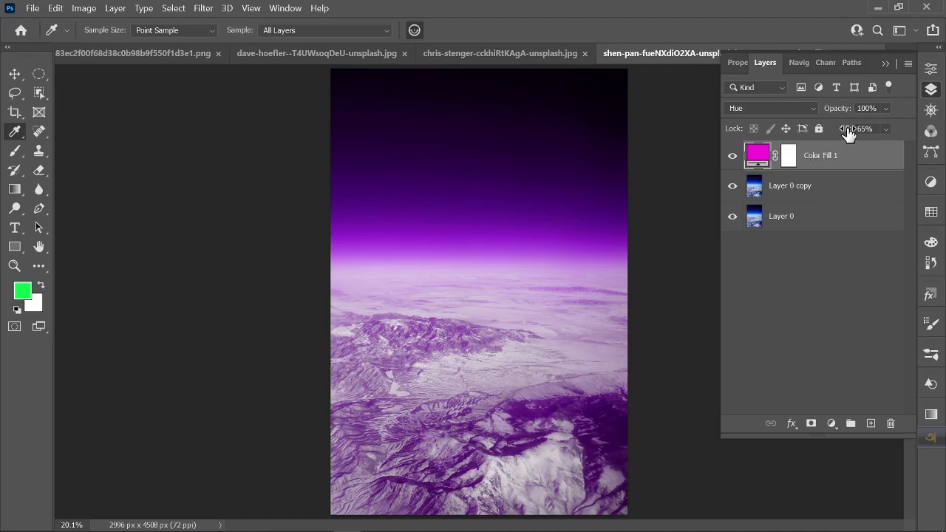
pyautogui.moveTo(839, 130)
pyautogui.mouseDown()
pyautogui.moveTo(849, 131)
pyautogui.moveTo(841, 132)
pyautogui.mouseUp()
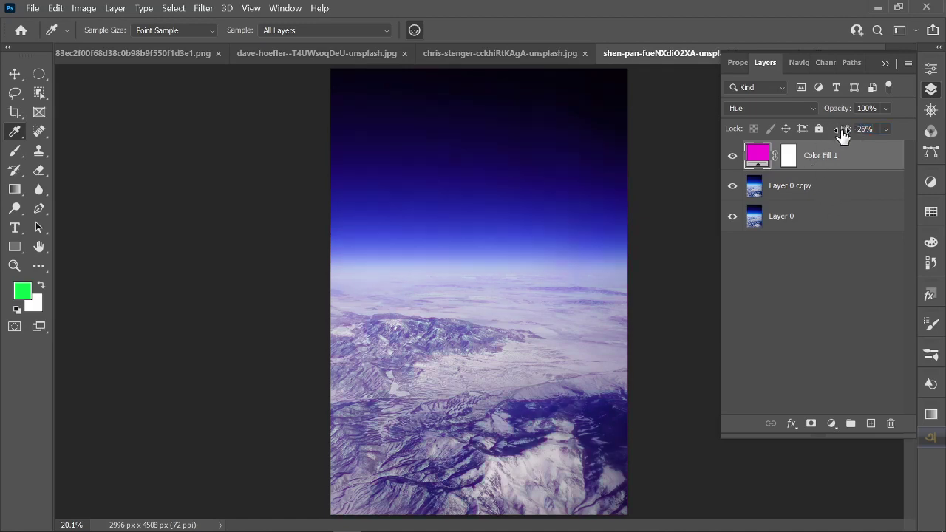
pyautogui.click(732, 156)
pyautogui.click(733, 155)
pyautogui.click(732, 156)
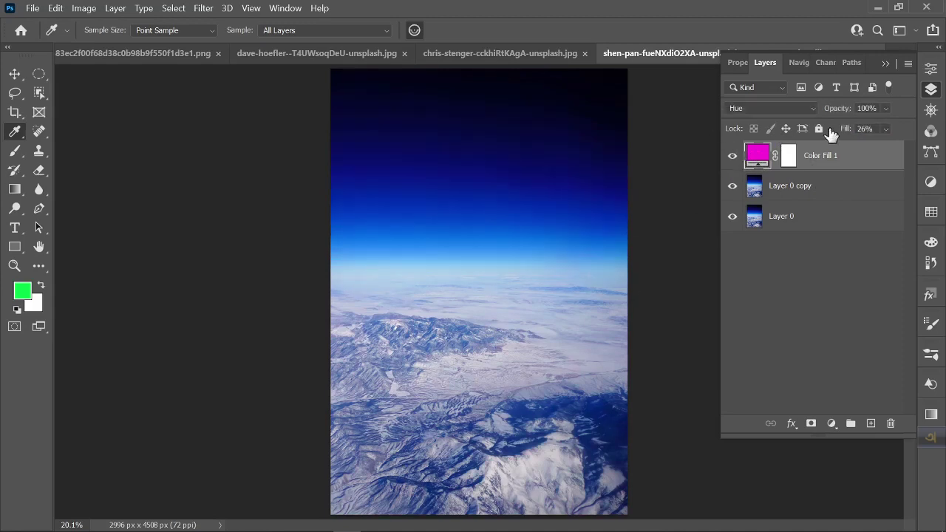
pyautogui.moveTo(845, 130); pyautogui.dragTo(855, 130)
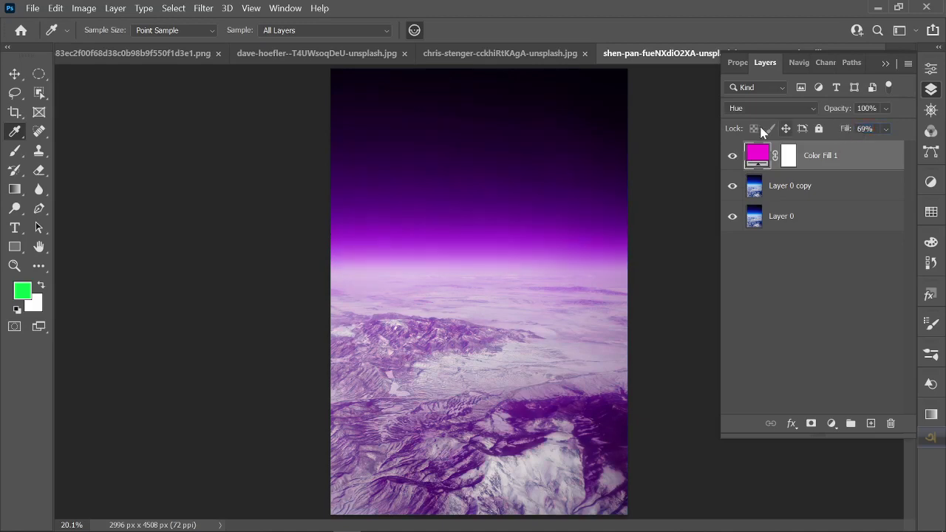
pyautogui.click(772, 108)
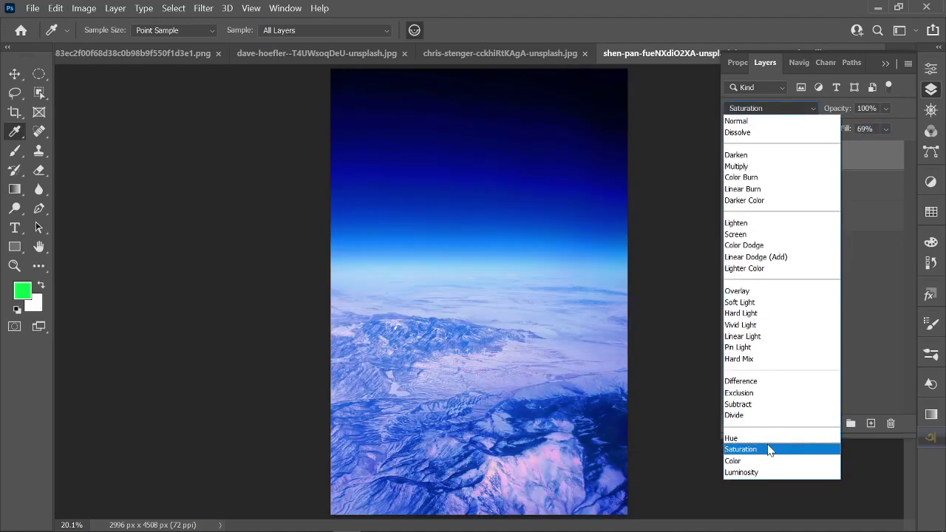
# Set the fill layer to Saturation, recolour it bright blue 0054ff, and raise Fill to 100%
pyautogui.click(768, 449)
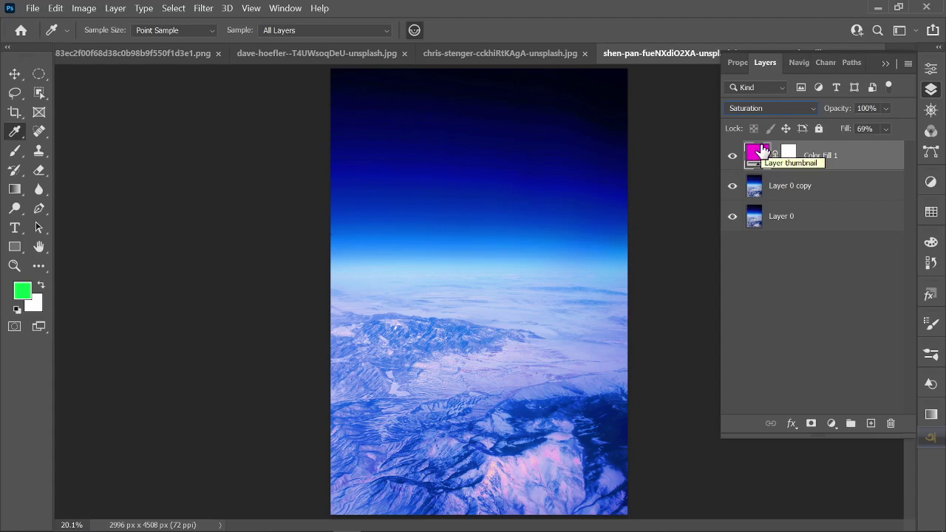
pyautogui.doubleClick(757, 159)
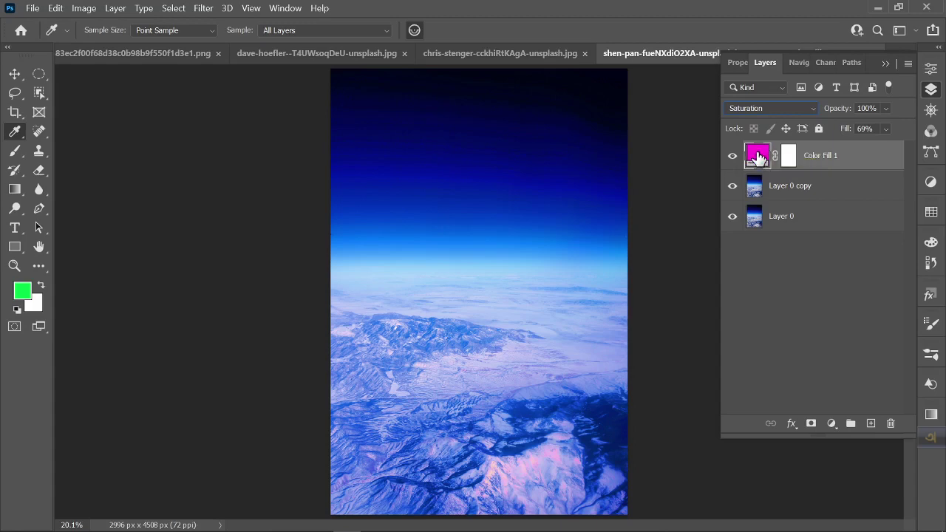
pyautogui.click(601, 422)
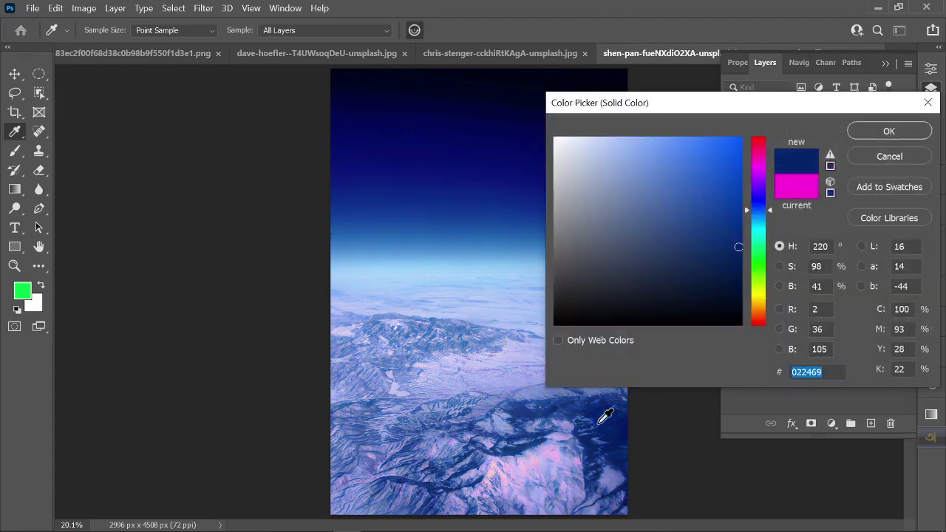
pyautogui.moveTo(728, 168); pyautogui.dragTo(741, 139)
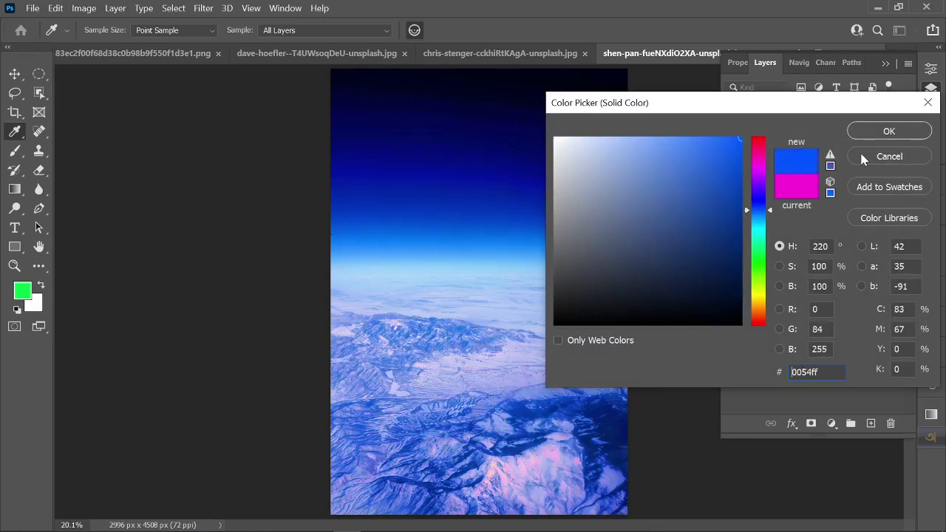
pyautogui.click(874, 133)
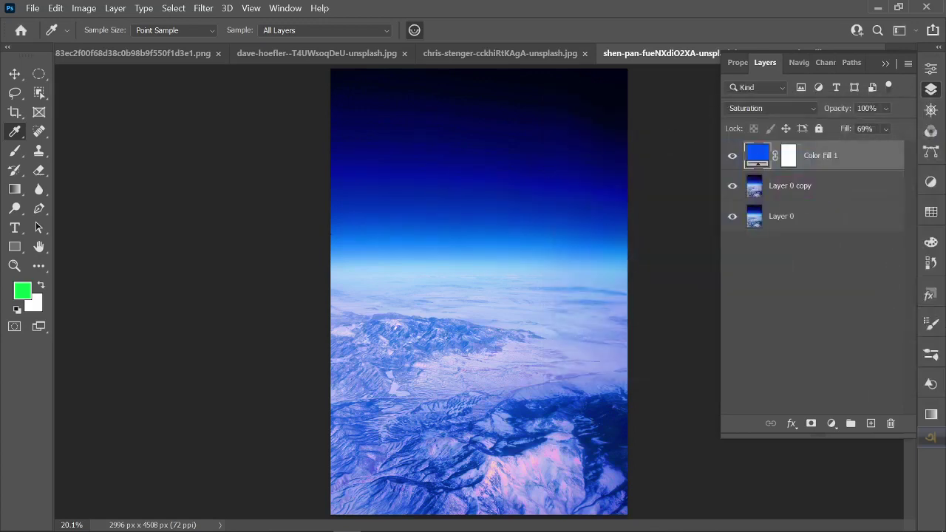
pyautogui.moveTo(847, 128); pyautogui.dragTo(939, 144)
# Try Color blending on the fill layer, then settle on Luminosity and compare visibility
pyautogui.click(793, 109)
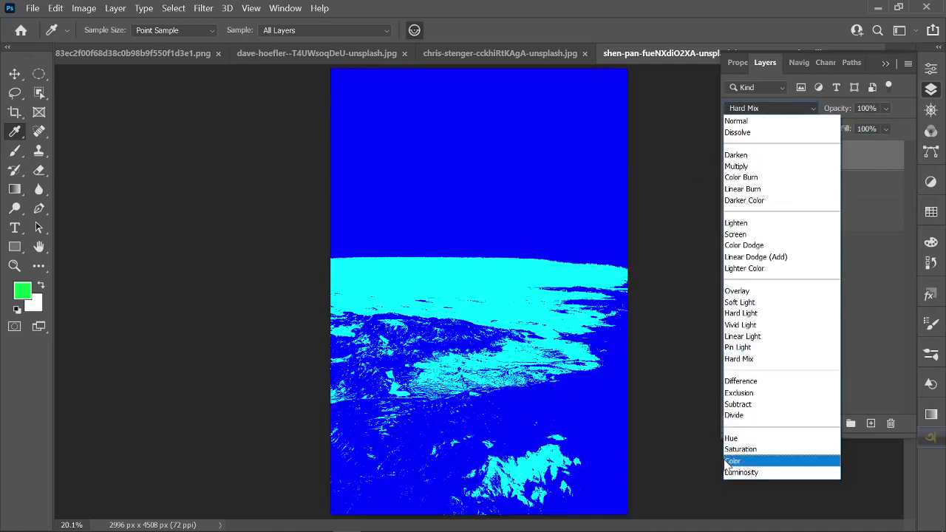
pyautogui.click(737, 462)
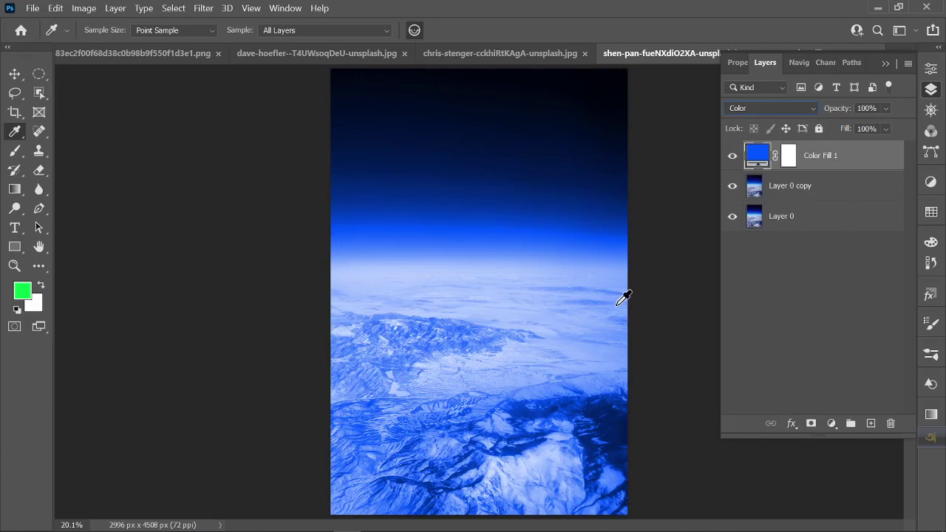
pyautogui.moveTo(846, 129)
pyautogui.mouseDown()
pyautogui.moveTo(826, 130)
pyautogui.moveTo(819, 104)
pyautogui.moveTo(866, 129)
pyautogui.mouseUp()
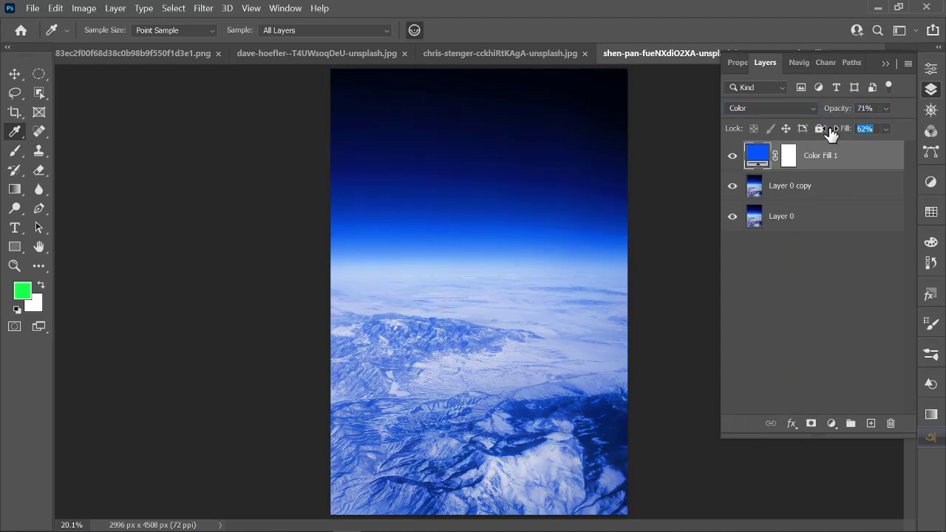
pyautogui.click(742, 109)
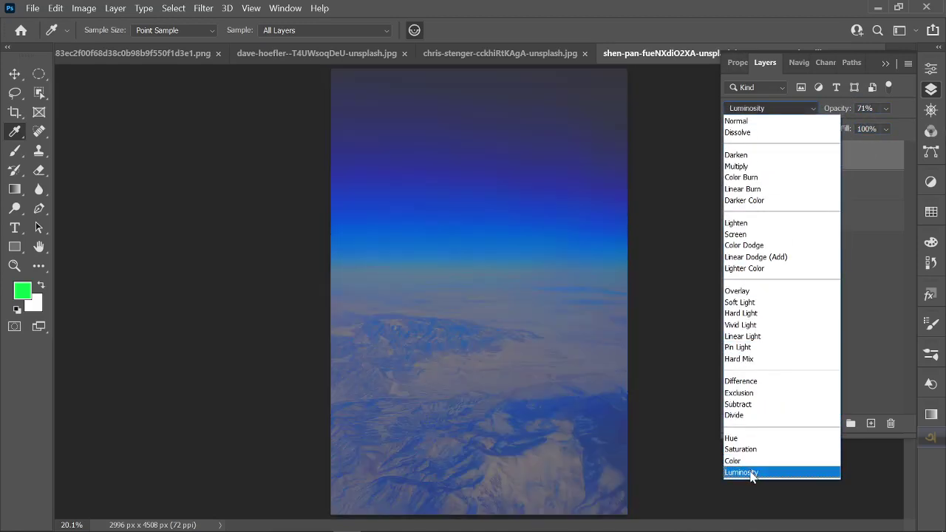
pyautogui.click(742, 473)
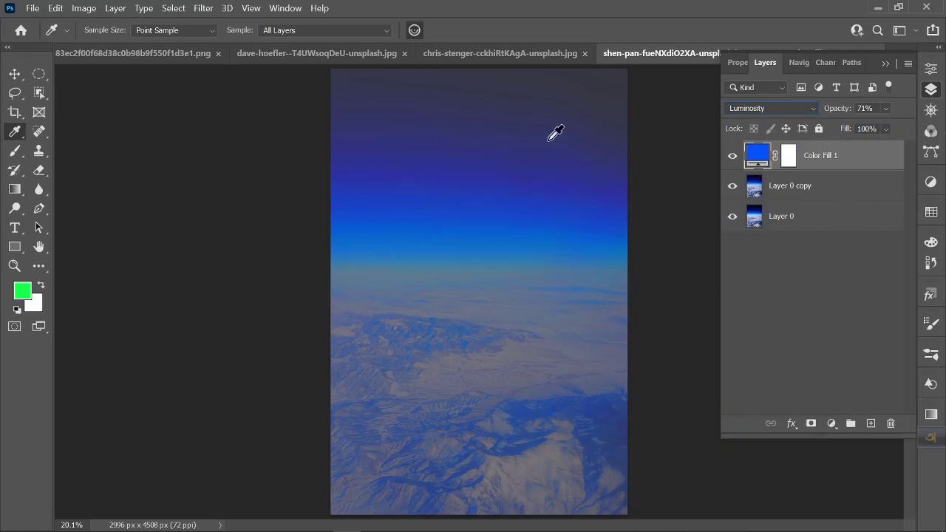
pyautogui.click(732, 155)
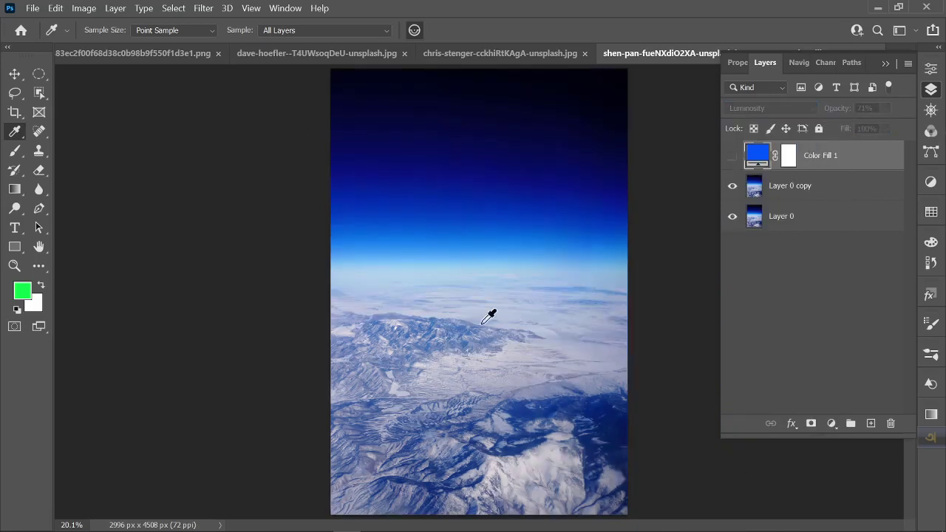
pyautogui.click(732, 155)
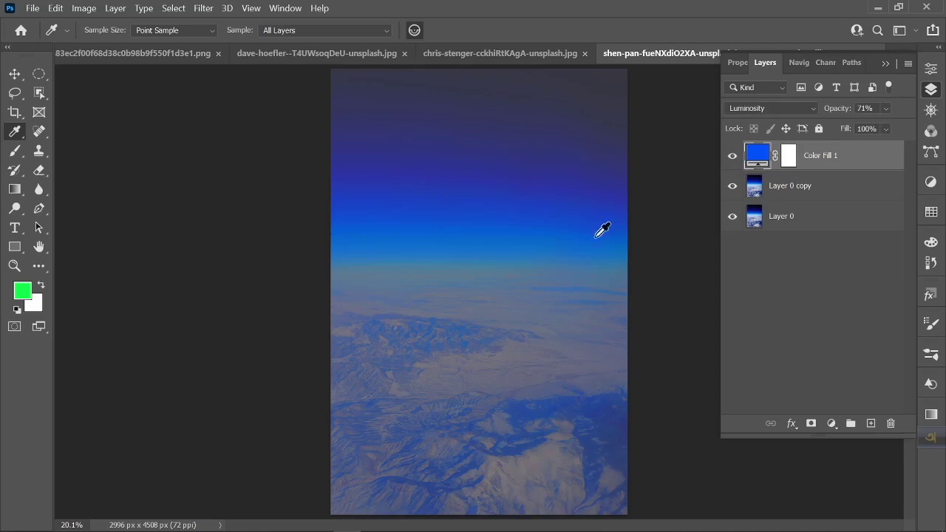
# Set the fill layer's Opacity to 100%, keeping Luminosity blending
pyautogui.click(863, 108)
pyautogui.write('100')
pyautogui.press('Return')
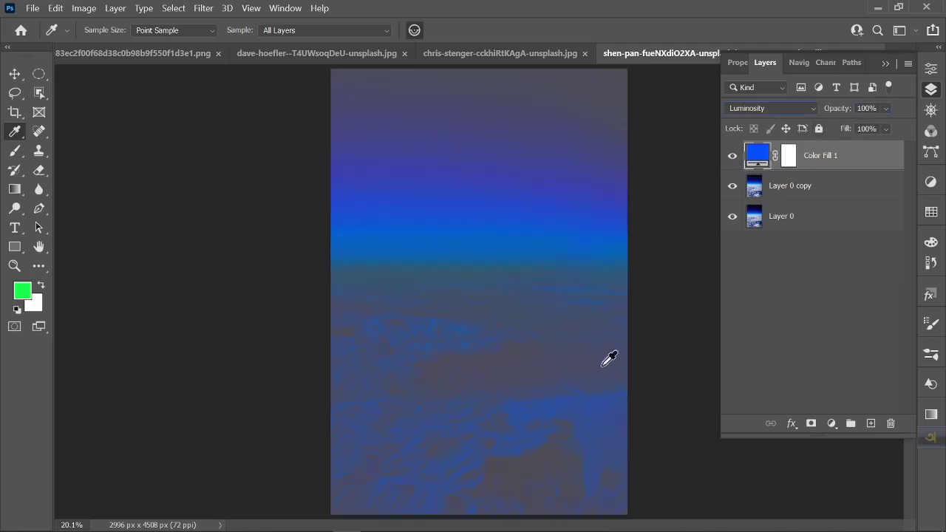
pyautogui.click(785, 109)
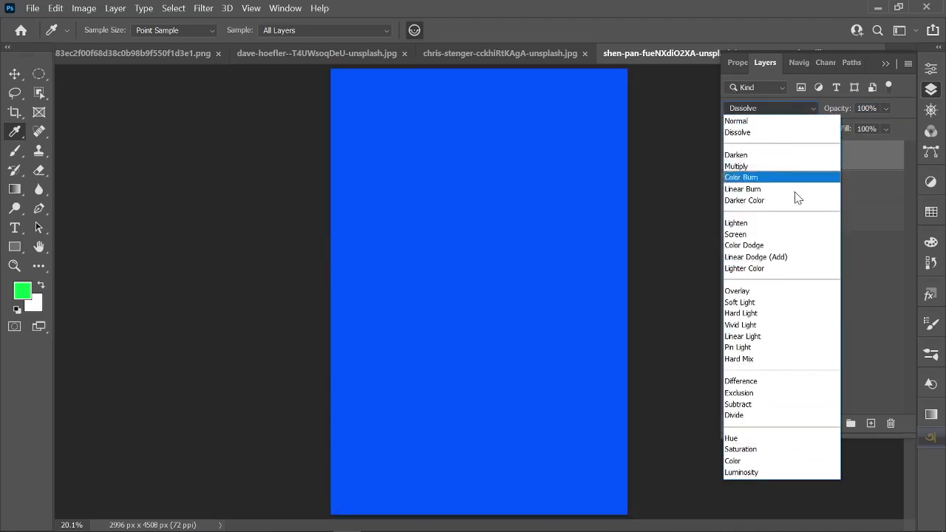
pyautogui.click(852, 388)
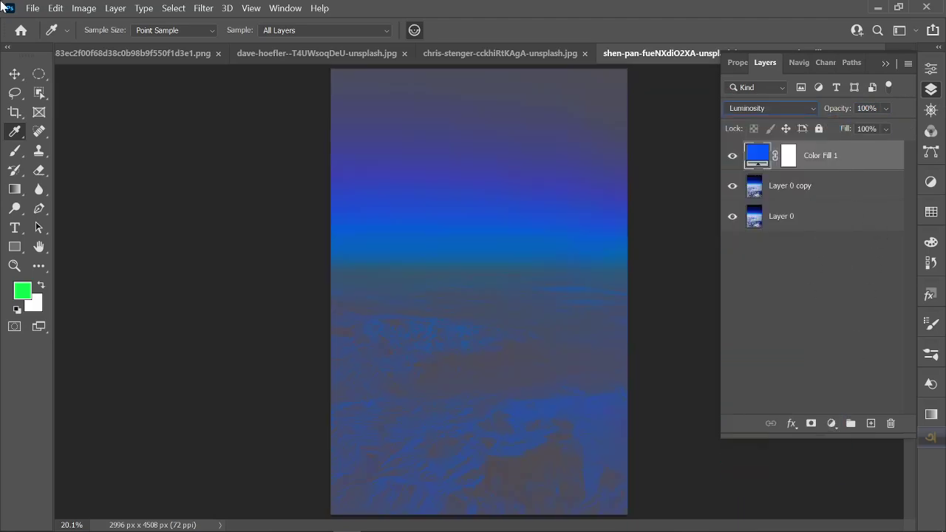
# Open the curly-haired portrait photo from the Downloads folder
pyautogui.click(30, 9)
pyautogui.click(44, 36)
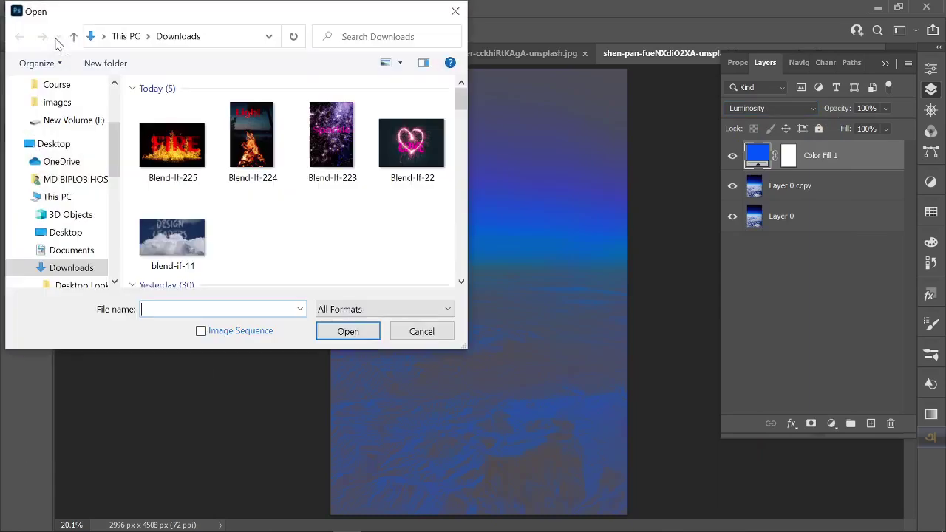
pyautogui.scroll(-3, 235, 163)
pyautogui.scroll(-2, 235, 163)
pyautogui.scroll(-2, 318, 155)
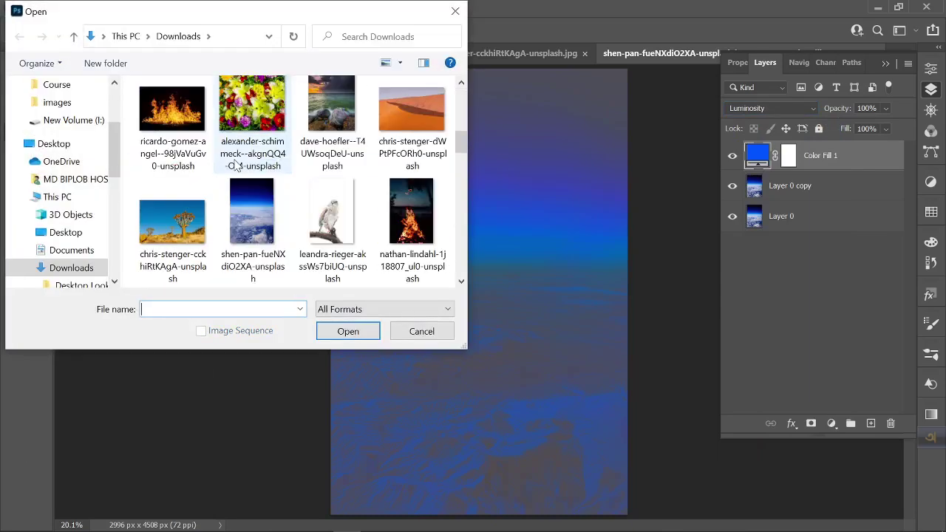
pyautogui.scroll(-2, 399, 151)
pyautogui.click(399, 151)
pyautogui.scroll(-3, 252, 200)
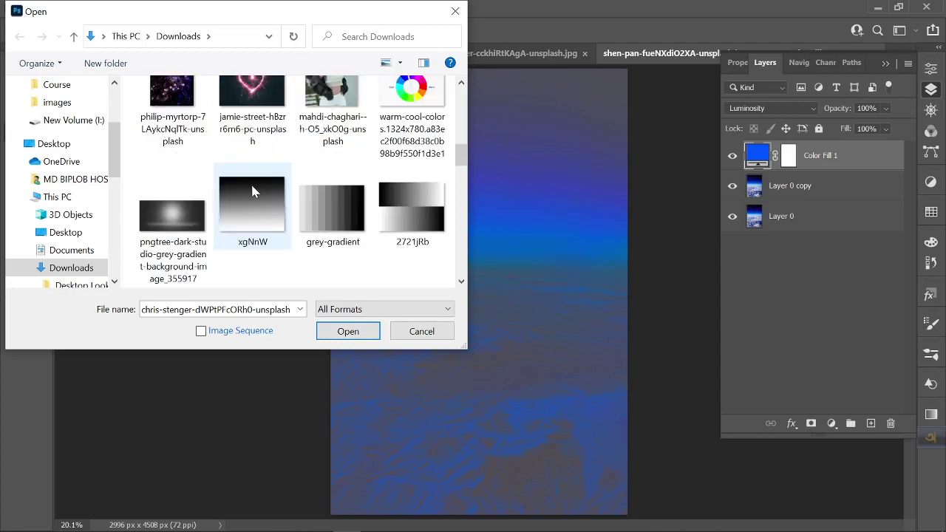
pyautogui.scroll(1, 252, 191)
pyautogui.click(346, 131)
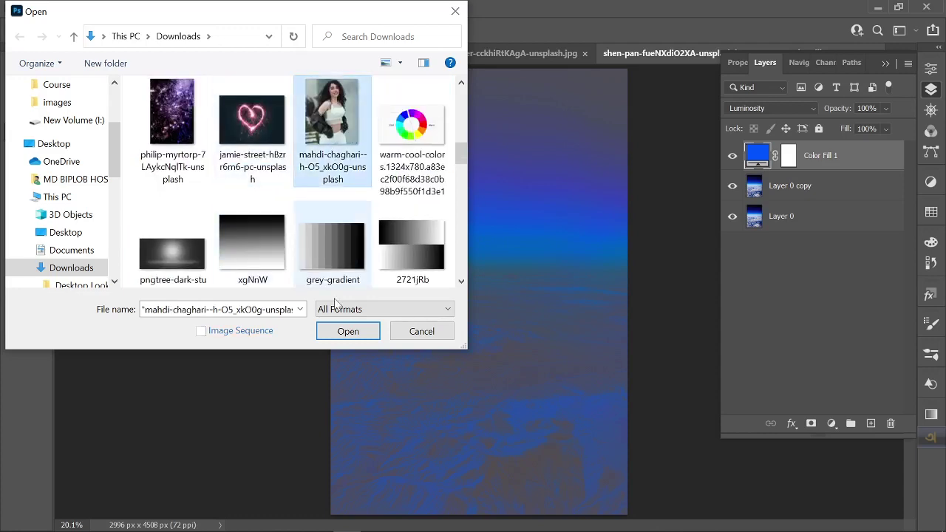
pyautogui.click(338, 333)
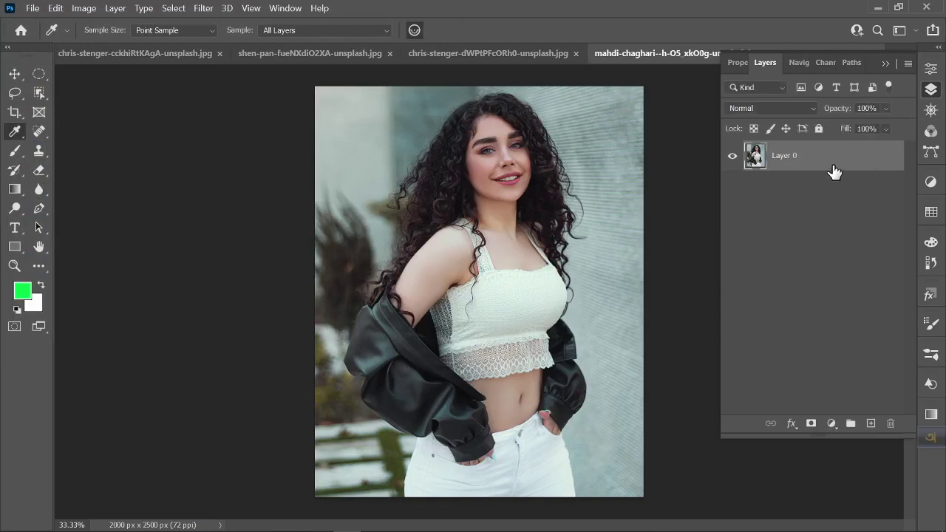
# Duplicate the portrait layer and give the copy a 447.3-pixel Gaussian Blur
pyautogui.hotkey('ctrl', 'j')
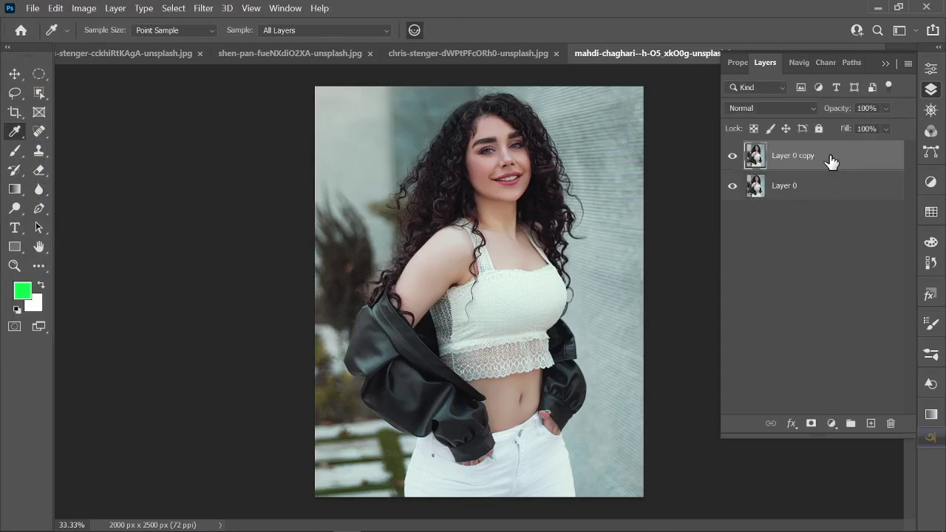
pyautogui.click(795, 108)
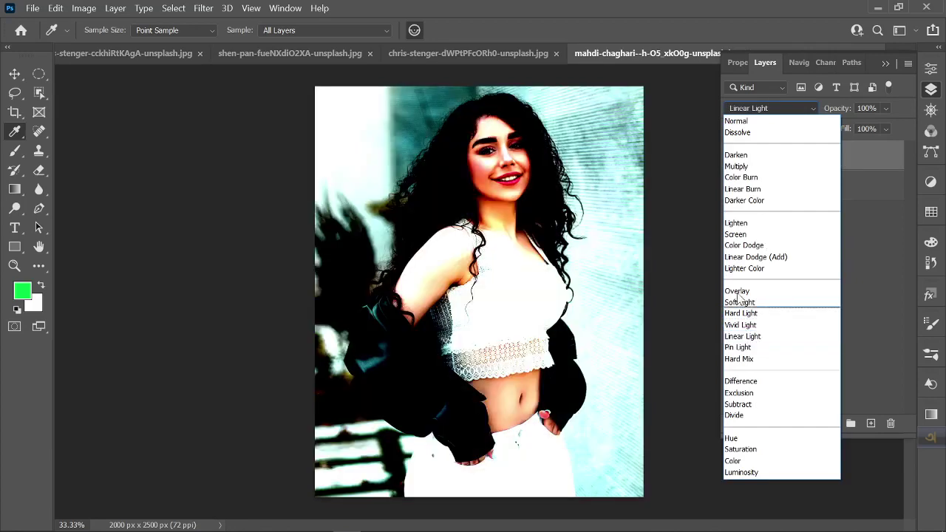
pyautogui.press('Escape')
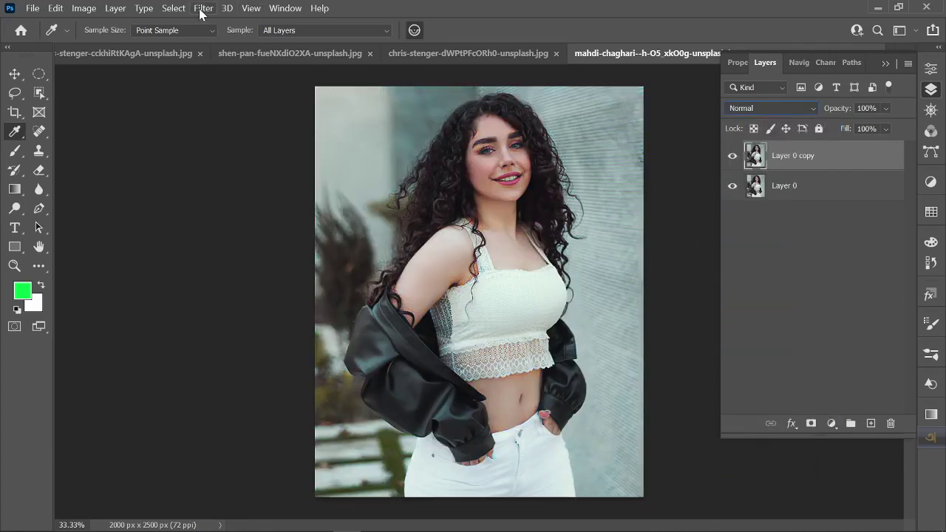
pyautogui.click(202, 9)
pyautogui.moveTo(212, 182)
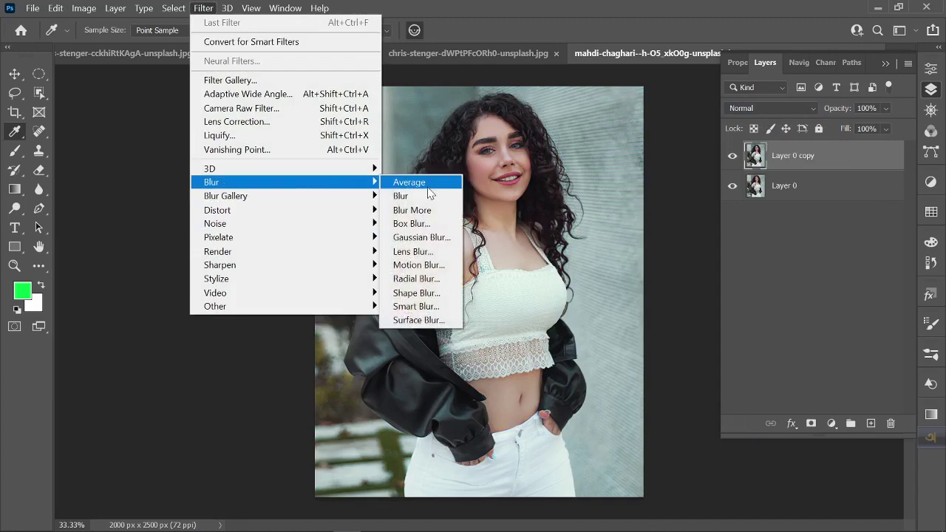
pyautogui.click(422, 237)
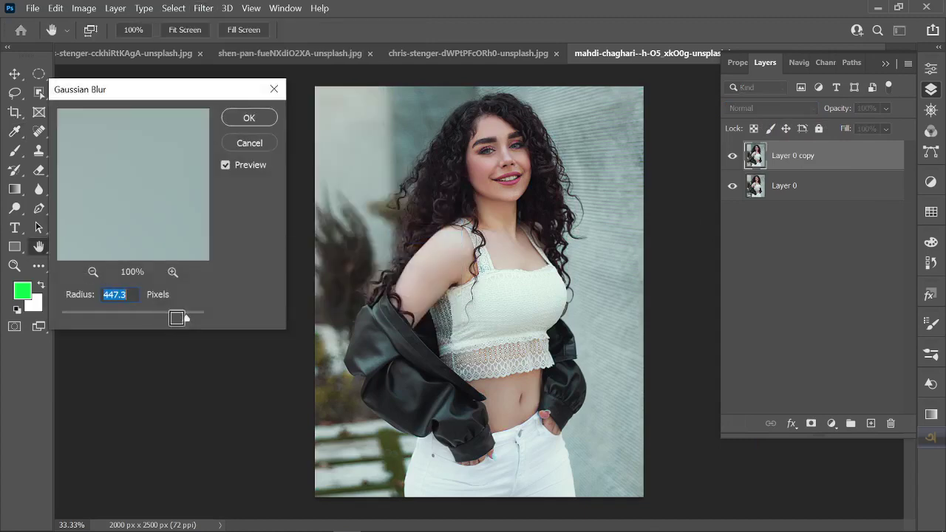
pyautogui.click(249, 118)
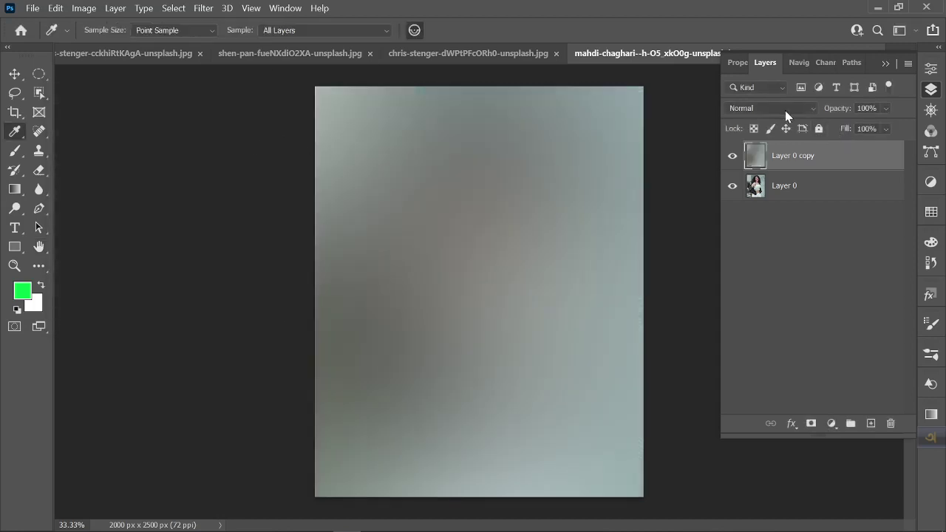
# Compare Vivid Light and Overlay blending on the blurred portrait copy
pyautogui.click(785, 110)
pyautogui.click(785, 325)
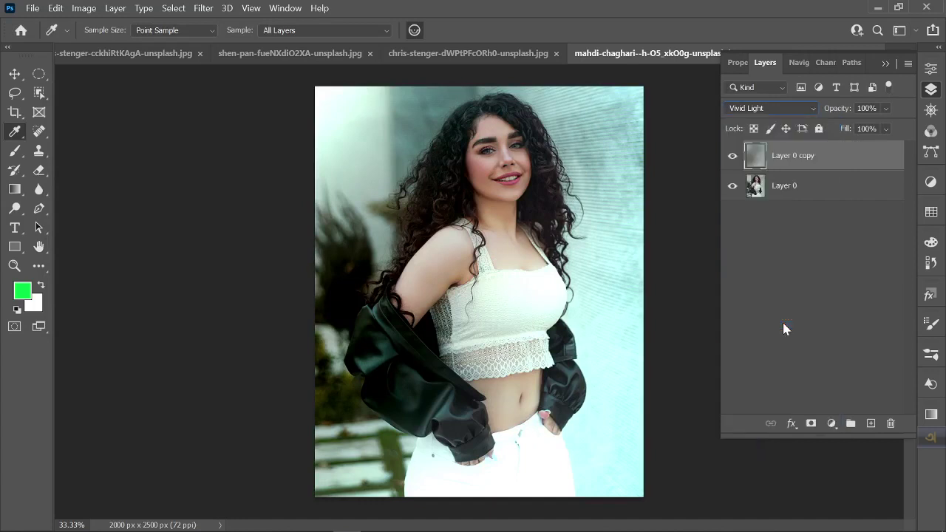
pyautogui.click(735, 156)
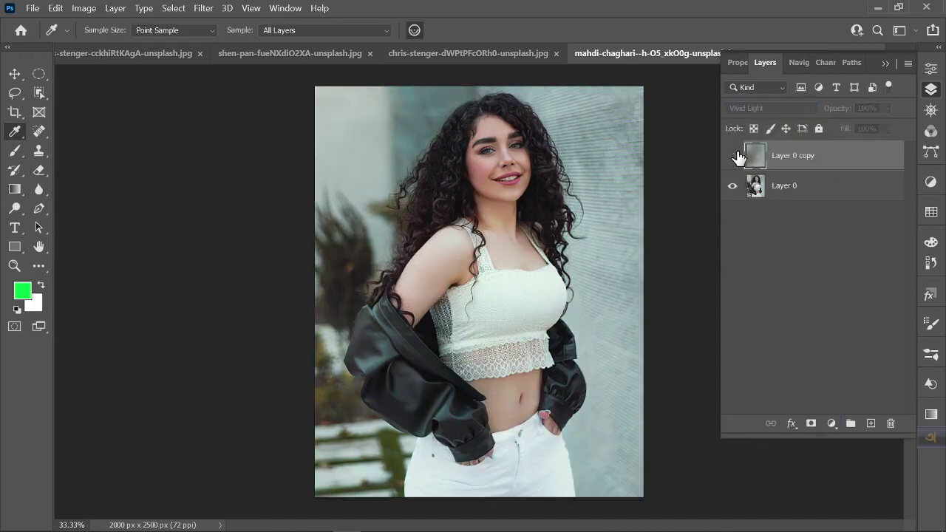
pyautogui.click(734, 156)
pyautogui.click(735, 156)
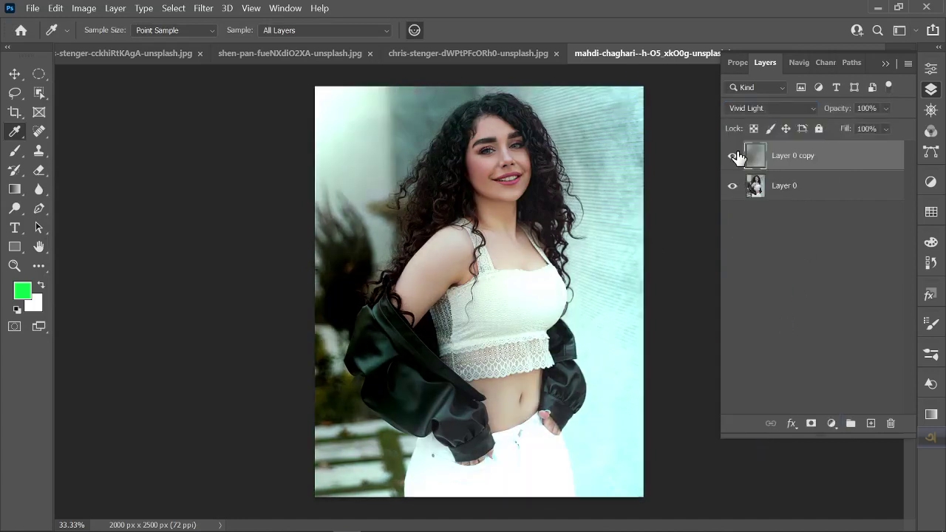
pyautogui.click(786, 111)
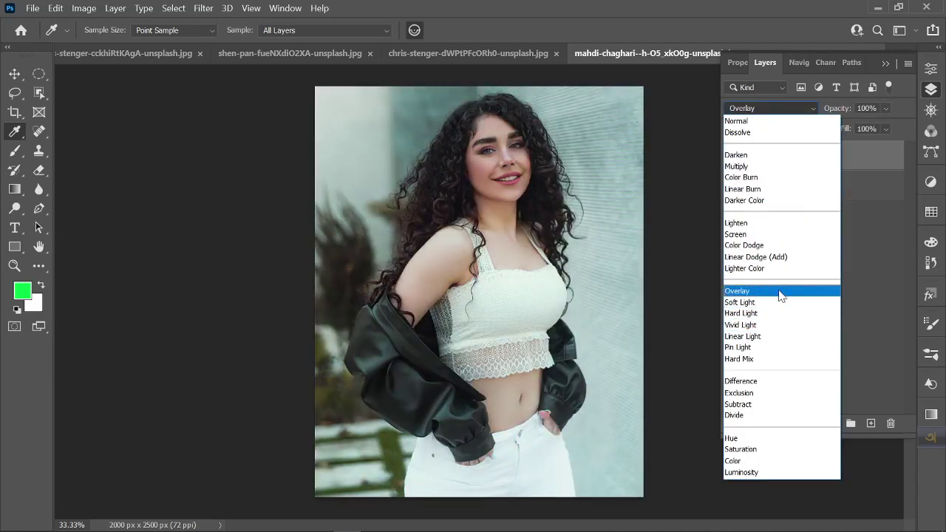
pyautogui.click(779, 292)
# Duplicate the original portrait layer and blend Layer 0 copy 2 as Overlay, comparing visibility
pyautogui.click(808, 191)
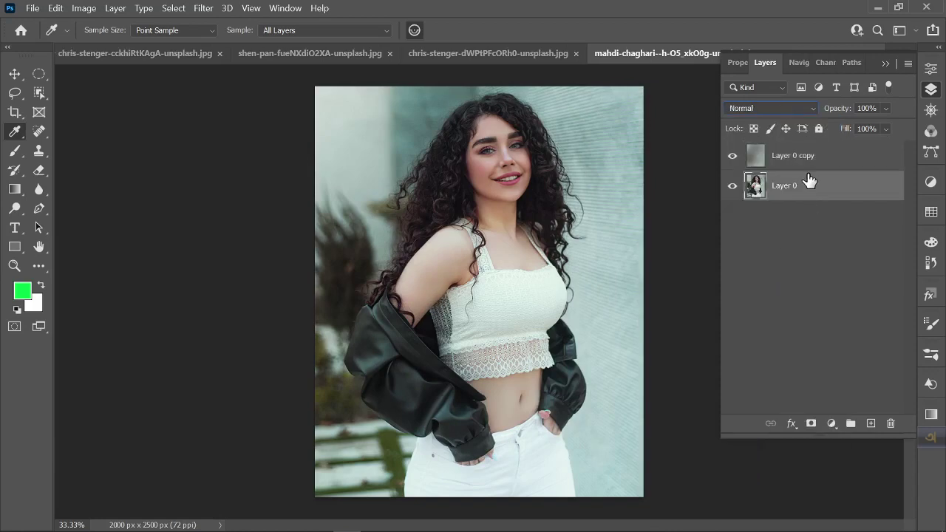
pyautogui.hotkey('ctrl', 'j')
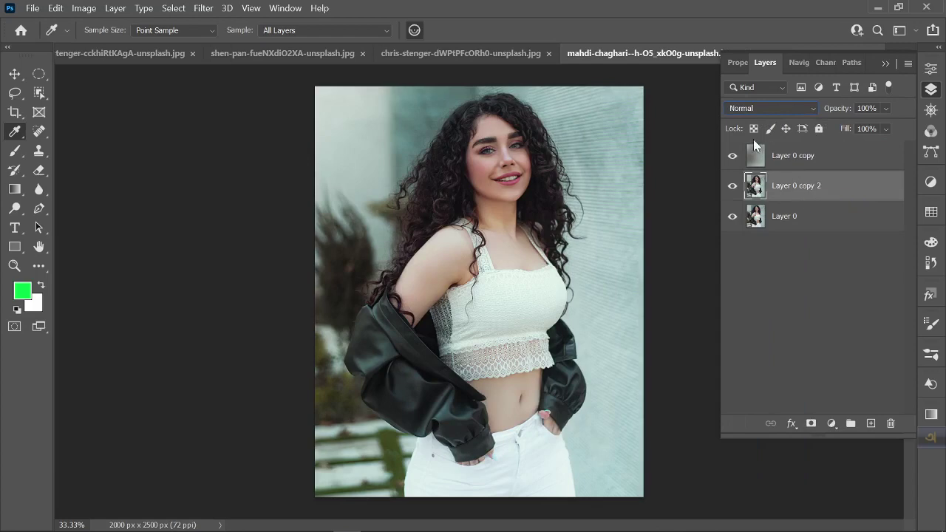
pyautogui.click(733, 155)
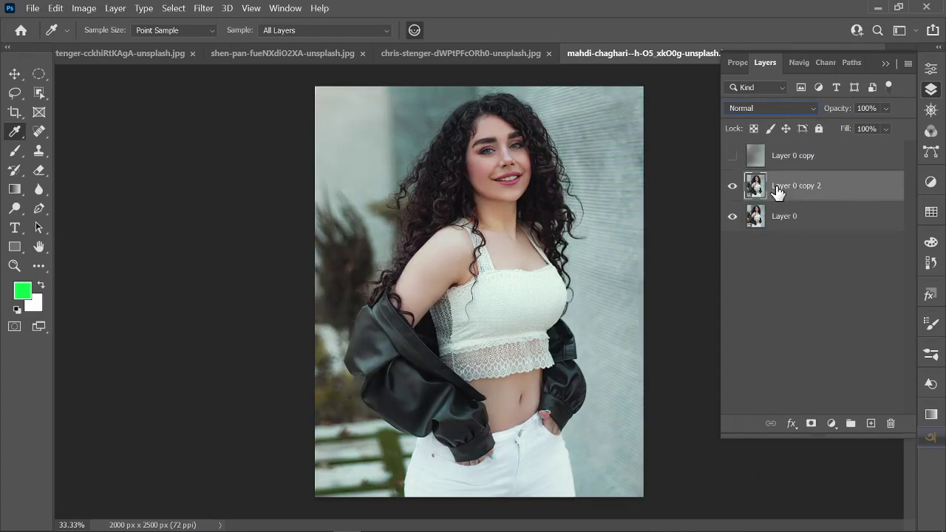
pyautogui.click(780, 110)
pyautogui.click(738, 291)
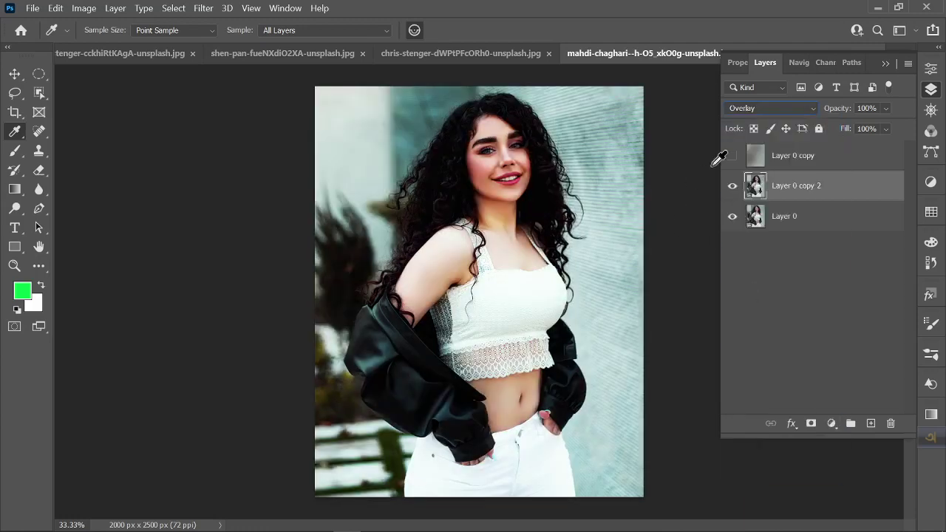
pyautogui.click(732, 186)
pyautogui.click(733, 187)
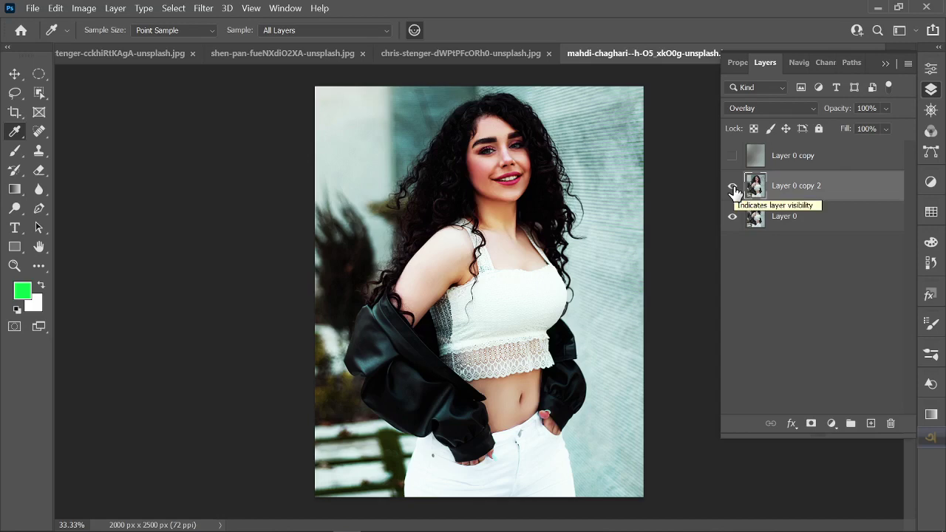
pyautogui.click(732, 156)
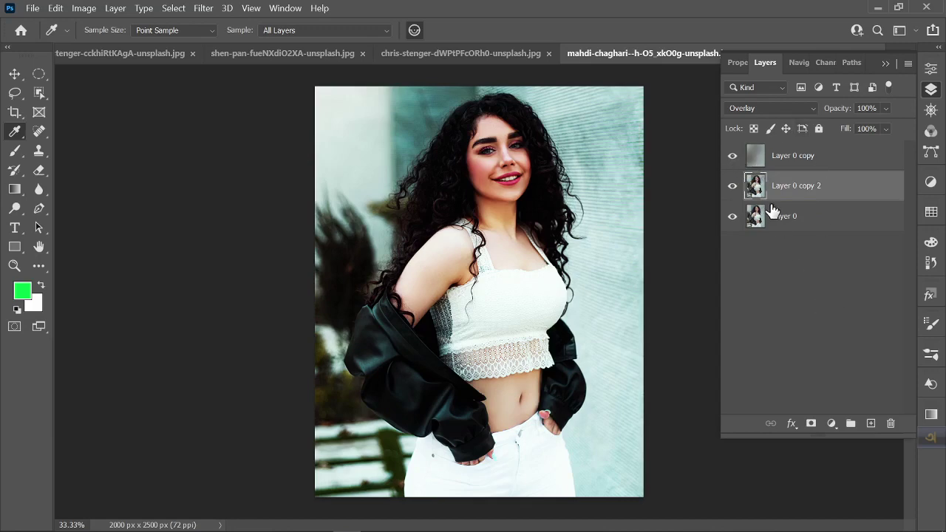
# Set the blurred top layer to Vivid Light and bring up the open-documents list
pyautogui.click(782, 156)
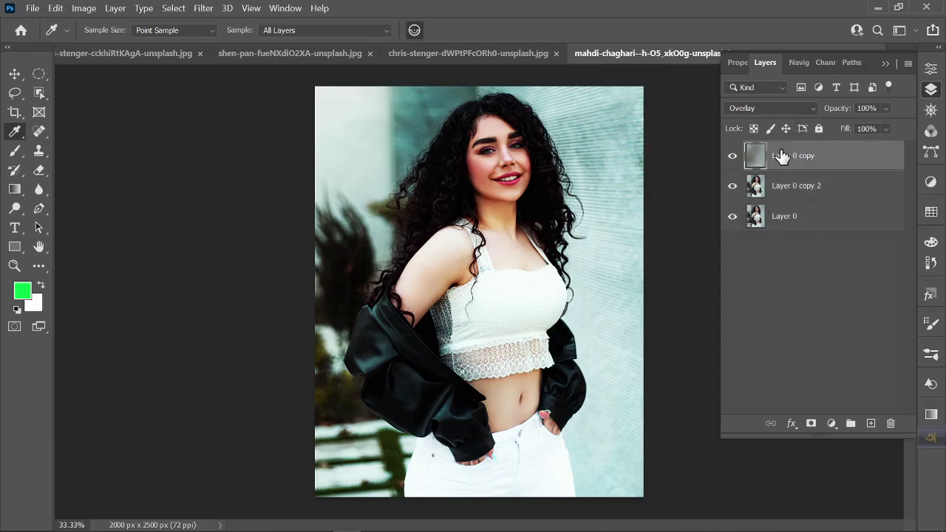
pyautogui.click(784, 111)
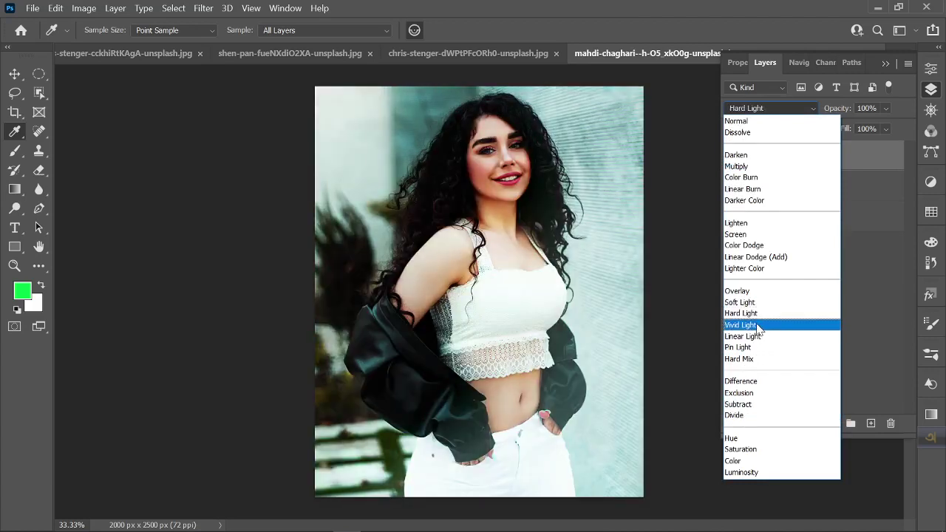
pyautogui.click(758, 330)
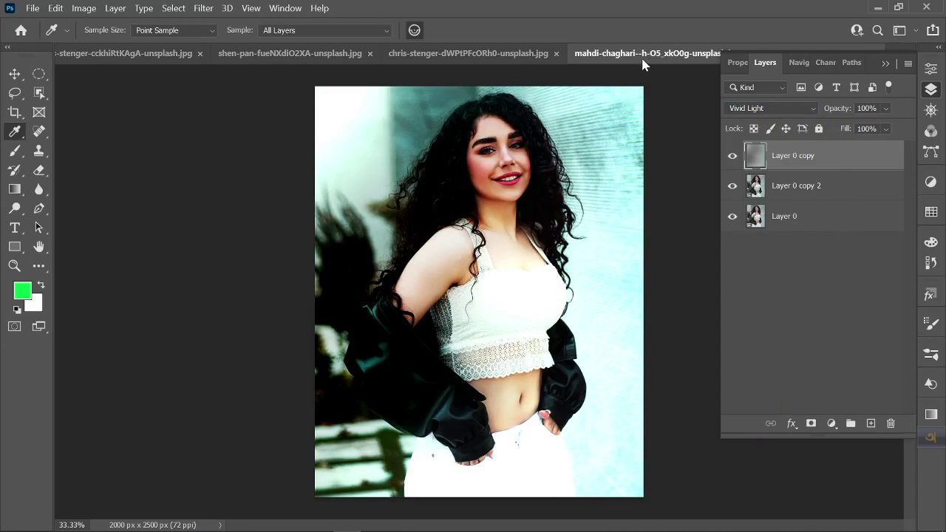
pyautogui.click(887, 65)
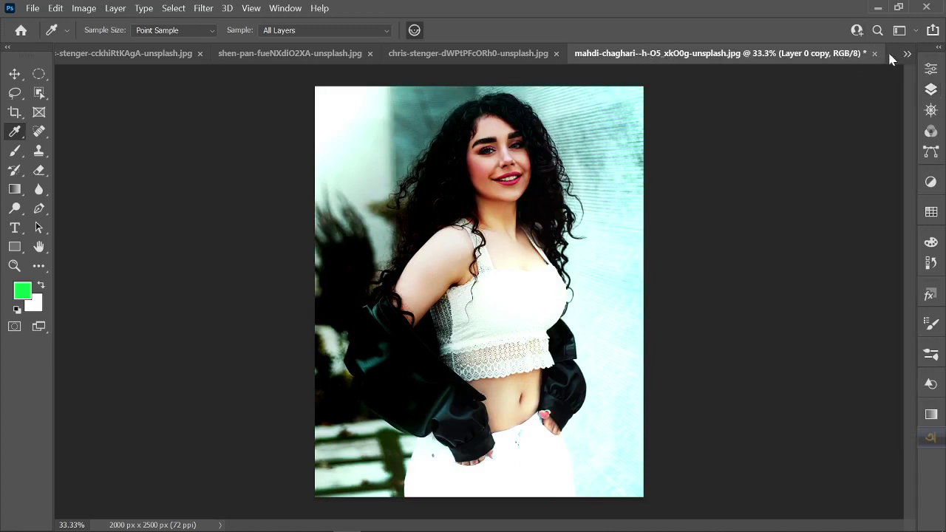
pyautogui.click(908, 53)
# Switch to the dune photo, unlock its Background, duplicate it and try Linear Light on the copy
pyautogui.click(709, 164)
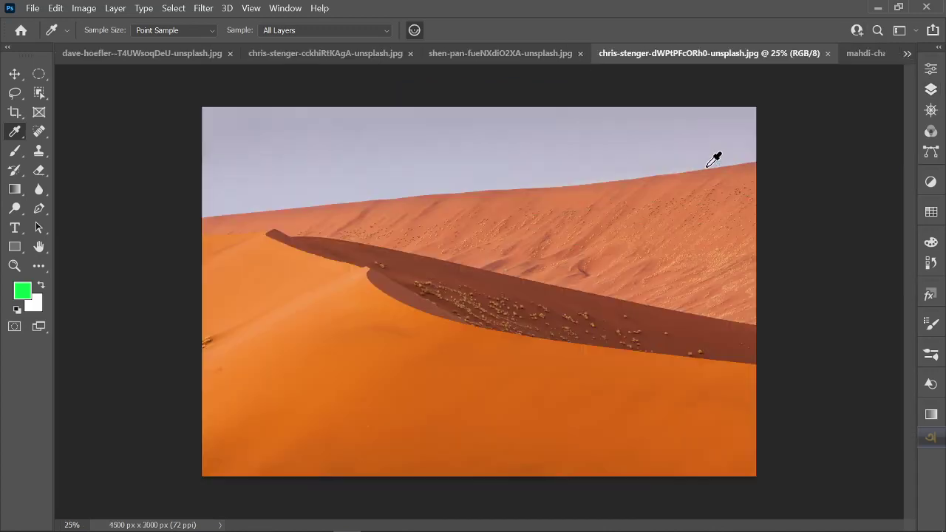
pyautogui.click(929, 89)
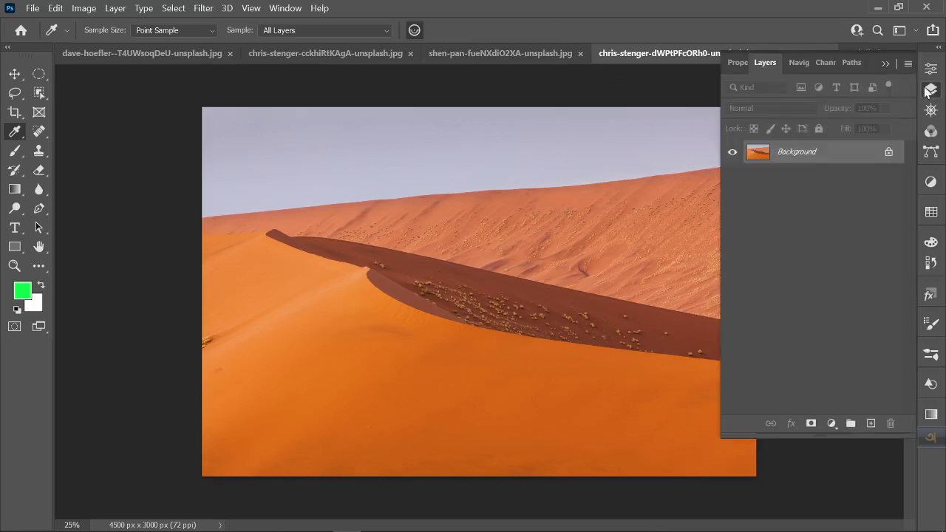
pyautogui.click(892, 152)
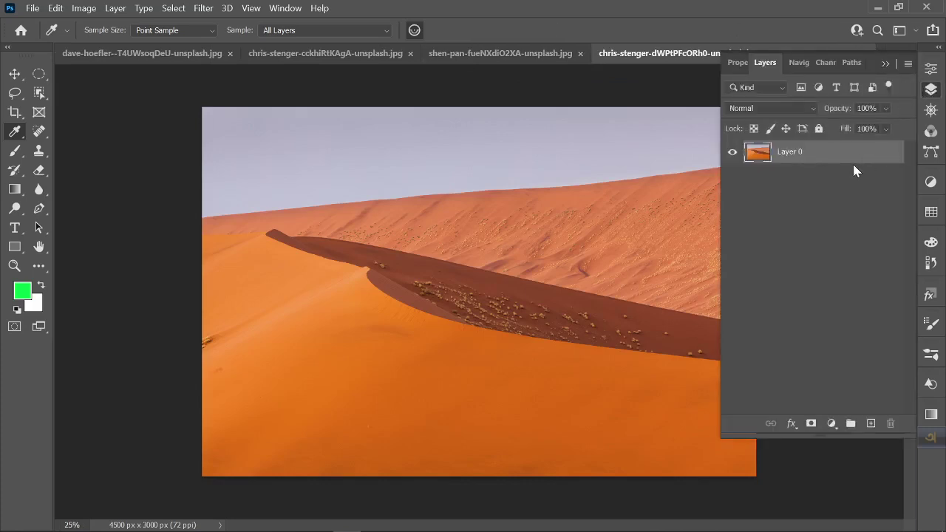
pyautogui.hotkey('ctrl', 'j')
pyautogui.click(781, 112)
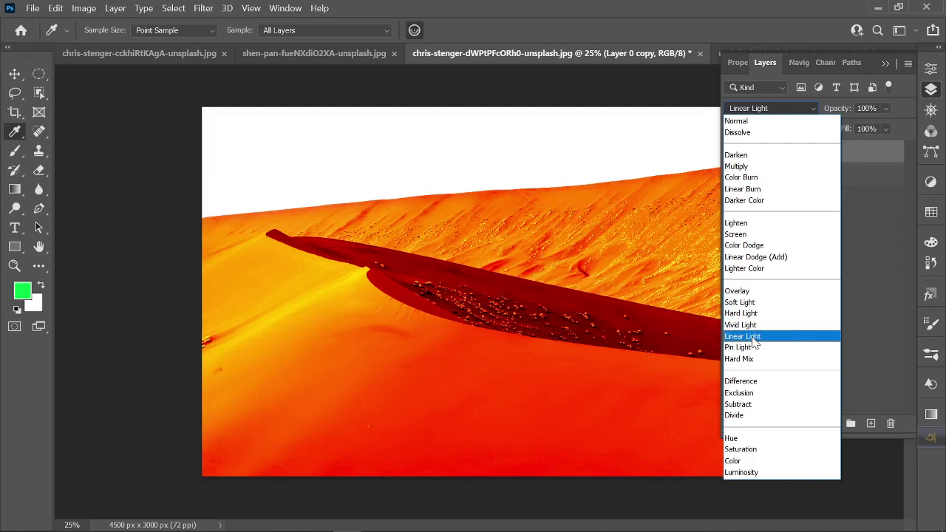
pyautogui.click(753, 338)
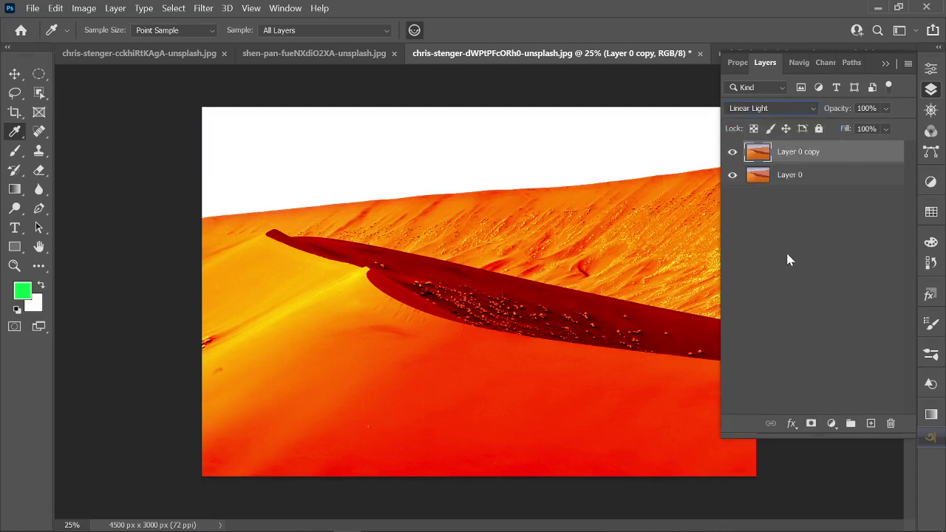
pyautogui.click(732, 152)
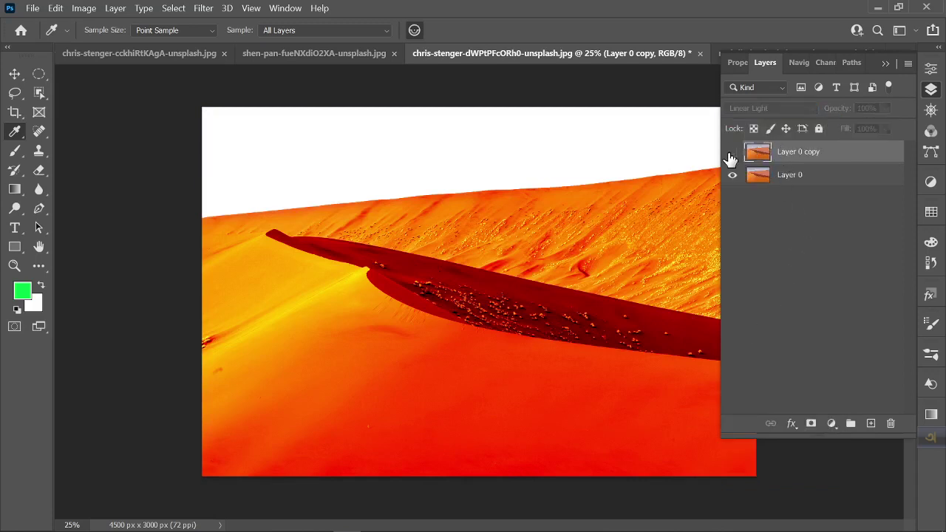
pyautogui.click(731, 153)
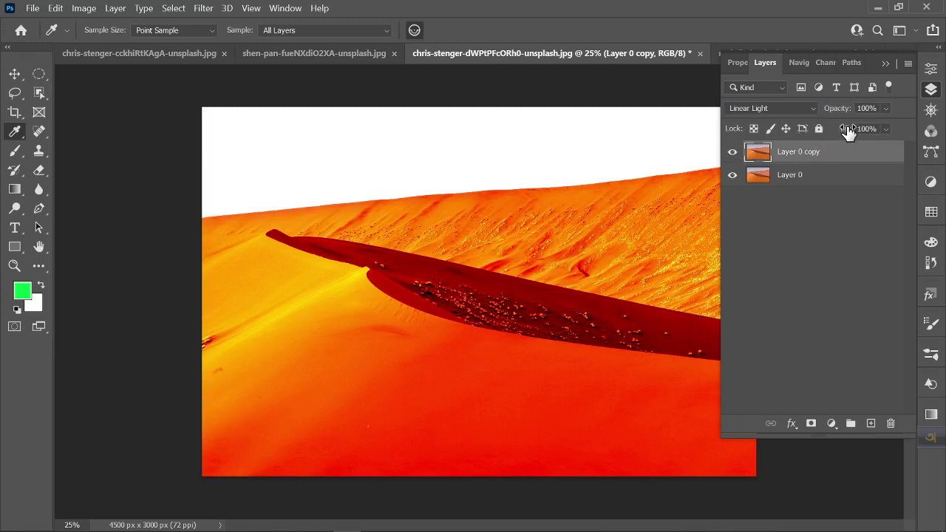
# Set the dune copy to 67% opacity with Vivid Light blending
pyautogui.moveTo(849, 131)
pyautogui.mouseDown()
pyautogui.moveTo(825, 132)
pyautogui.moveTo(819, 106)
pyautogui.moveTo(851, 136)
pyautogui.mouseUp()
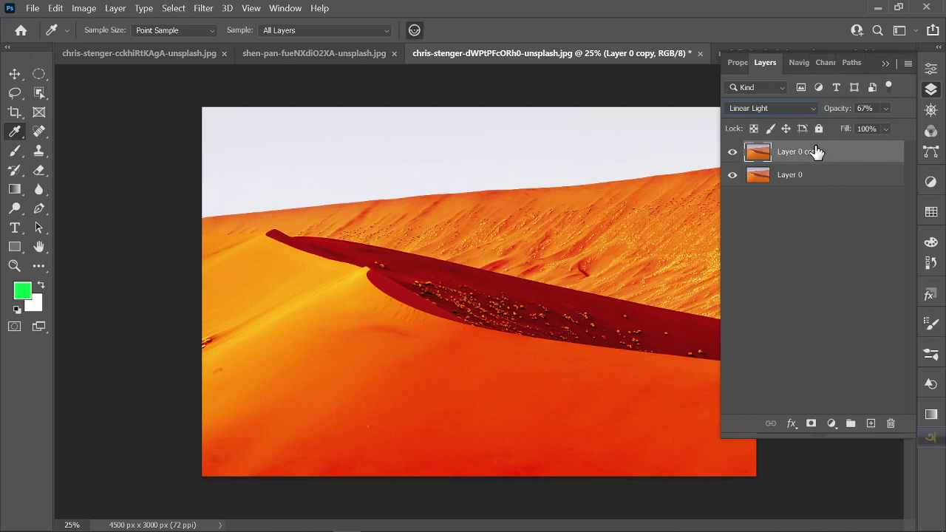
pyautogui.click(776, 112)
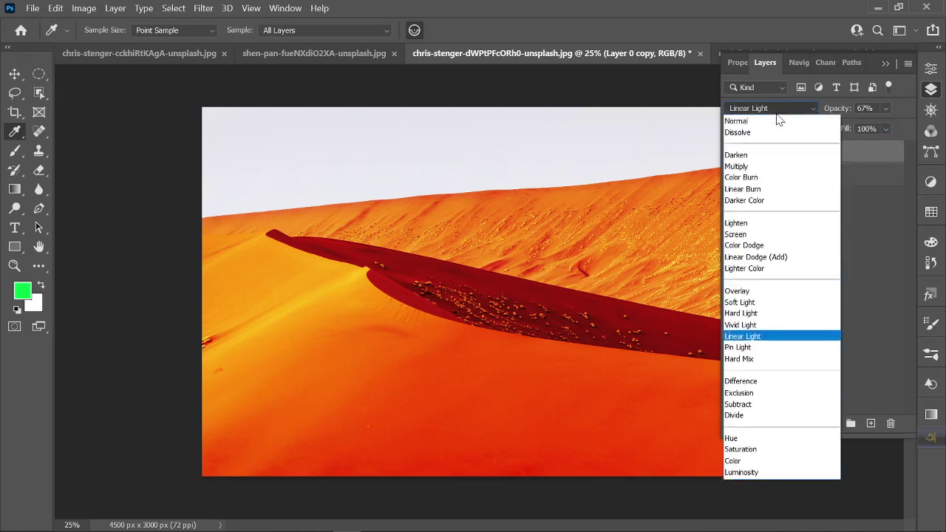
pyautogui.click(776, 121)
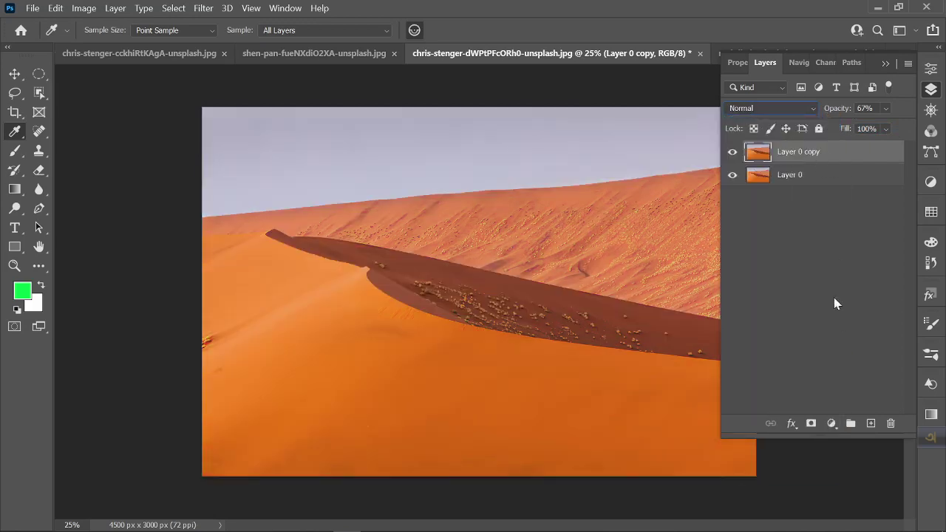
pyautogui.hotkey('ctrl', 'l')
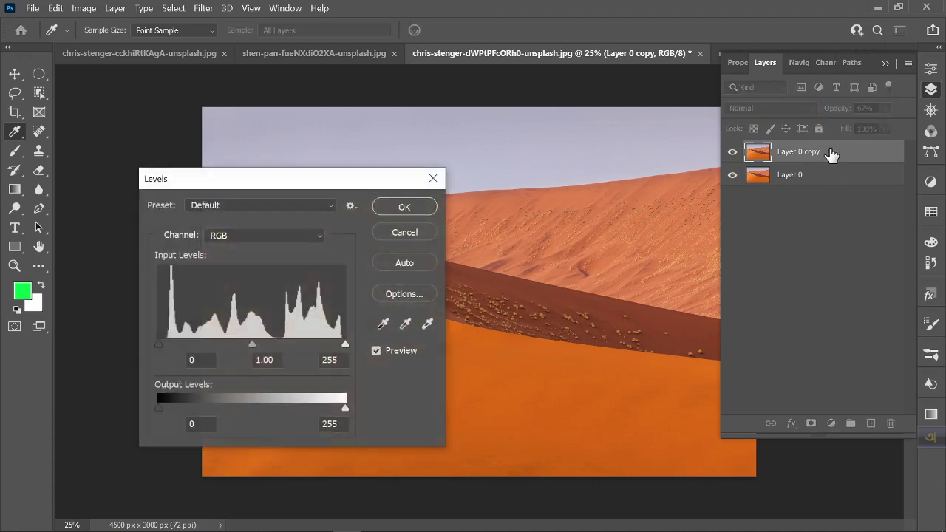
pyautogui.click(397, 207)
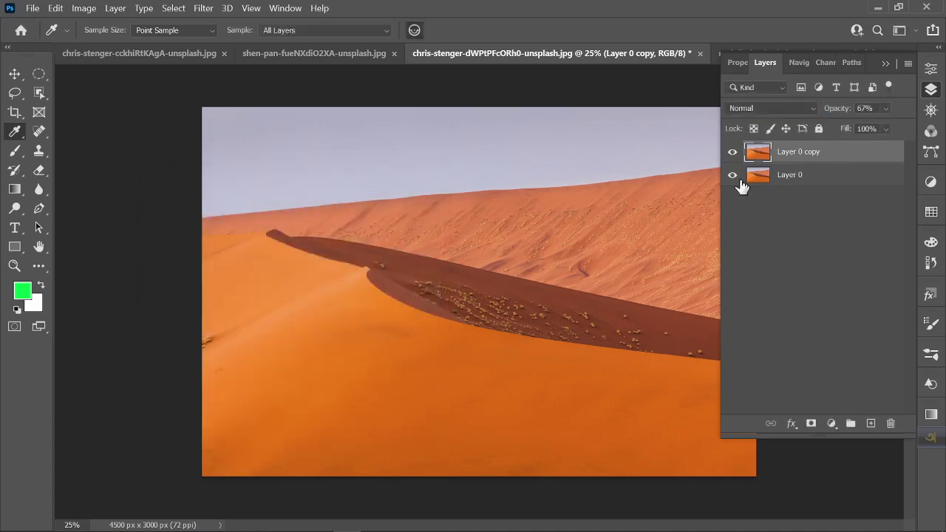
pyautogui.click(790, 108)
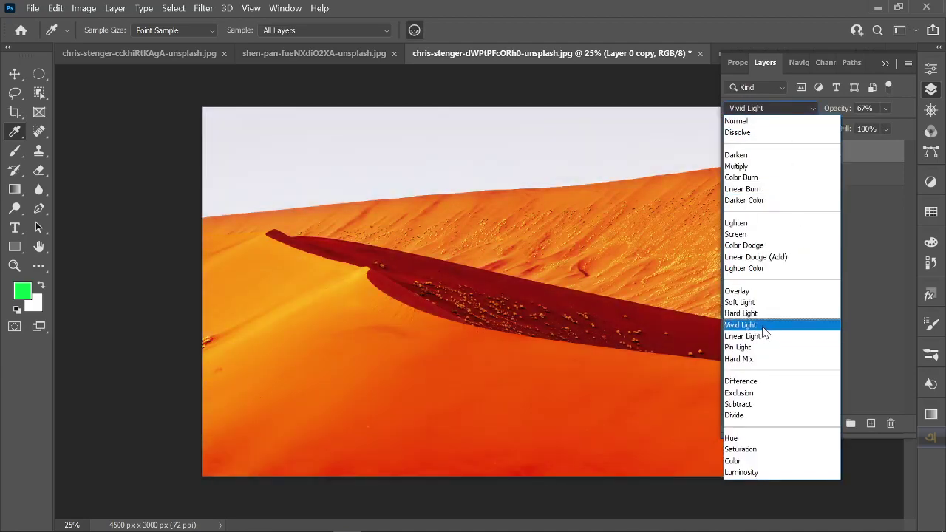
pyautogui.click(762, 329)
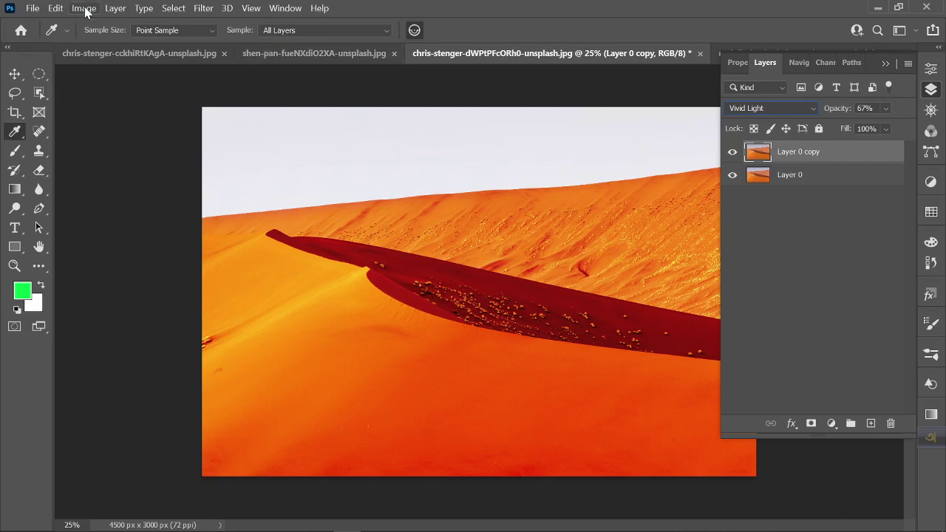
# Place the 'images' lion logo file embedded, enlarged and moved to the lower left
pyautogui.click(32, 8)
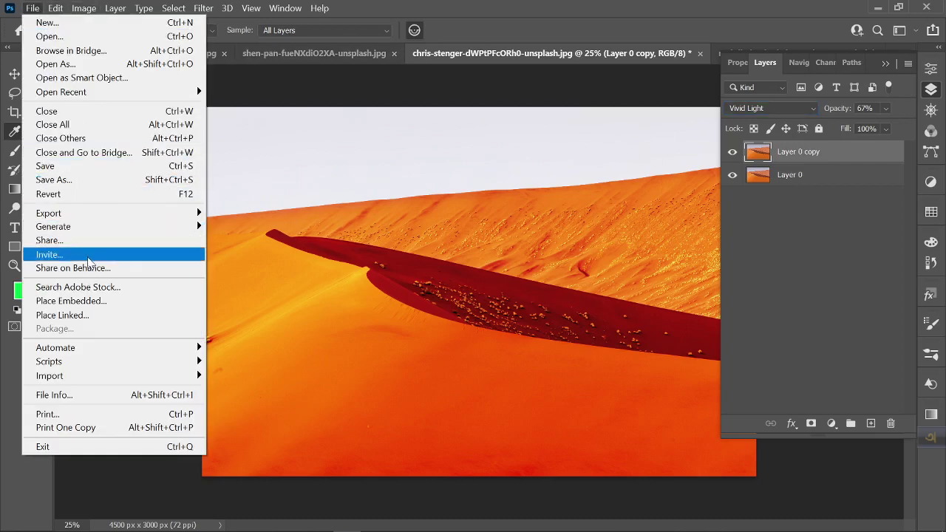
pyautogui.click(102, 301)
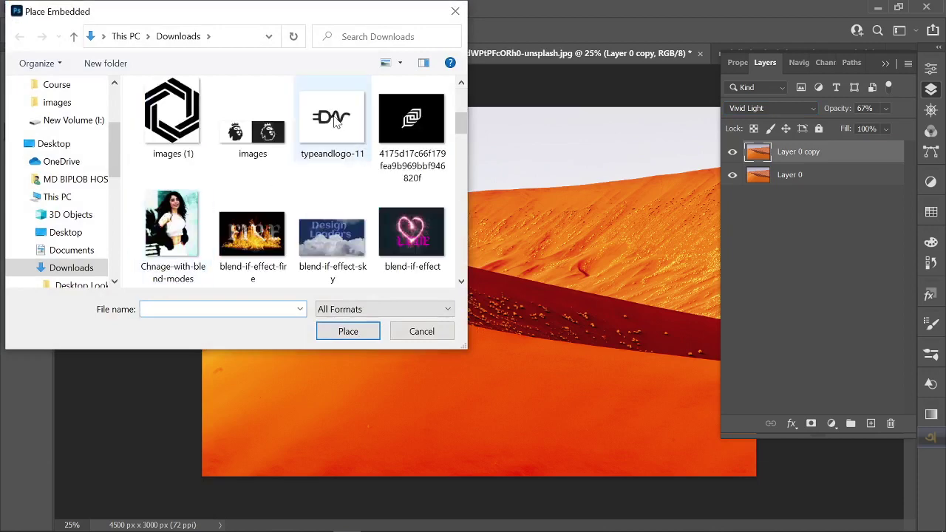
pyautogui.click(334, 120)
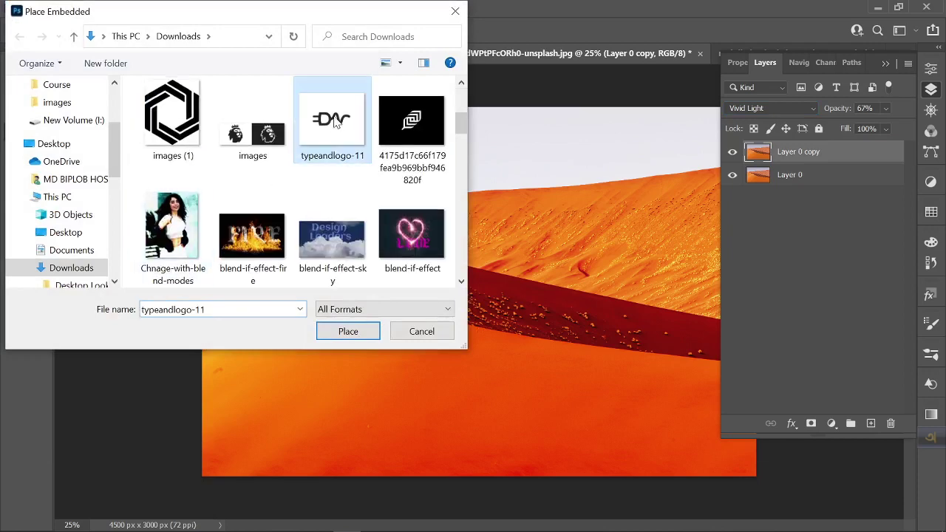
pyautogui.click(272, 146)
pyautogui.click(345, 330)
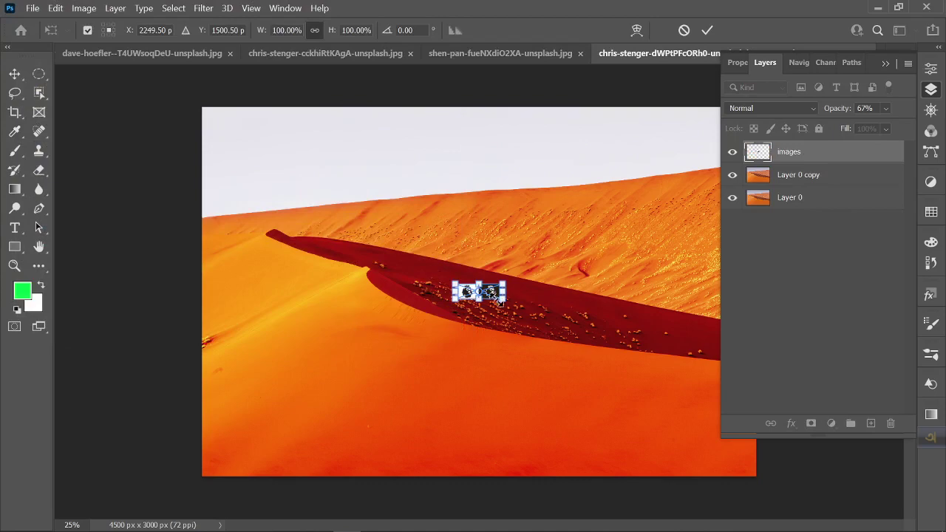
pyautogui.moveTo(507, 299); pyautogui.dragTo(638, 346)
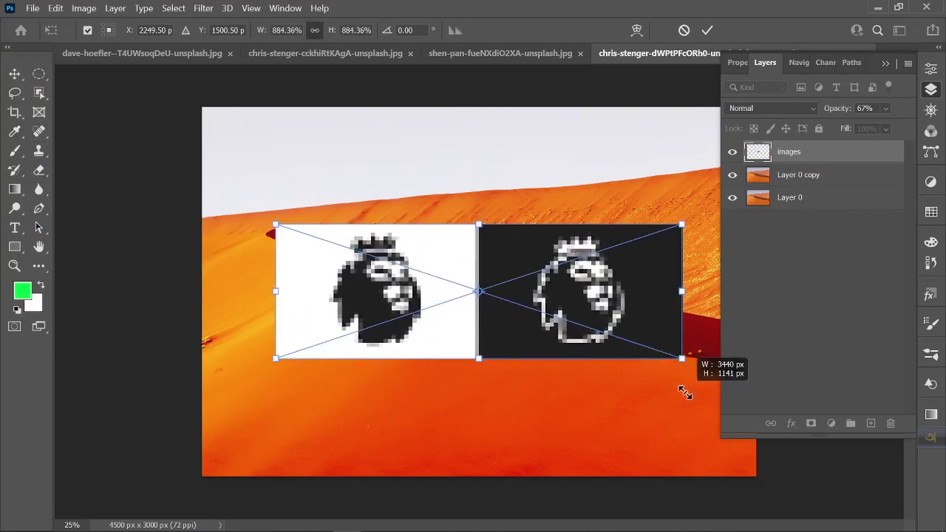
pyautogui.moveTo(516, 290); pyautogui.dragTo(410, 383)
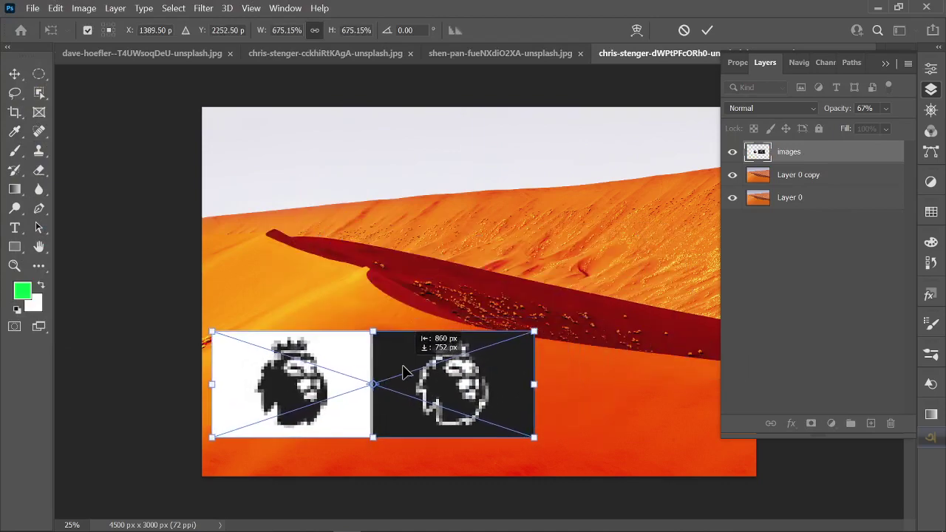
pyautogui.click(709, 29)
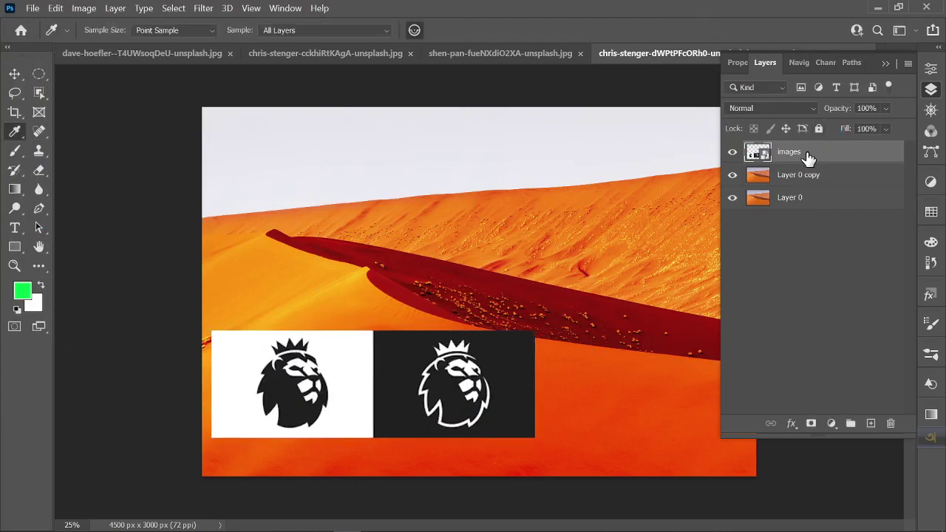
# Duplicate the lion logo layer, setting the copy to Darken and the original to Lighten
pyautogui.hotkey('ctrl', 'j')
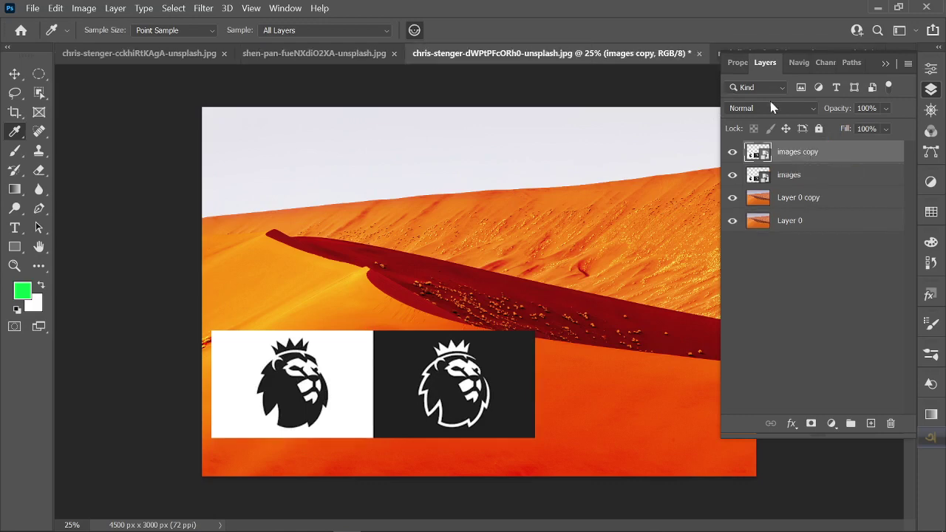
pyautogui.click(777, 108)
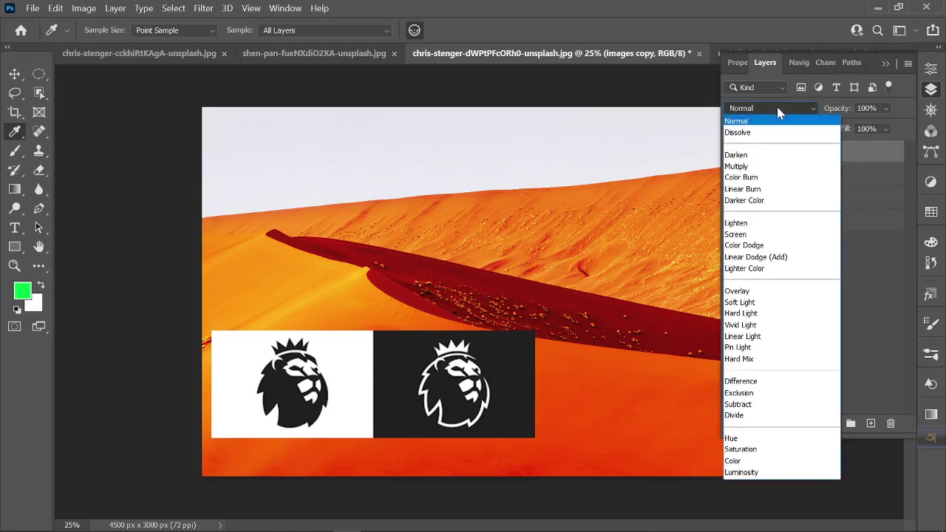
pyautogui.click(761, 153)
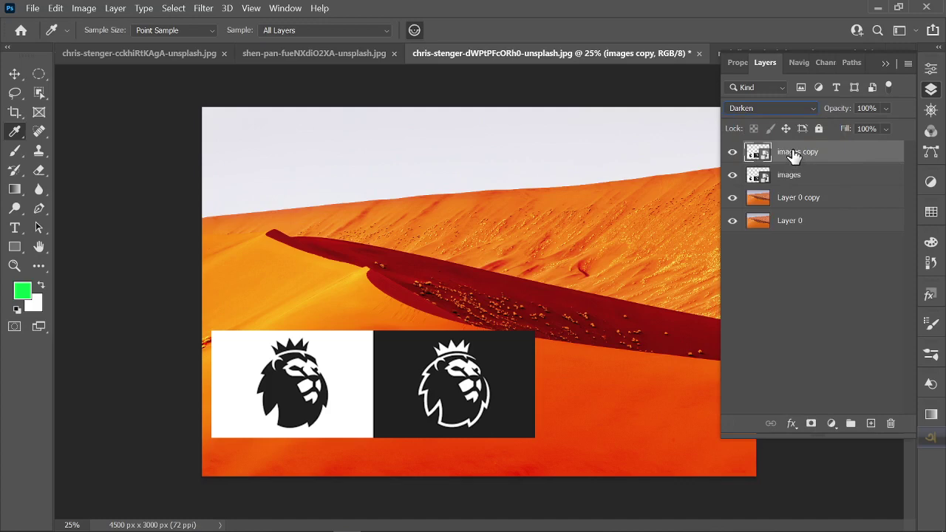
pyautogui.click(789, 175)
pyautogui.click(776, 108)
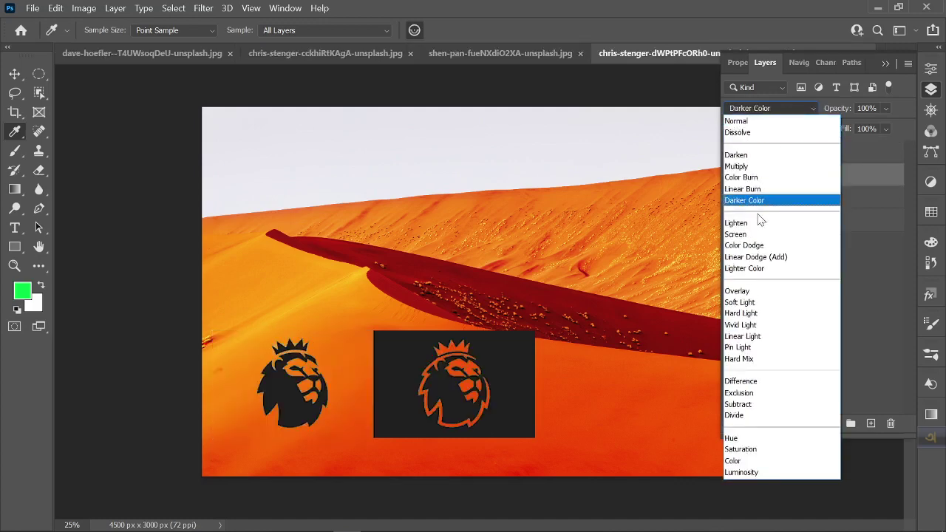
pyautogui.click(759, 223)
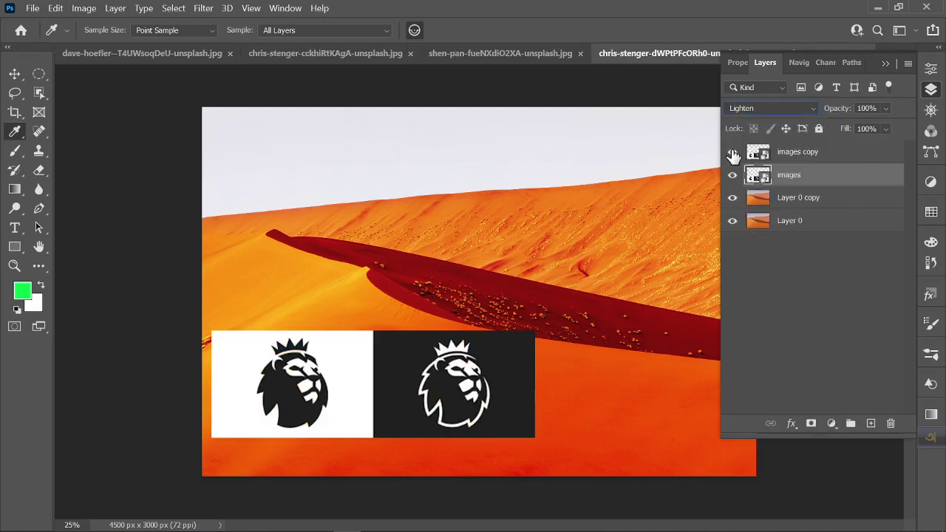
pyautogui.click(733, 152)
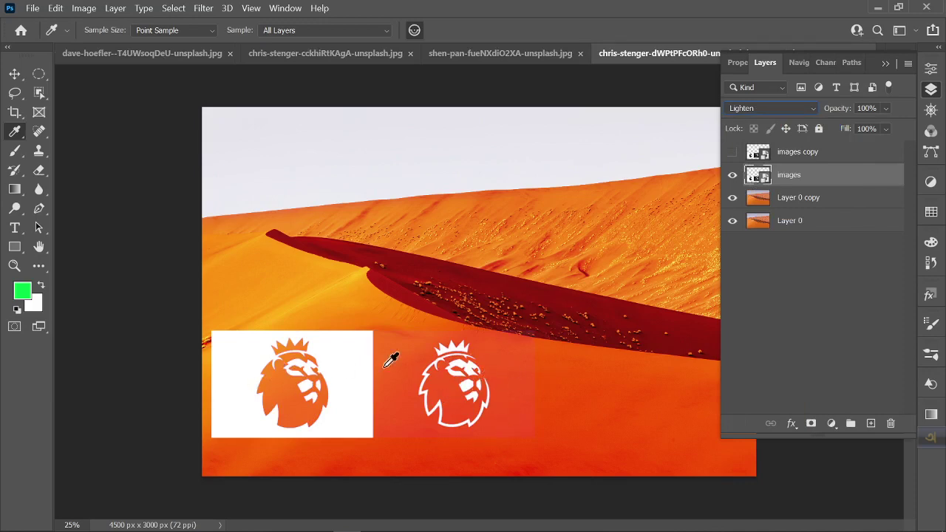
# Move the Darken 'images copy' layer up and right onto the dune ridge
pyautogui.click(791, 153)
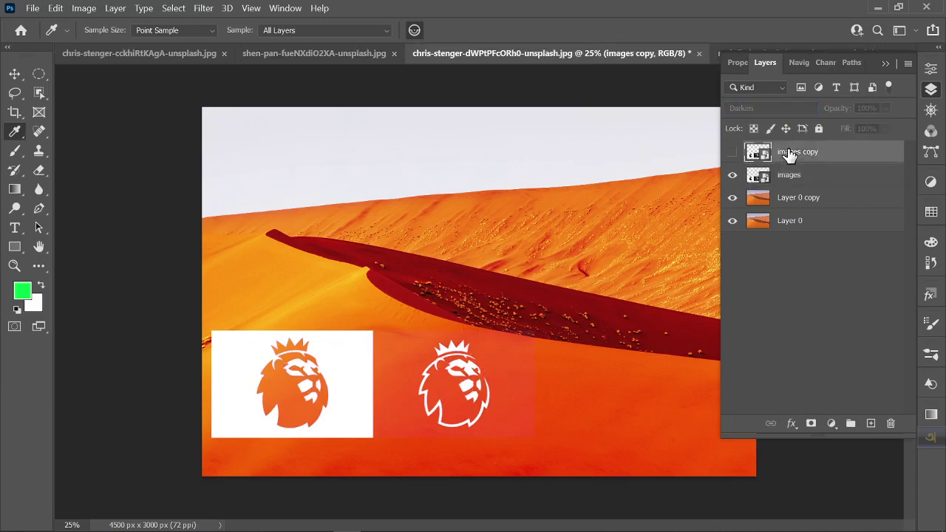
pyautogui.click(733, 151)
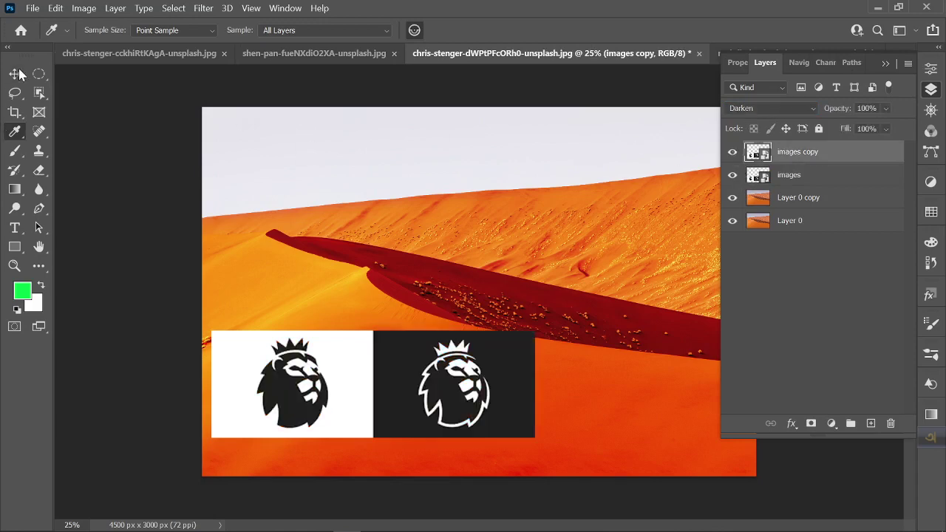
pyautogui.click(15, 74)
pyautogui.moveTo(347, 392)
pyautogui.mouseDown()
pyautogui.moveTo(395, 232)
pyautogui.moveTo(493, 286)
pyautogui.mouseUp()
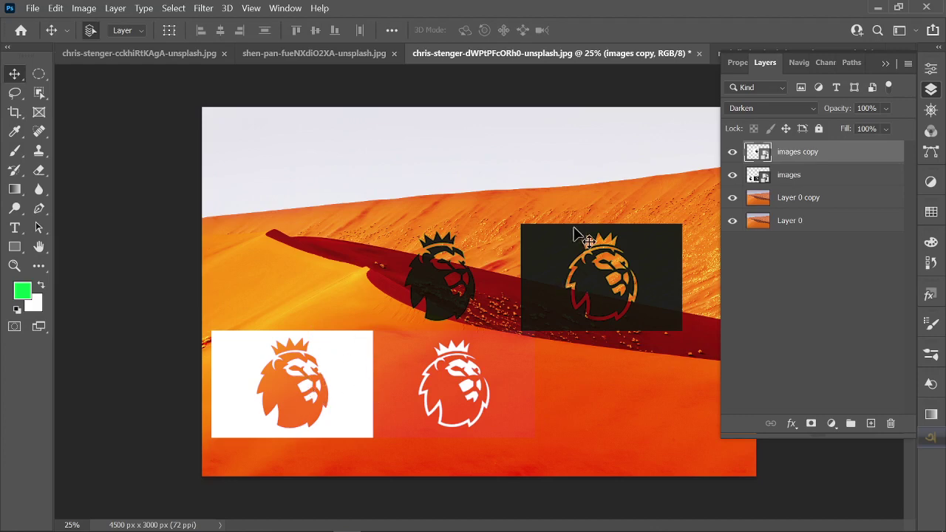
pyautogui.click(790, 110)
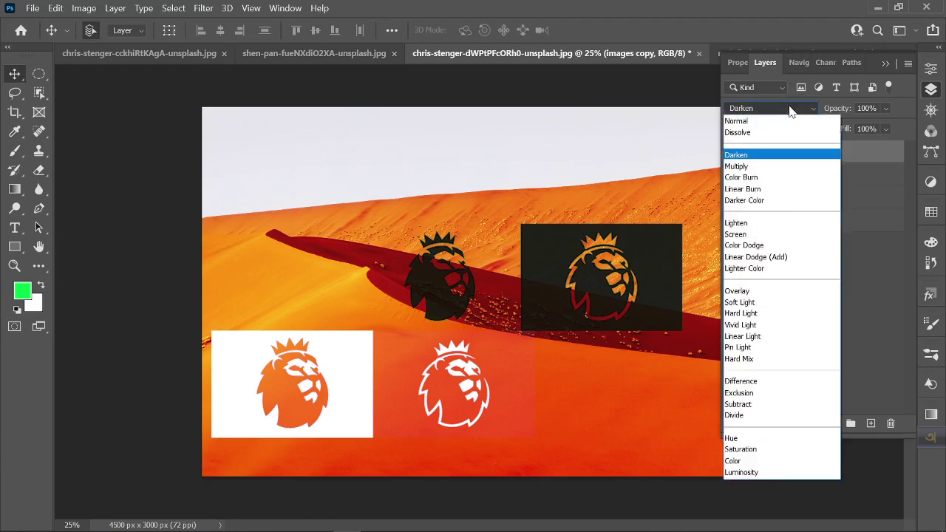